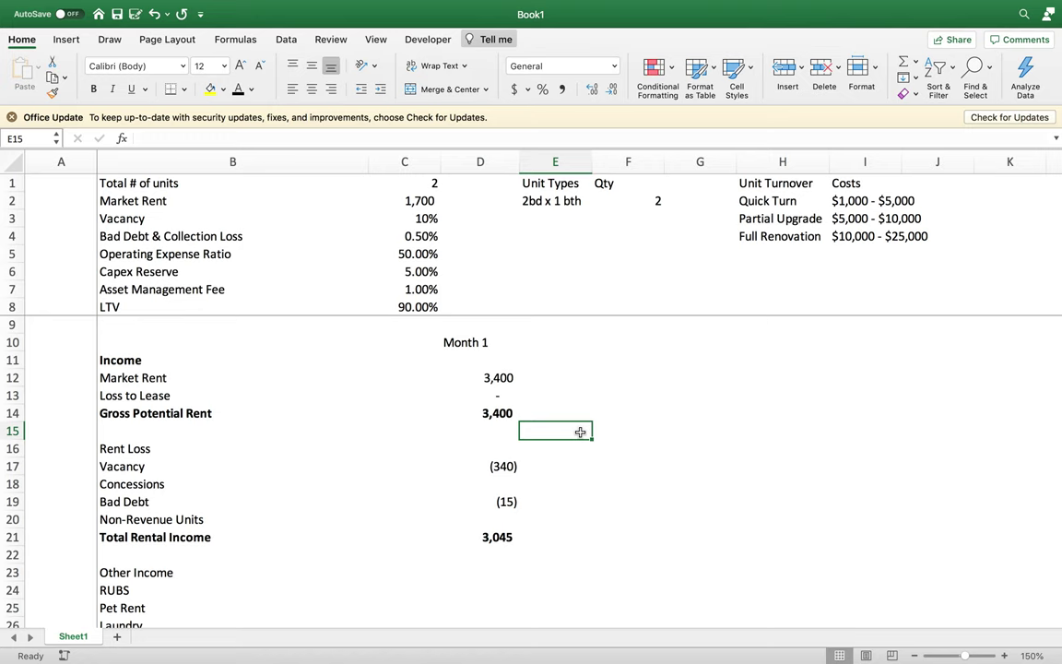
- Review the unit count, unit types and quantity, turnover costs, market rent and percentage assumptions above the income statement
{"action": "left_click", "coordinate": [742, 429]}
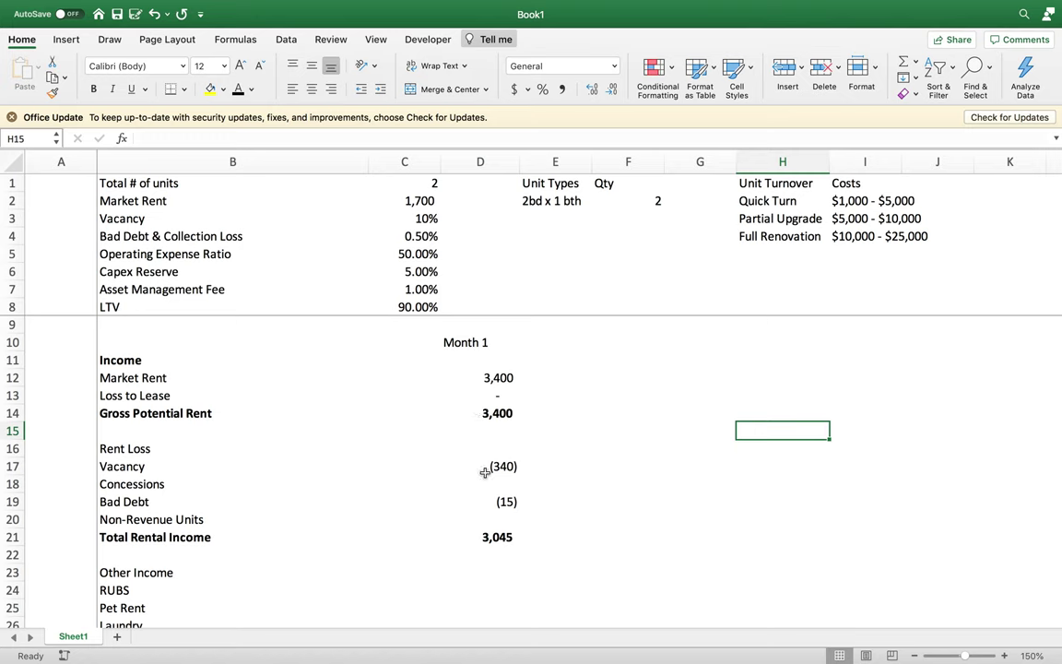
{"action": "left_click", "coordinate": [574, 382]}
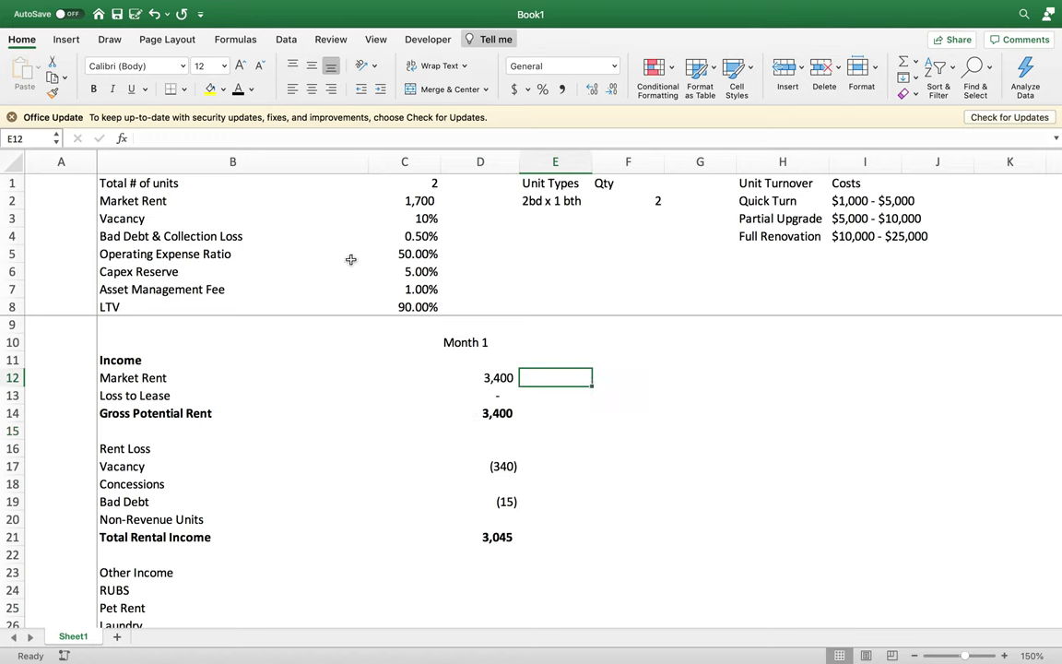
{"action": "left_click", "coordinate": [399, 184]}
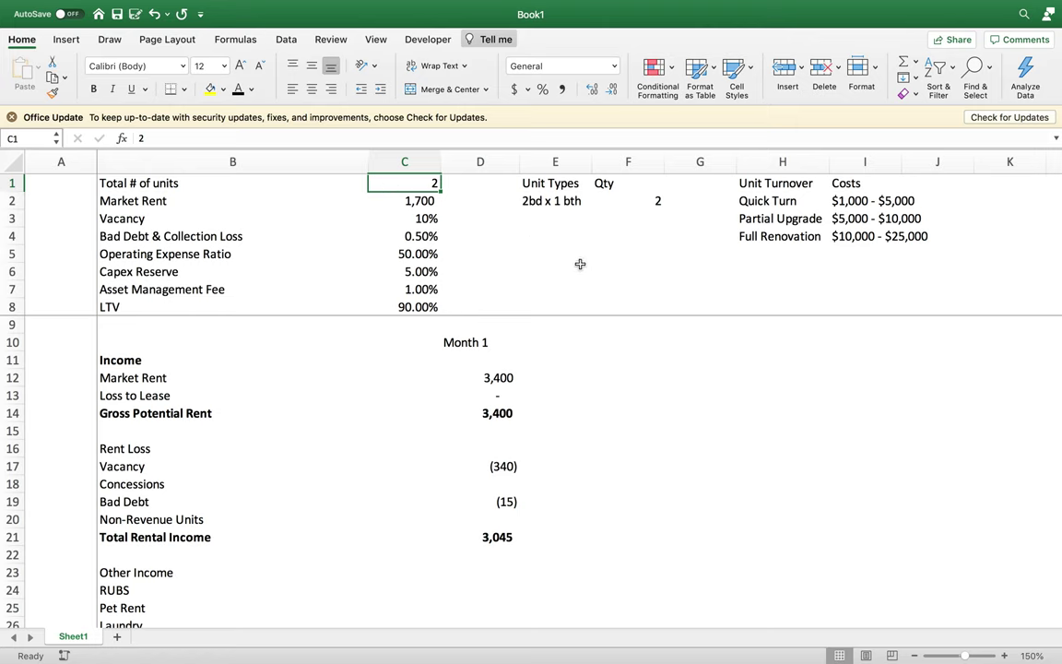
{"action": "left_click", "coordinate": [556, 199]}
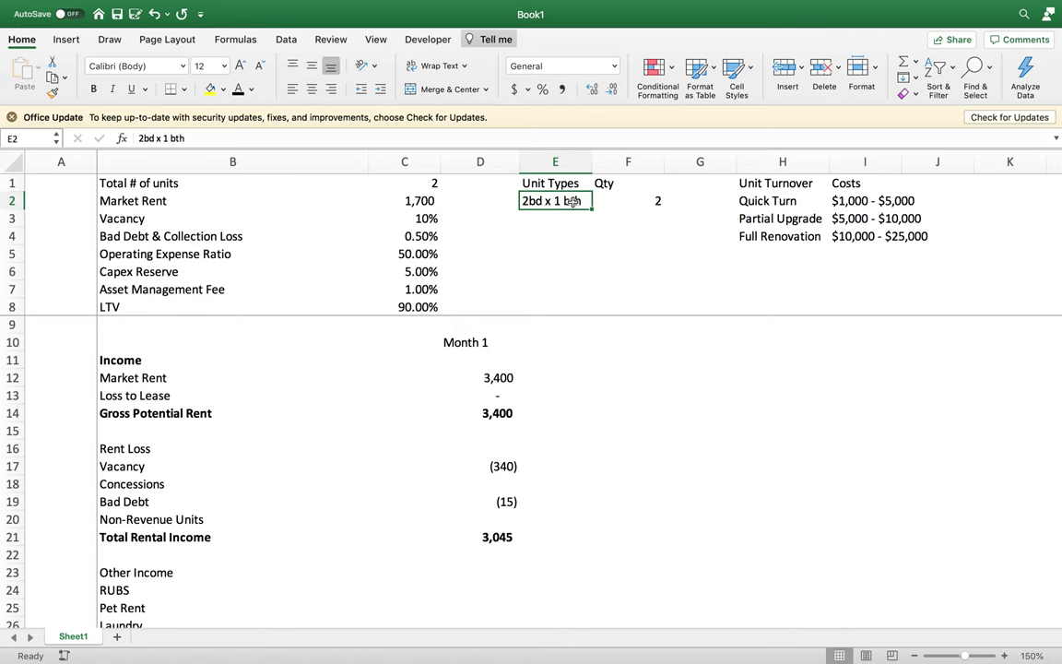
{"action": "left_click", "coordinate": [648, 203]}
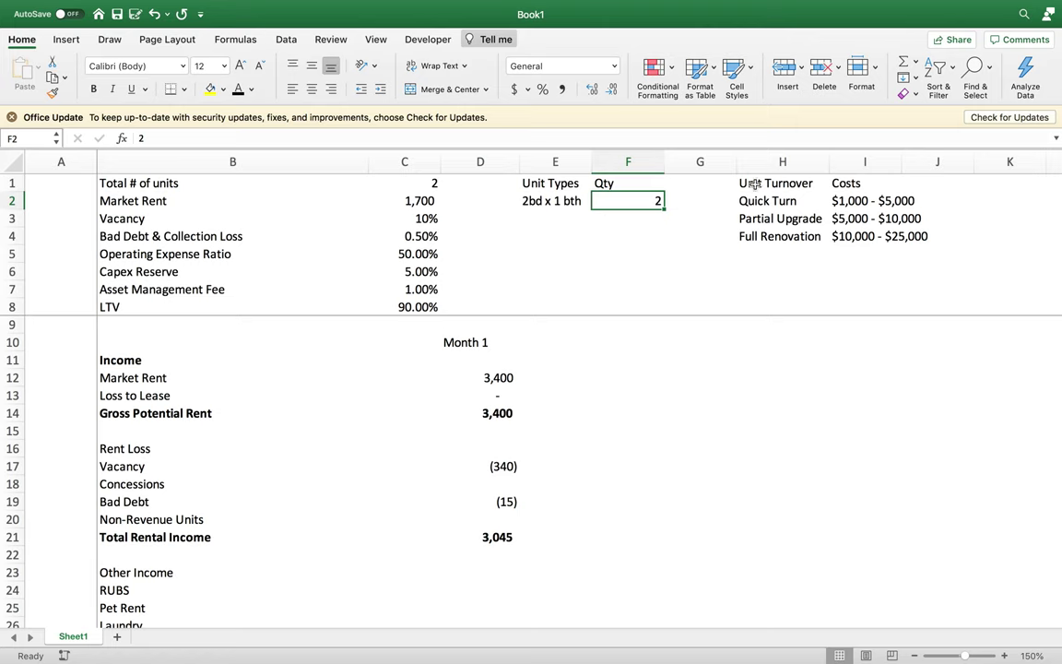
{"action": "left_click_drag", "start_coordinate": [755, 184], "coordinate": [902, 242]}
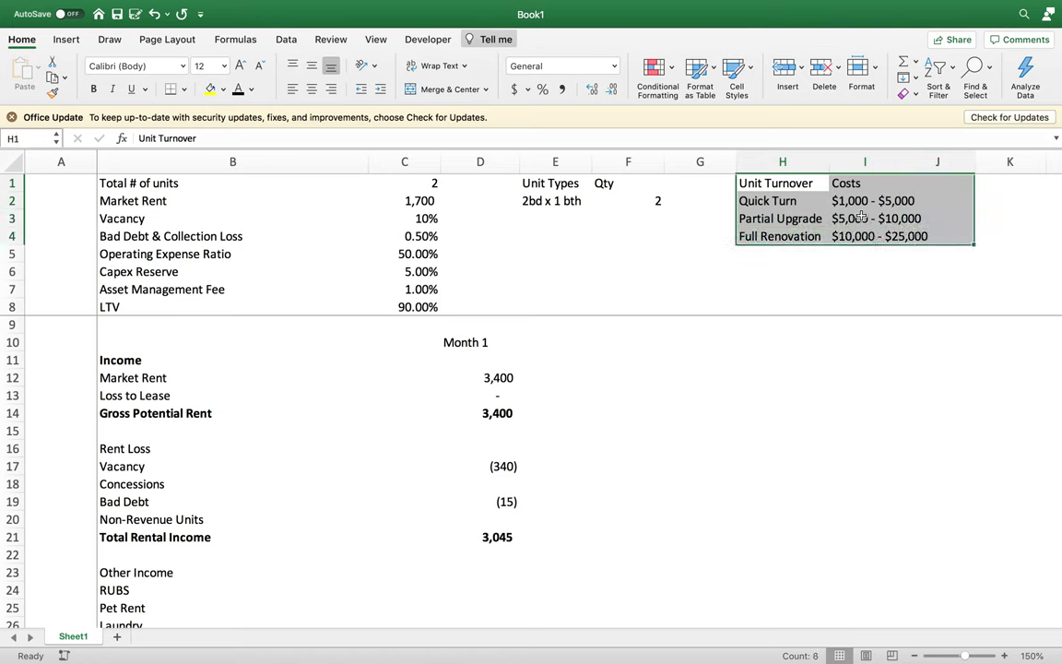
{"action": "left_click", "coordinate": [777, 199]}
{"action": "left_click", "coordinate": [608, 270]}
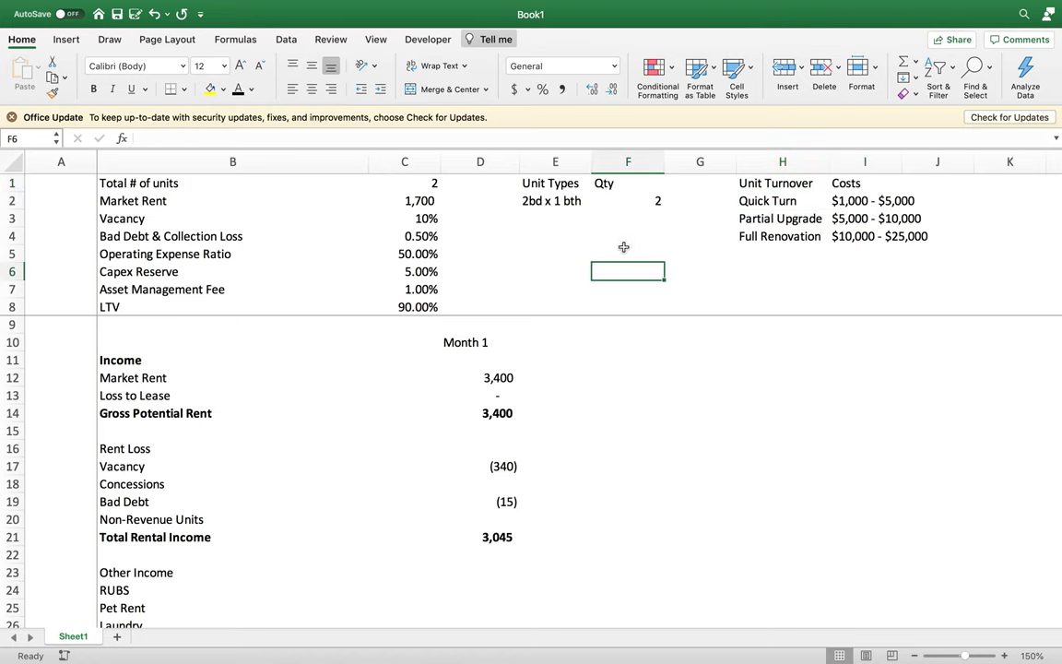
{"action": "left_click", "coordinate": [535, 250]}
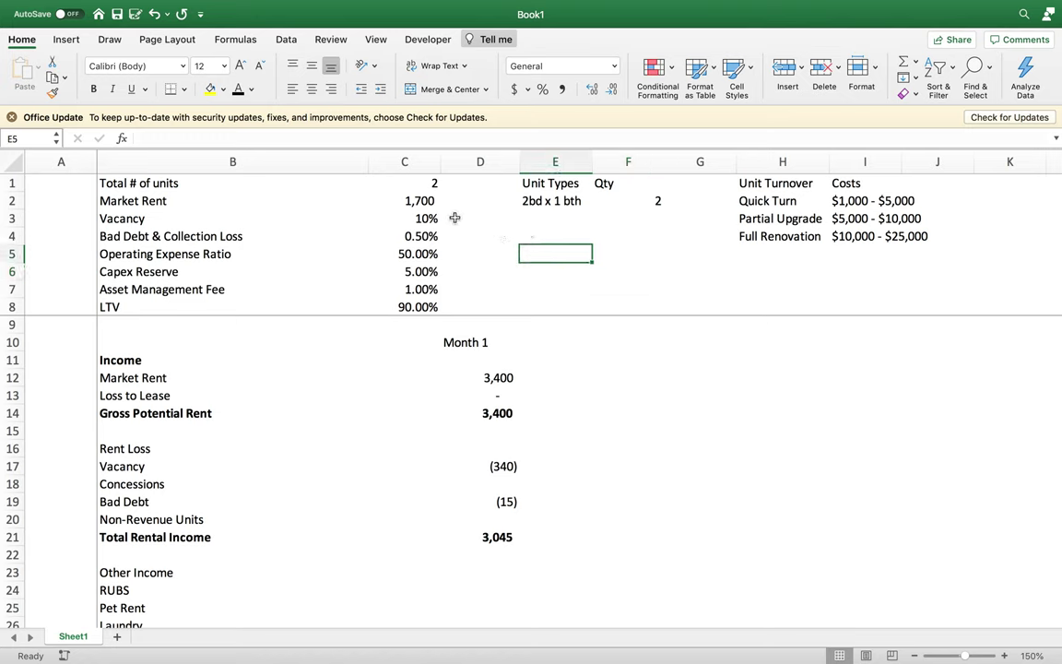
{"action": "left_click", "coordinate": [406, 181]}
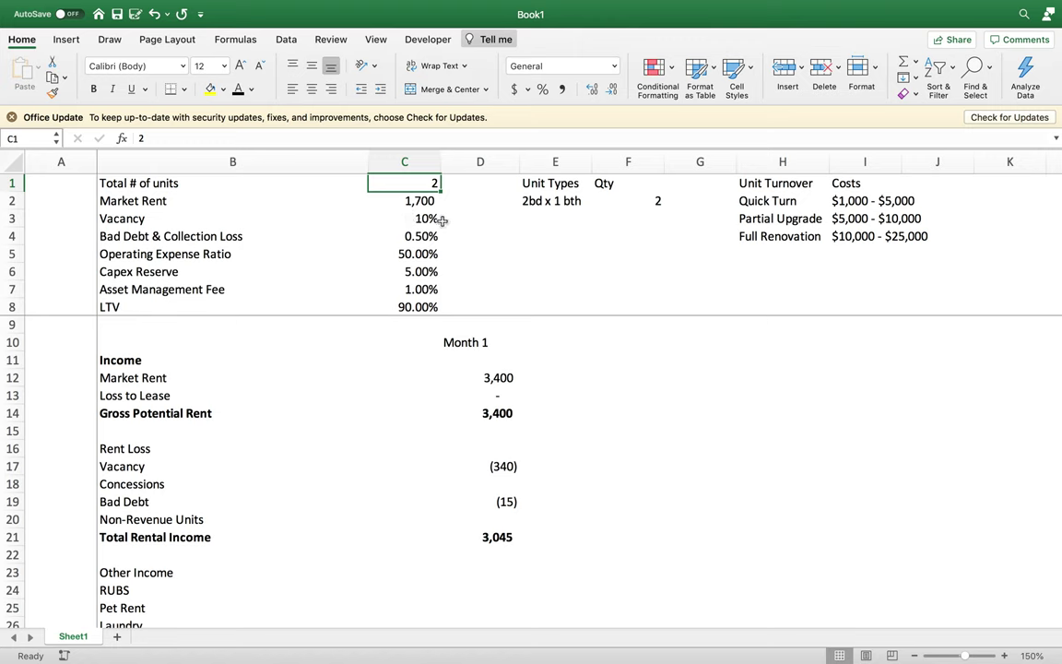
{"action": "left_click", "coordinate": [378, 201]}
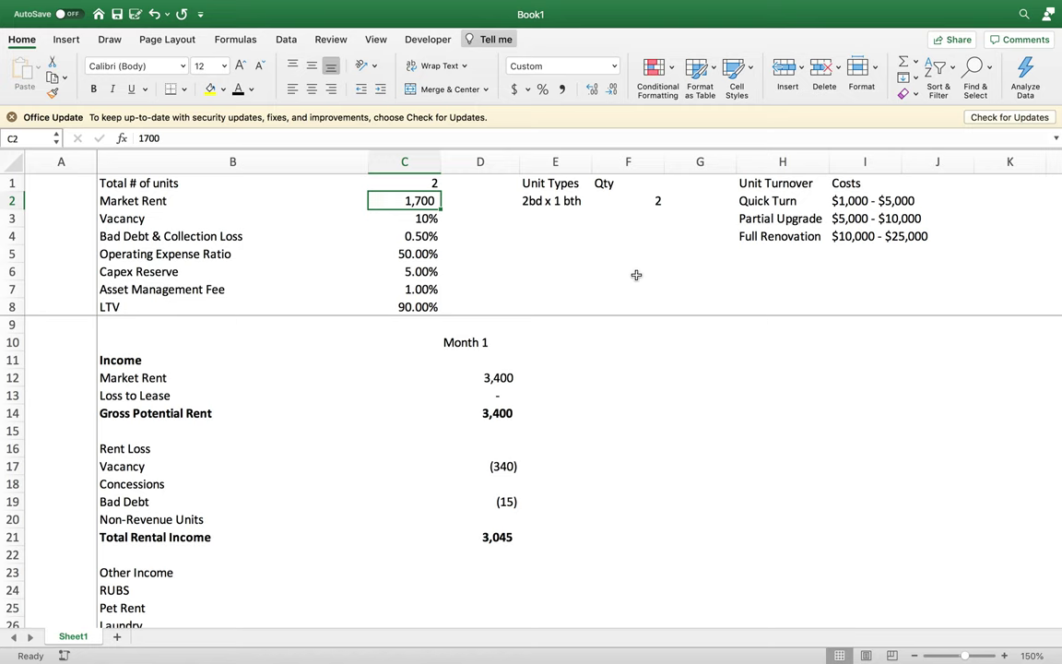
{"action": "left_click_drag", "start_coordinate": [115, 219], "coordinate": [396, 305]}
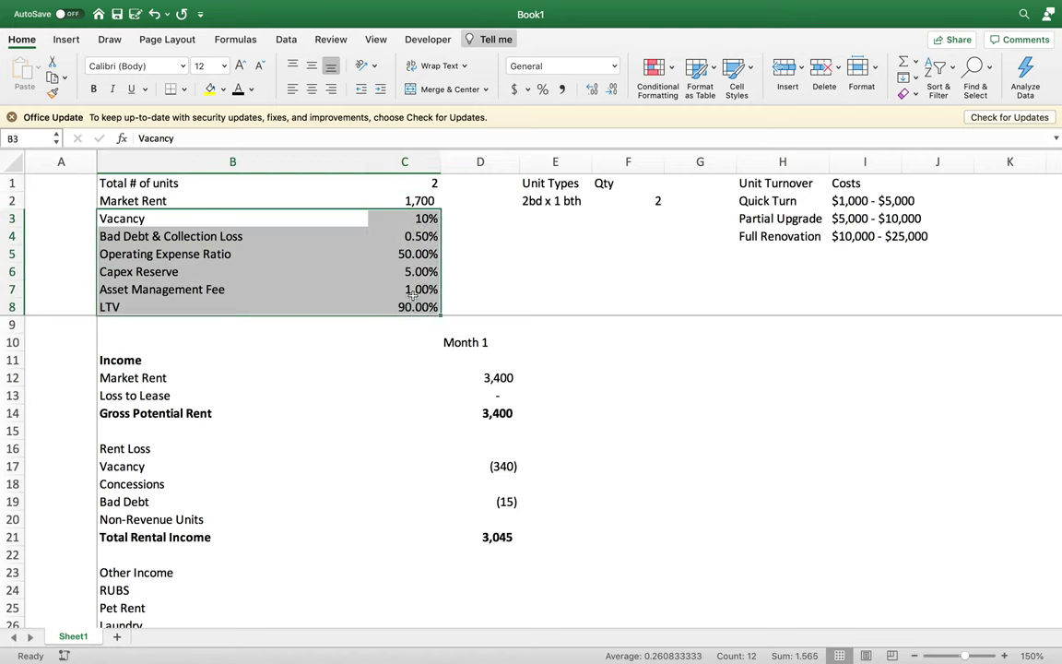
{"action": "left_click", "coordinate": [500, 284]}
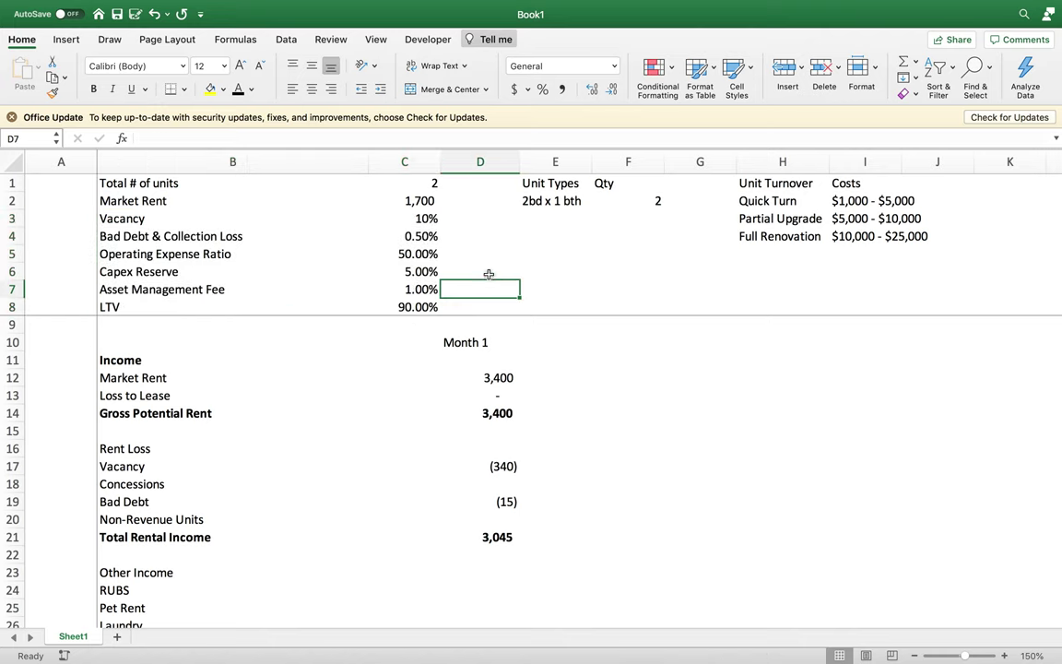
- Set the Vacancy assumption to 8%
{"action": "left_click_drag", "start_coordinate": [120, 219], "coordinate": [406, 219]}
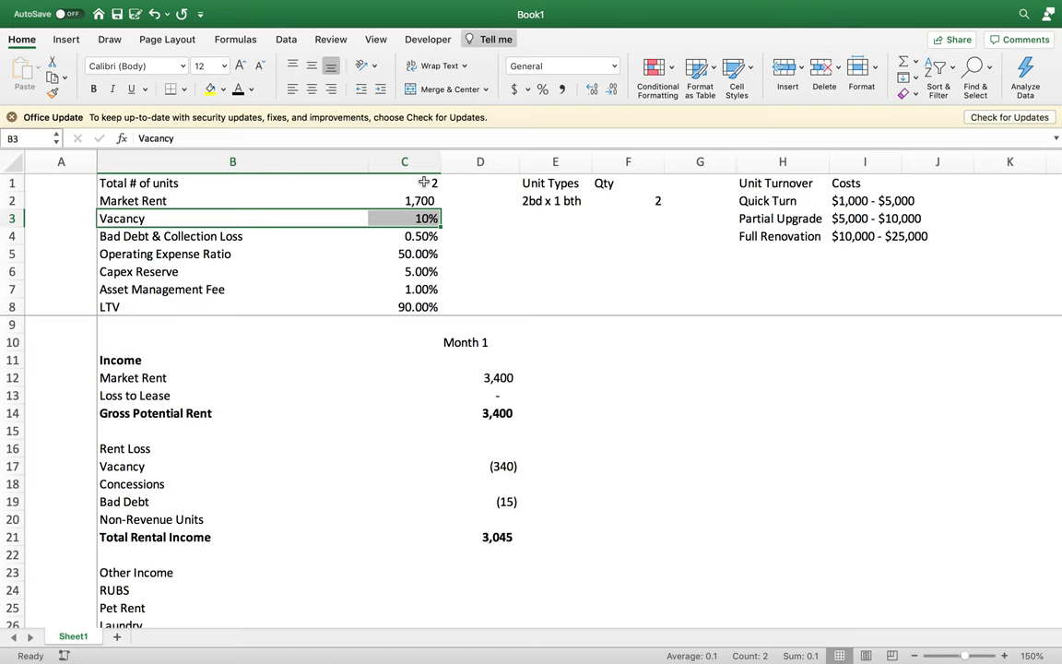
{"action": "left_click", "coordinate": [466, 231]}
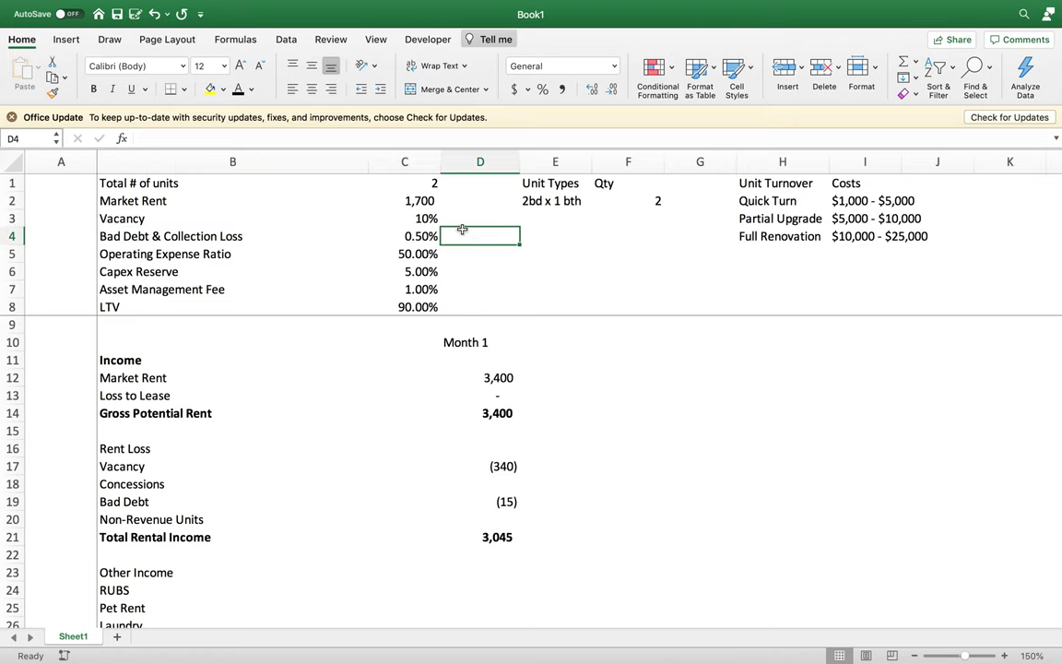
{"action": "left_click", "coordinate": [426, 219]}
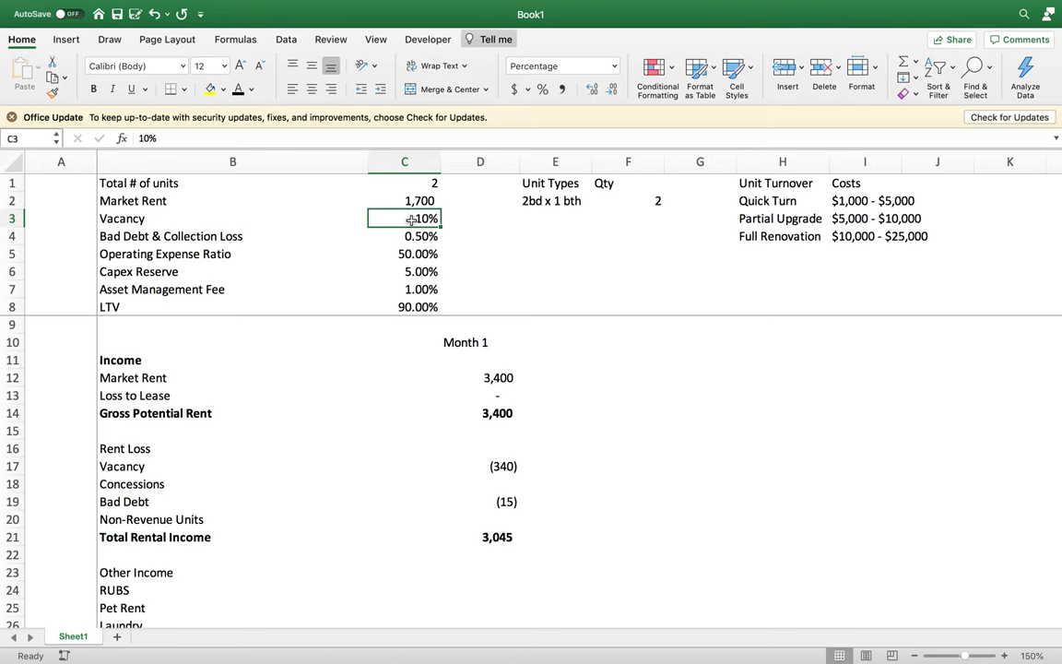
{"action": "left_click", "coordinate": [241, 218]}
{"action": "left_click", "coordinate": [400, 219]}
{"action": "left_click_drag", "start_coordinate": [166, 218], "coordinate": [391, 218]}
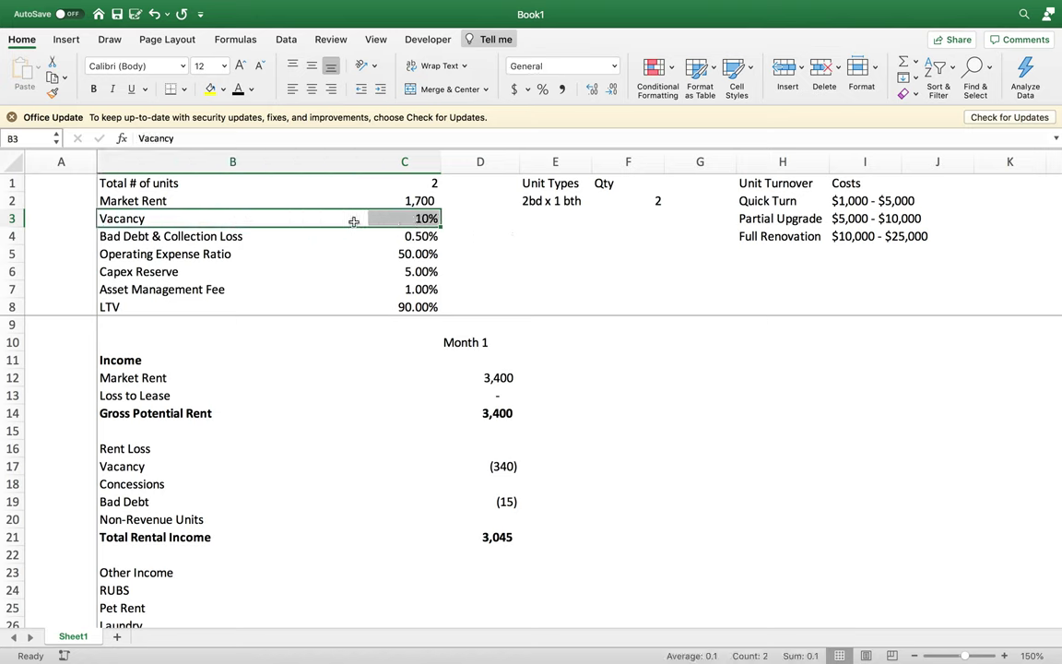
{"action": "left_click", "coordinate": [391, 220]}
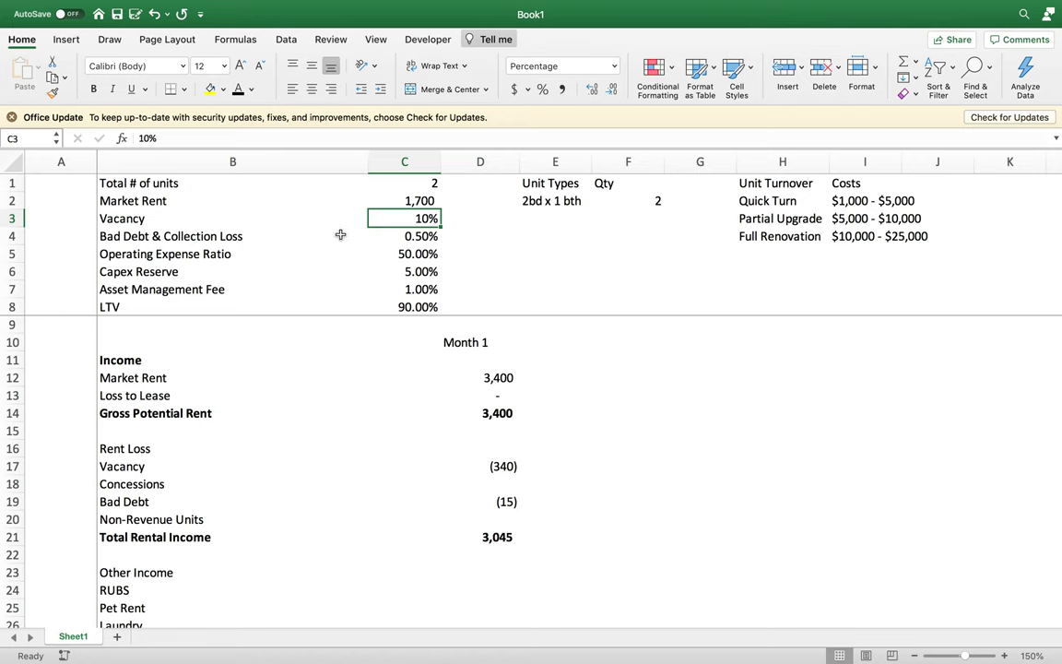
{"action": "type", "text": "8"}
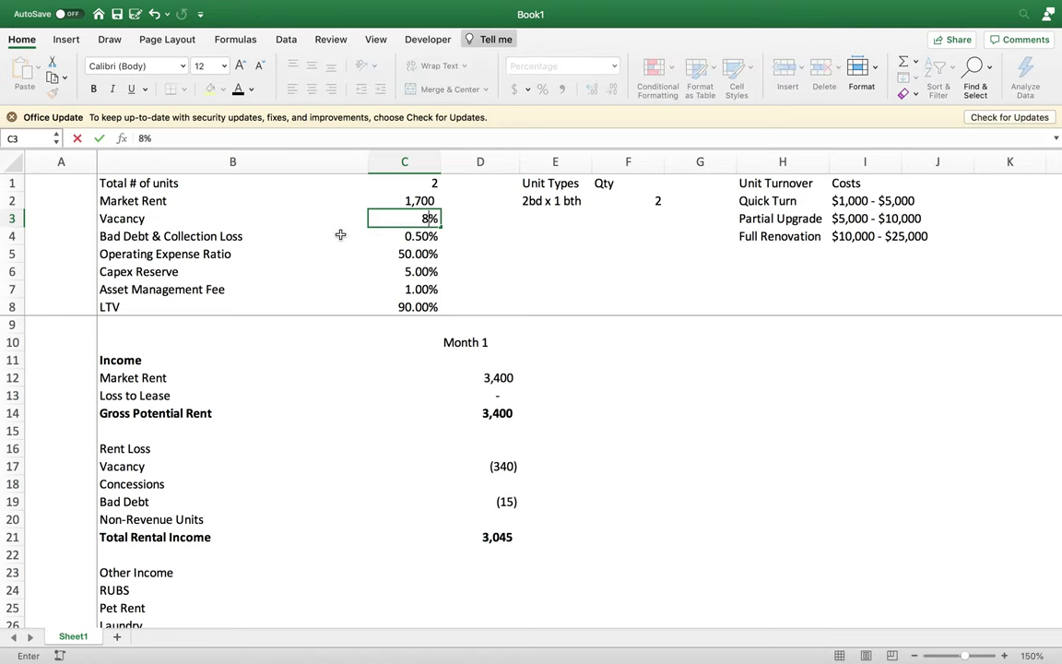
{"action": "key", "text": "Return"}
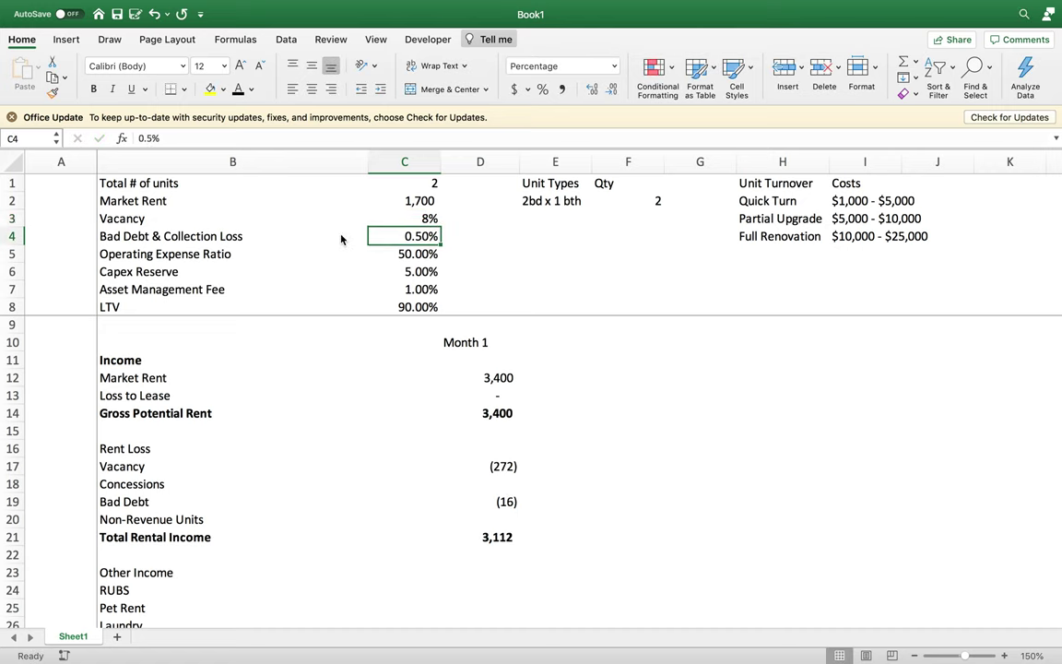
{"action": "left_click_drag", "start_coordinate": [274, 221], "coordinate": [435, 218]}
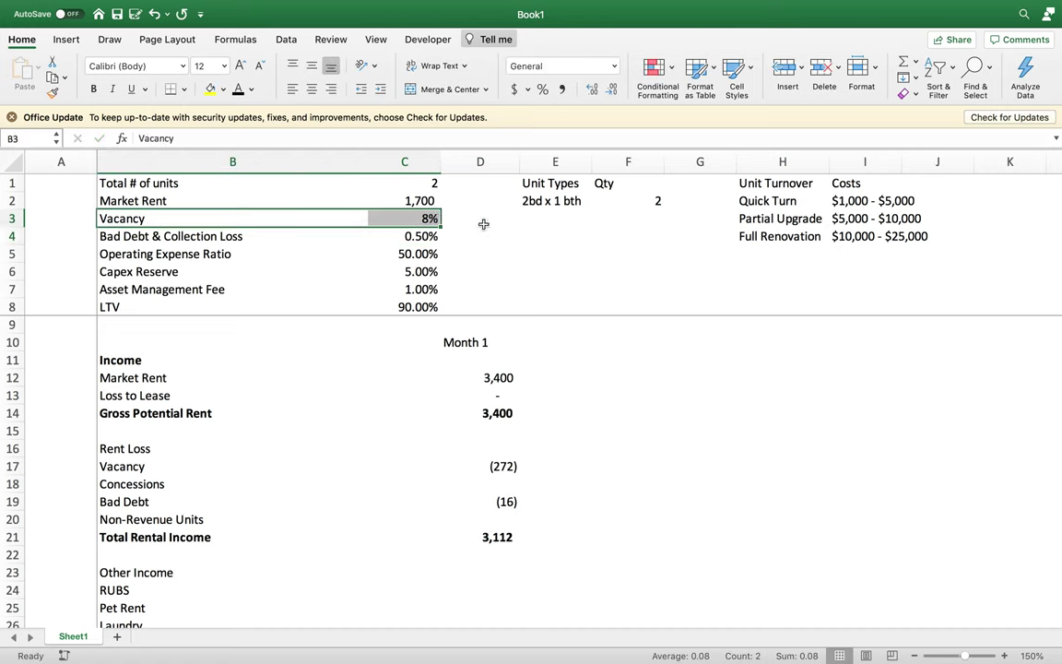
- Examine the Bad Debt & Collection Loss assumption and its percentage
{"action": "left_click", "coordinate": [194, 236]}
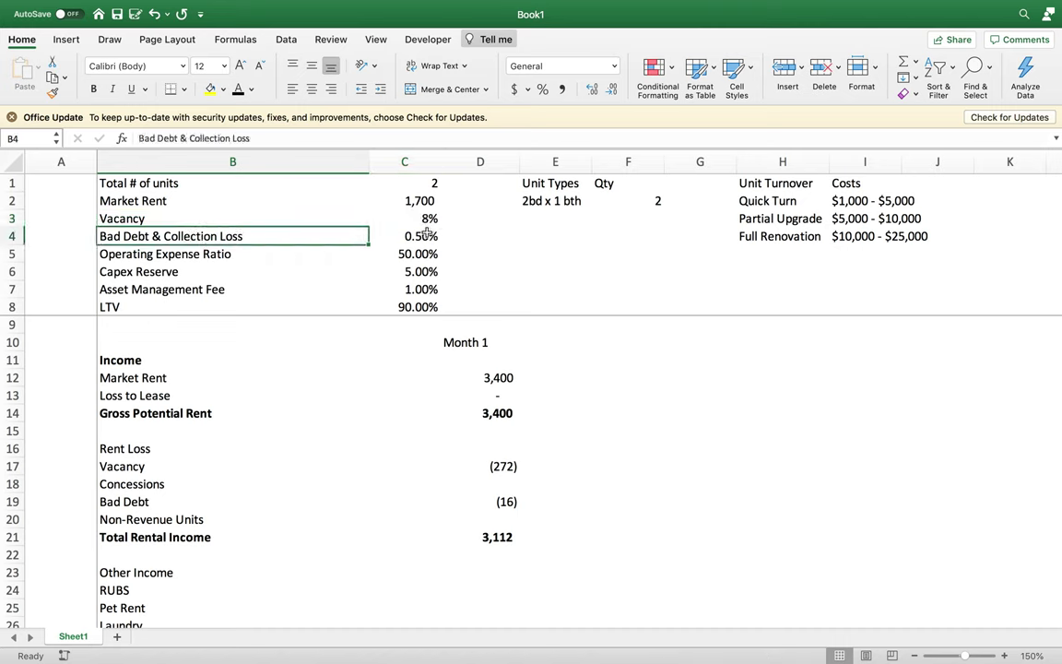
{"action": "left_click_drag", "start_coordinate": [426, 233], "coordinate": [275, 235]}
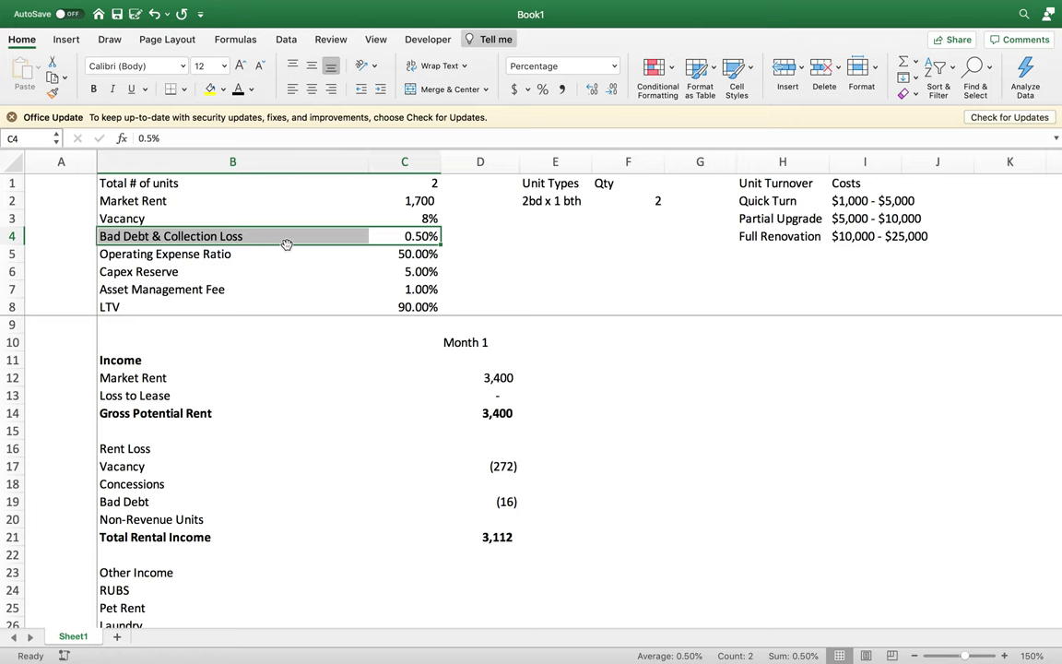
{"action": "left_click", "coordinate": [305, 237]}
{"action": "left_click", "coordinate": [406, 237]}
{"action": "left_click", "coordinate": [285, 246]}
{"action": "left_click", "coordinate": [387, 236]}
{"action": "left_click", "coordinate": [216, 238]}
{"action": "left_click_drag", "start_coordinate": [217, 238], "coordinate": [387, 239]}
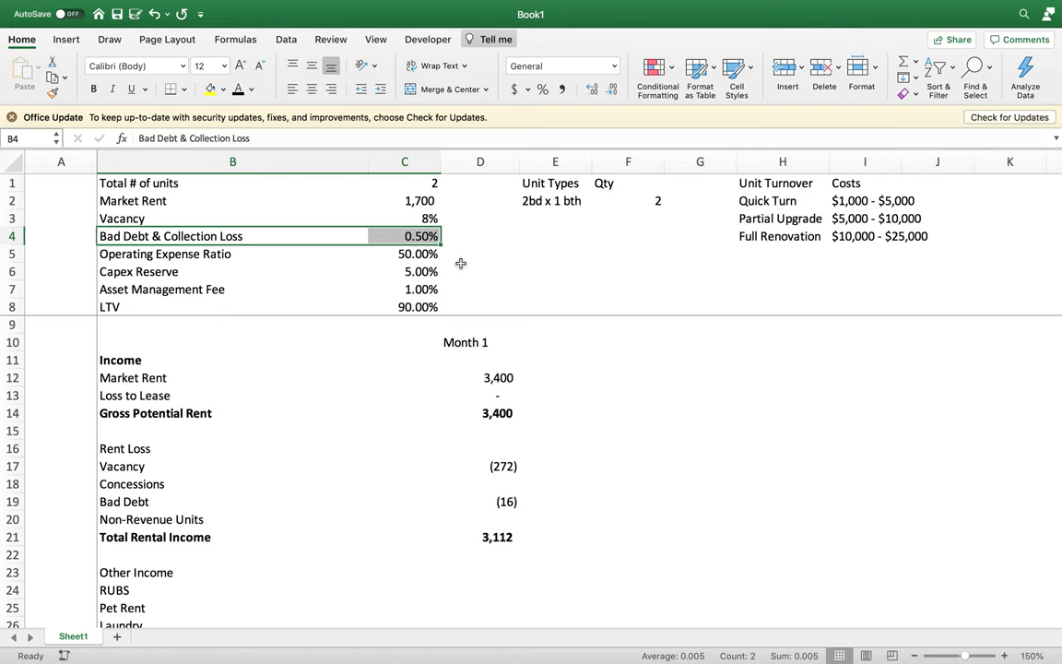
- Set the Operating Expense Ratio assumption to 35%
{"action": "left_click", "coordinate": [388, 255]}
{"action": "left_click", "coordinate": [262, 255]}
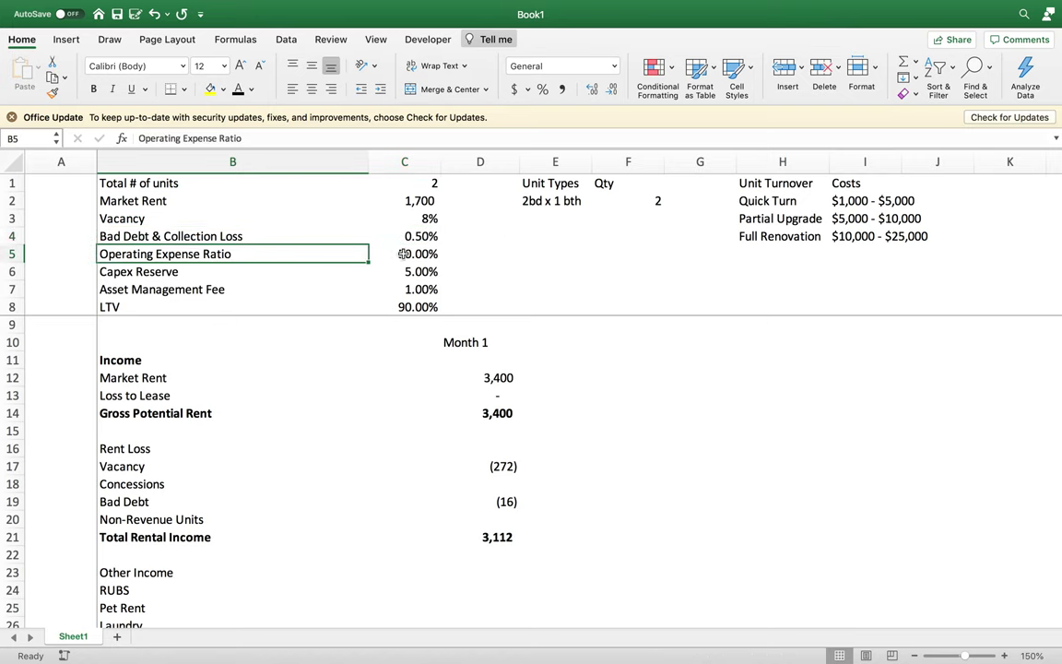
{"action": "left_click", "coordinate": [369, 254]}
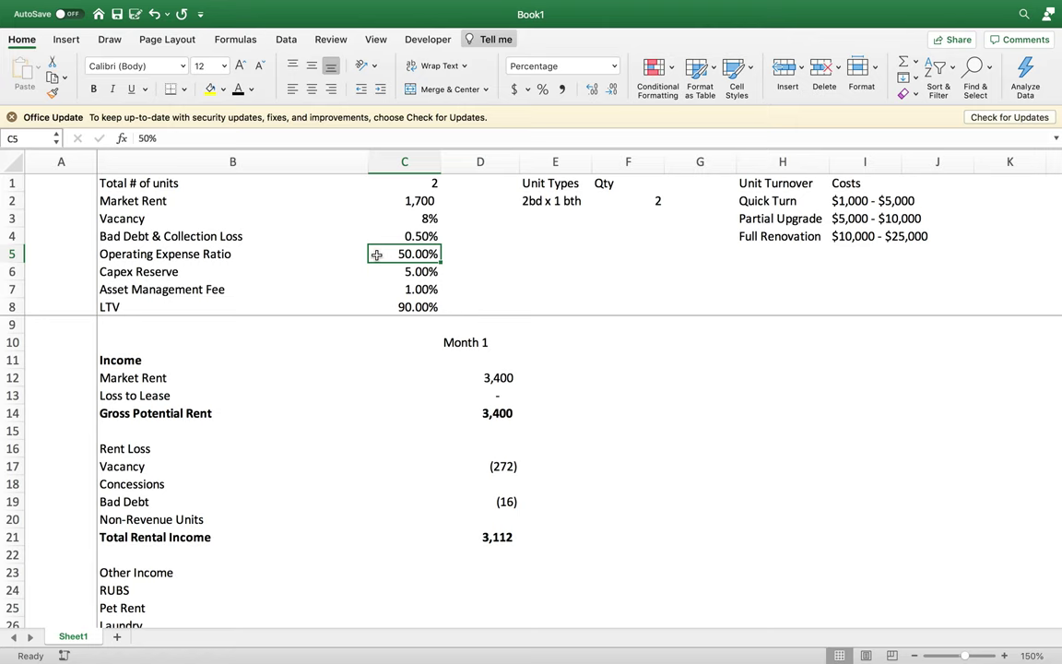
{"action": "type", "text": "35"}
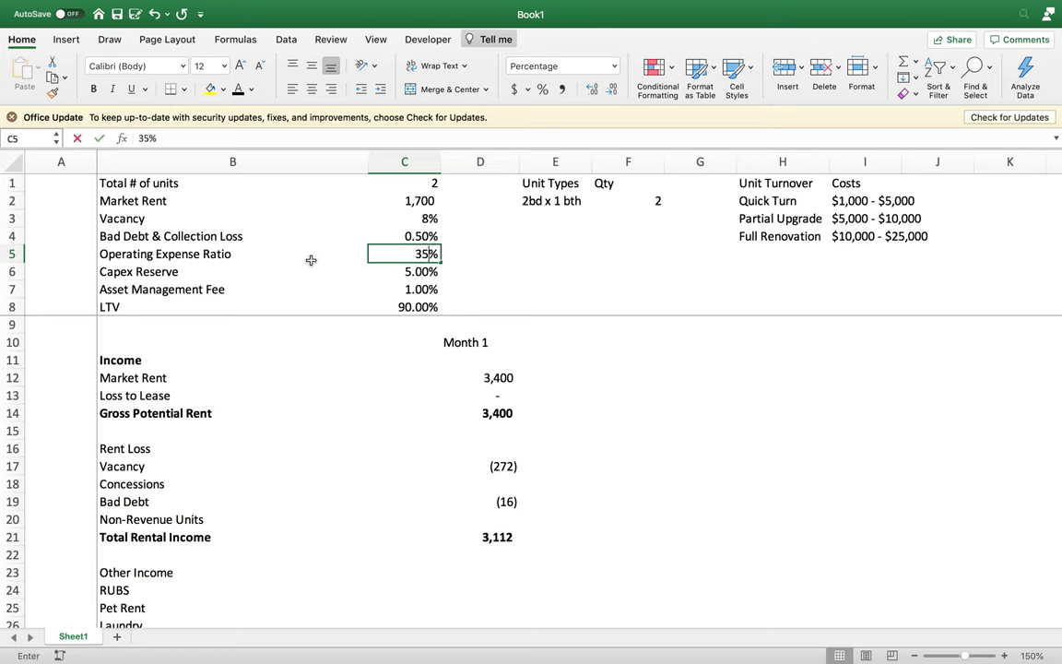
{"action": "key", "text": "Return"}
- Restore the Operating Expense Ratio assumption to 50%
{"action": "left_click", "coordinate": [405, 255]}
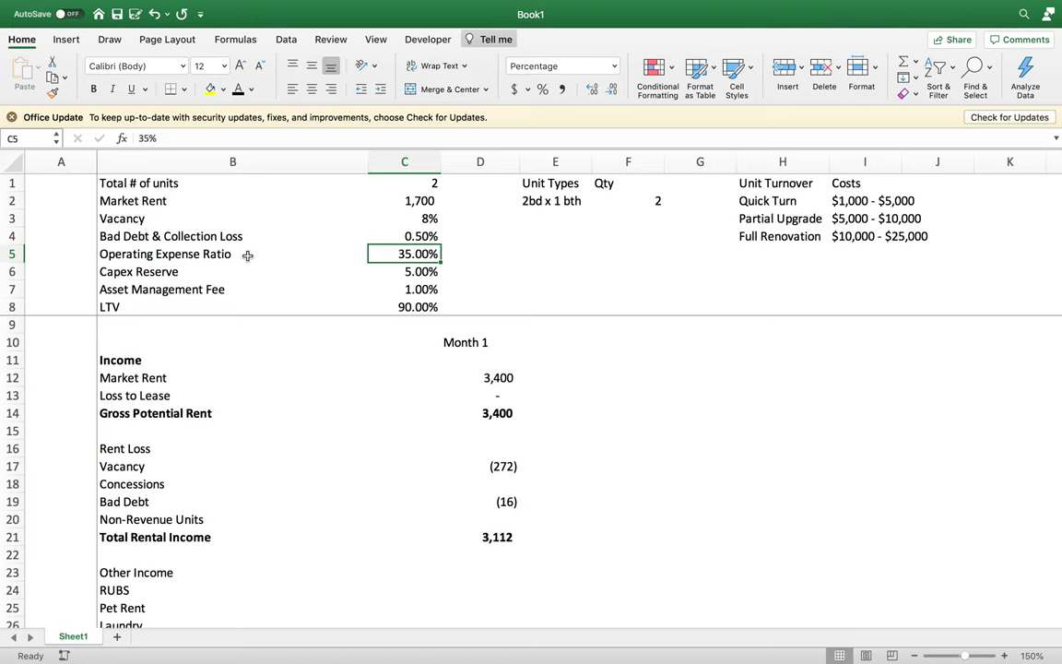
{"action": "type", "text": "50"}
{"action": "key", "text": "Return"}
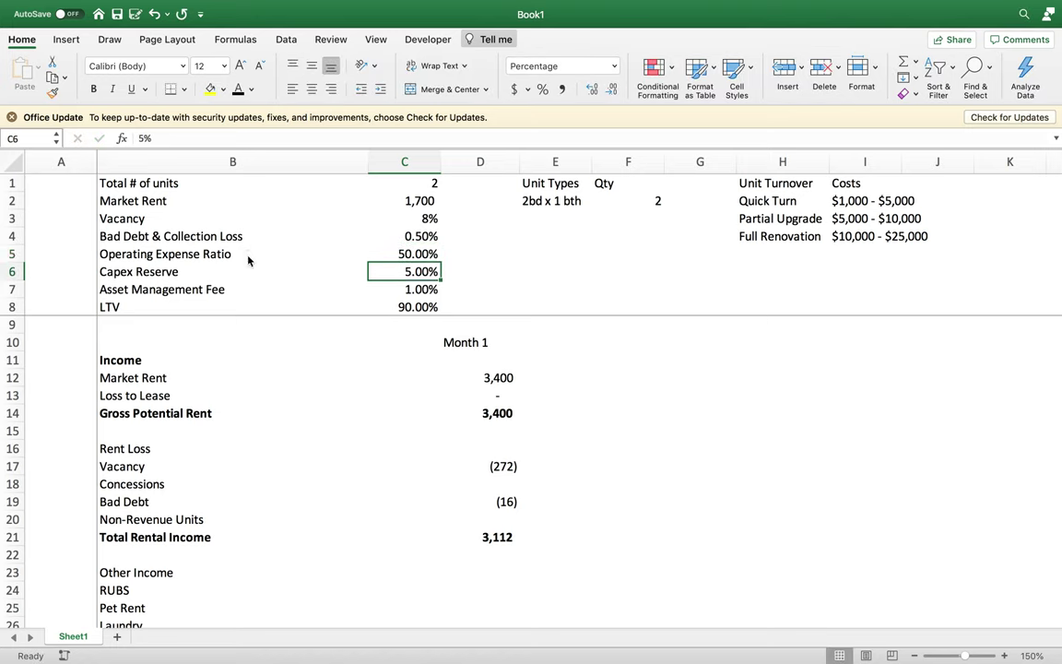
{"action": "left_click", "coordinate": [230, 258]}
{"action": "left_click", "coordinate": [410, 253]}
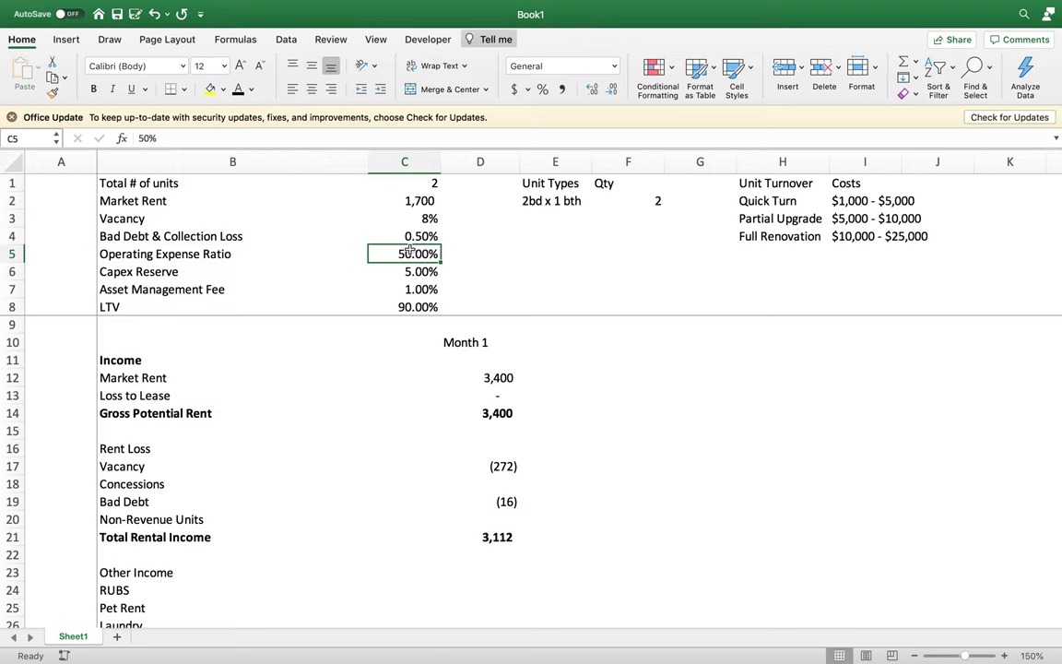
- Examine the Capex Reserve assumption and its percentage
{"action": "left_click", "coordinate": [170, 269]}
{"action": "left_click", "coordinate": [378, 272]}
{"action": "left_click", "coordinate": [213, 272]}
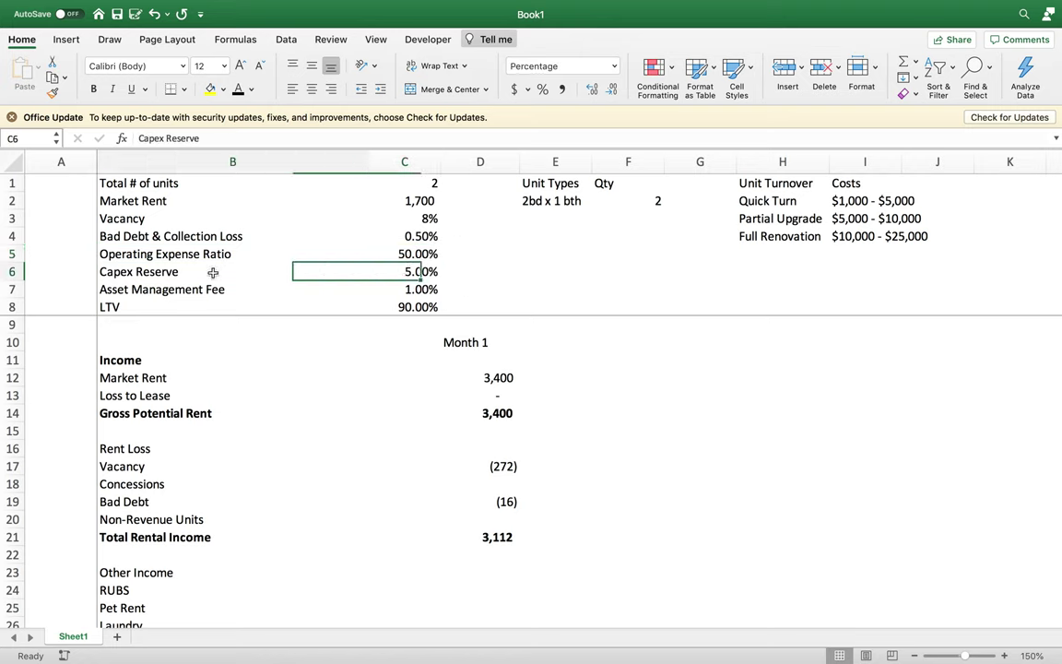
{"action": "left_click", "coordinate": [387, 271]}
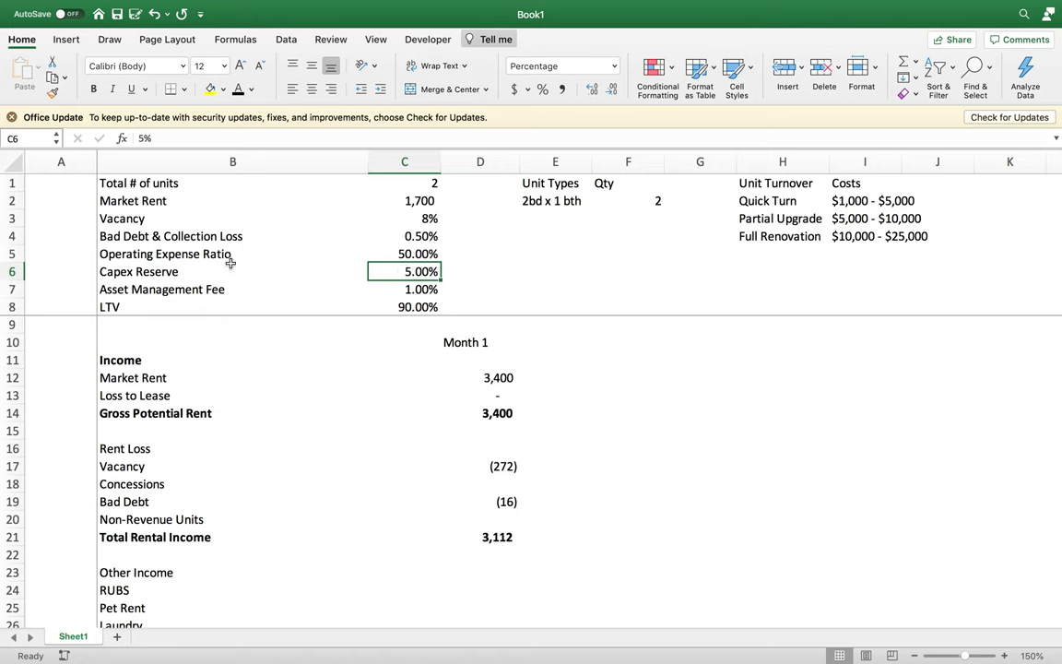
{"action": "left_click", "coordinate": [146, 270]}
{"action": "left_click_drag", "start_coordinate": [353, 269], "coordinate": [383, 270]}
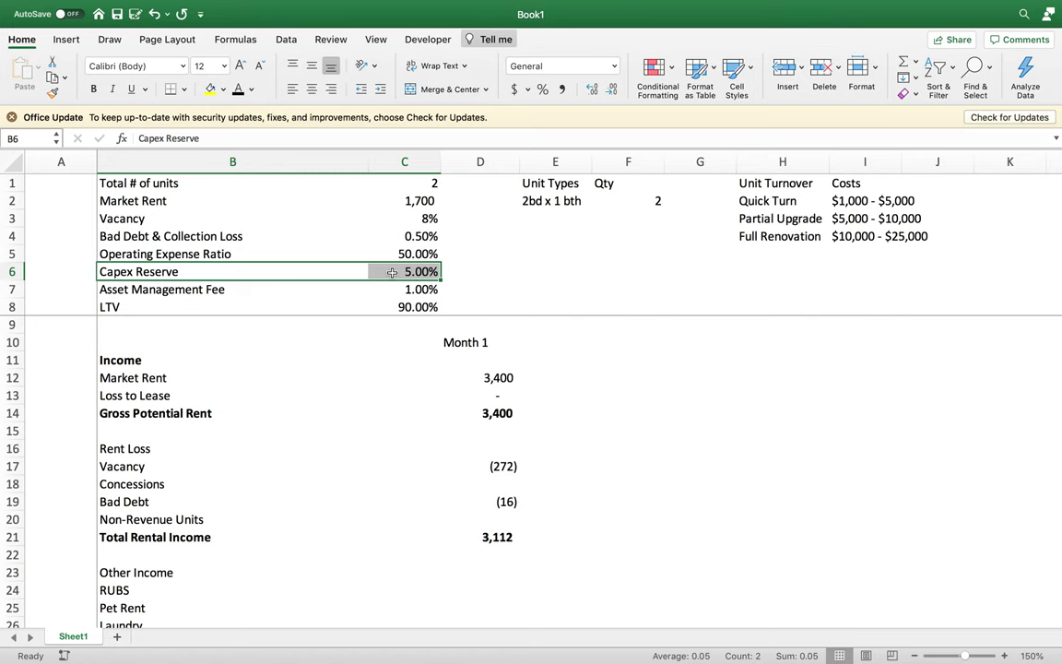
{"action": "left_click", "coordinate": [392, 272]}
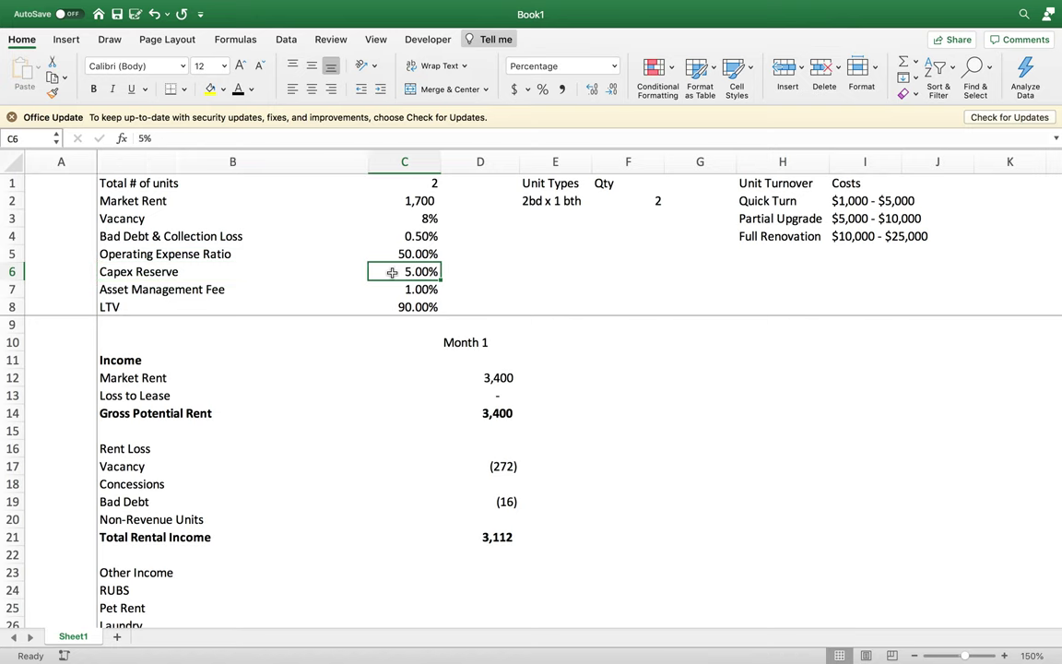
{"action": "left_click", "coordinate": [178, 272]}
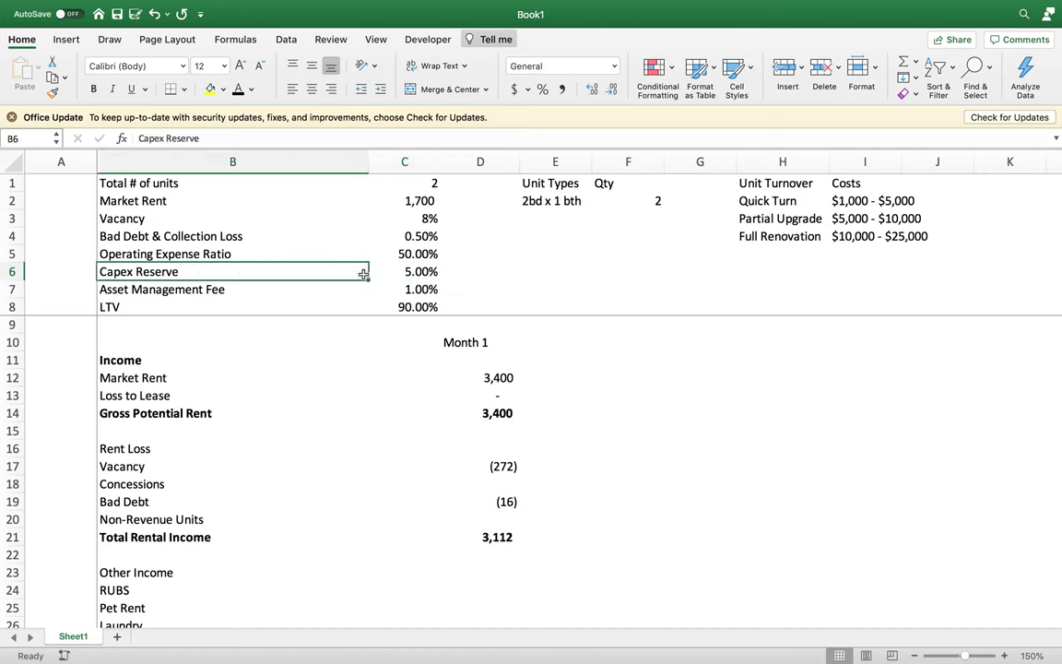
{"action": "left_click", "coordinate": [410, 274]}
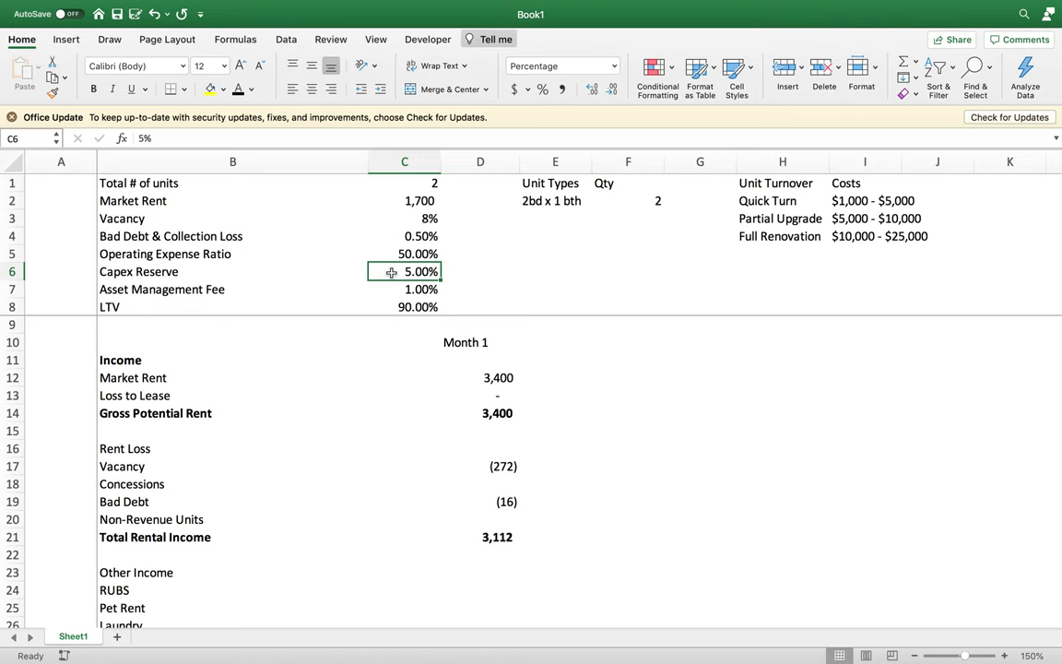
- Review the Capex Reserve row once more, both its label and its rate
{"action": "left_click_drag", "start_coordinate": [125, 271], "coordinate": [391, 272]}
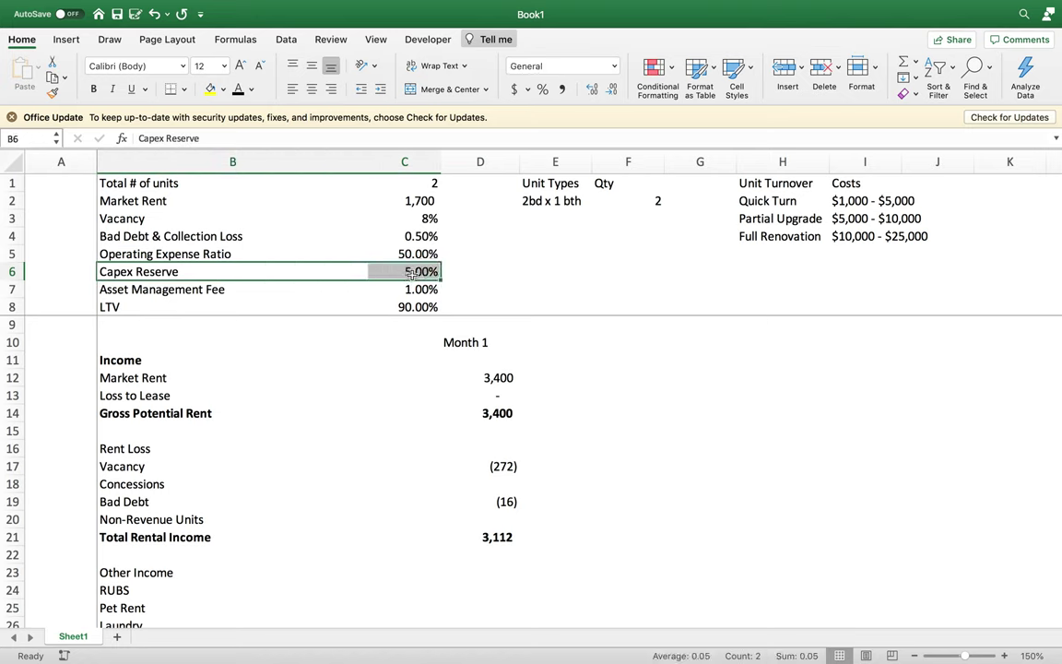
{"action": "left_click", "coordinate": [412, 273]}
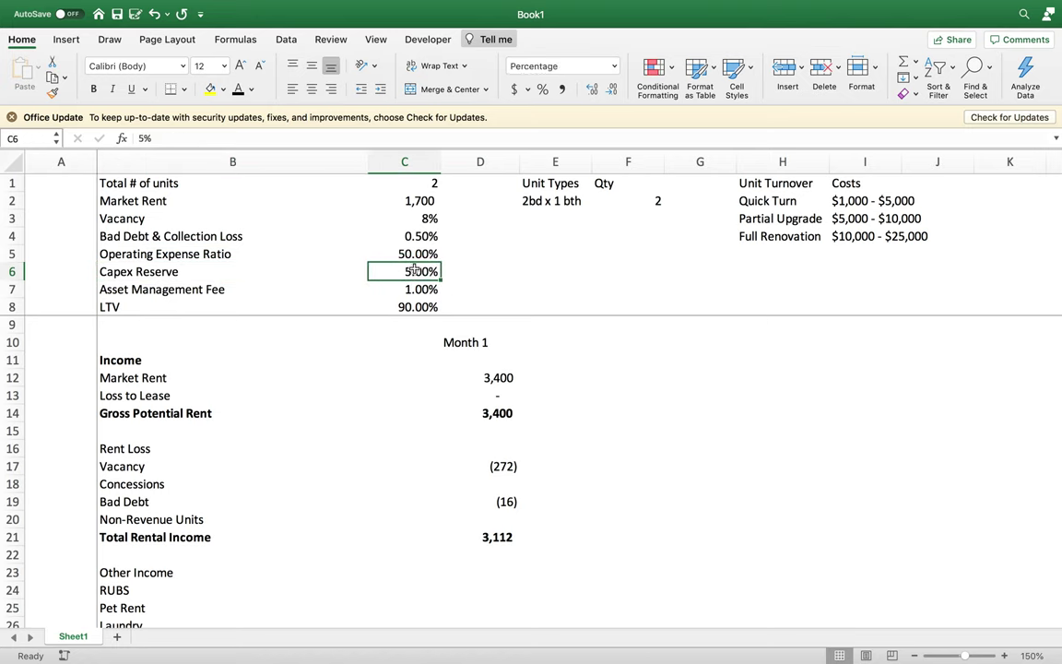
{"action": "left_click", "coordinate": [362, 272]}
{"action": "left_click", "coordinate": [403, 269]}
- Examine the Asset Management Fee assumption and its percentage
{"action": "left_click", "coordinate": [246, 289]}
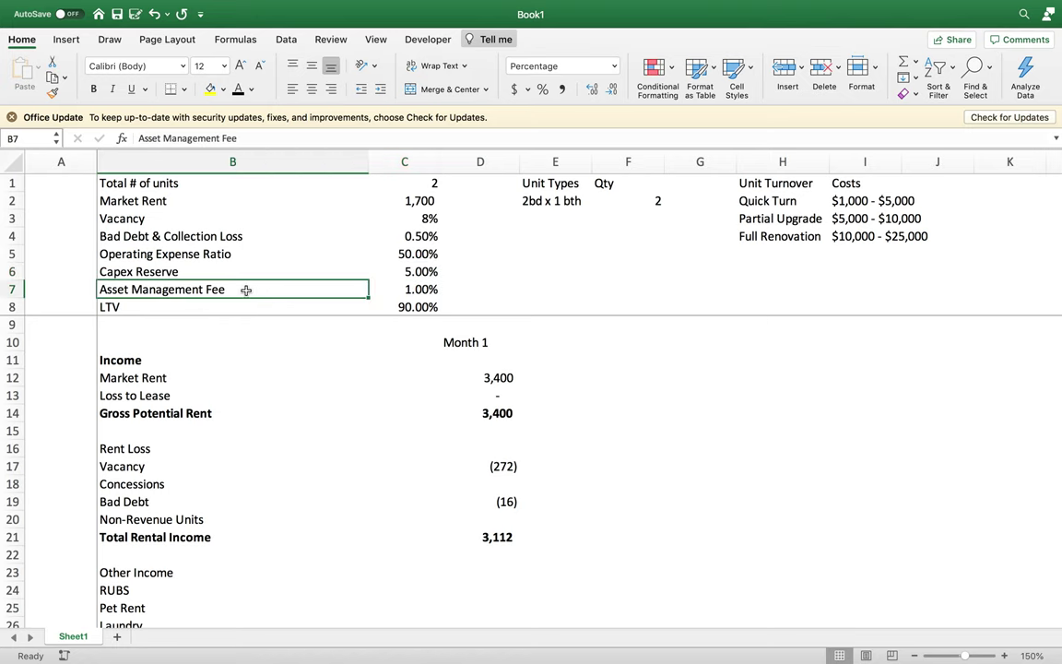
{"action": "left_click", "coordinate": [387, 289]}
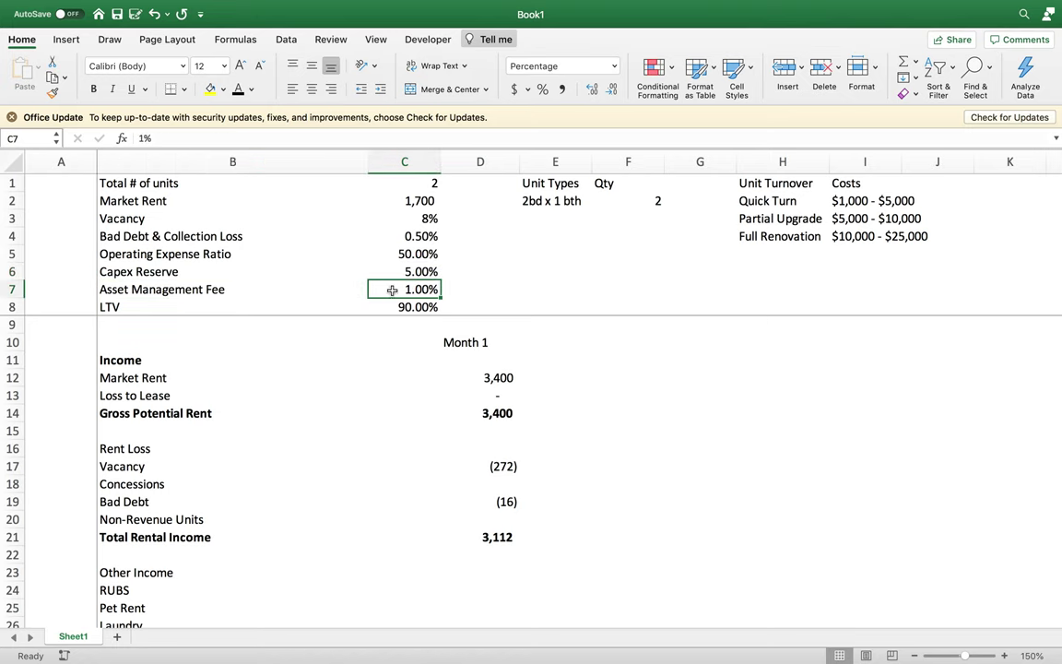
{"action": "left_click", "coordinate": [179, 290]}
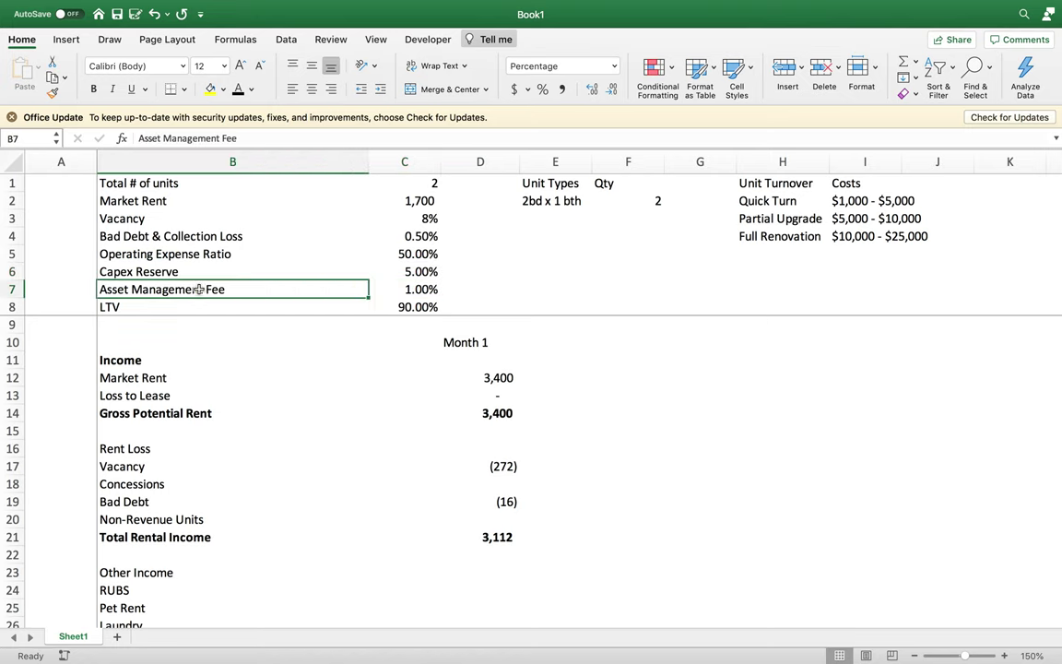
{"action": "left_click", "coordinate": [418, 290]}
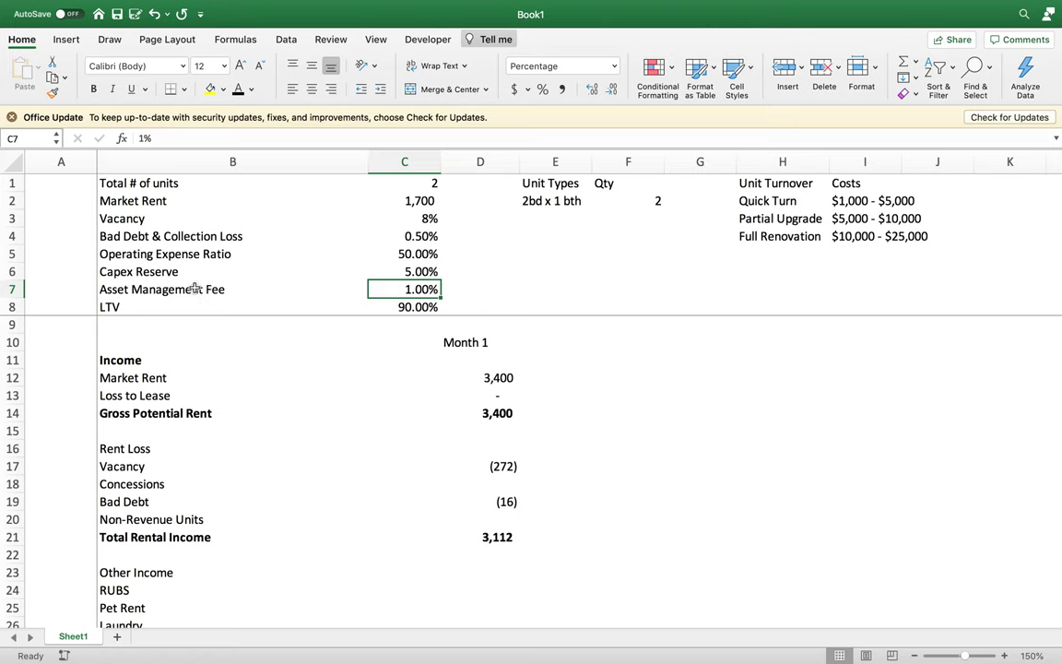
{"action": "left_click_drag", "start_coordinate": [218, 289], "coordinate": [397, 289]}
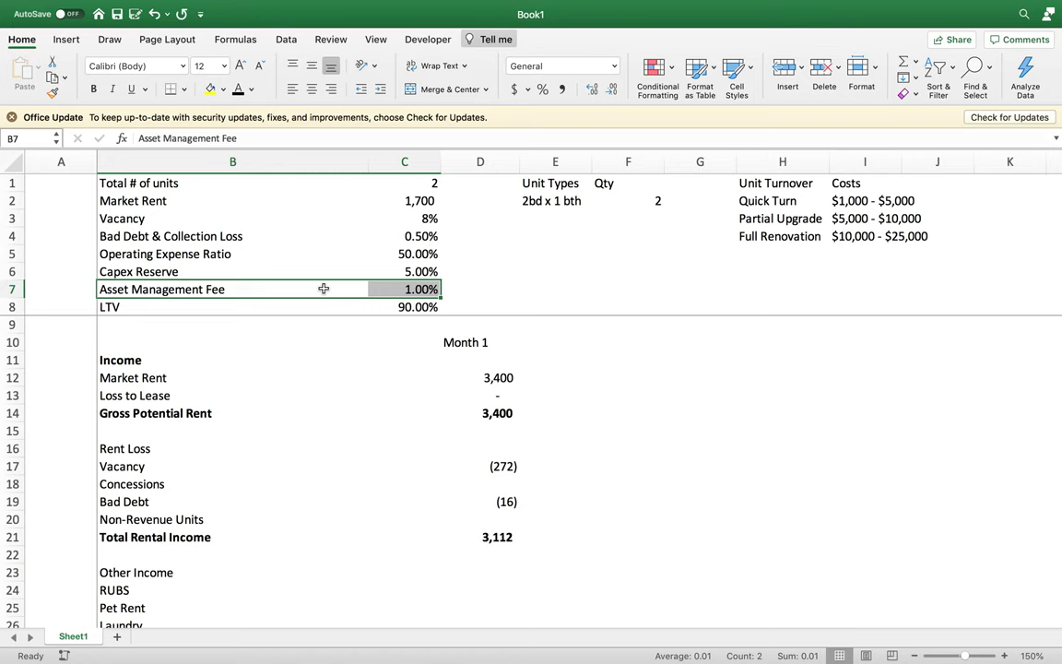
{"action": "left_click", "coordinate": [371, 289]}
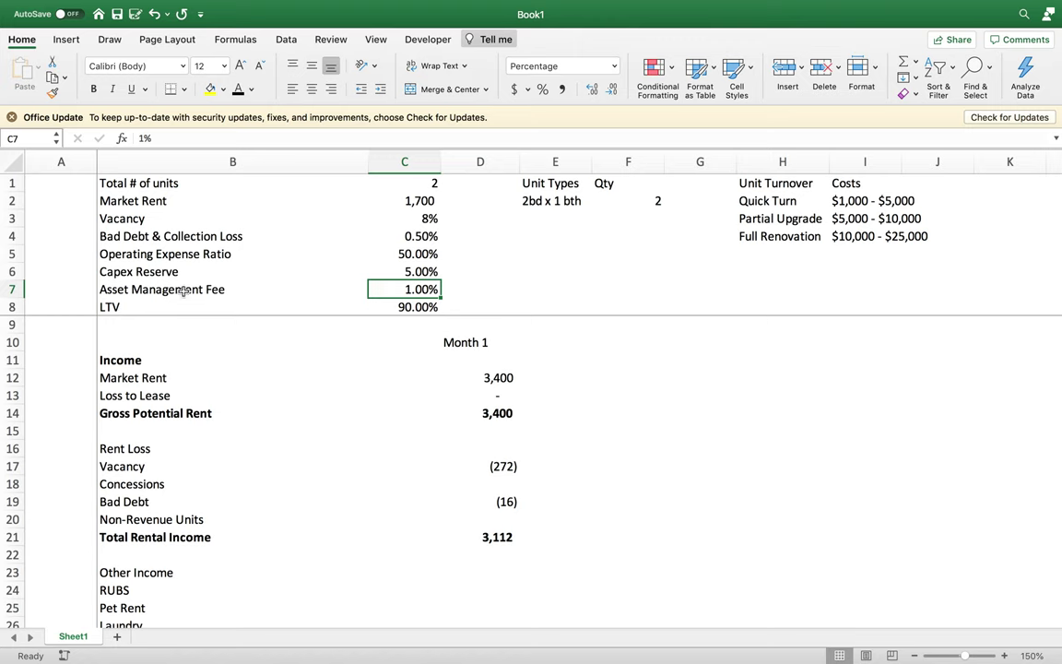
{"action": "left_click", "coordinate": [299, 294]}
{"action": "left_click", "coordinate": [378, 288]}
- Examine the LTV assumption and its percentage
{"action": "left_click", "coordinate": [137, 306]}
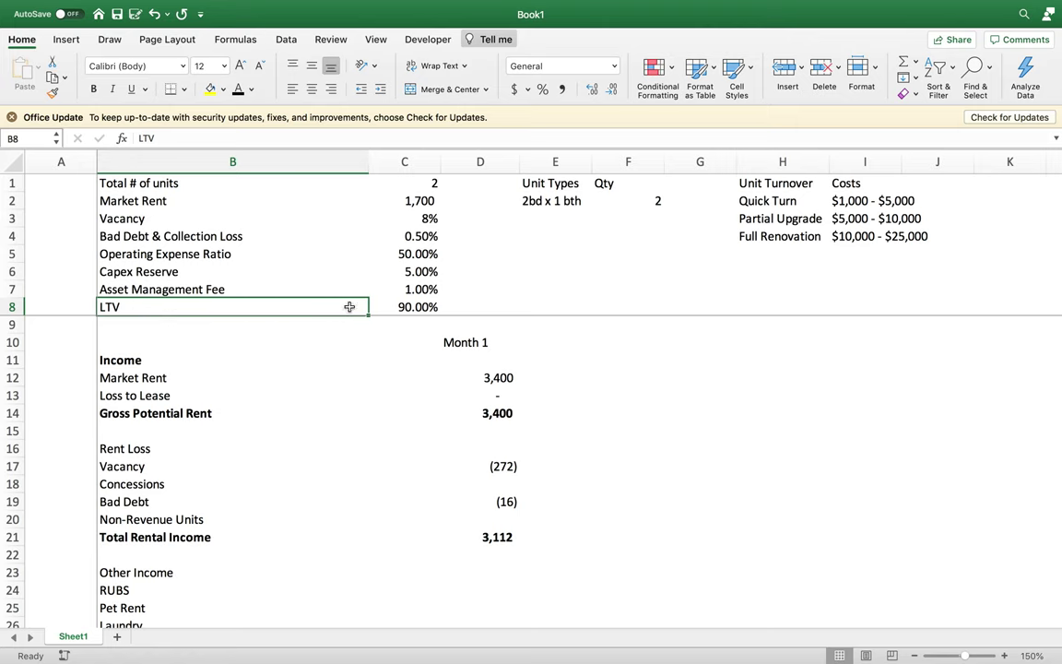
{"action": "left_click", "coordinate": [412, 306]}
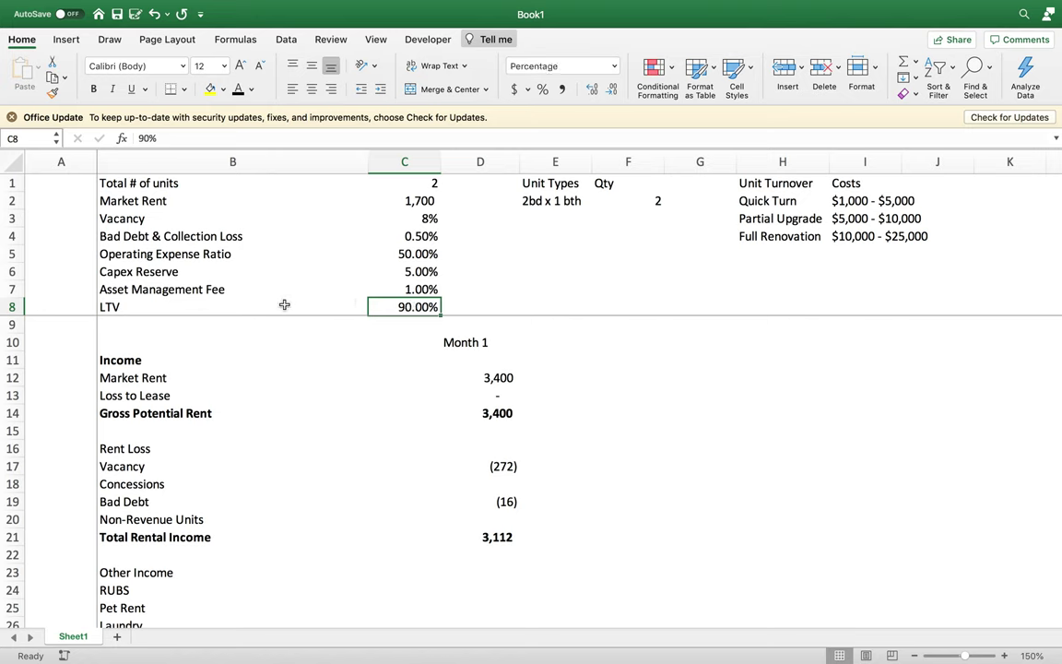
{"action": "left_click", "coordinate": [254, 305]}
{"action": "left_click", "coordinate": [398, 306]}
- Right-align the Month 1 column heading above the income statement
{"action": "left_click", "coordinate": [490, 342]}
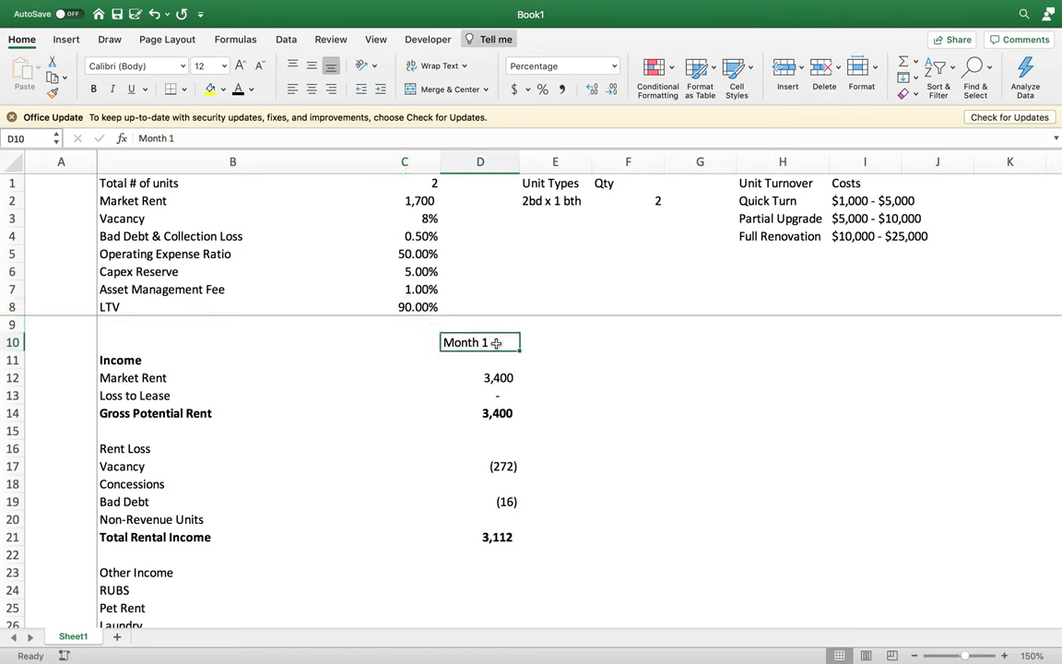
{"action": "left_click", "coordinate": [331, 89]}
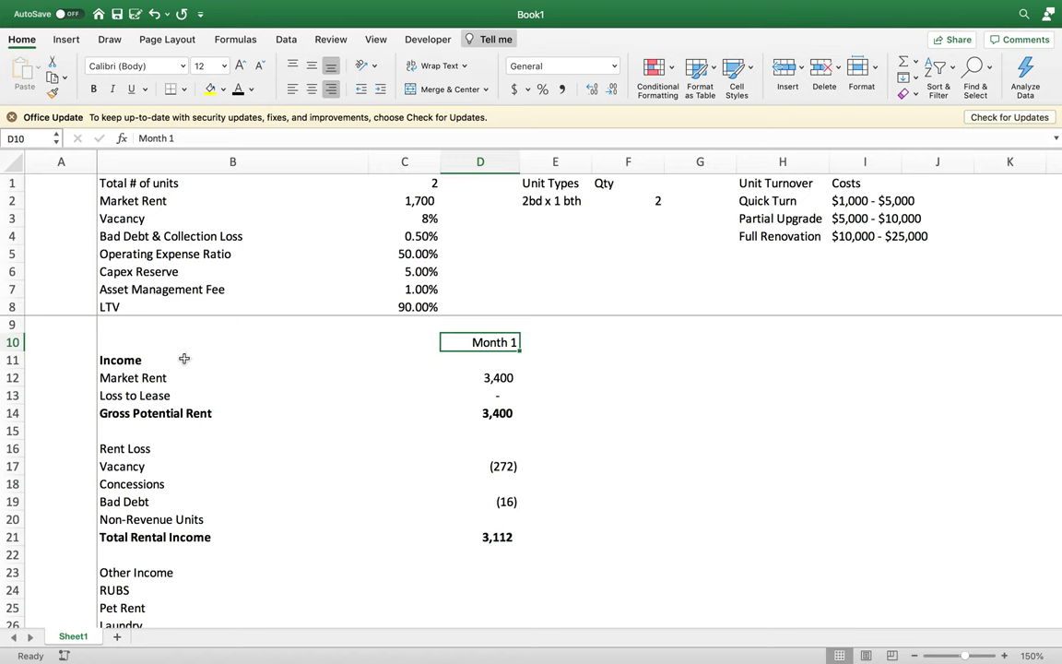
- Examine the Month 1 Market Rent formula in the Income section and the rent and unit-count assumptions it uses
{"action": "left_click", "coordinate": [152, 363]}
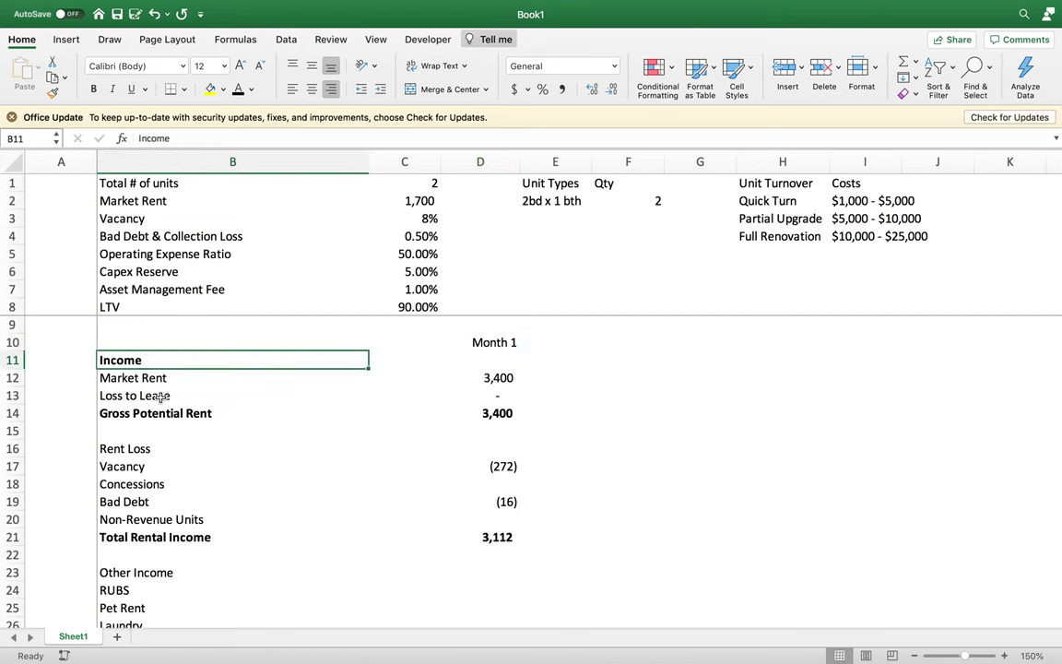
{"action": "left_click", "coordinate": [143, 377]}
{"action": "left_click", "coordinate": [496, 378]}
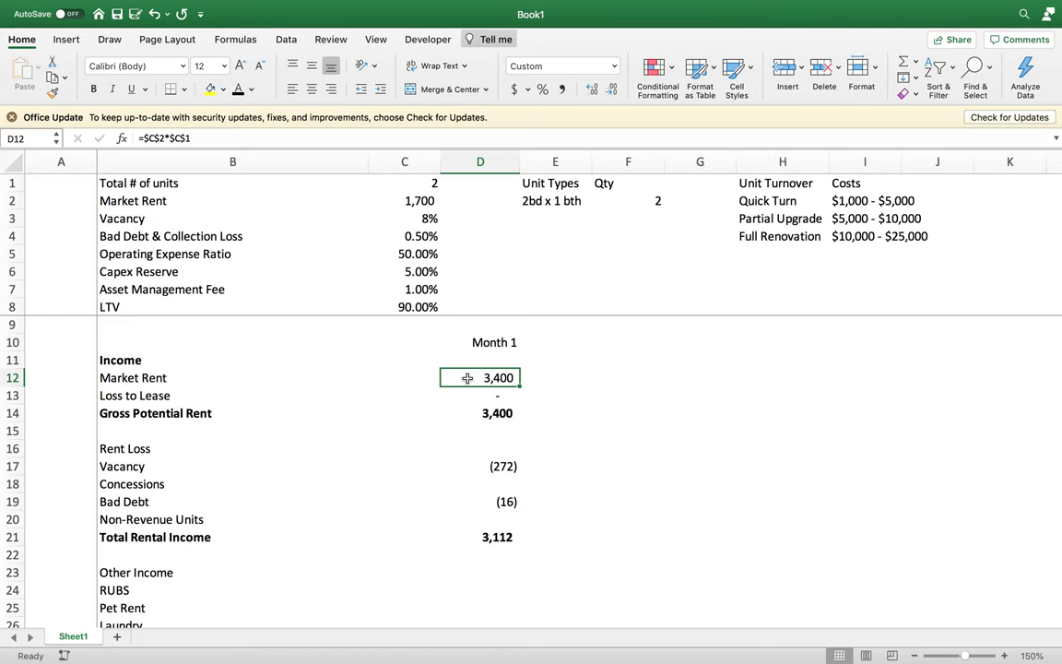
{"action": "left_click", "coordinate": [417, 201]}
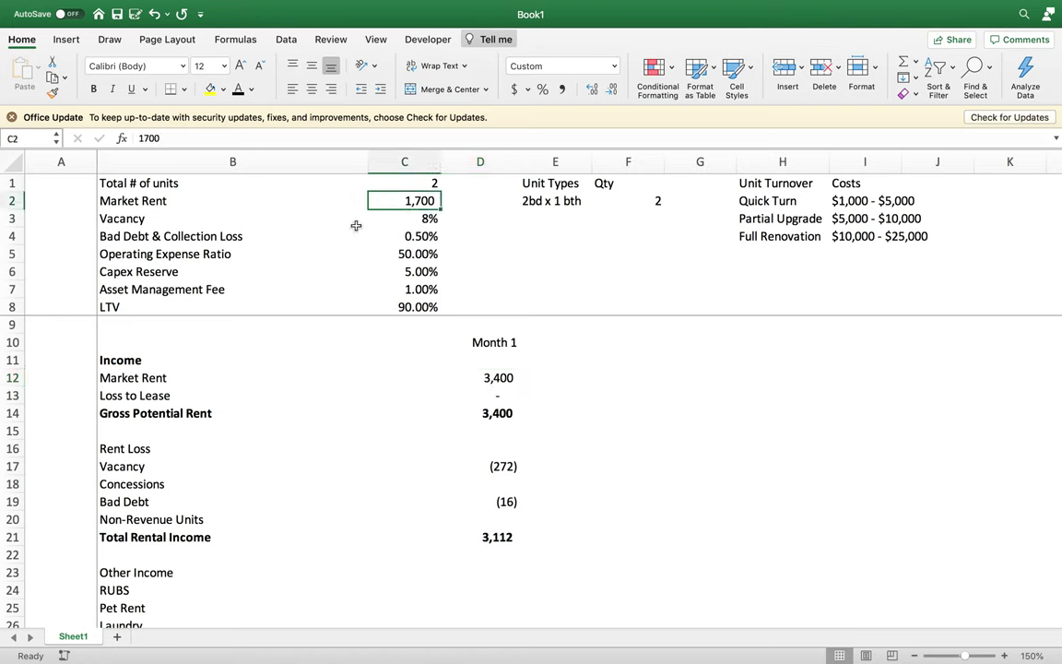
{"action": "left_click", "coordinate": [406, 181]}
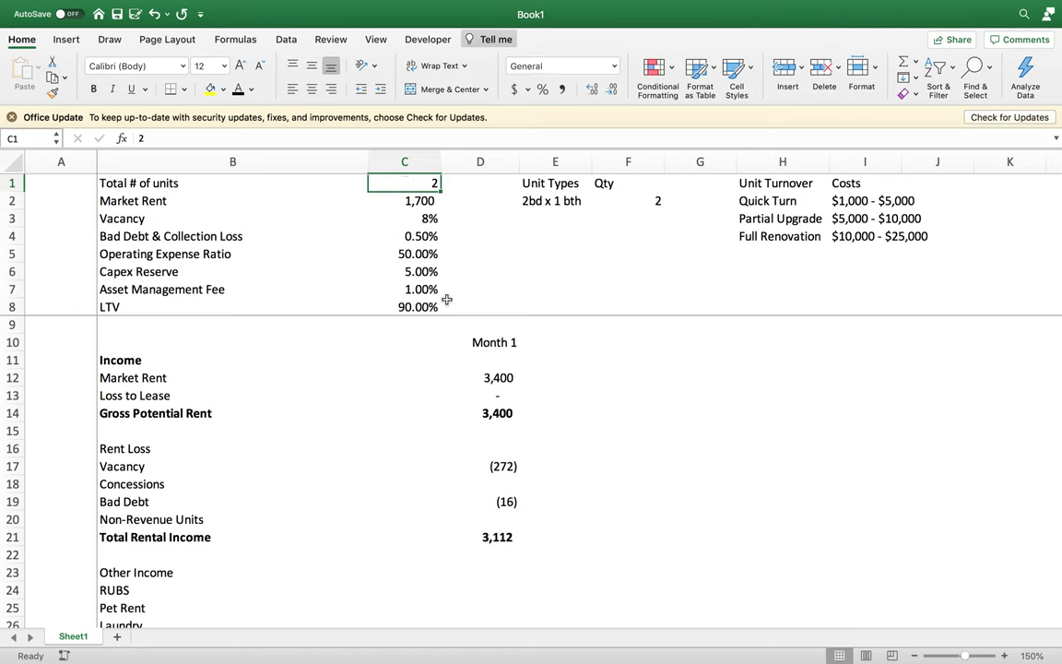
{"action": "left_click", "coordinate": [489, 378]}
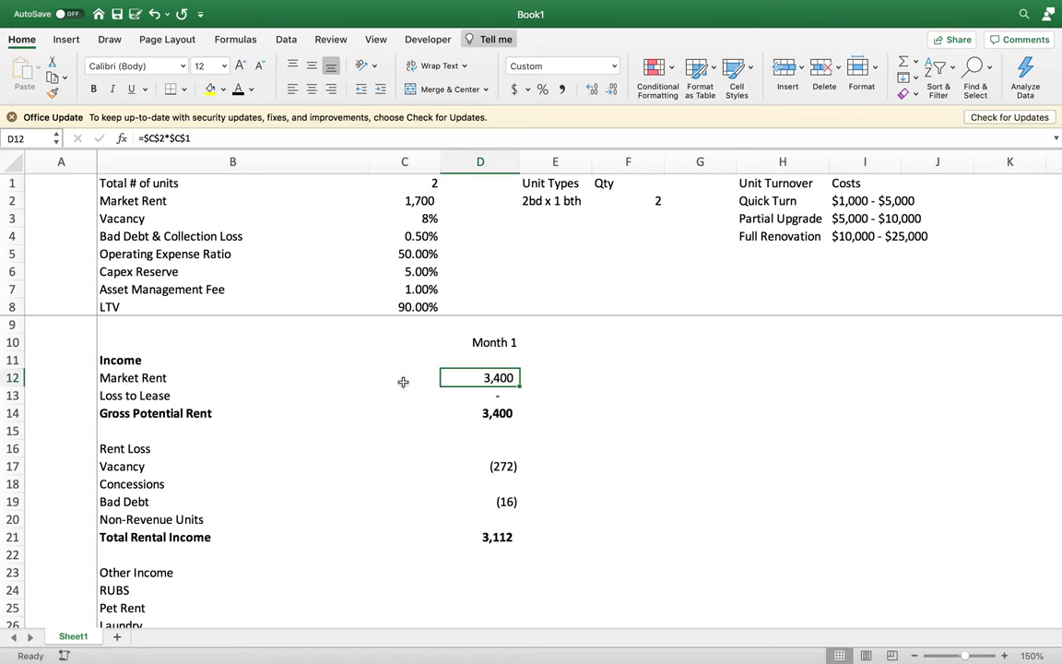
- Examine the Loss to Lease line for Month 1 alongside the total units and market rent assumptions
{"action": "left_click_drag", "start_coordinate": [140, 395], "coordinate": [486, 396]}
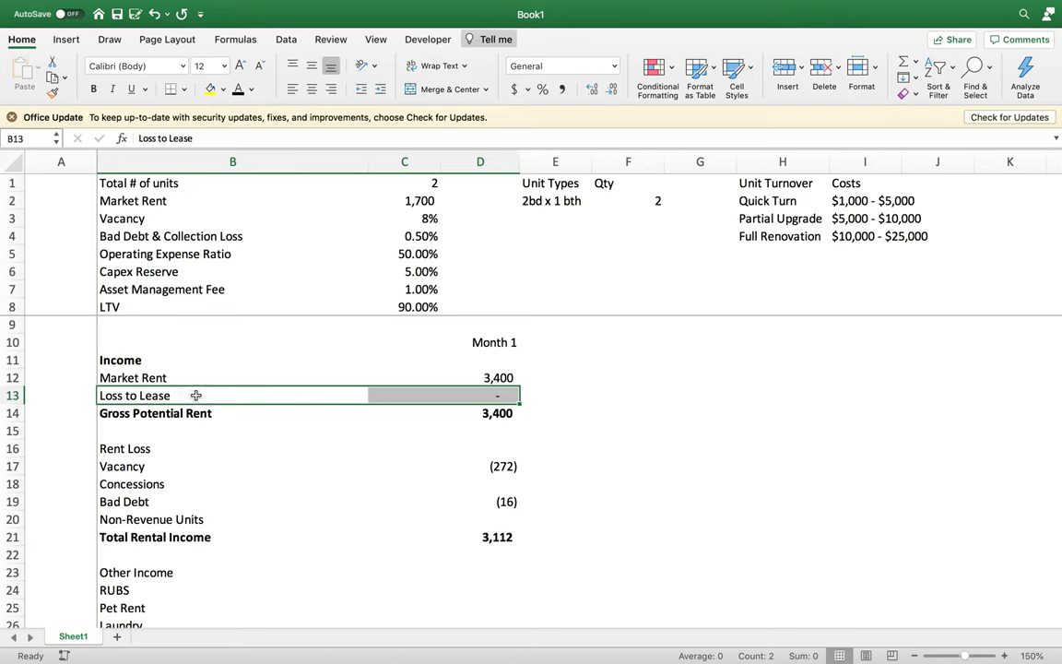
{"action": "left_click", "coordinate": [484, 396]}
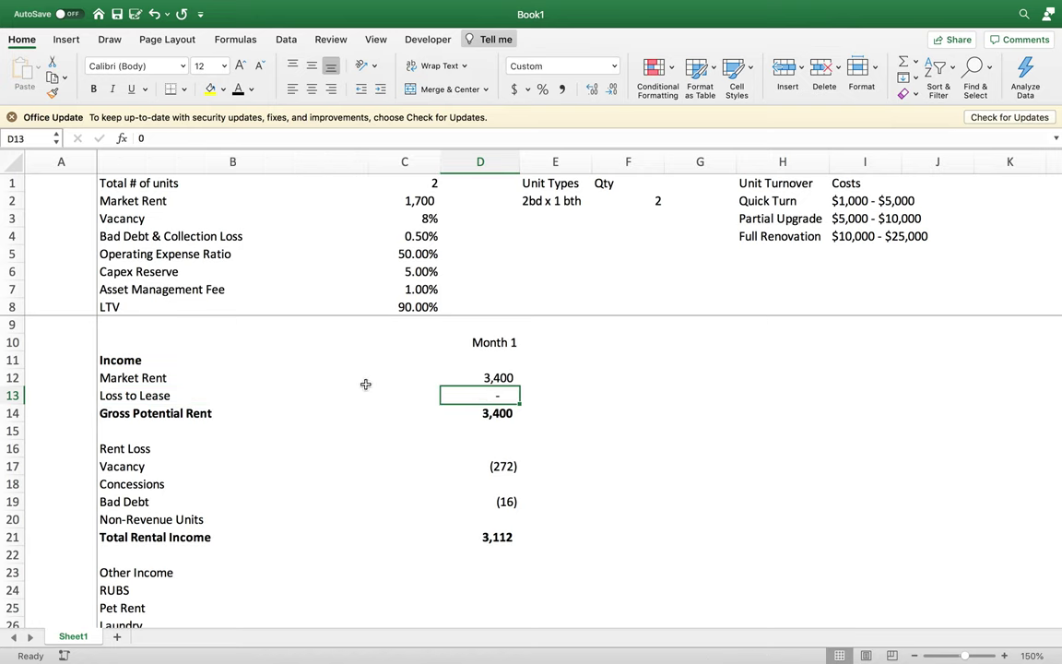
{"action": "left_click", "coordinate": [431, 184]}
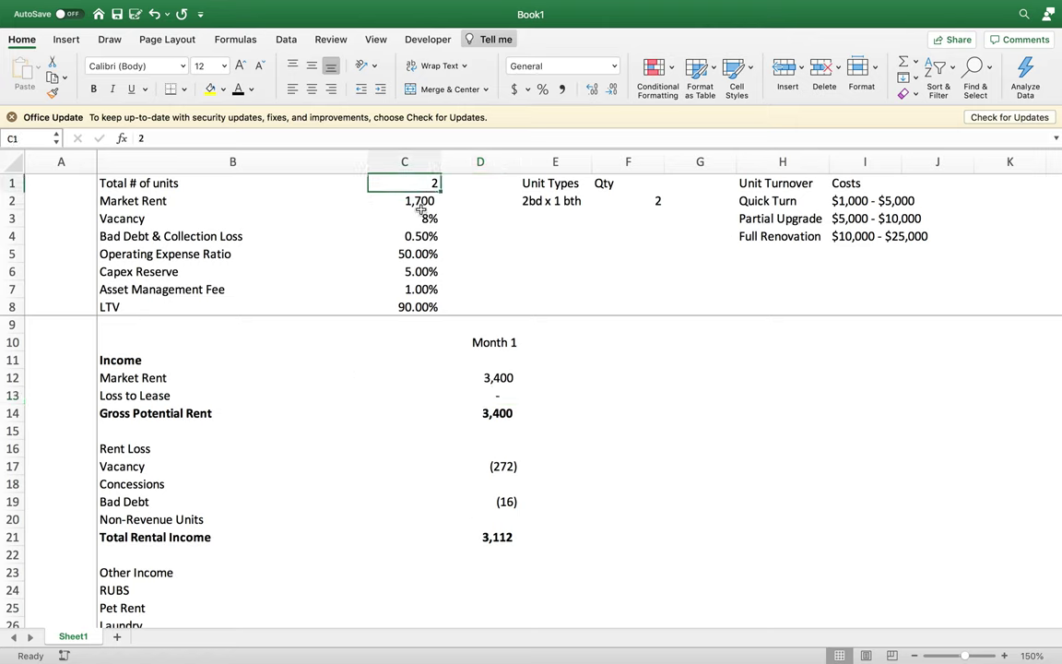
{"action": "left_click", "coordinate": [418, 201]}
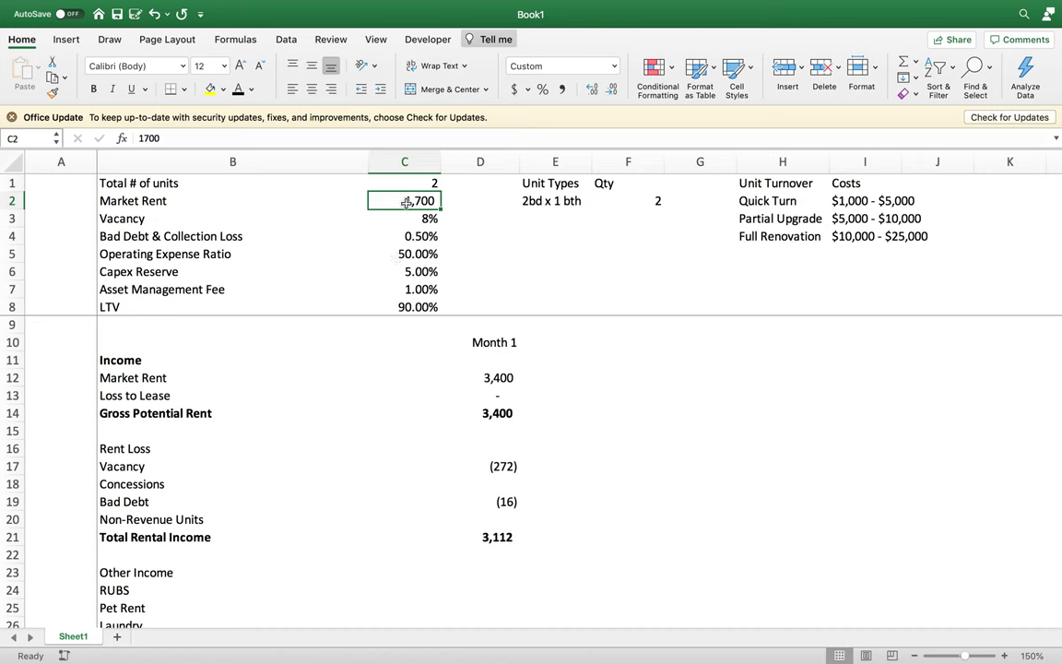
- Enter the Month 1 Loss to Lease as the formula =1700-1500
{"action": "left_click", "coordinate": [477, 396]}
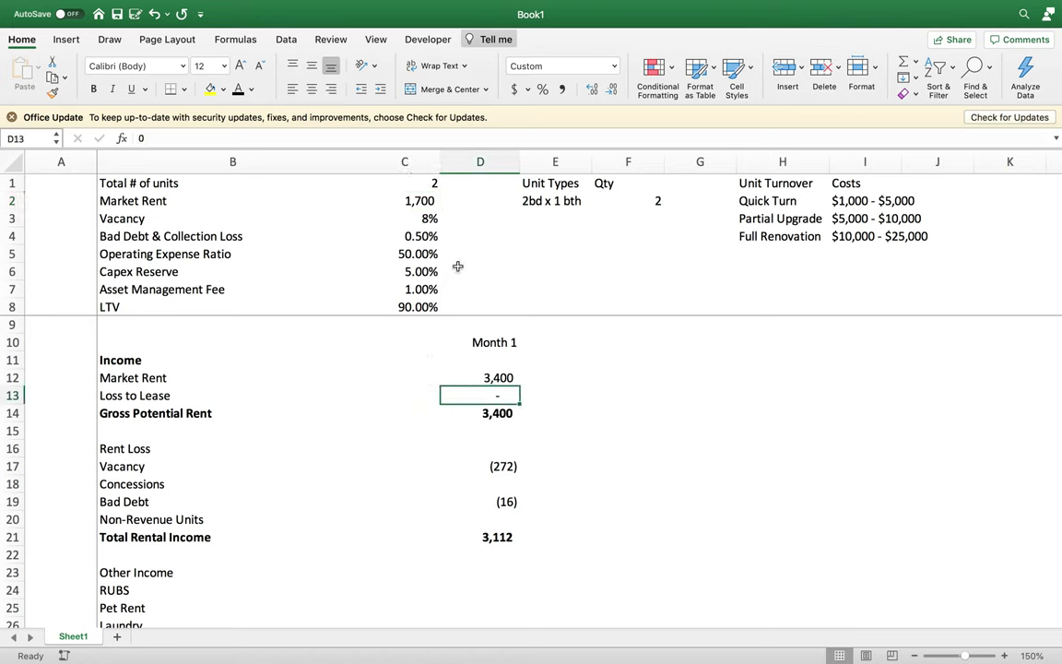
{"action": "key", "text": "F2"}
{"action": "key", "text": "BackSpace"}
{"action": "type", "text": "="}
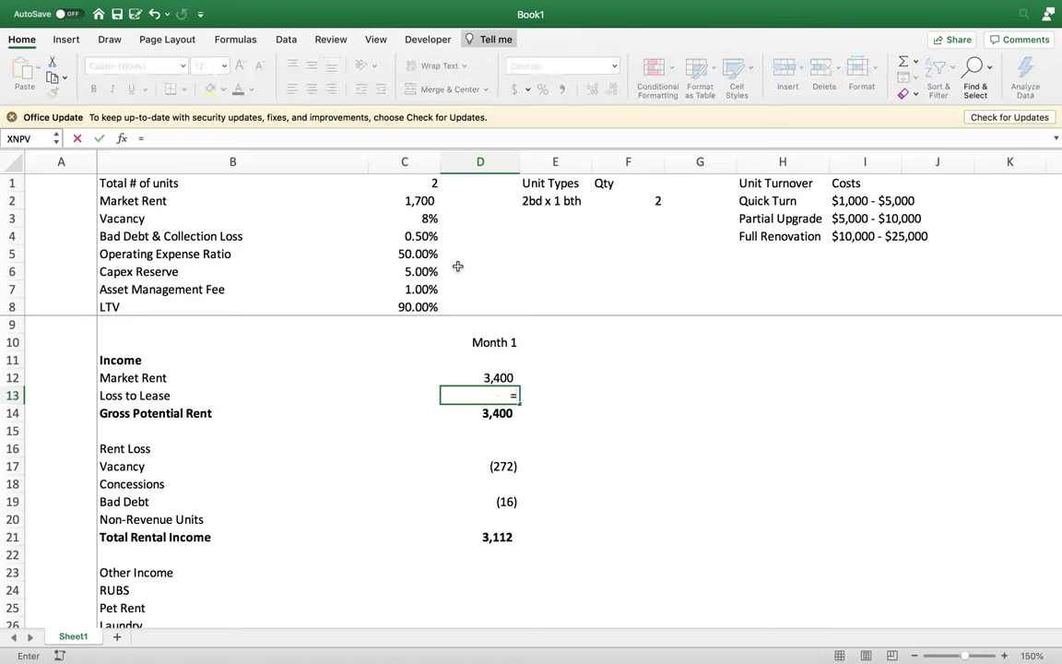
{"action": "type", "text": "1500"}
{"action": "key", "text": "Return"}
{"action": "key", "text": "Up"}
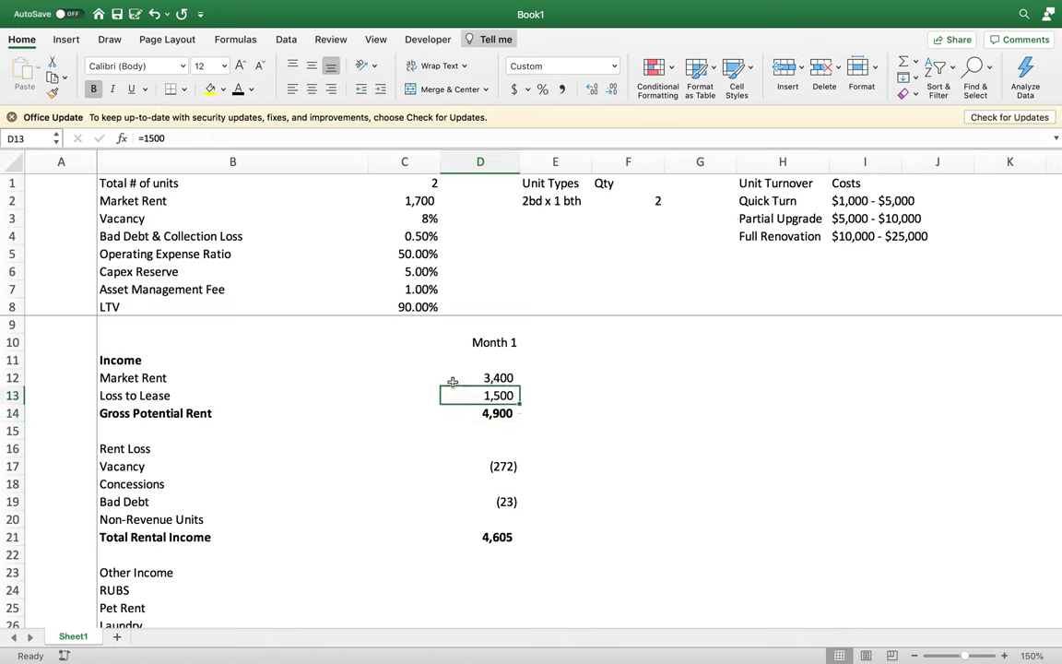
{"action": "left_click", "coordinate": [145, 138]}
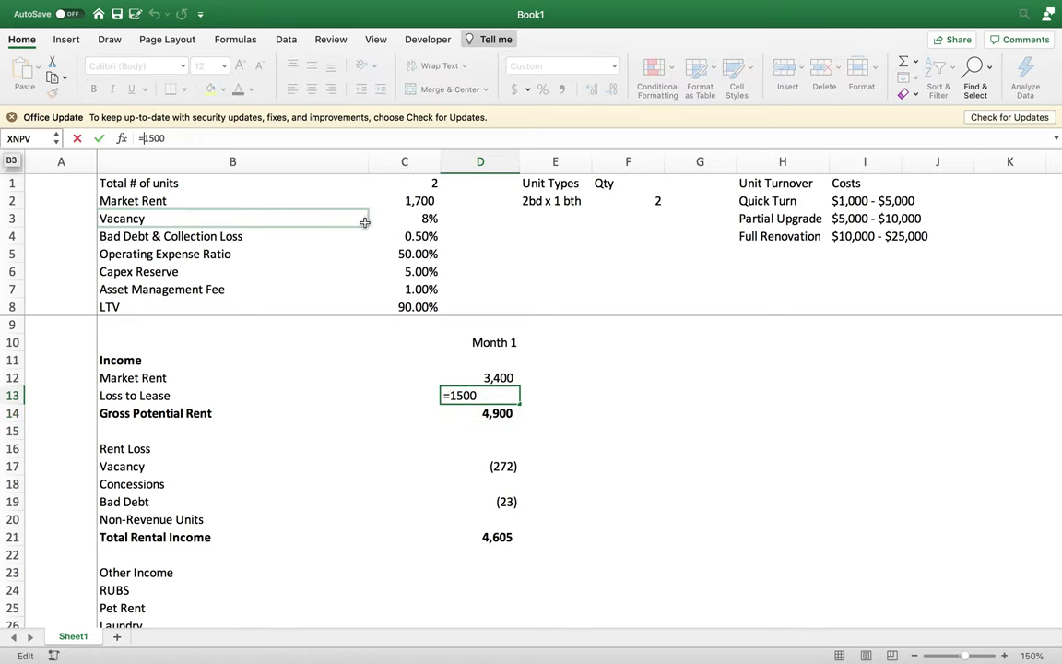
{"action": "type", "text": "1700-"}
{"action": "key", "text": "Return"}
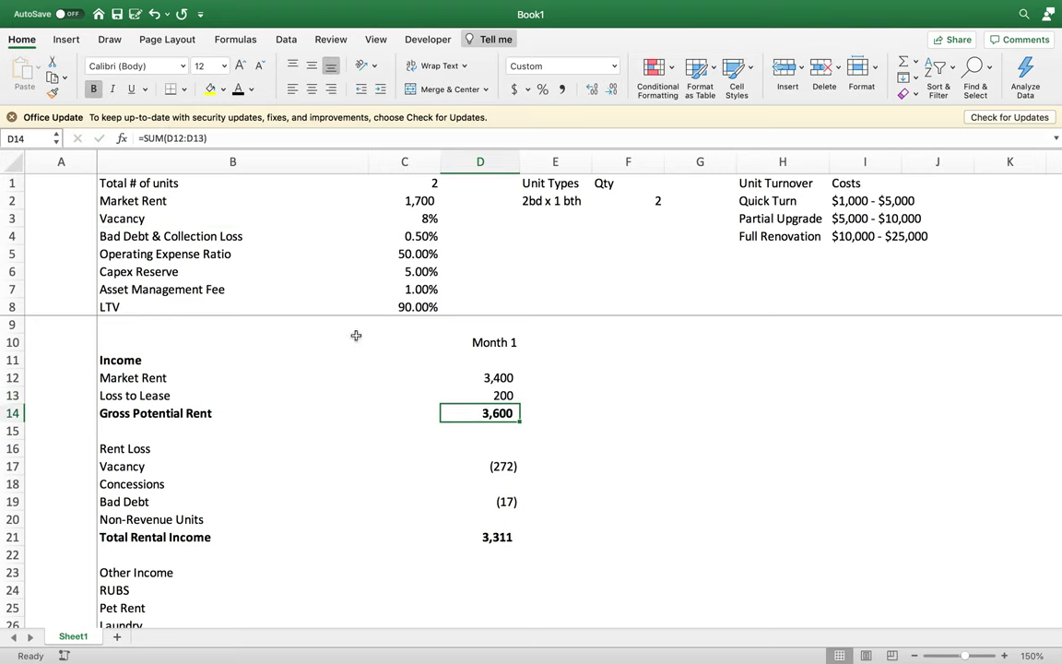
- Turn the Month 1 Loss to Lease into a deduction with the formula =(1700-1500)*-1
{"action": "left_click", "coordinate": [477, 395]}
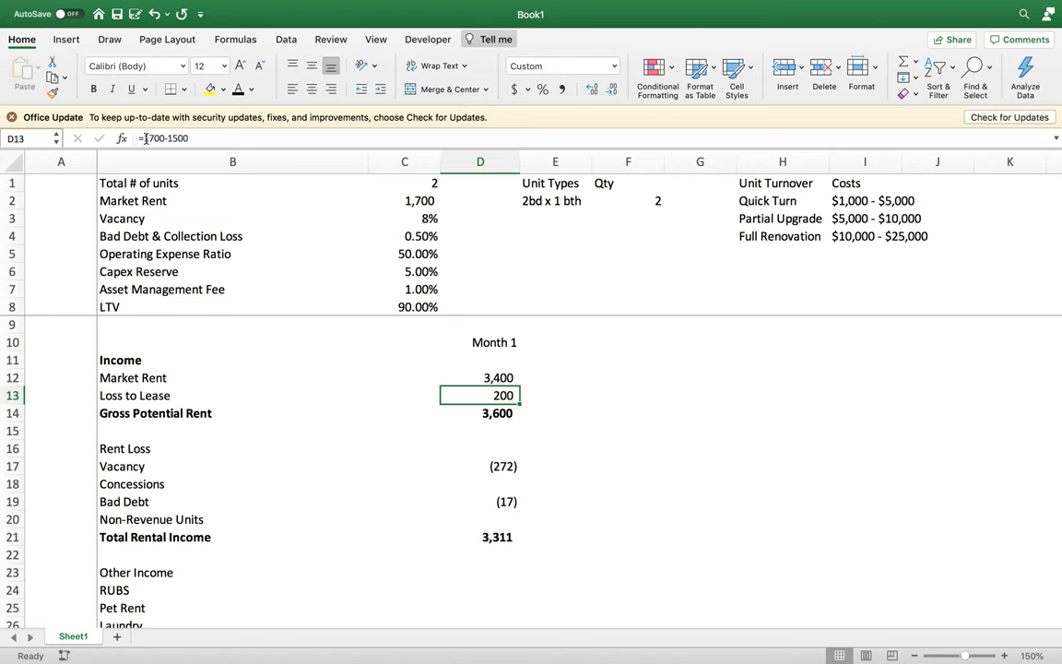
{"action": "left_click", "coordinate": [144, 138]}
{"action": "type", "text": "("}
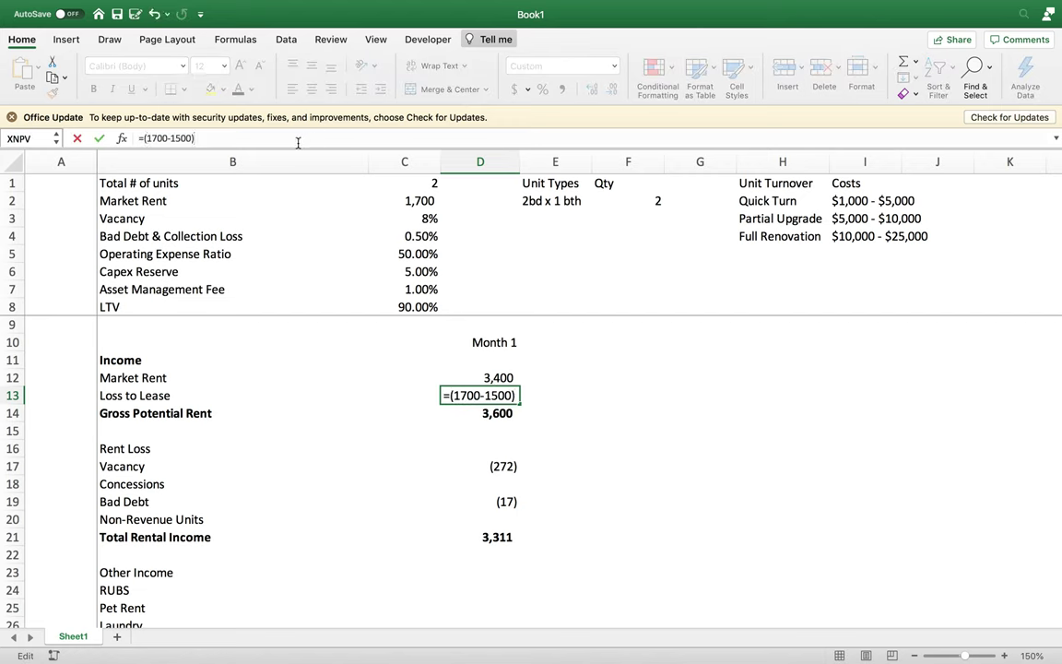
{"action": "type", "text": ")*"}
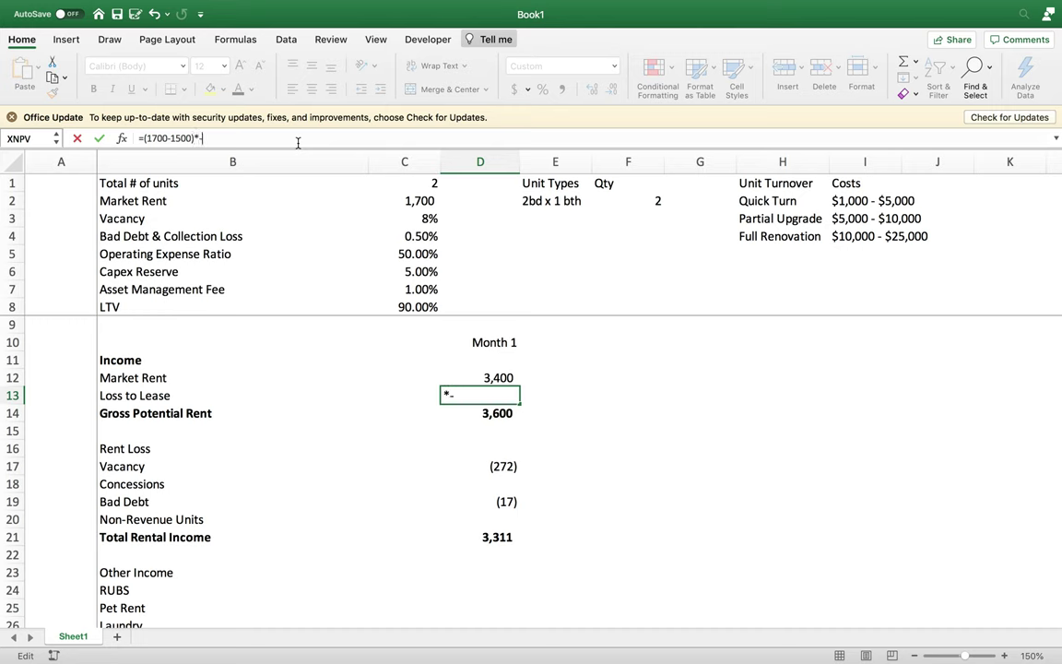
{"action": "type", "text": "-1"}
{"action": "key", "text": "Return"}
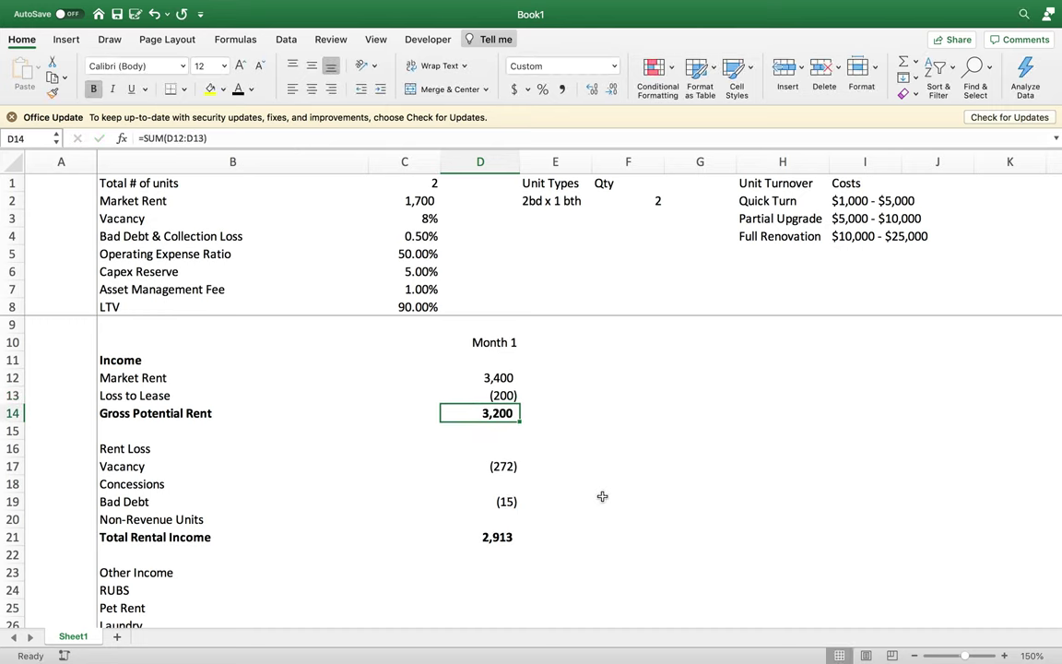
- Clear the Month 1 Loss to Lease amount and check the Gross Potential Rent formula
{"action": "left_click", "coordinate": [495, 390]}
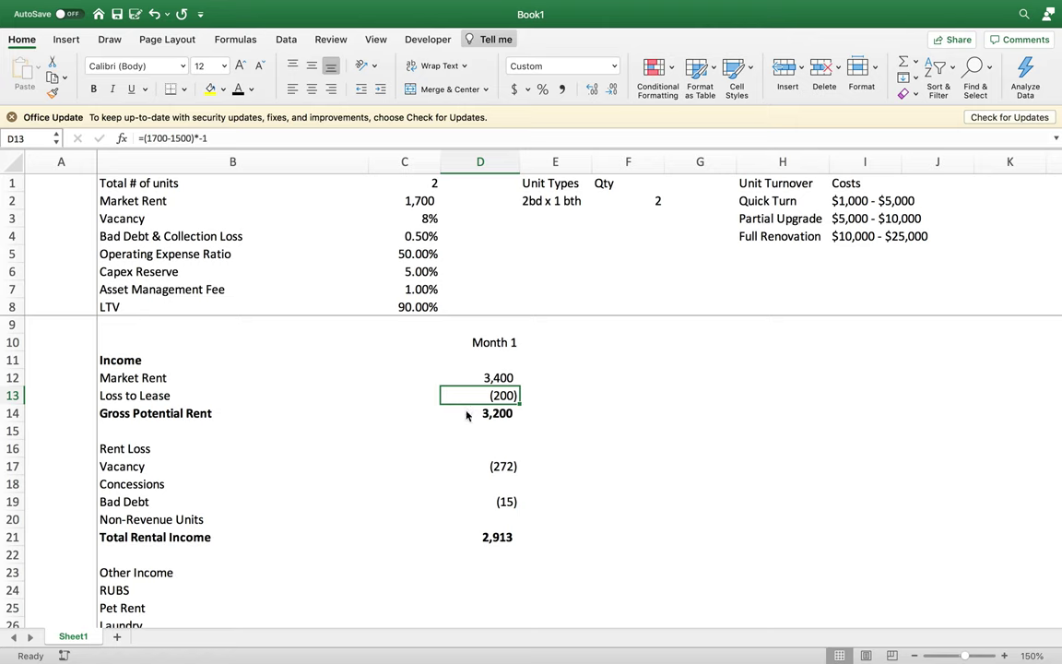
{"action": "key", "text": "Delete"}
{"action": "left_click", "coordinate": [140, 412]}
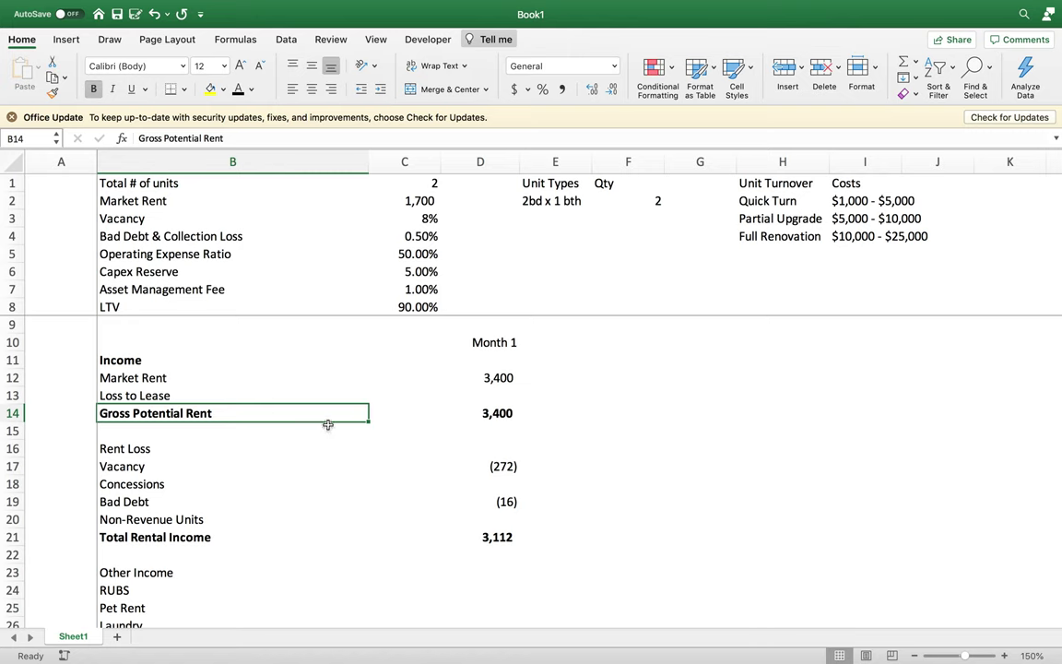
{"action": "left_click", "coordinate": [495, 413]}
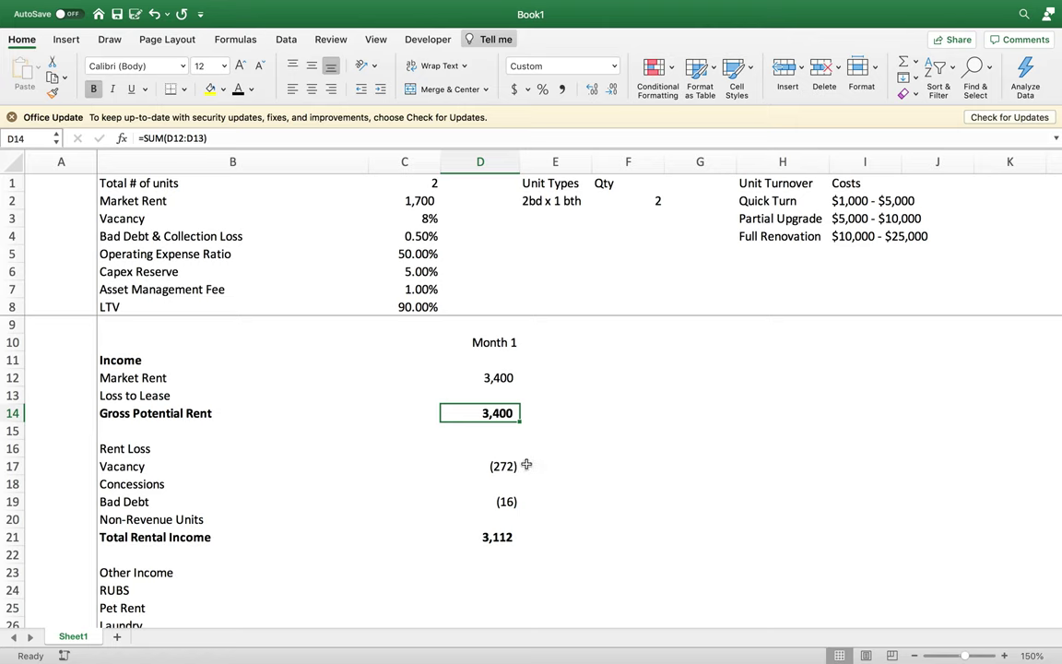
- Make the Rent Loss heading bold
{"action": "left_click", "coordinate": [130, 450]}
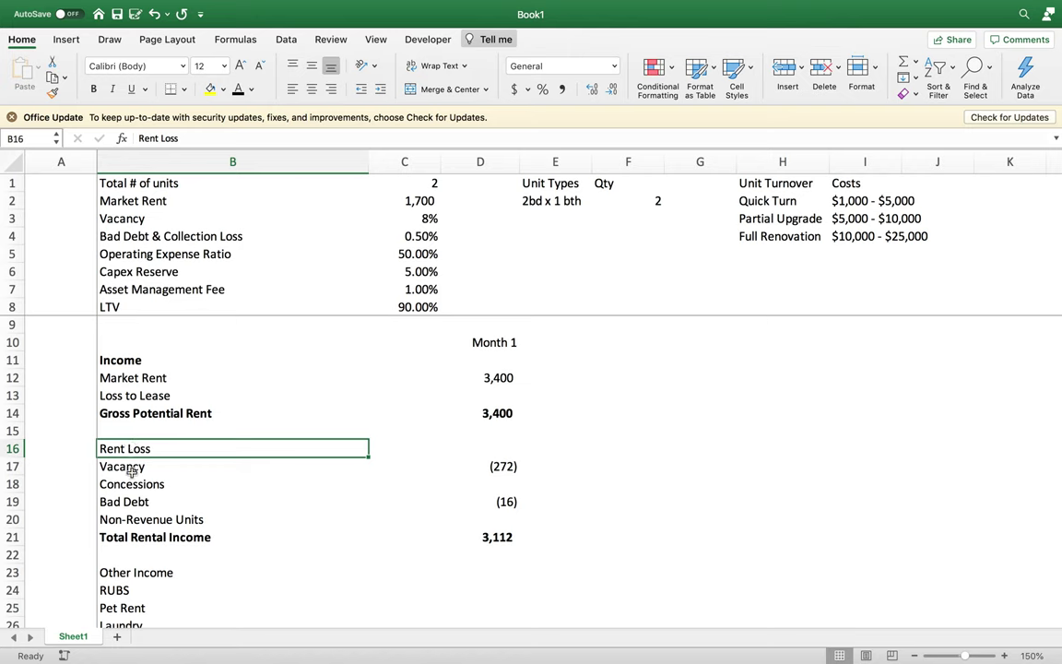
{"action": "key", "text": "super+b"}
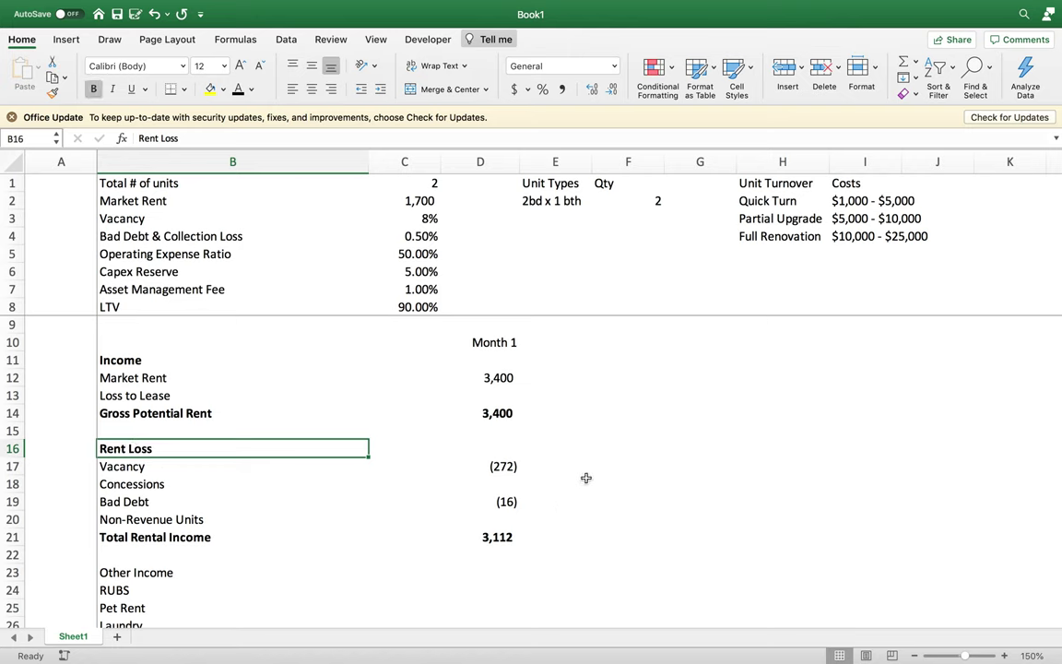
- Check the Month 1 Vacancy formula and trace its references to Market Rent and the Vacancy rate
{"action": "left_click", "coordinate": [504, 466]}
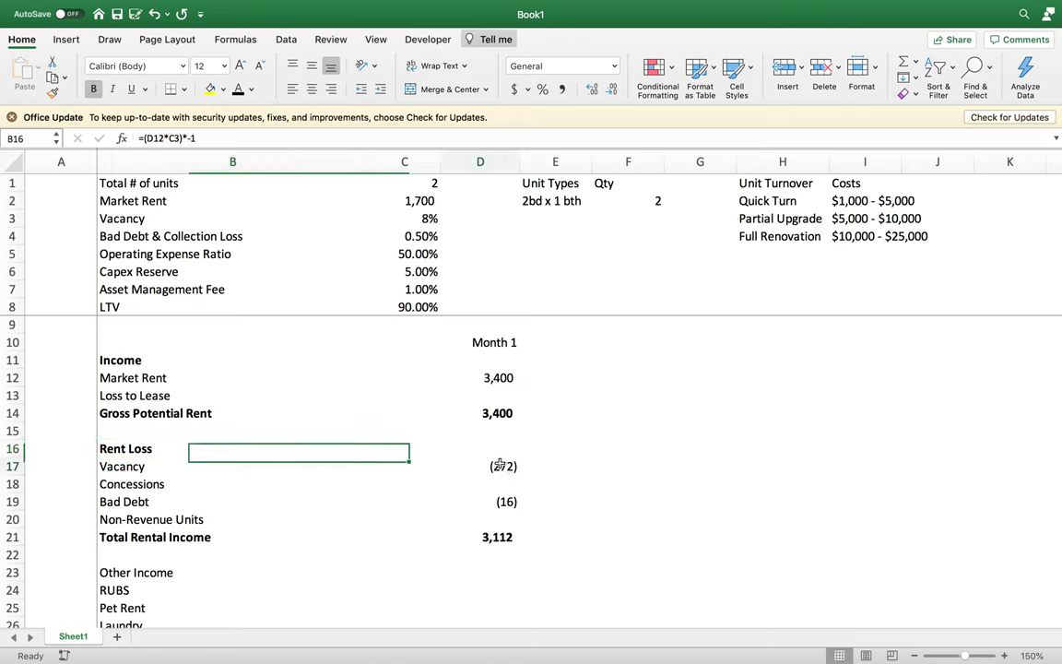
{"action": "left_click", "coordinate": [387, 218]}
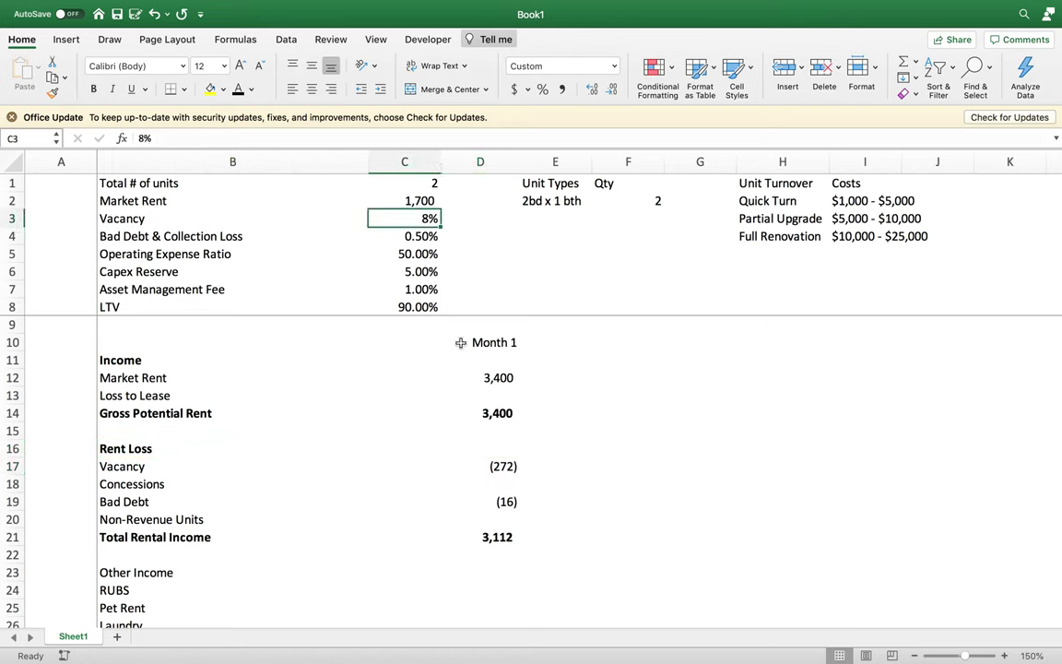
{"action": "left_click", "coordinate": [480, 466]}
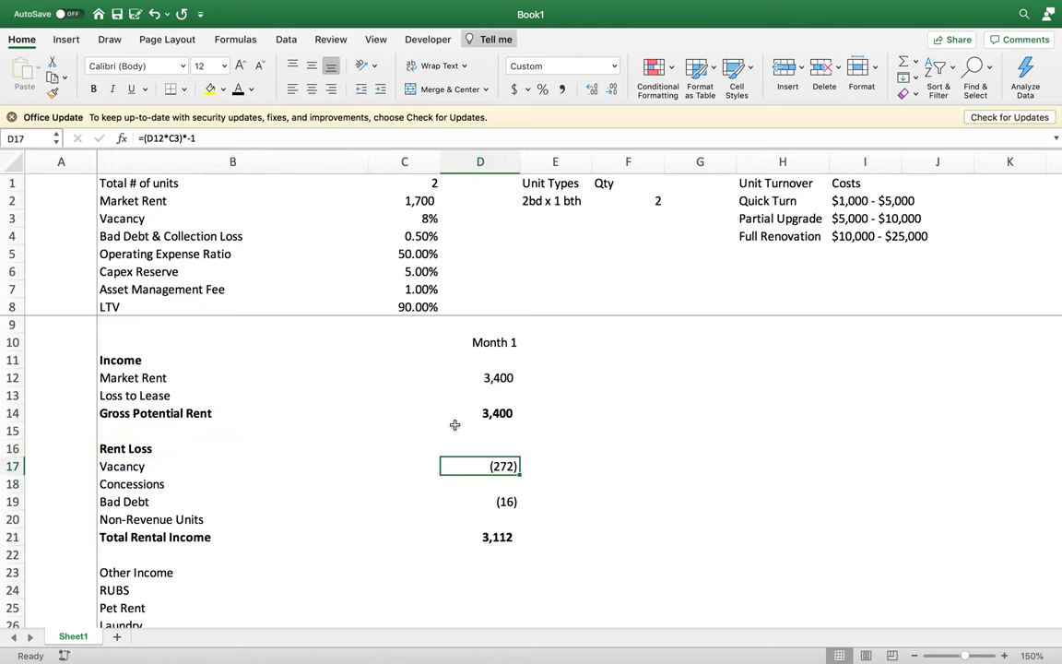
{"action": "left_click", "coordinate": [285, 140]}
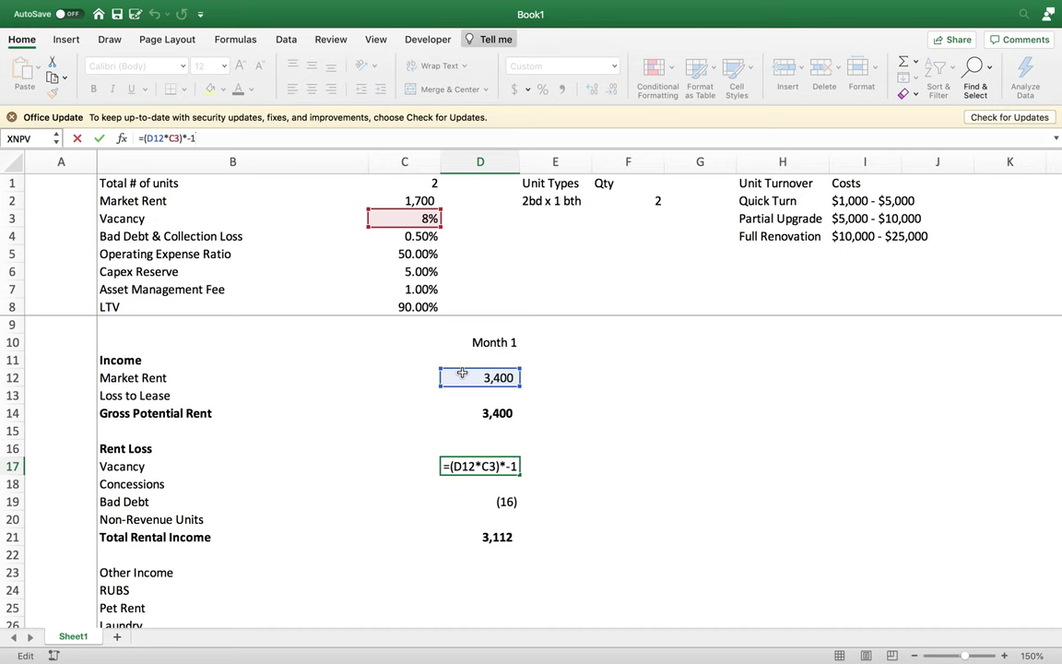
{"action": "key", "text": "Escape"}
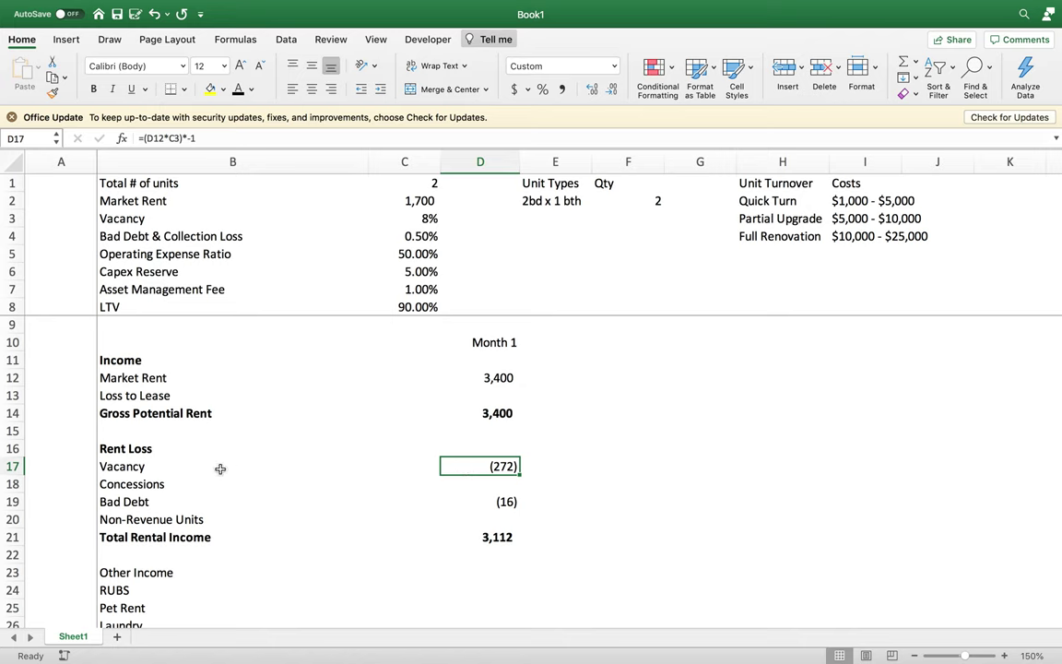
- Test a Month 1 Concessions deduction of -300 and clear it again
{"action": "left_click", "coordinate": [190, 467]}
{"action": "left_click", "coordinate": [481, 467]}
{"action": "left_click", "coordinate": [464, 489]}
{"action": "left_click_drag", "start_coordinate": [242, 490], "coordinate": [498, 481]}
{"action": "left_click", "coordinate": [452, 485]}
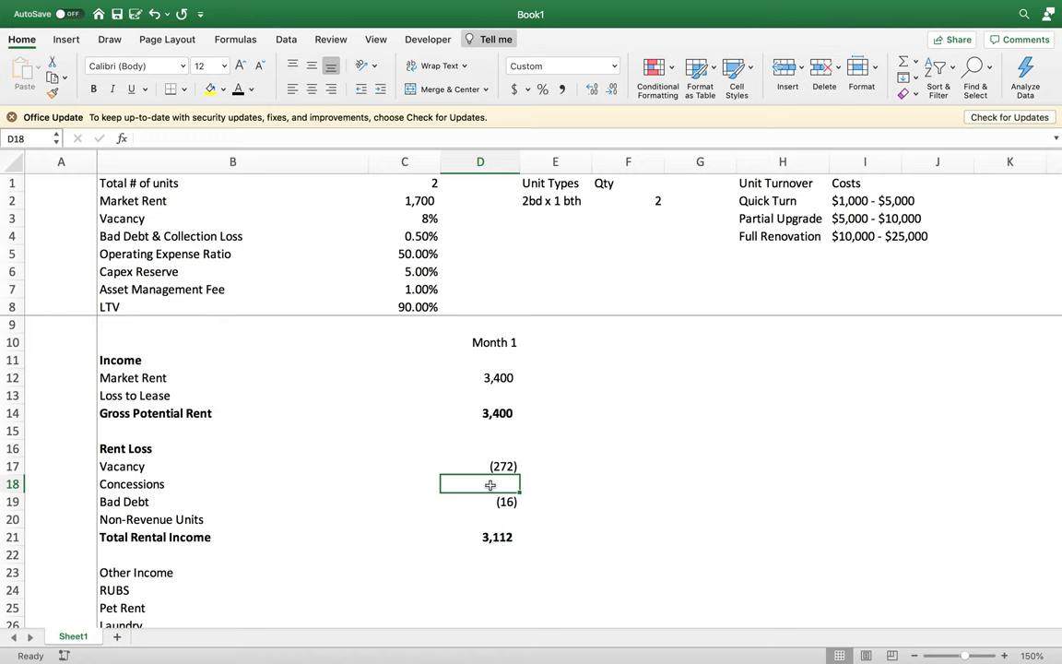
{"action": "left_click", "coordinate": [228, 472]}
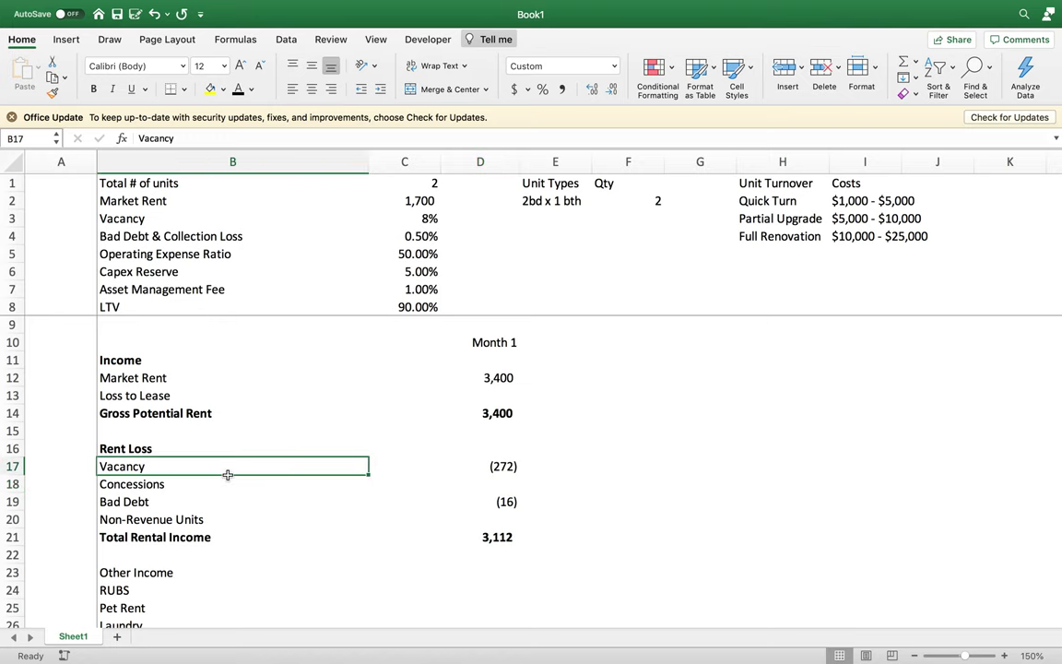
{"action": "left_click", "coordinate": [230, 485]}
{"action": "left_click", "coordinate": [496, 484]}
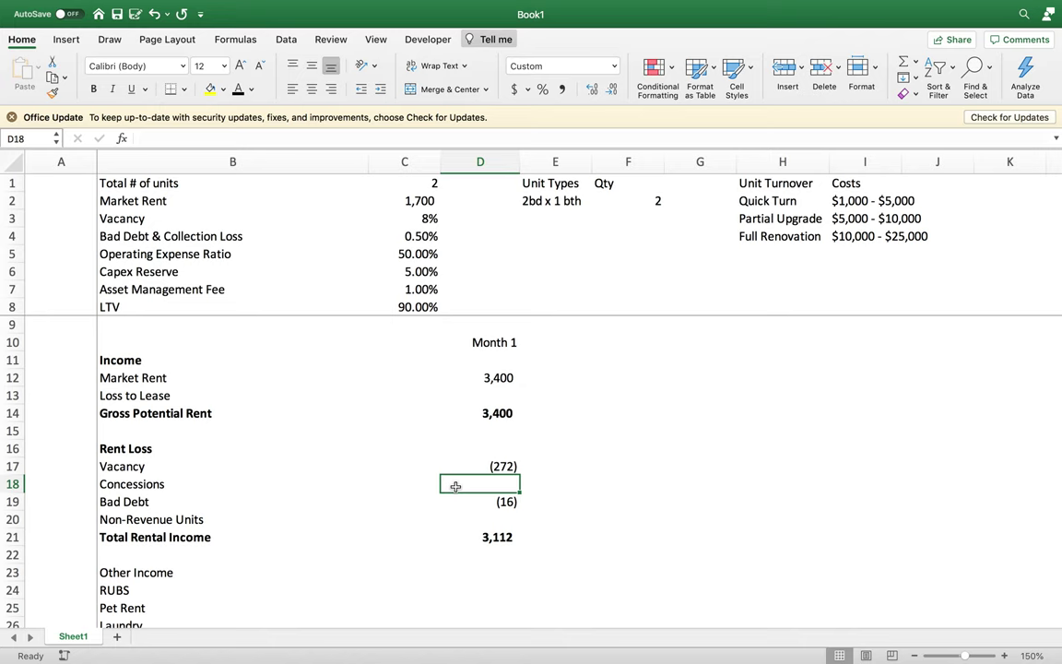
{"action": "type", "text": "-300"}
{"action": "key", "text": "Return"}
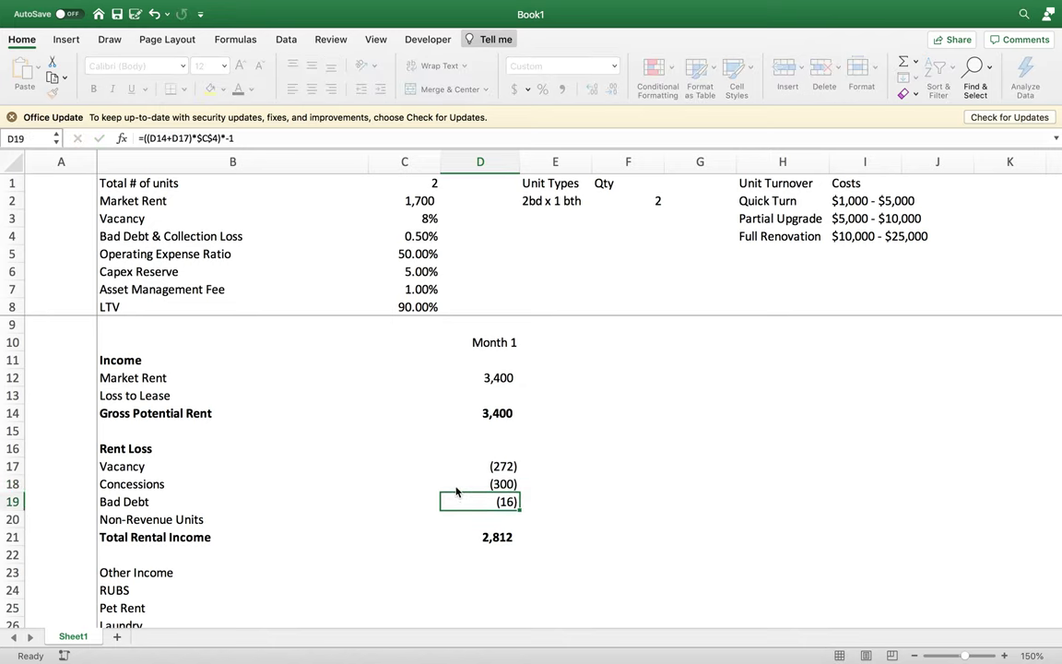
{"action": "left_click", "coordinate": [455, 488]}
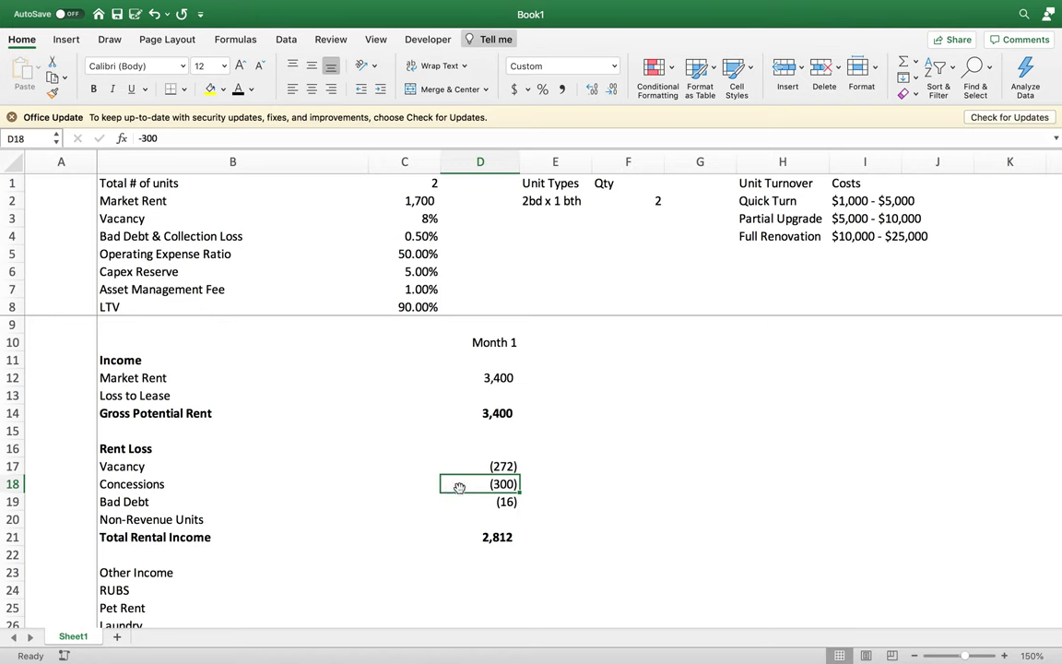
{"action": "key", "text": "Delete"}
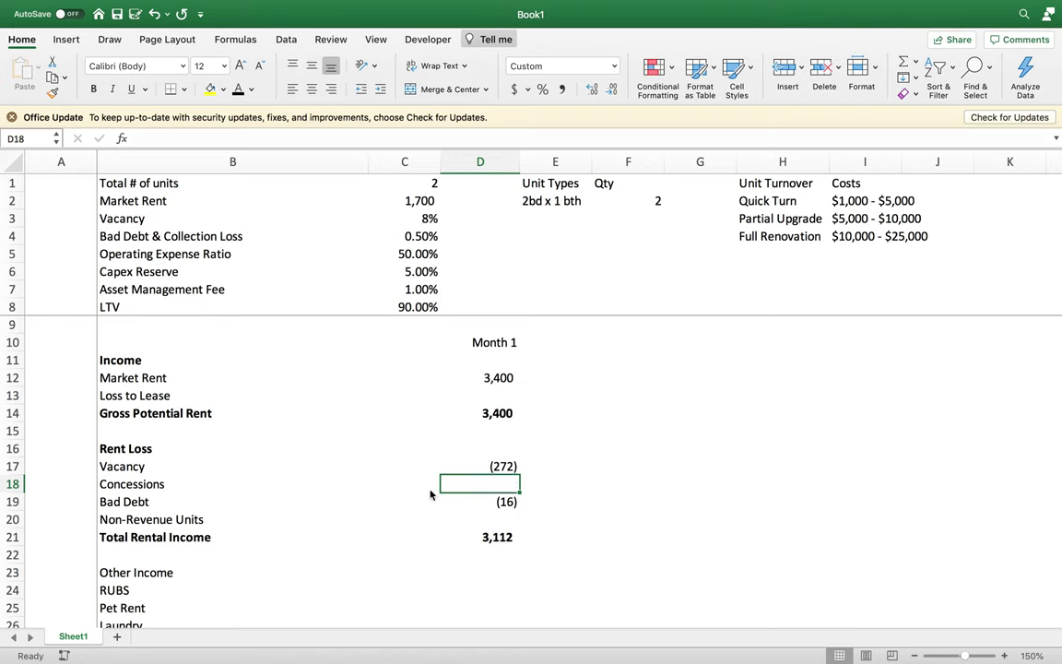
- Examine the Month 1 Bad Debt formula and the cells it references
{"action": "left_click", "coordinate": [478, 502]}
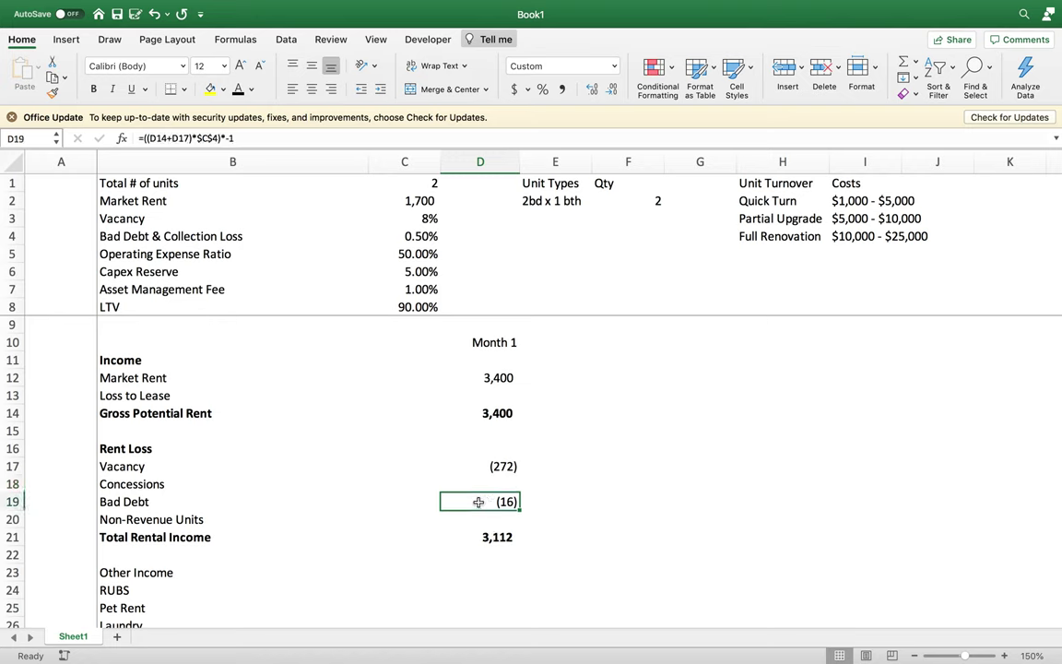
{"action": "left_click", "coordinate": [258, 134]}
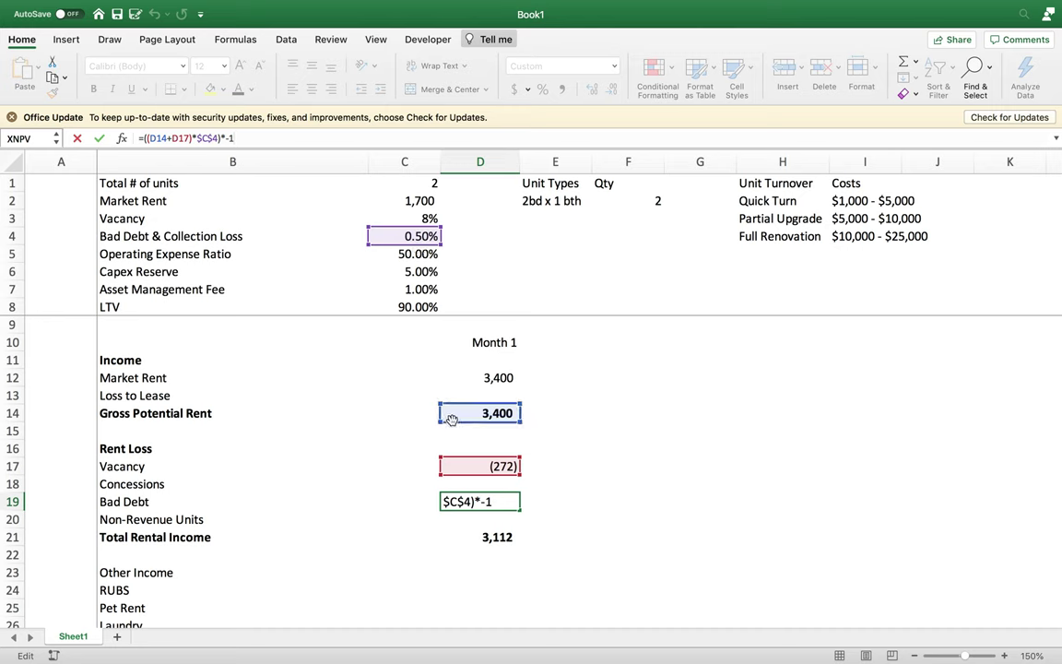
{"action": "key", "text": "Return"}
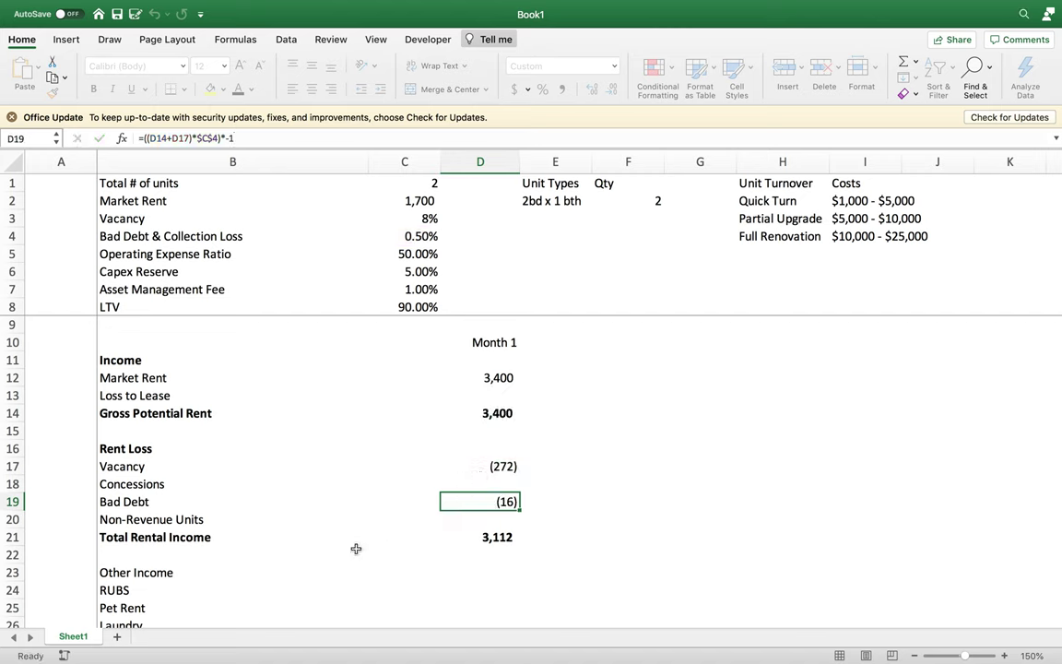
{"action": "left_click", "coordinate": [129, 507]}
{"action": "left_click", "coordinate": [490, 503]}
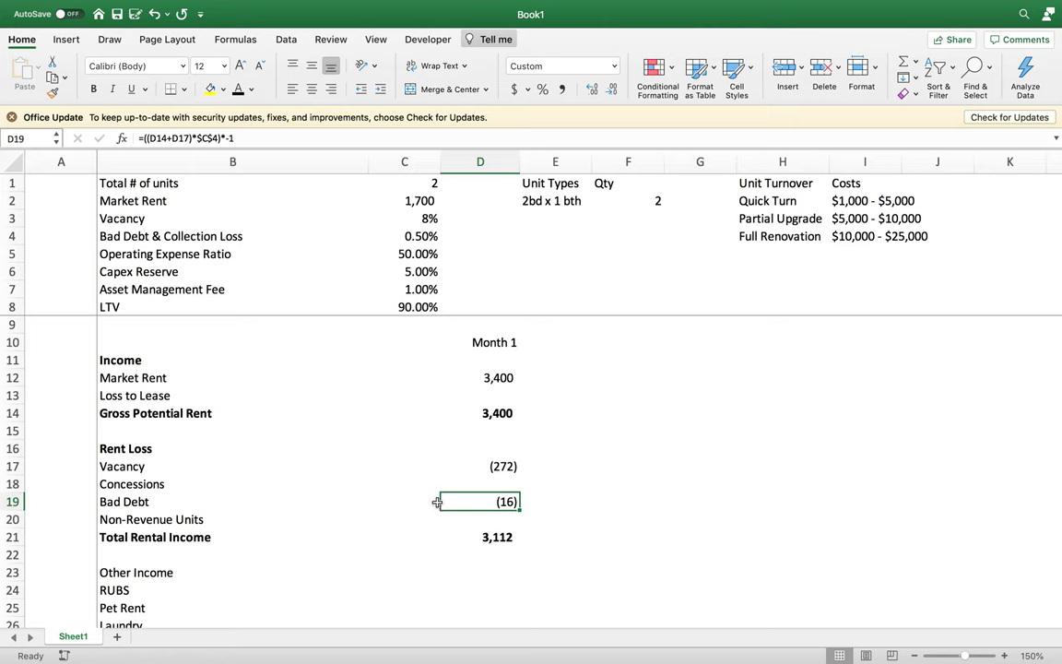
- Test a Bad Debt & Collection Loss rate of 0 and undo the change
{"action": "left_click", "coordinate": [423, 236]}
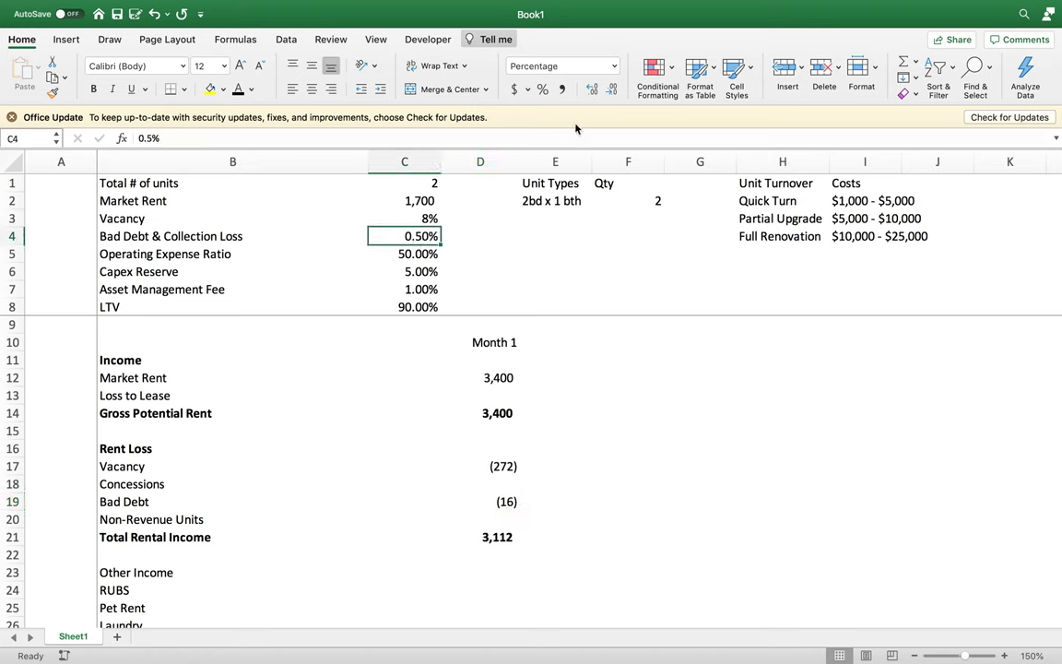
{"action": "type", "text": "0"}
{"action": "key", "text": "Return"}
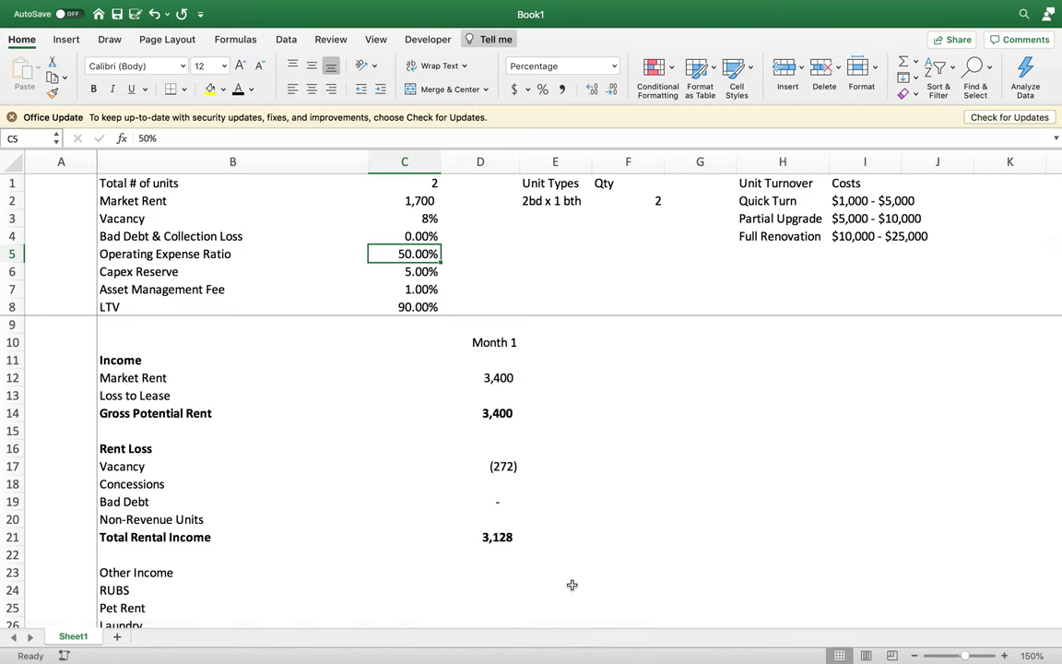
{"action": "key", "text": "super+z"}
- Recheck the Bad Debt formula and its rate, and inspect the Month 1 Total Rental Income formula
{"action": "left_click", "coordinate": [514, 504]}
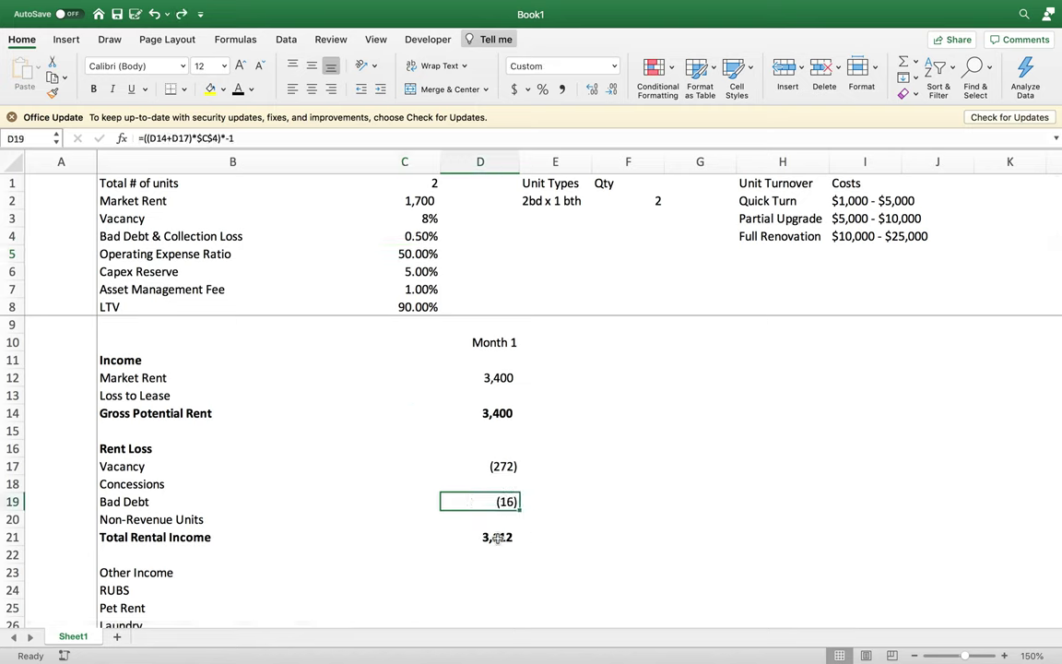
{"action": "left_click", "coordinate": [397, 236]}
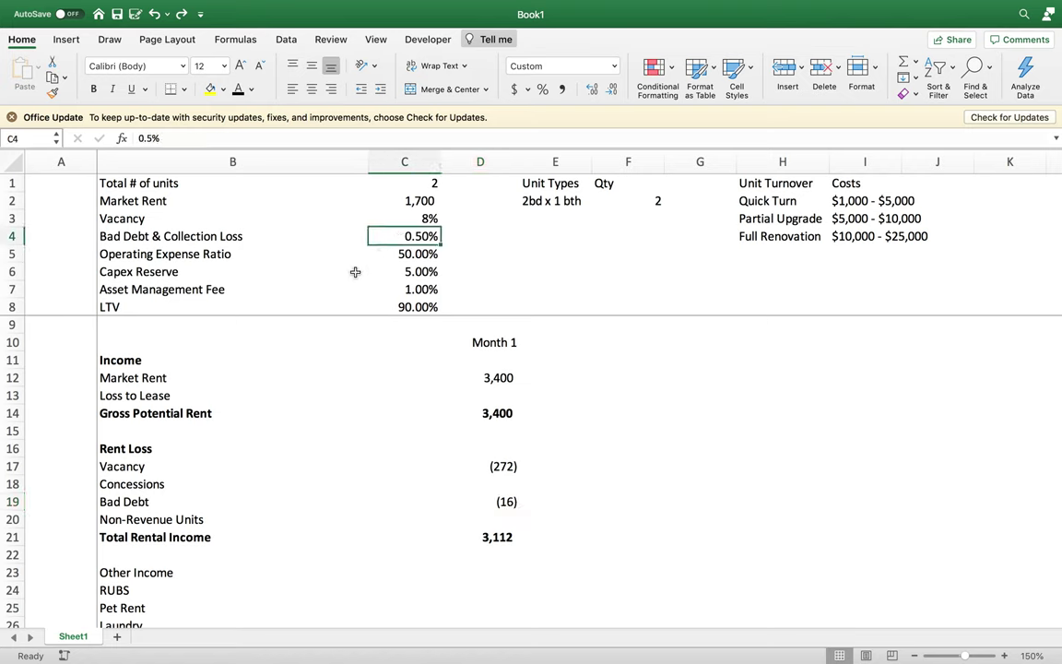
{"action": "left_click", "coordinate": [501, 502]}
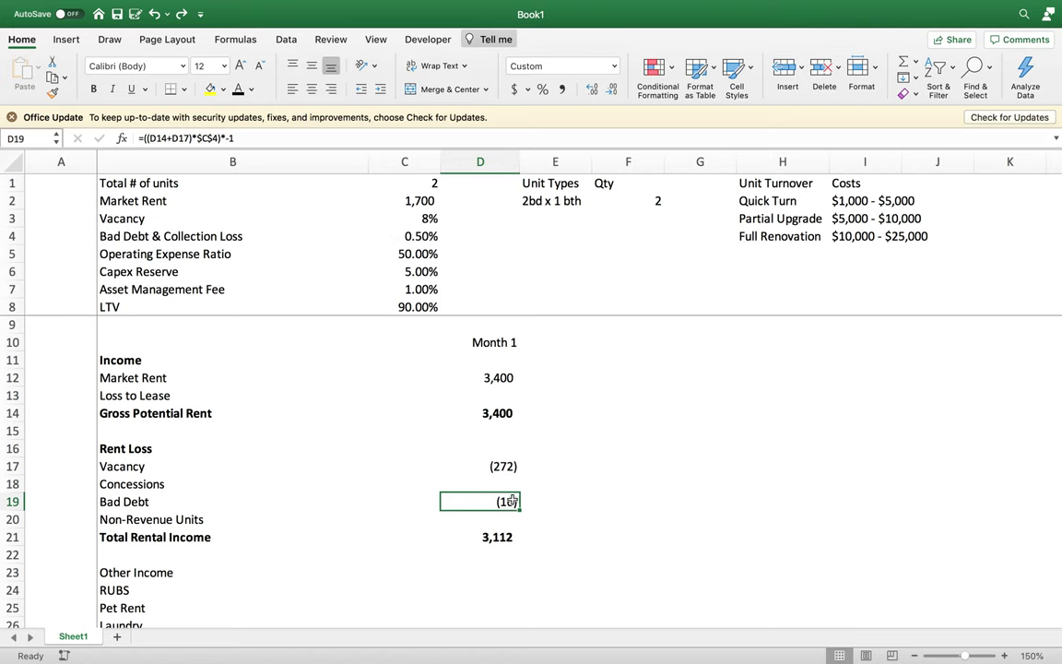
{"action": "left_click", "coordinate": [603, 460]}
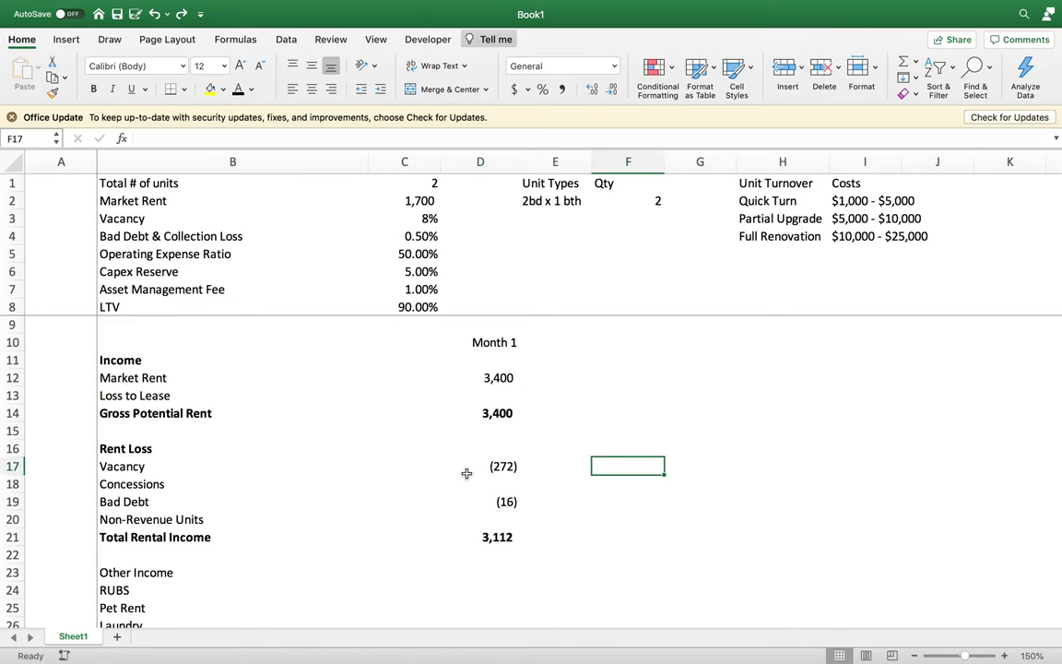
{"action": "left_click", "coordinate": [483, 538]}
- Review the Other Income section, examining the RUBS line and its Month 1 cell
{"action": "scroll", "coordinate": [436, 452], "scroll_direction": "down", "scroll_amount": 2}
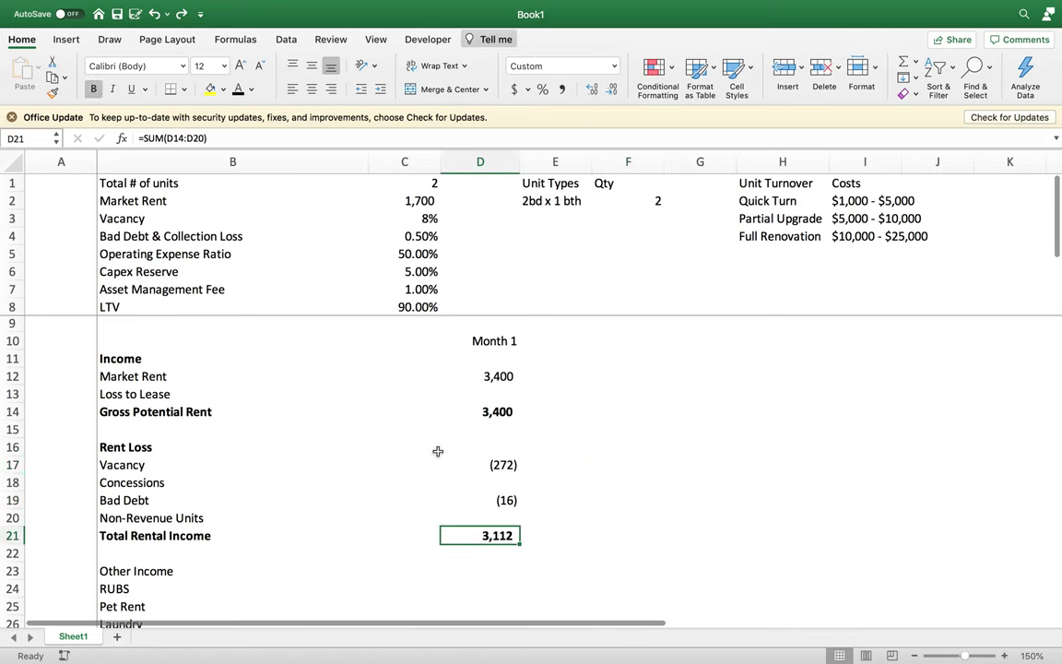
{"action": "scroll", "coordinate": [448, 451], "scroll_direction": "down", "scroll_amount": 1}
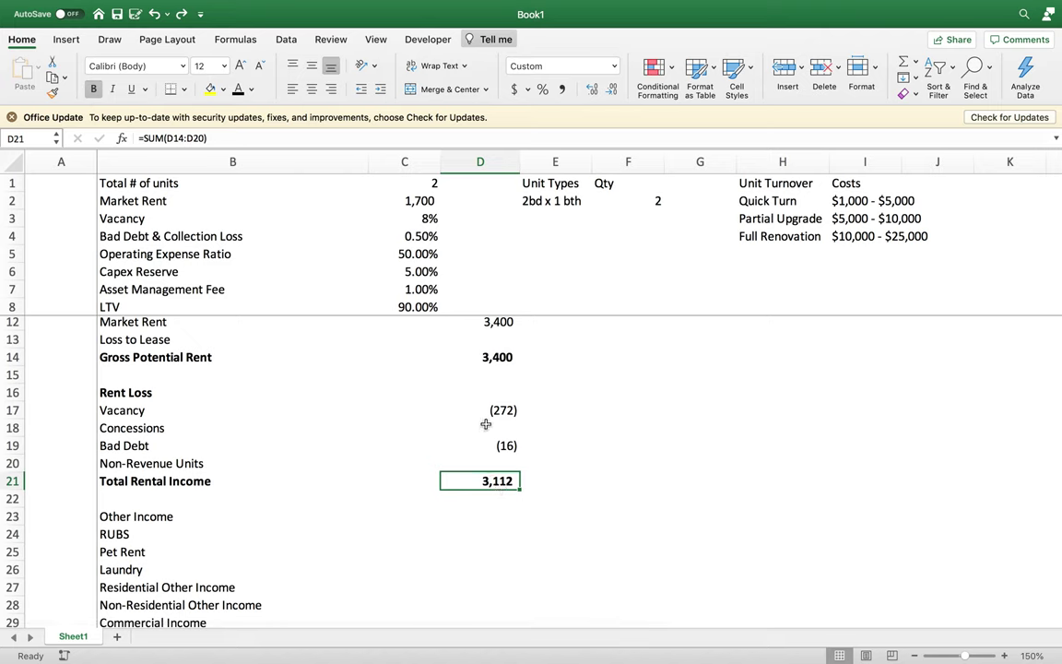
{"action": "scroll", "coordinate": [485, 422], "scroll_direction": "down", "scroll_amount": 2}
{"action": "scroll", "coordinate": [485, 423], "scroll_direction": "down", "scroll_amount": 5}
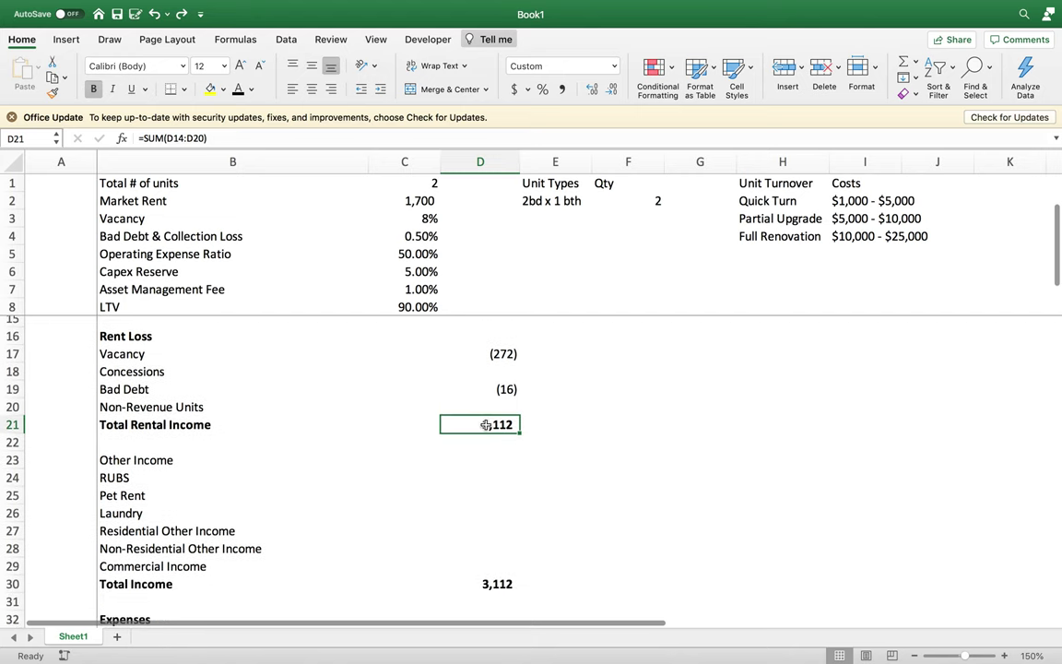
{"action": "scroll", "coordinate": [492, 461], "scroll_direction": "down", "scroll_amount": 1}
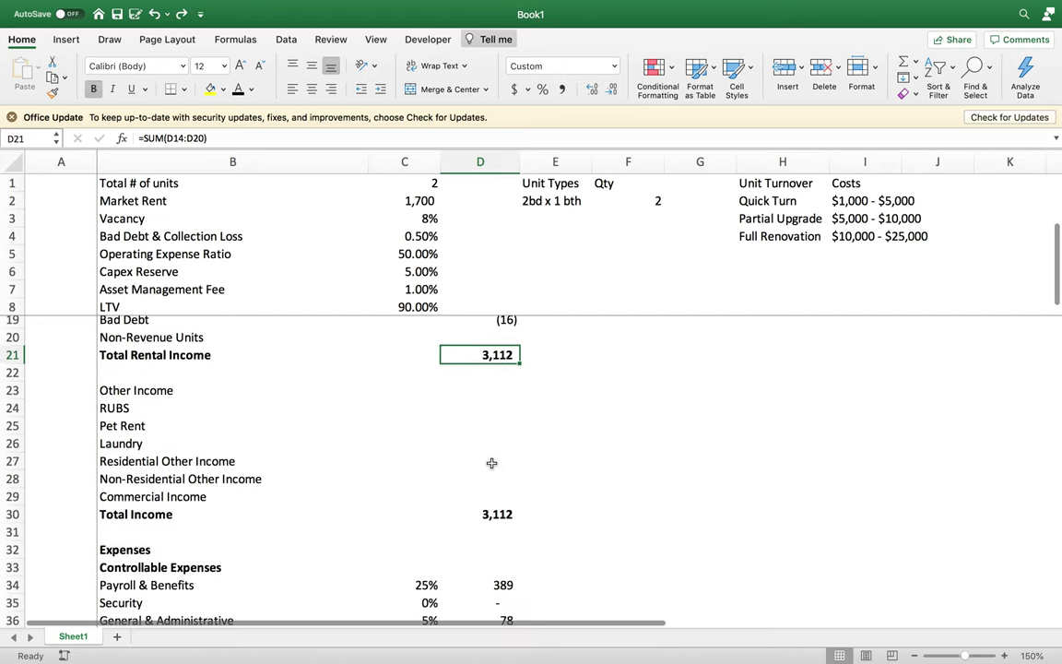
{"action": "left_click", "coordinate": [133, 409]}
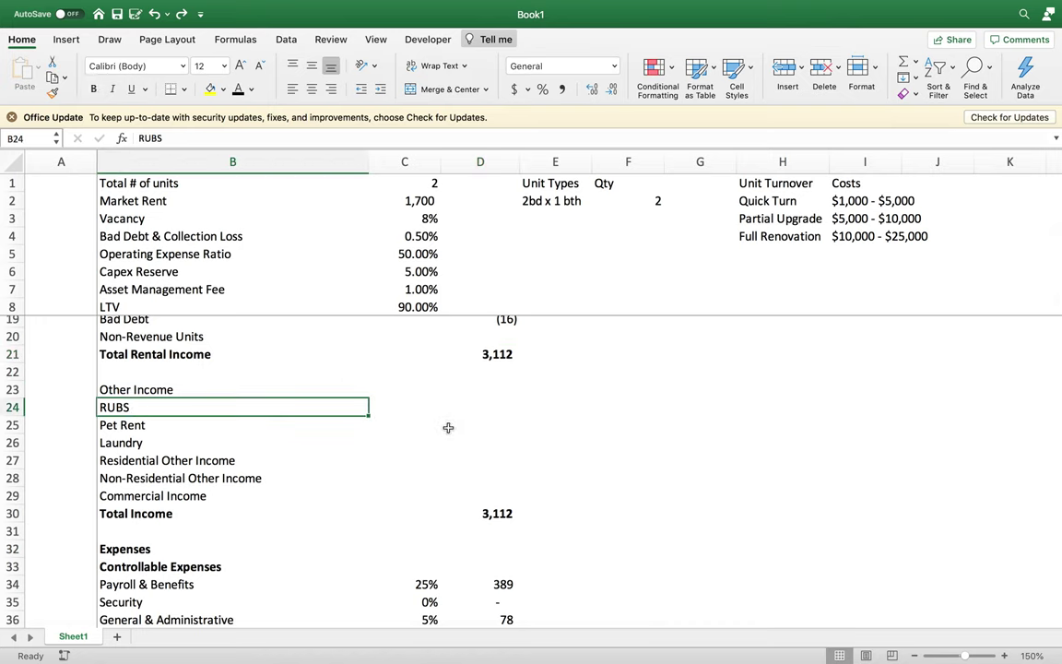
{"action": "left_click", "coordinate": [498, 406]}
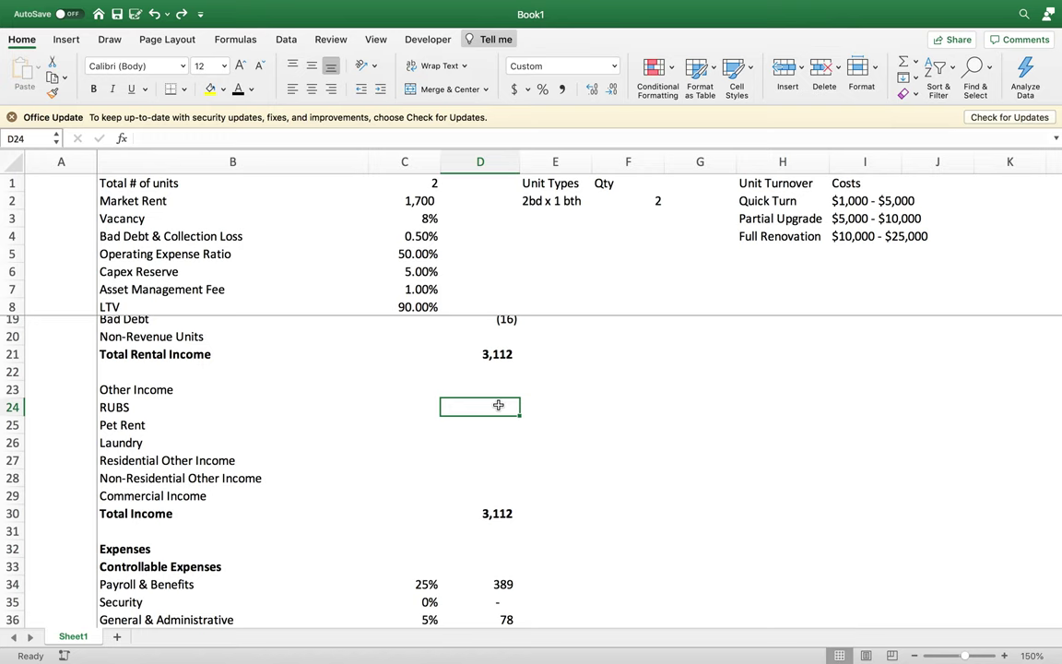
{"action": "left_click", "coordinate": [118, 407]}
{"action": "left_click", "coordinate": [484, 405]}
- Examine the Pet Rent line's Month 1 cell and the Total Income formula that sums it
{"action": "left_click", "coordinate": [156, 425]}
{"action": "left_click", "coordinate": [476, 425]}
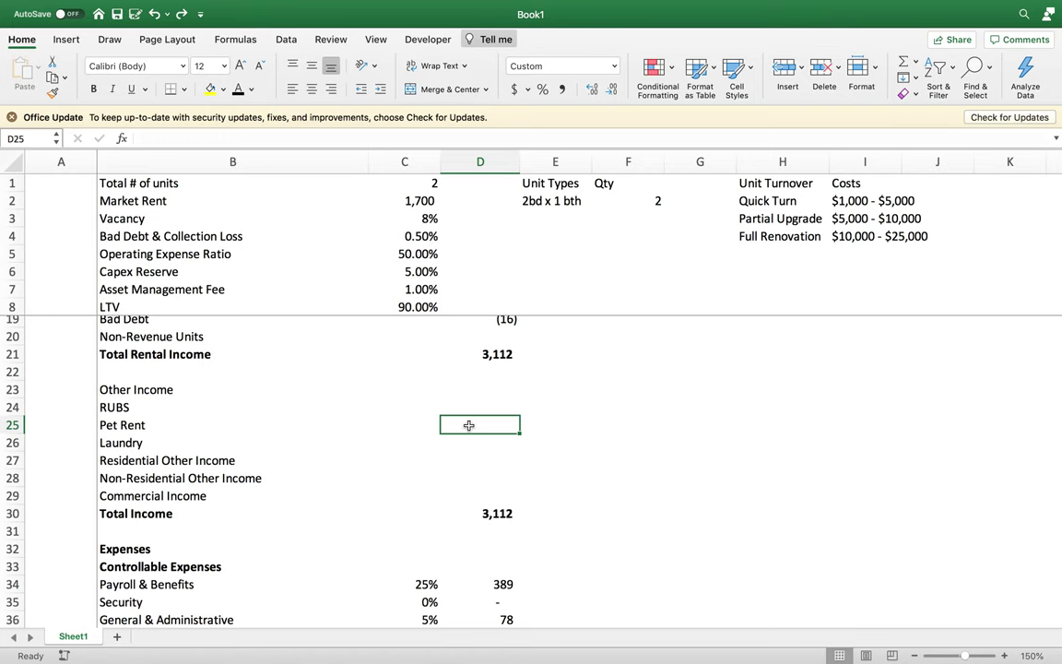
{"action": "left_click", "coordinate": [158, 423]}
{"action": "left_click", "coordinate": [500, 422]}
{"action": "left_click_drag", "start_coordinate": [152, 427], "coordinate": [486, 426]}
{"action": "left_click", "coordinate": [490, 423]}
{"action": "left_click", "coordinate": [515, 514]}
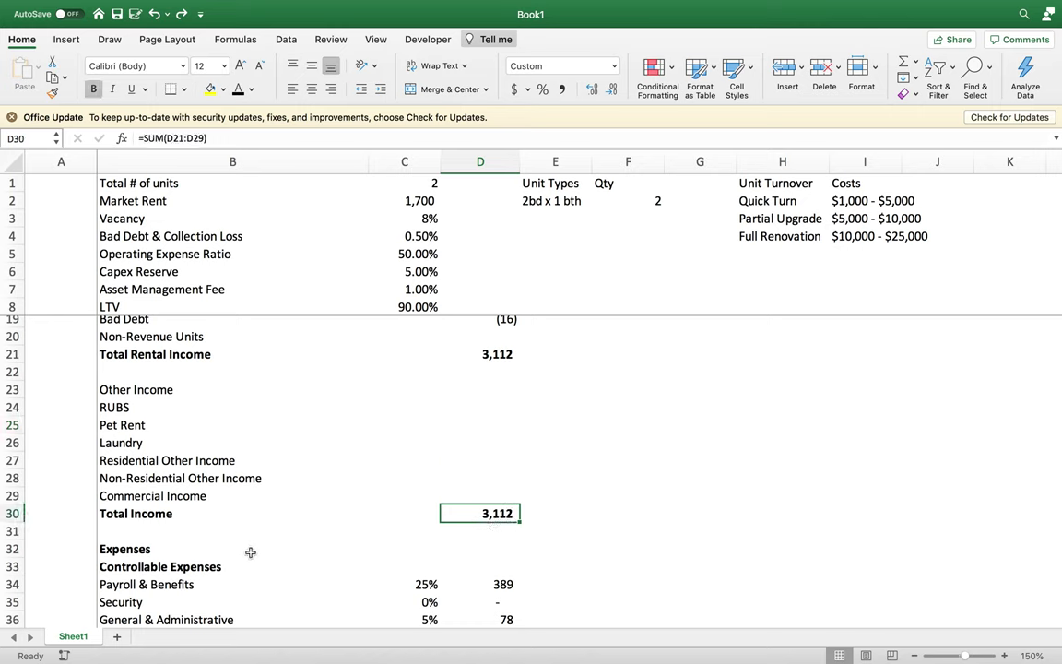
{"action": "left_click", "coordinate": [145, 425]}
{"action": "left_click", "coordinate": [497, 424]}
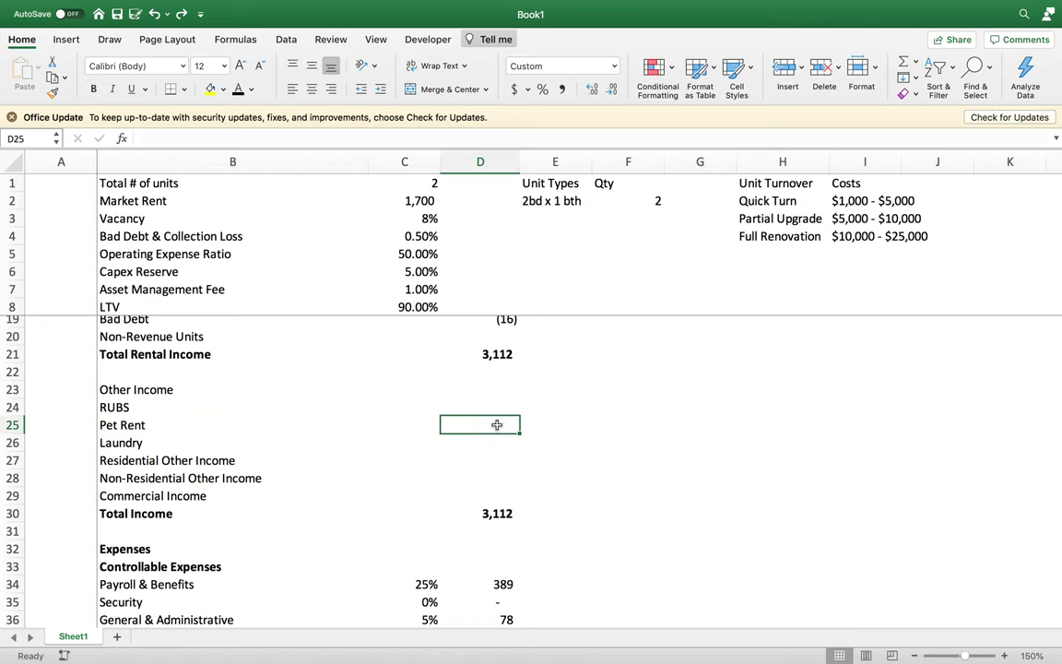
{"action": "left_click", "coordinate": [486, 514]}
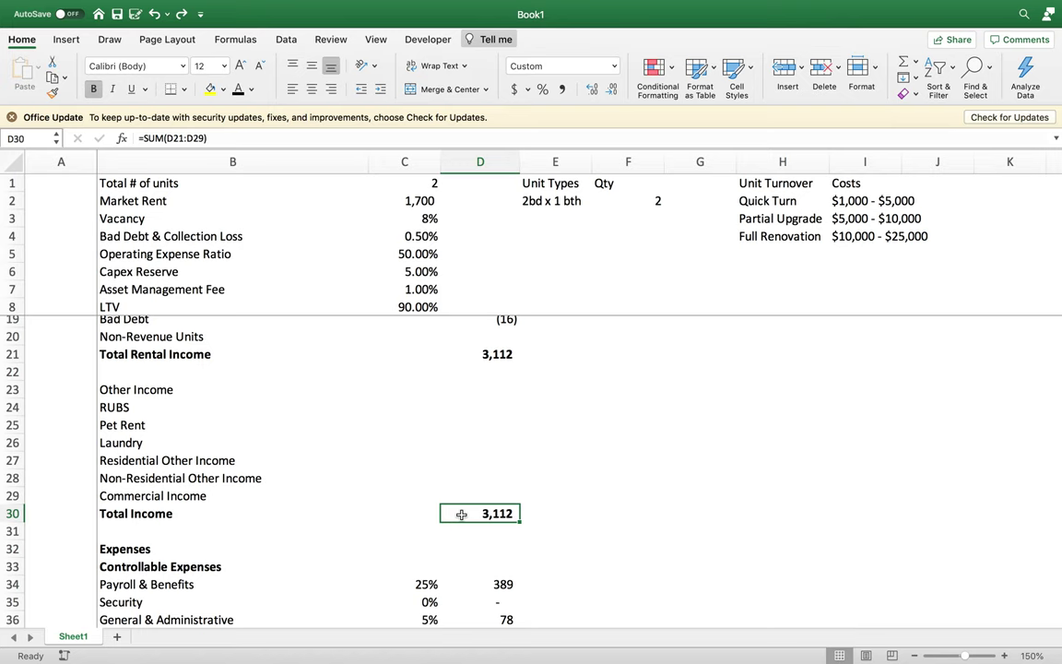
- Recheck the Pet Rent line and its Month 1 cell in the Other Income section
{"action": "left_click", "coordinate": [159, 424]}
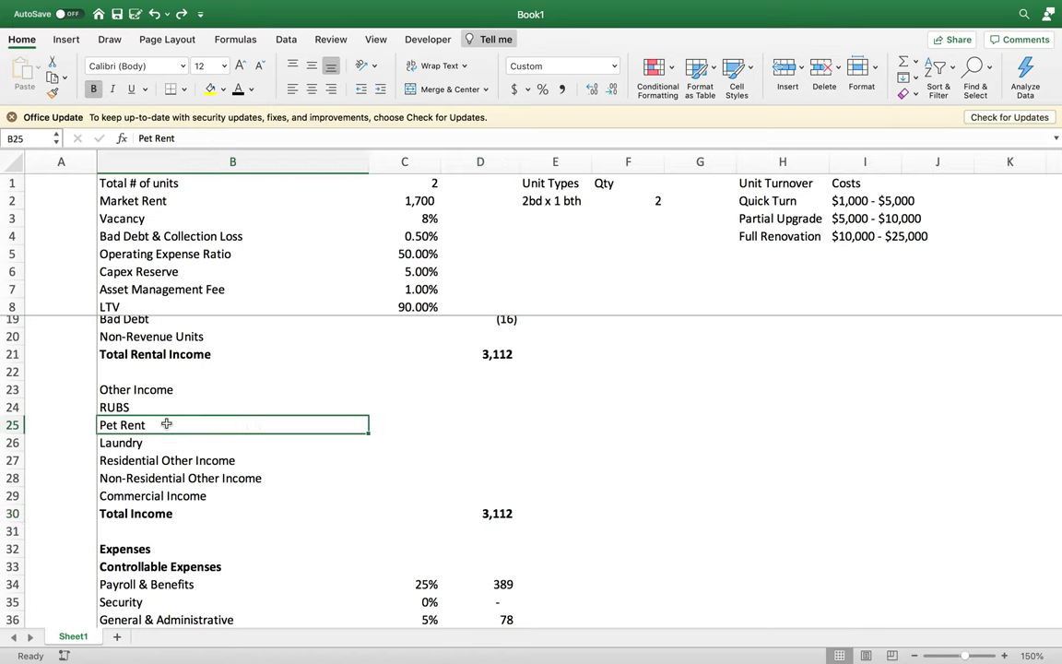
{"action": "left_click_drag", "start_coordinate": [493, 428], "coordinate": [230, 424]}
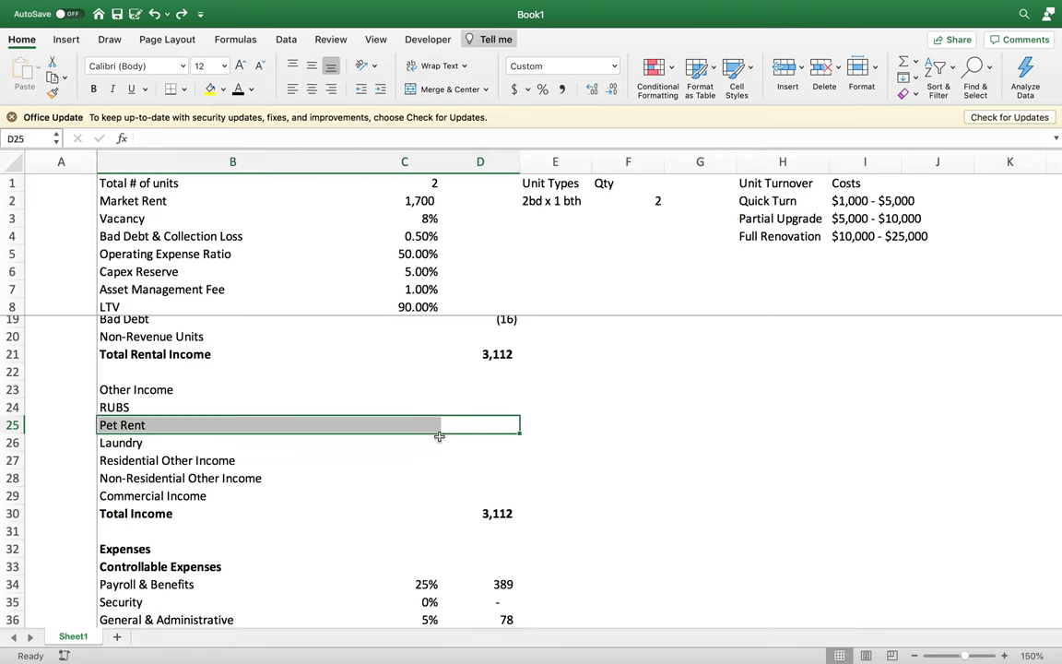
{"action": "left_click", "coordinate": [480, 429]}
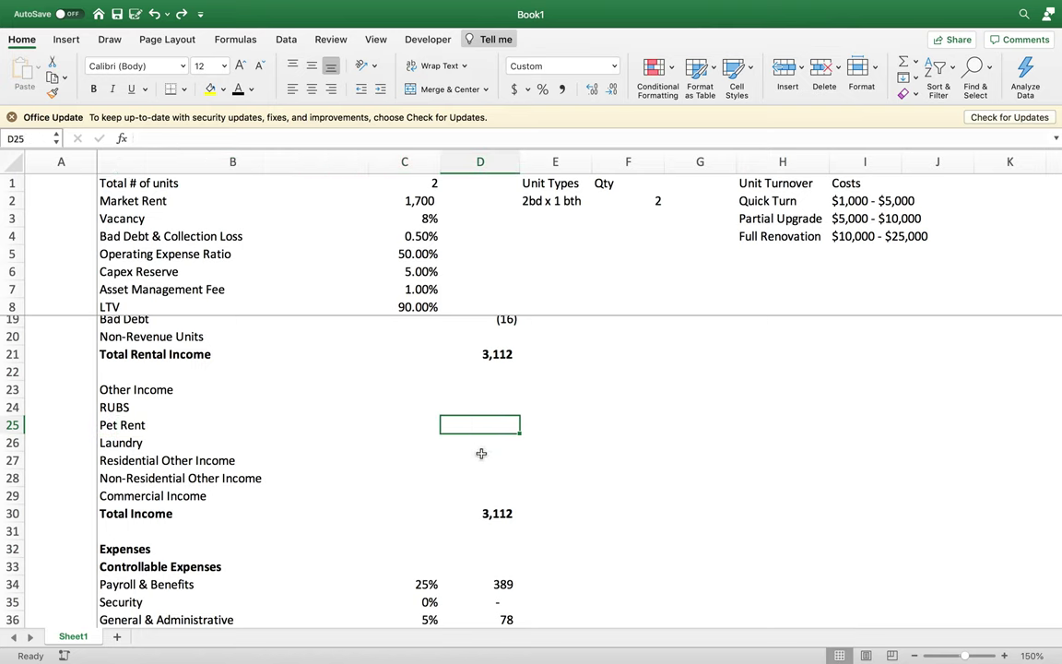
- Examine the Laundry line and its Month 1 cell in the Other Income section
{"action": "left_click", "coordinate": [144, 443]}
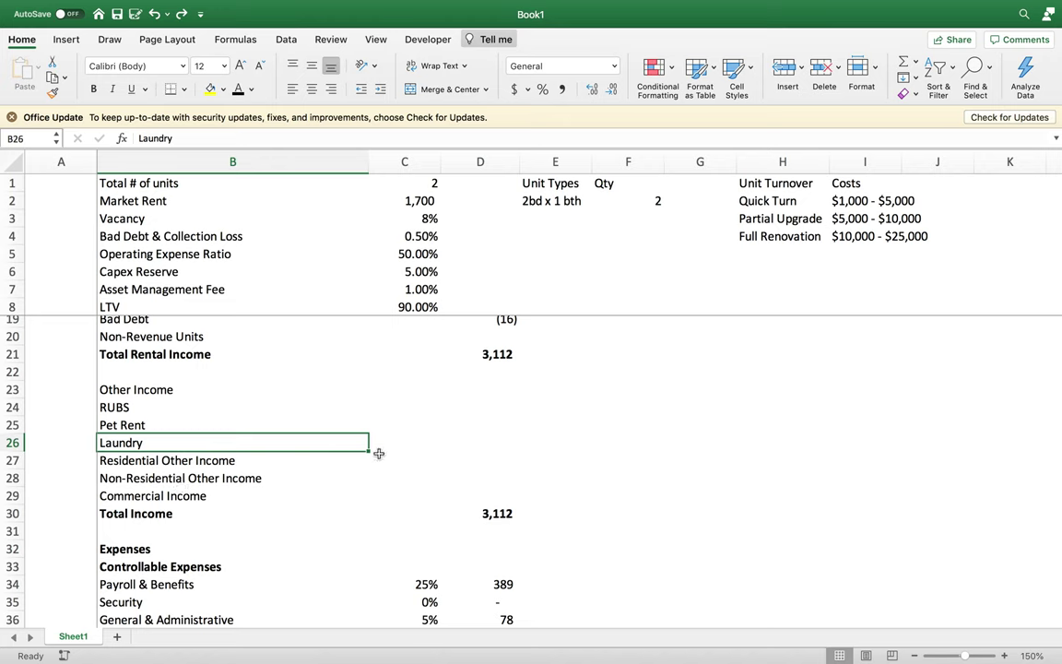
{"action": "left_click", "coordinate": [496, 440]}
{"action": "left_click", "coordinate": [108, 449]}
{"action": "left_click", "coordinate": [486, 441]}
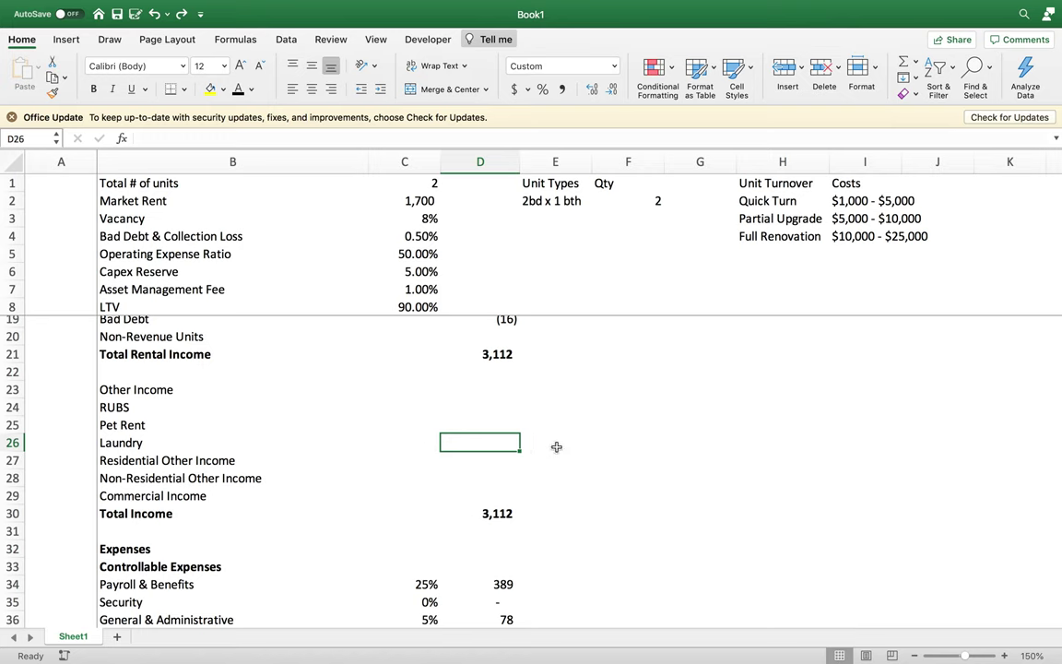
{"action": "left_click", "coordinate": [279, 444]}
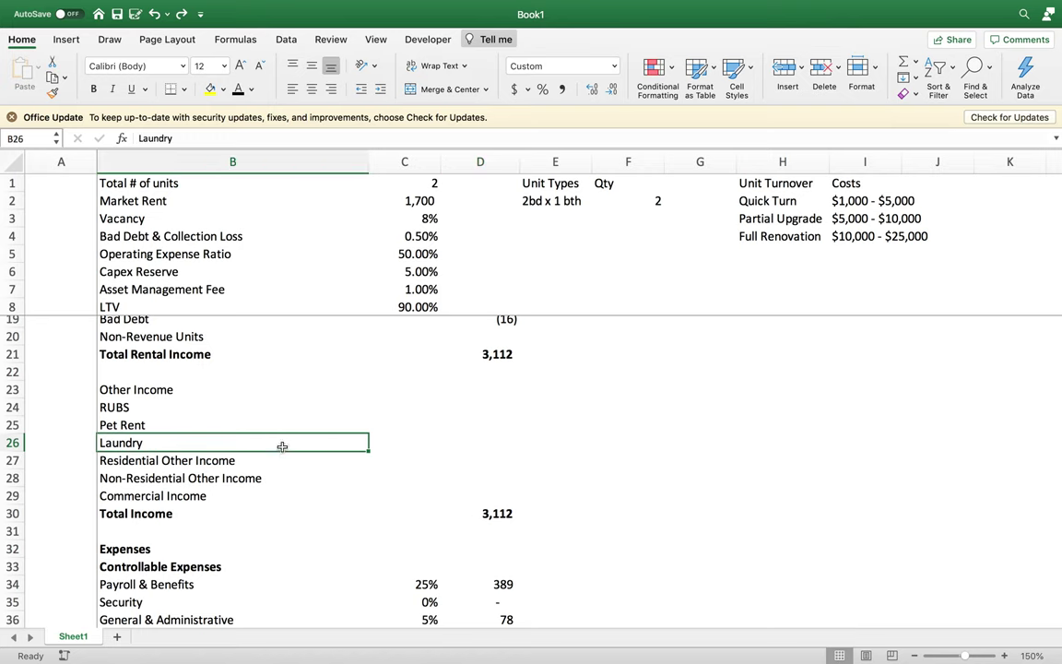
{"action": "left_click", "coordinate": [474, 440]}
{"action": "left_click", "coordinate": [168, 443]}
{"action": "left_click", "coordinate": [476, 445]}
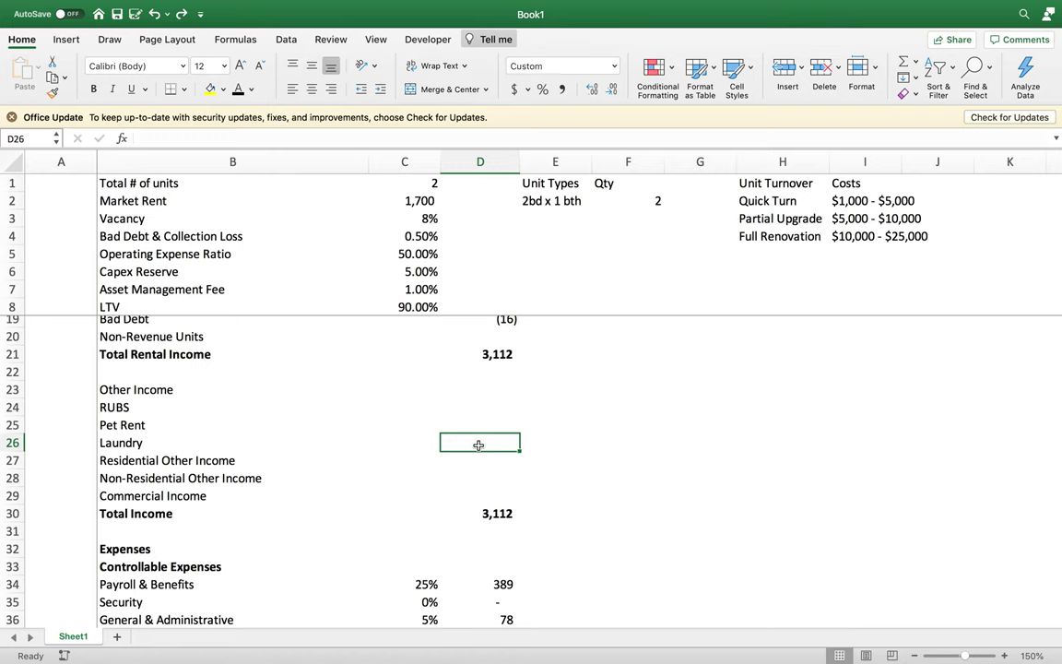
- Examine the Residential Other Income line and its Month 1 cell
{"action": "left_click", "coordinate": [192, 460]}
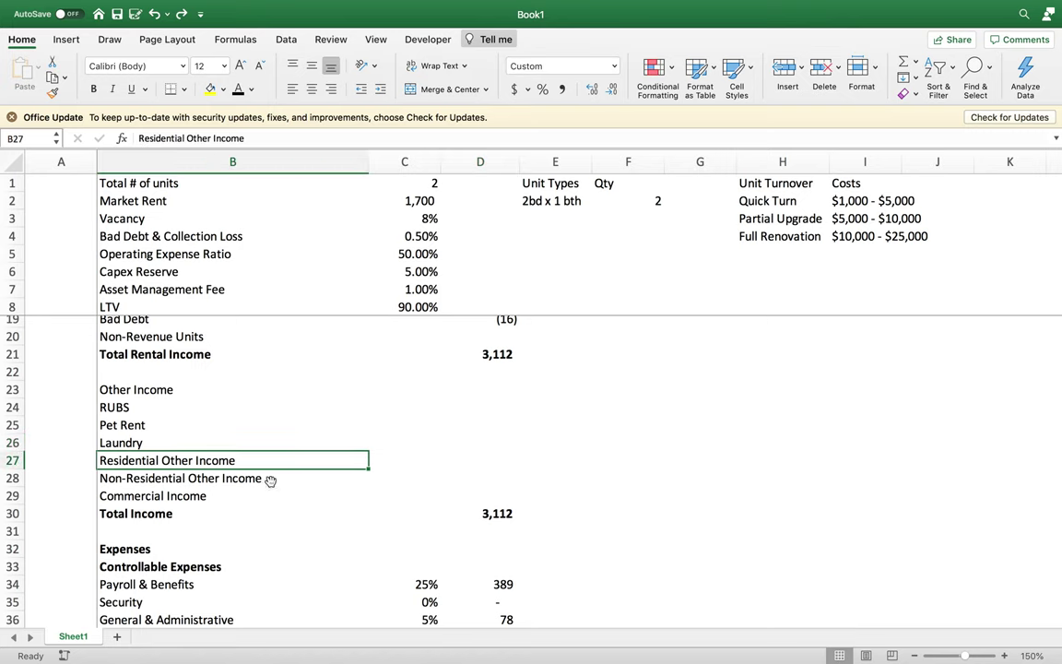
{"action": "left_click", "coordinate": [479, 457]}
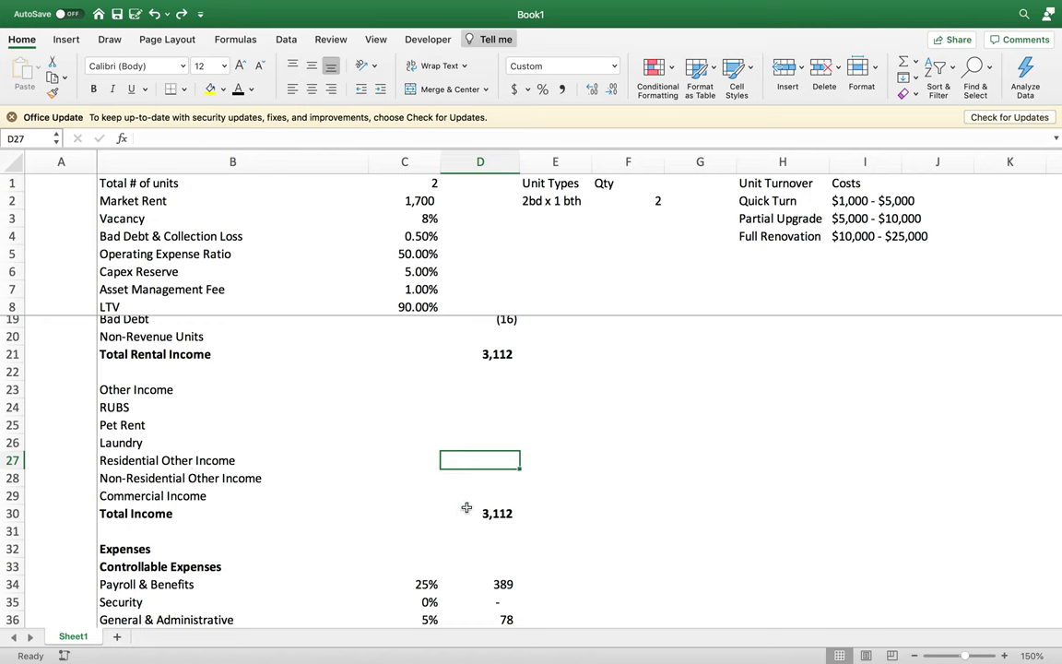
{"action": "left_click", "coordinate": [202, 459]}
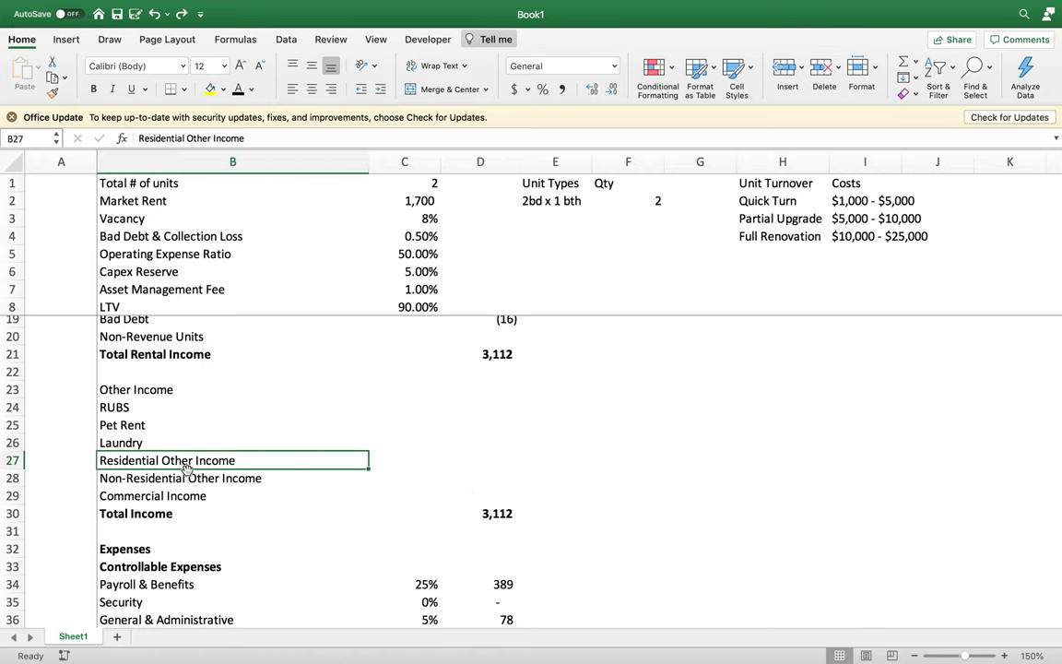
{"action": "left_click", "coordinate": [501, 463]}
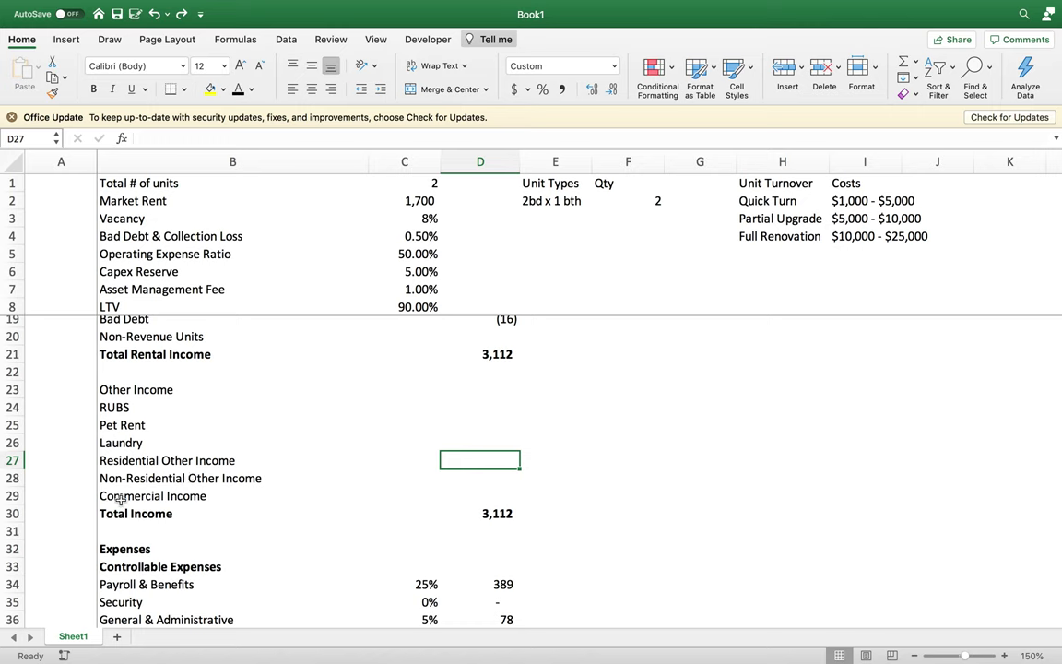
- Review the Non-Residential Other Income and Commercial Income lines, and inspect the Month 1 Total Income formula
{"action": "left_click_drag", "start_coordinate": [120, 499], "coordinate": [500, 470]}
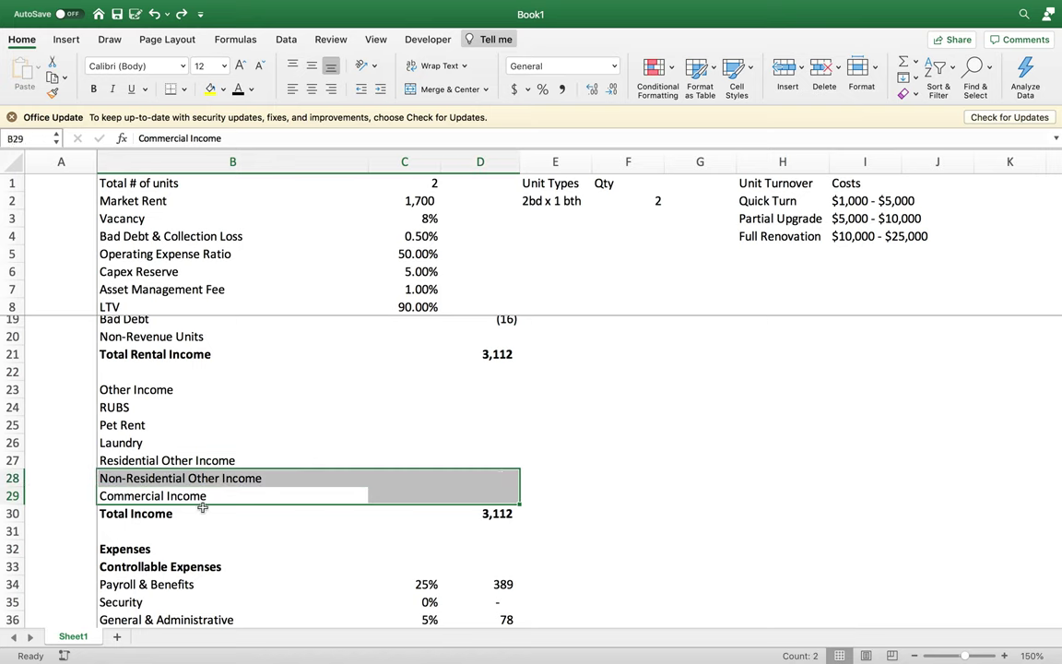
{"action": "left_click", "coordinate": [149, 480]}
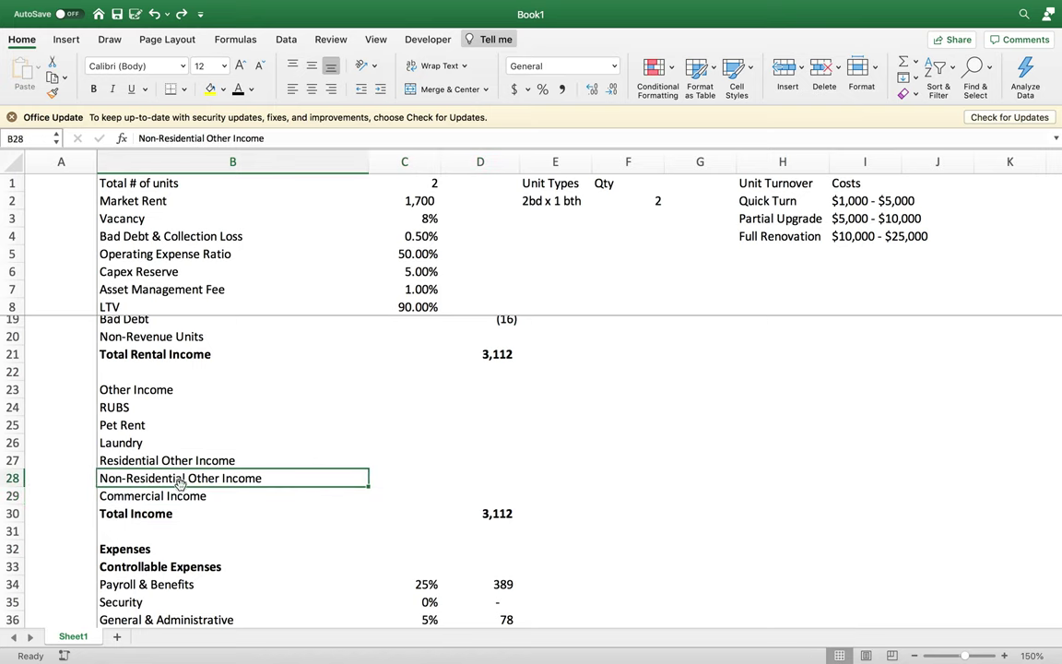
{"action": "left_click", "coordinate": [505, 482]}
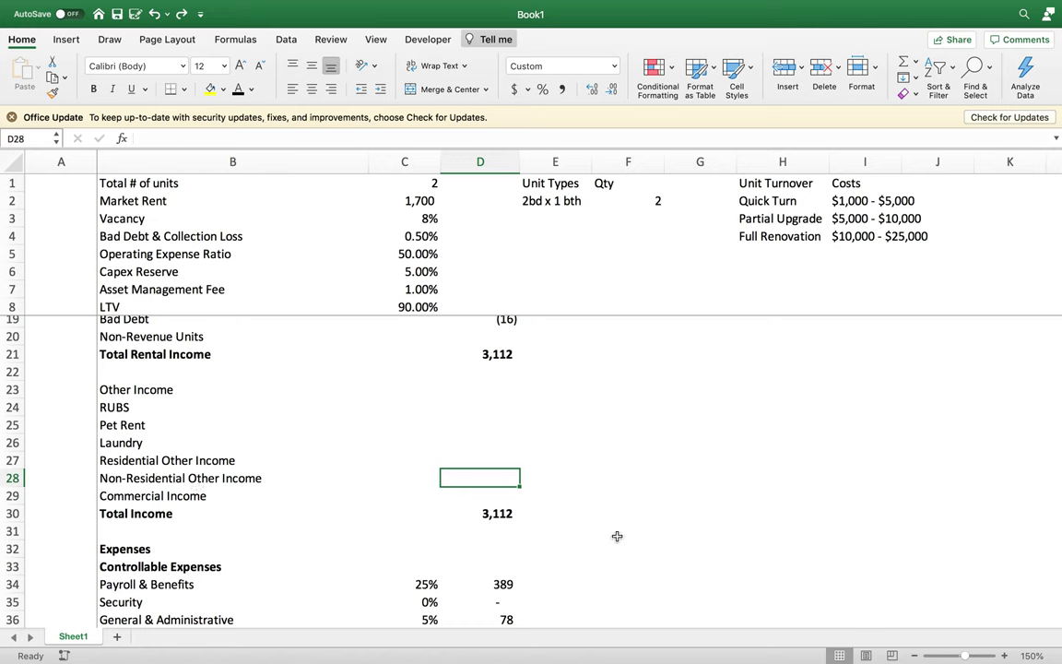
{"action": "left_click", "coordinate": [546, 513]}
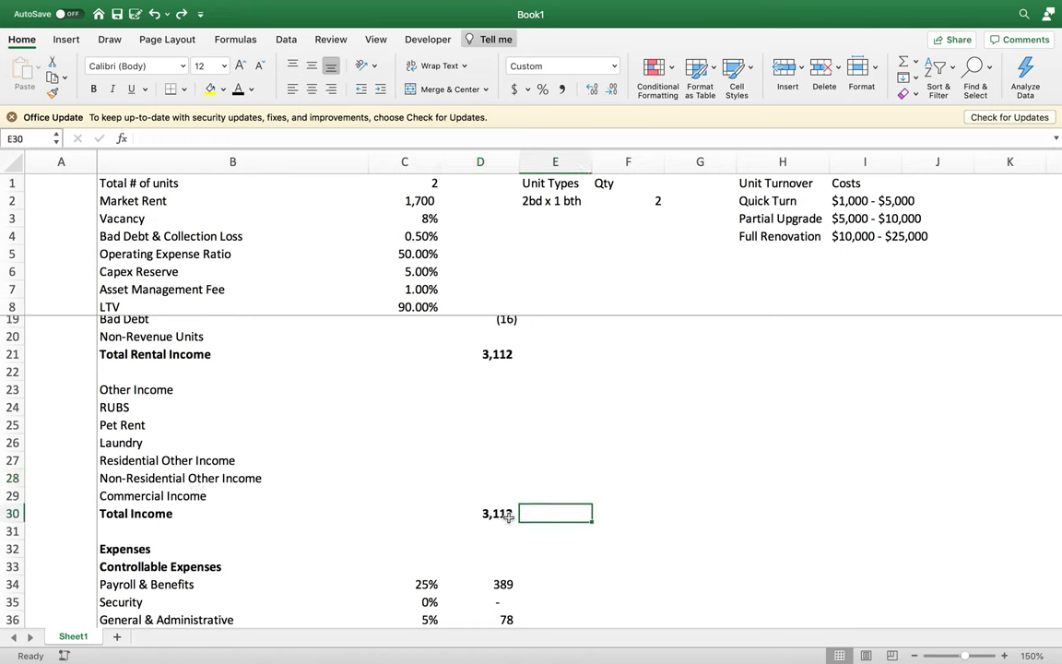
{"action": "key", "text": "Left"}
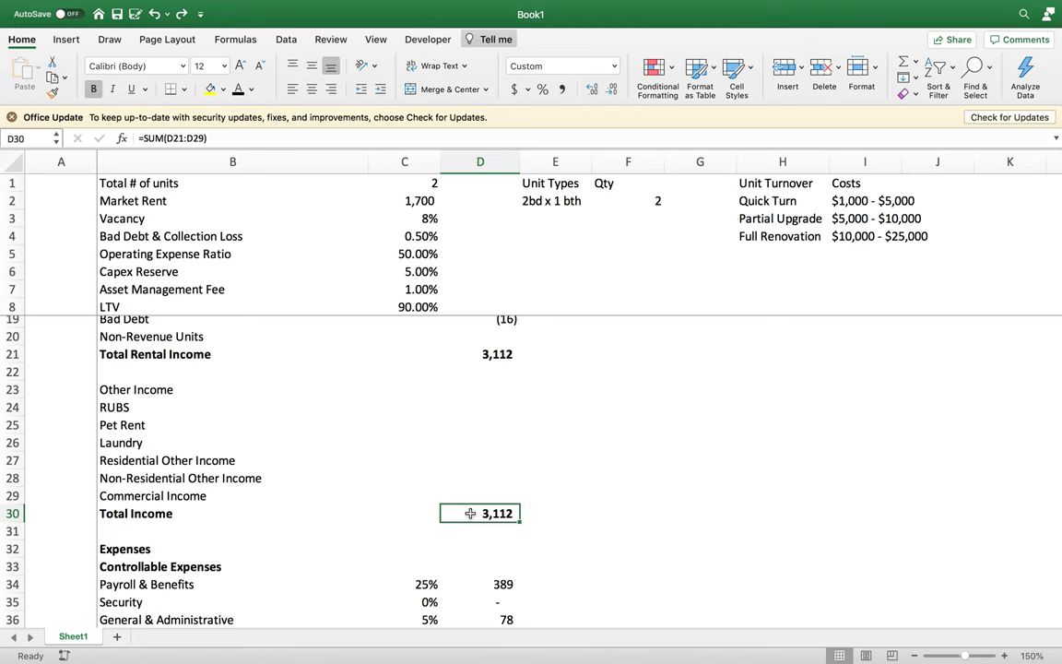
- Make the Uncontrollable Expenses heading bold, like the Controllable Expenses heading
{"action": "scroll", "coordinate": [470, 514], "scroll_direction": "down", "scroll_amount": 2}
{"action": "scroll", "coordinate": [471, 513], "scroll_direction": "down", "scroll_amount": 5}
{"action": "scroll", "coordinate": [470, 513], "scroll_direction": "down", "scroll_amount": 3}
{"action": "scroll", "coordinate": [471, 514], "scroll_direction": "down", "scroll_amount": 2}
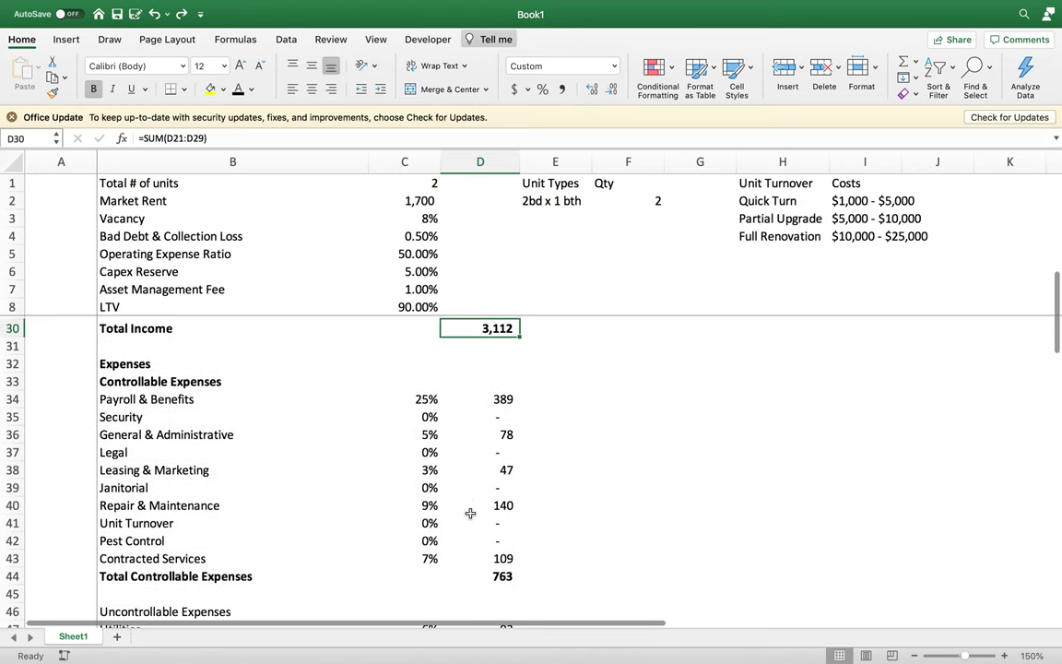
{"action": "left_click", "coordinate": [139, 357]}
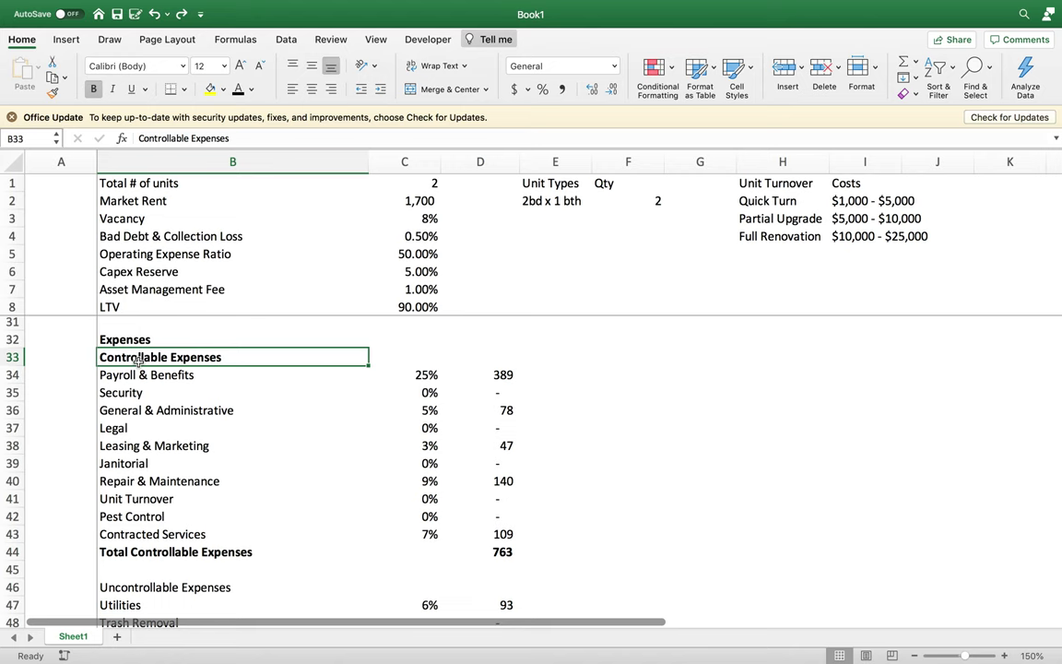
{"action": "scroll", "coordinate": [161, 452], "scroll_direction": "down", "scroll_amount": 7}
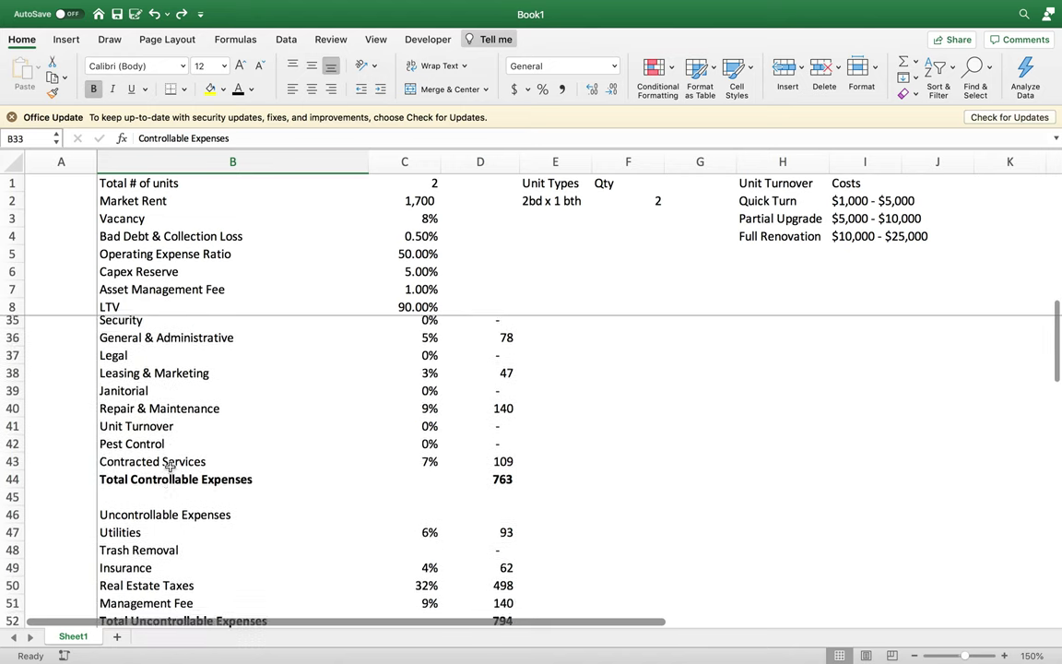
{"action": "left_click", "coordinate": [146, 451]}
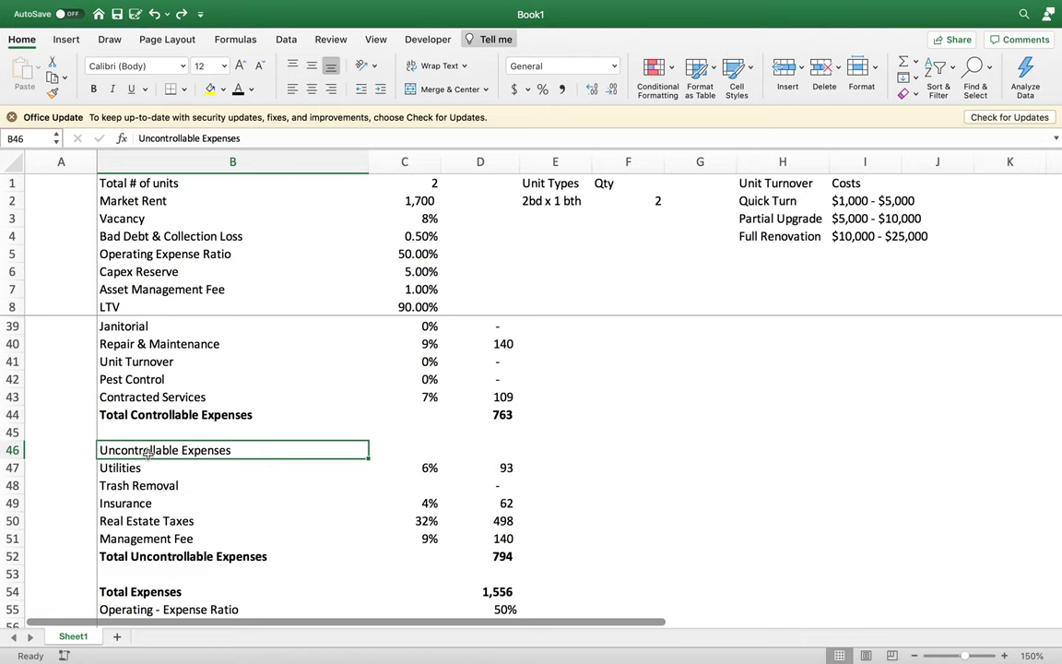
{"action": "key", "text": "super+b"}
{"action": "left_click", "coordinate": [551, 448]}
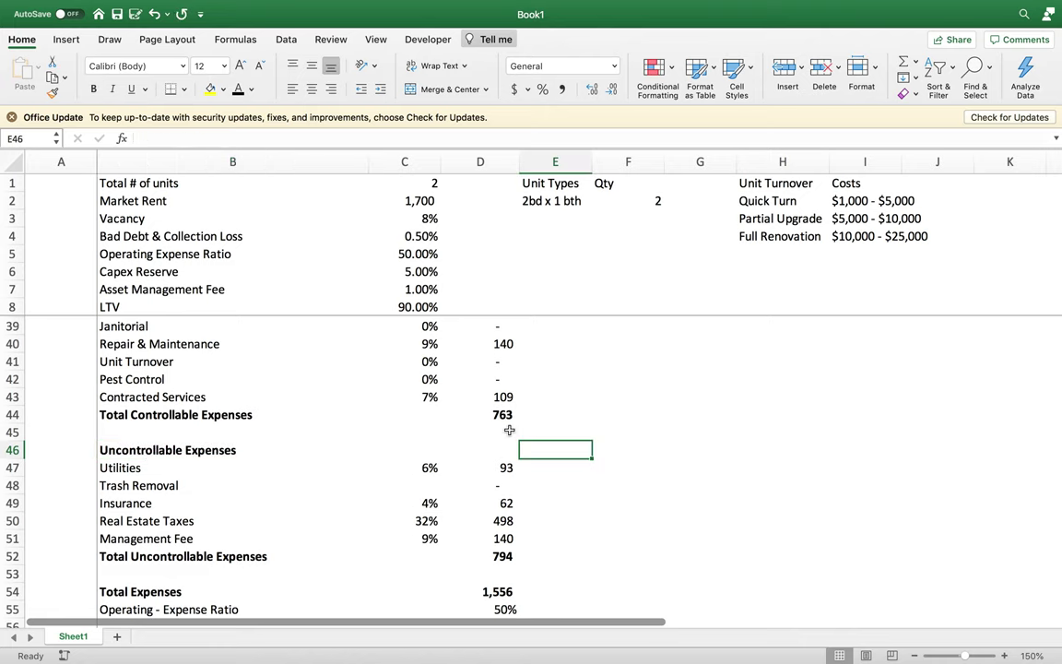
- Examine the Payroll & Benefits line under Controllable Expenses and its Month 1 formula
{"action": "scroll", "coordinate": [516, 433], "scroll_direction": "up", "scroll_amount": 2}
{"action": "scroll", "coordinate": [508, 429], "scroll_direction": "up", "scroll_amount": 5}
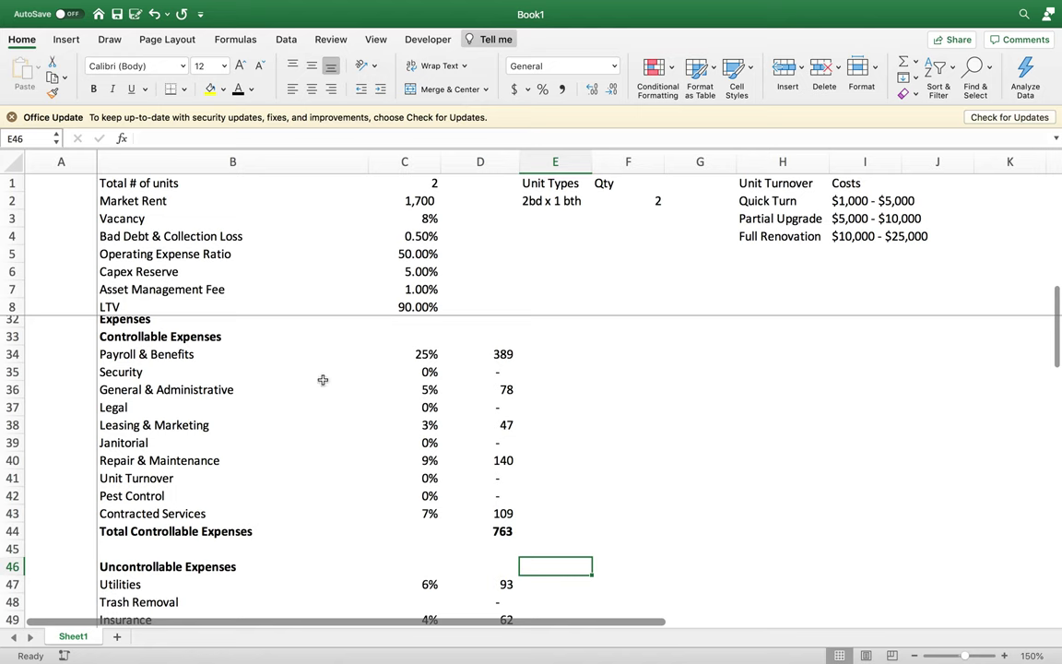
{"action": "left_click", "coordinate": [515, 356]}
{"action": "scroll", "coordinate": [498, 394], "scroll_direction": "up", "scroll_amount": 1}
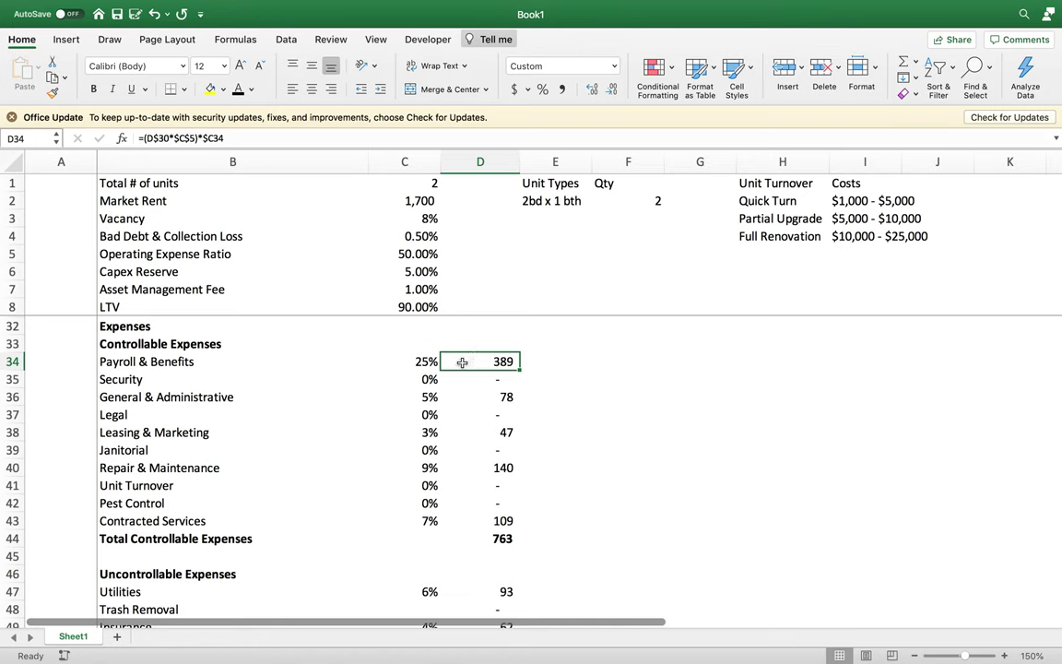
{"action": "left_click", "coordinate": [147, 361]}
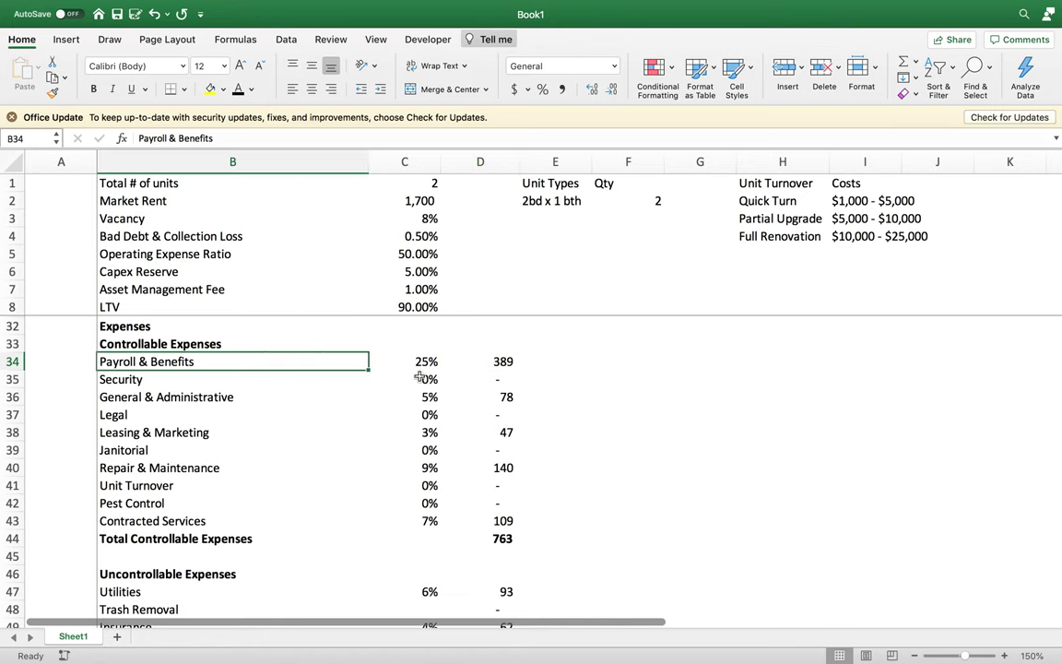
{"action": "left_click", "coordinate": [495, 359]}
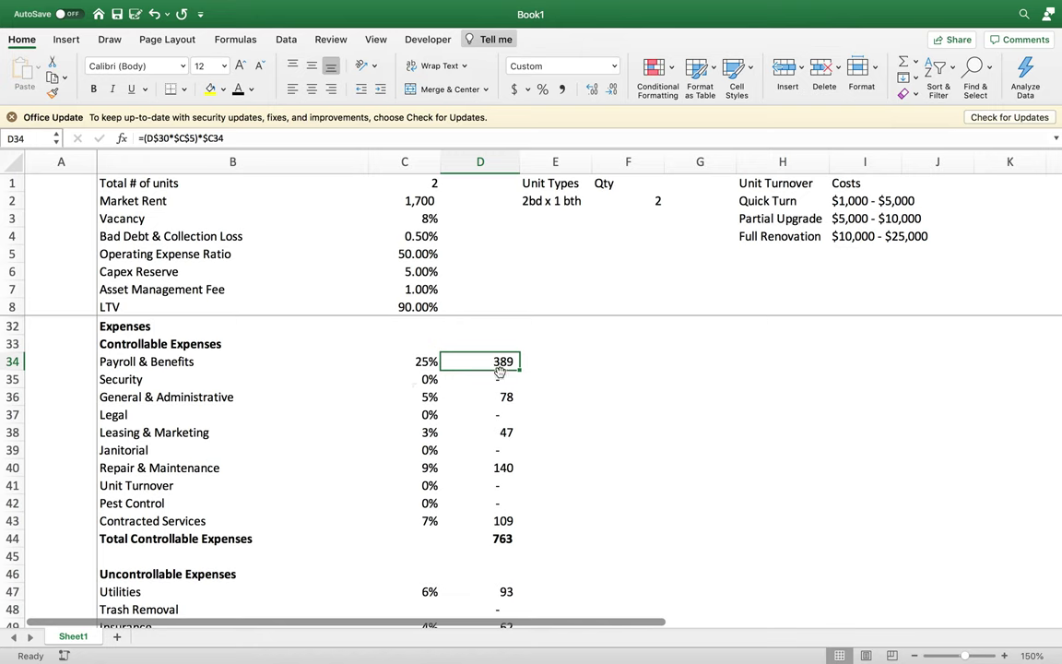
- Compare the Payroll & Benefits percentage with the Month 1 formula that uses it
{"action": "left_click", "coordinate": [410, 361]}
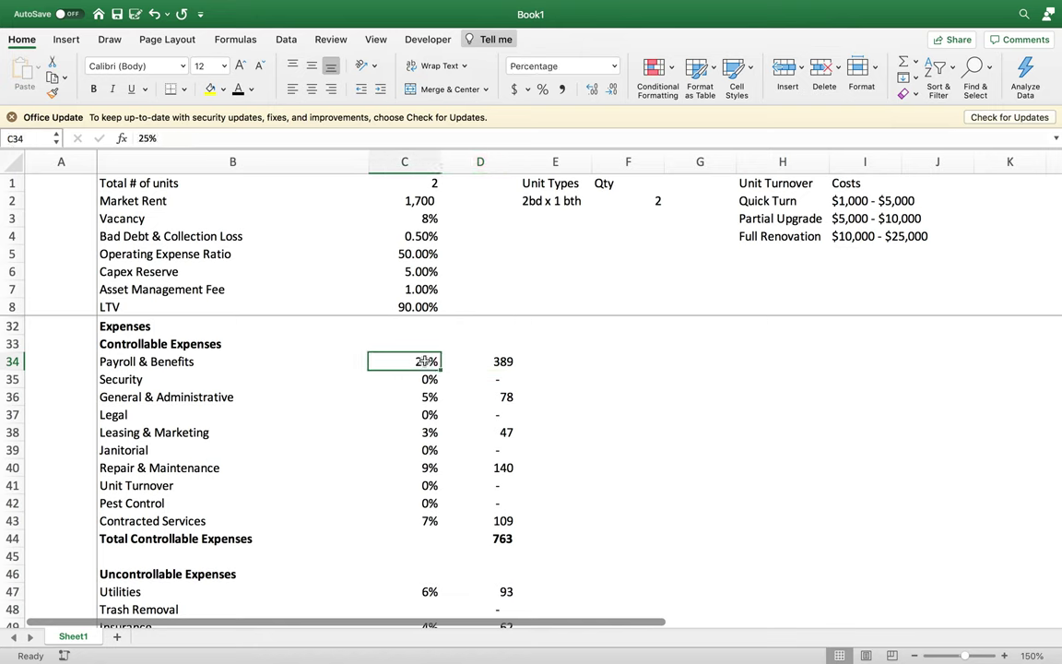
{"action": "left_click", "coordinate": [486, 362]}
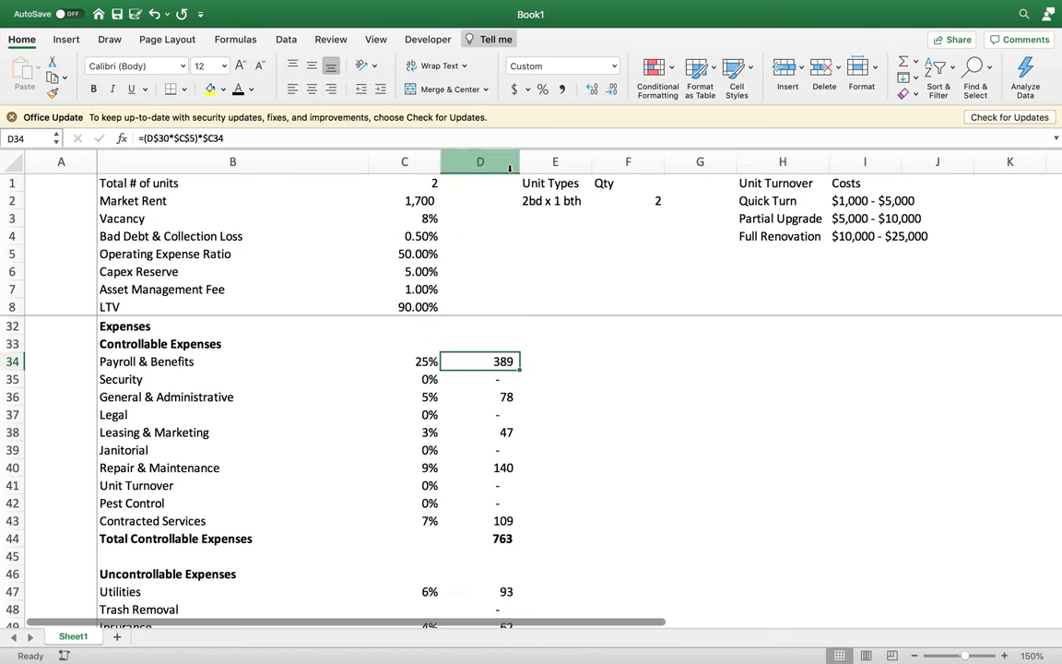
{"action": "left_click", "coordinate": [378, 361]}
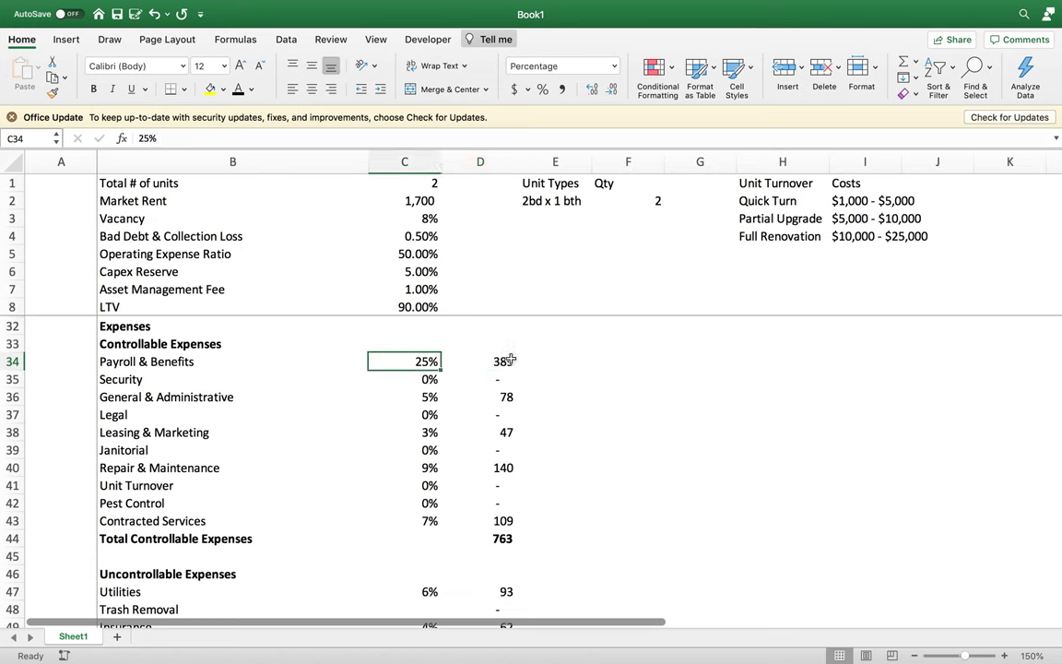
{"action": "left_click", "coordinate": [510, 361]}
{"action": "left_click", "coordinate": [397, 361]}
{"action": "left_click", "coordinate": [505, 361]}
{"action": "left_click", "coordinate": [392, 362]}
{"action": "left_click", "coordinate": [467, 362]}
{"action": "left_click", "coordinate": [417, 362]}
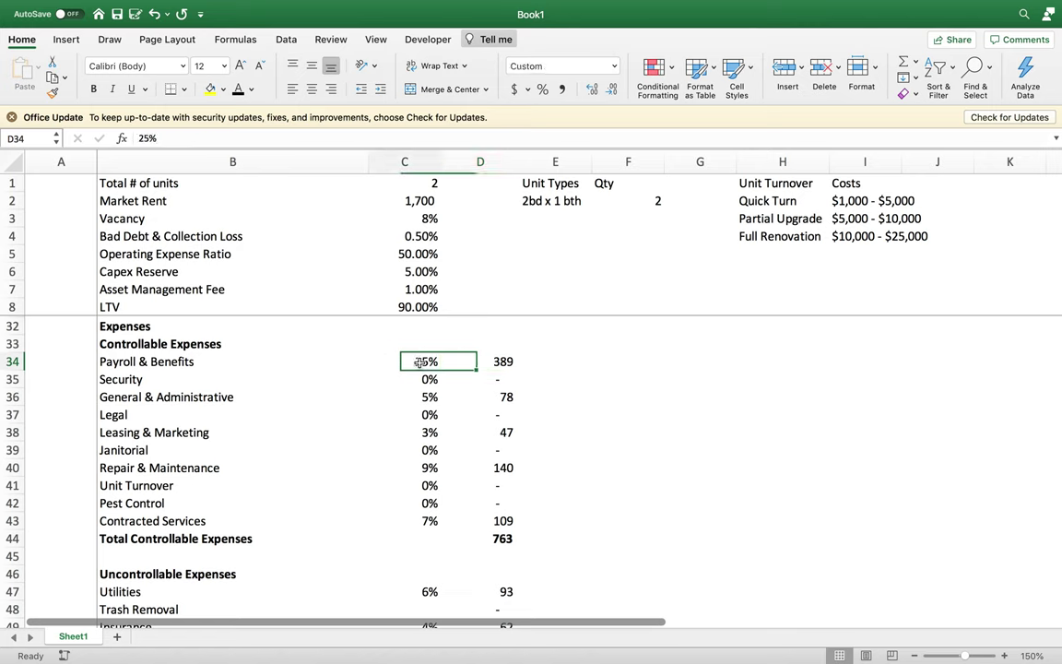
{"action": "left_click", "coordinate": [473, 365]}
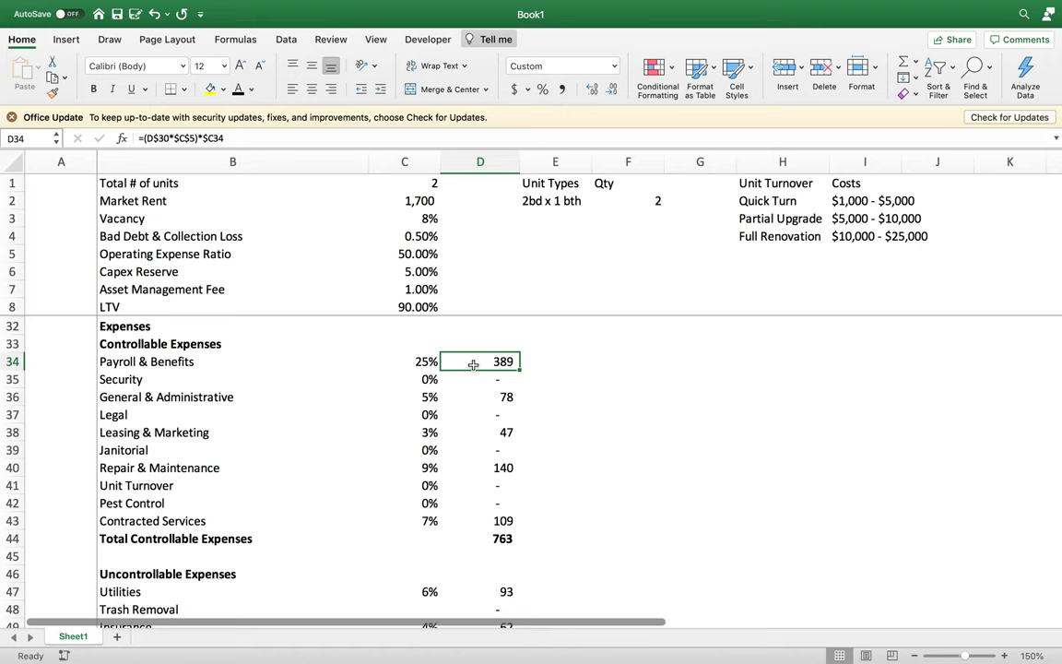
- Set the Payroll & Benefits percentage to 0% and check the effect on the expense totals and Net Operating Income
{"action": "left_click", "coordinate": [410, 362]}
{"action": "type", "text": "0"}
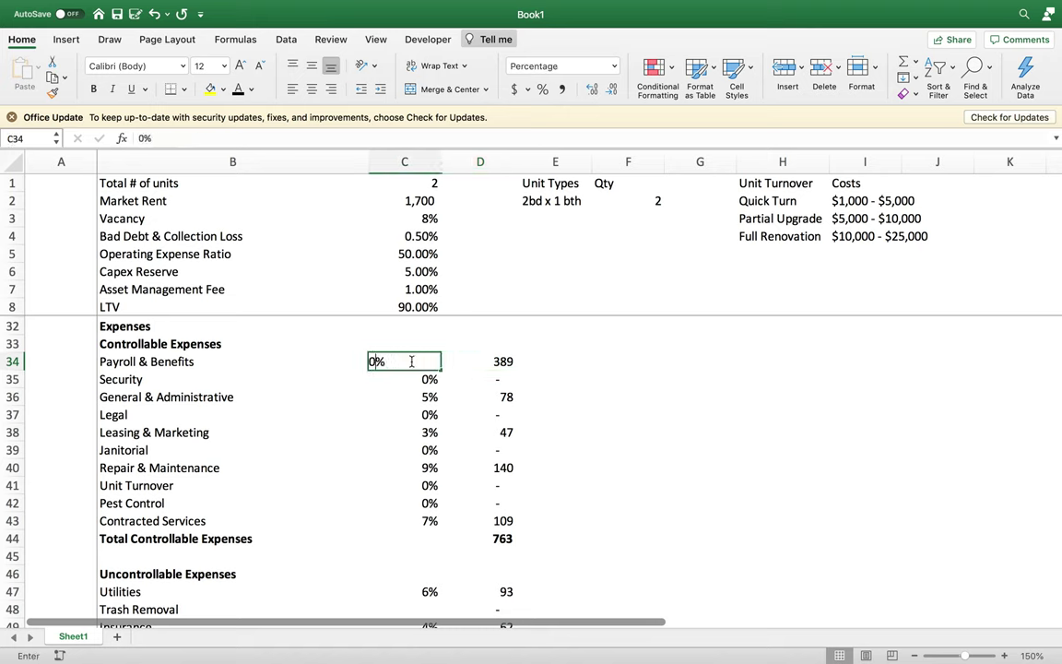
{"action": "key", "text": "Return"}
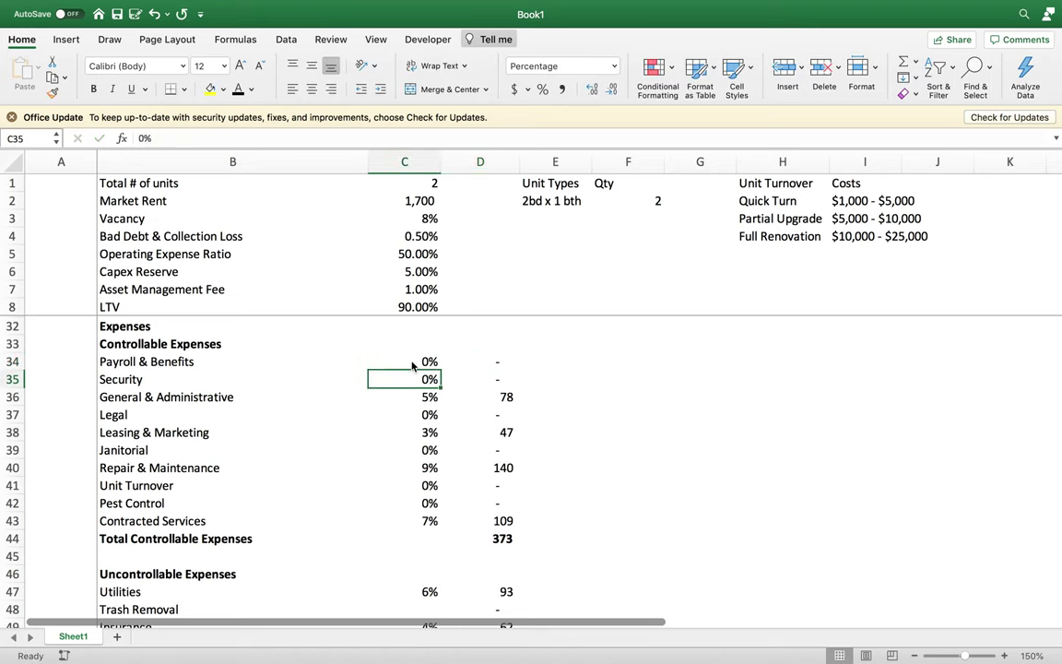
{"action": "scroll", "coordinate": [412, 366], "scroll_direction": "down", "scroll_amount": 5}
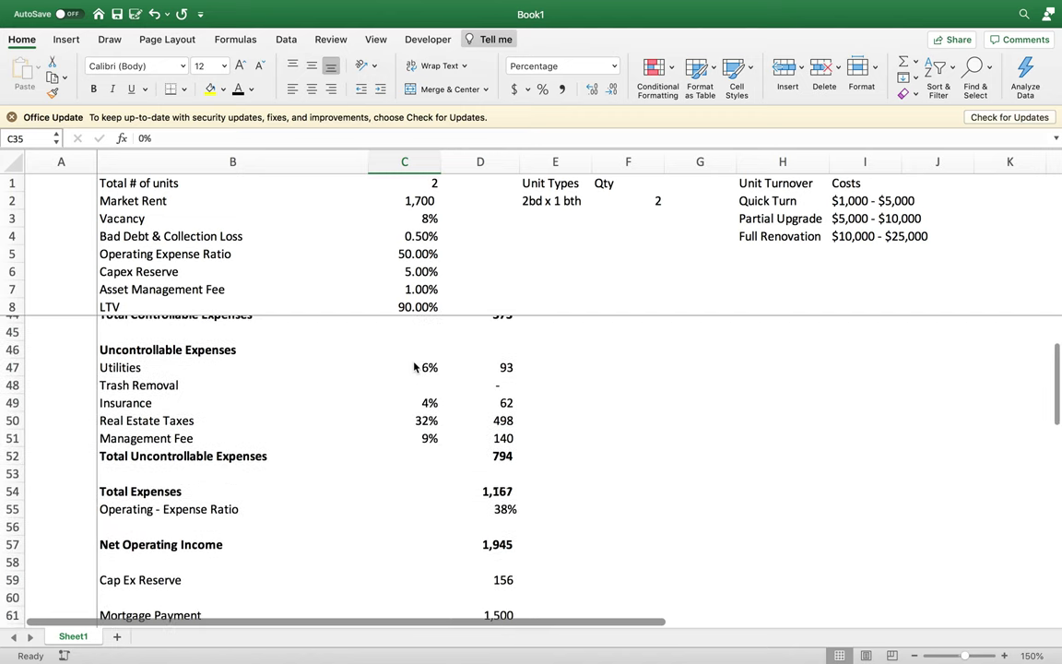
{"action": "scroll", "coordinate": [414, 367], "scroll_direction": "up", "scroll_amount": 5}
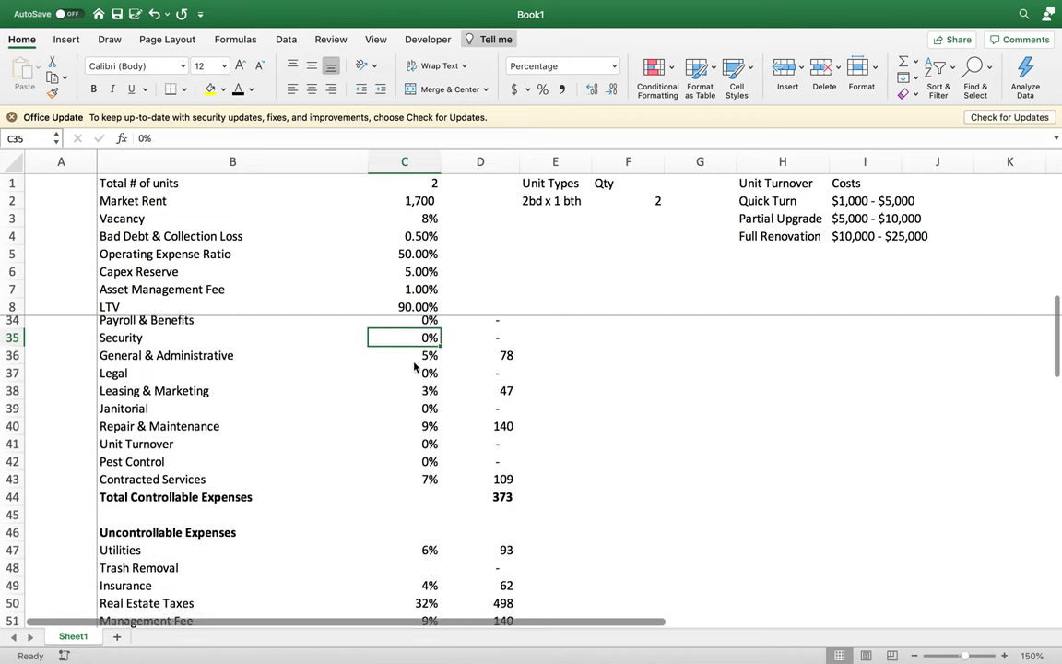
{"action": "scroll", "coordinate": [414, 367], "scroll_direction": "up", "scroll_amount": 1}
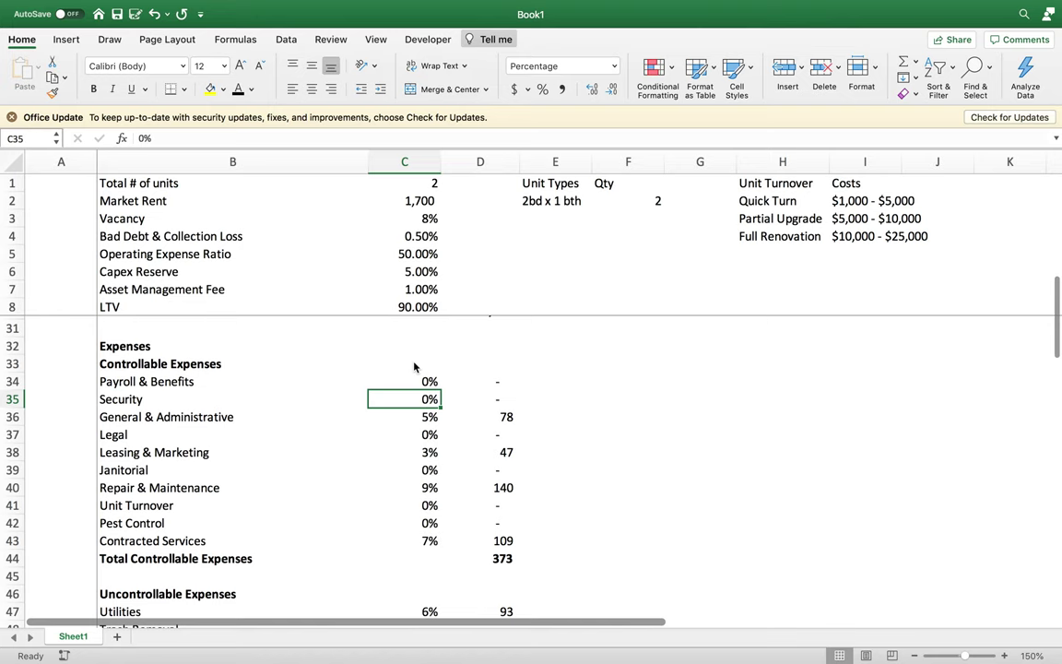
- Undo the Payroll & Benefits percentage change and recheck its Month 1 formula
{"action": "key", "text": "super+z"}
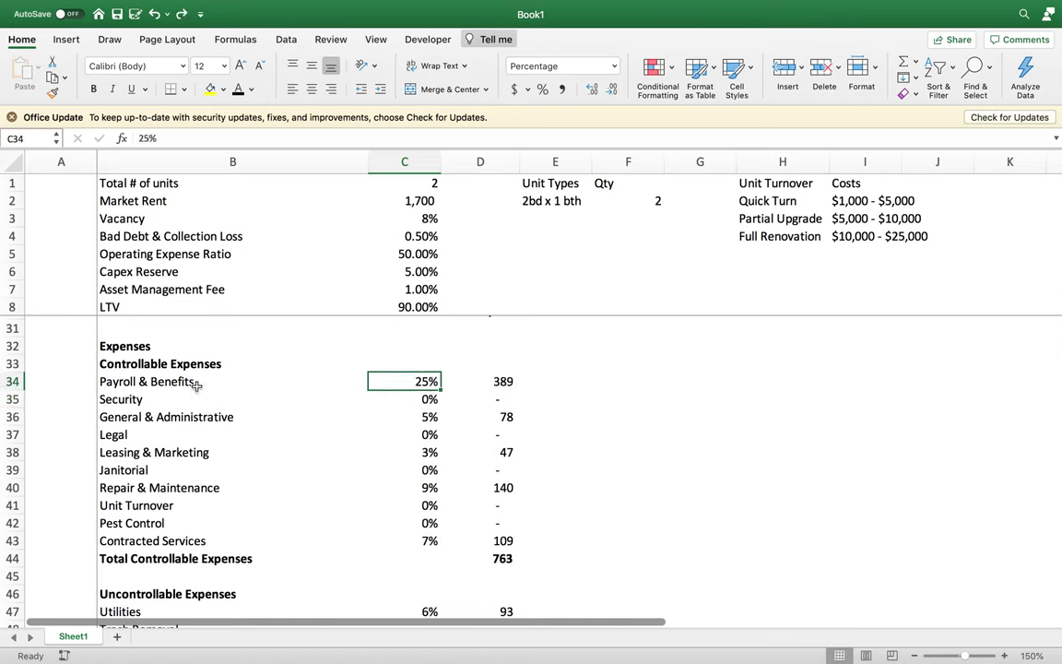
{"action": "left_click", "coordinate": [196, 386]}
{"action": "left_click", "coordinate": [489, 381]}
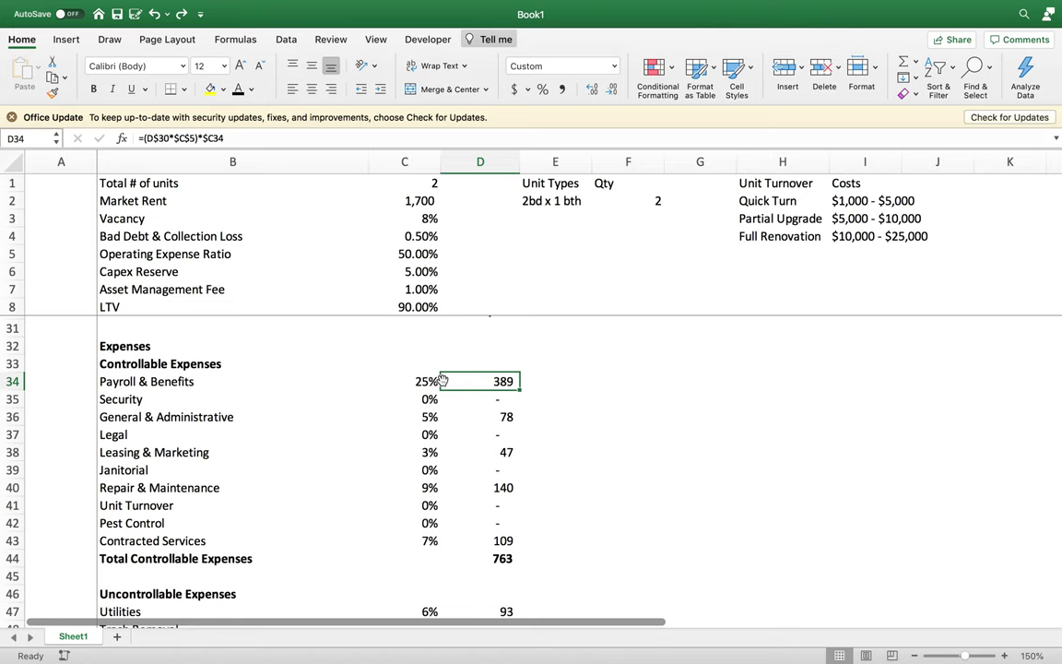
- Examine the Security and General & Administrative lines, comparing each percentage with its Month 1 amount
{"action": "left_click", "coordinate": [486, 398]}
{"action": "left_click", "coordinate": [419, 399]}
{"action": "left_click", "coordinate": [503, 398]}
{"action": "left_click", "coordinate": [392, 399]}
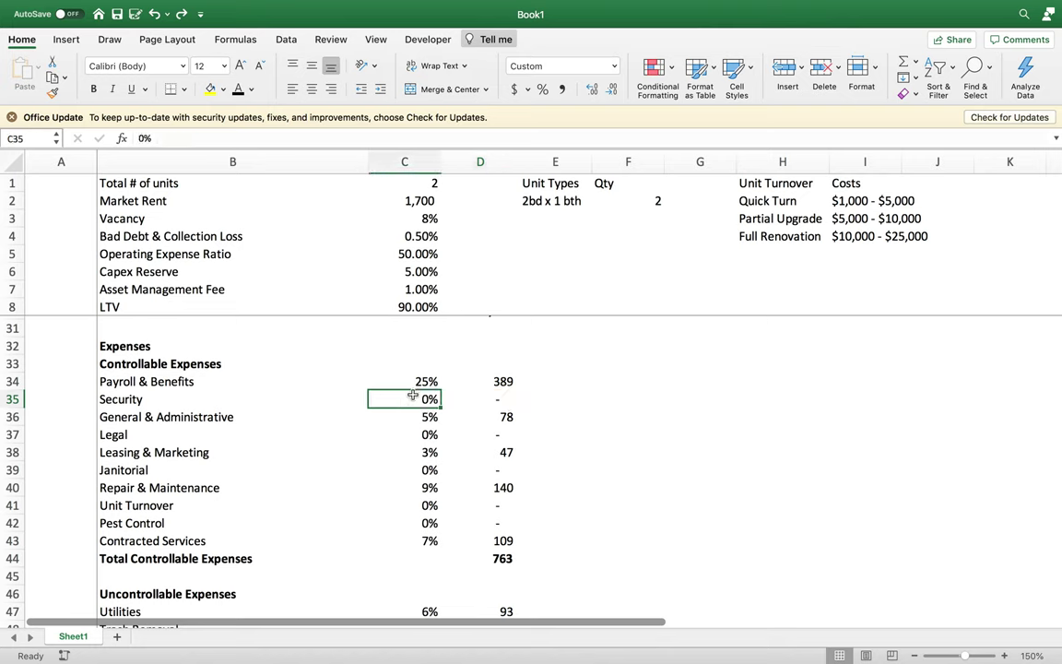
{"action": "left_click", "coordinate": [497, 417]}
{"action": "left_click_drag", "start_coordinate": [251, 416], "coordinate": [488, 416]}
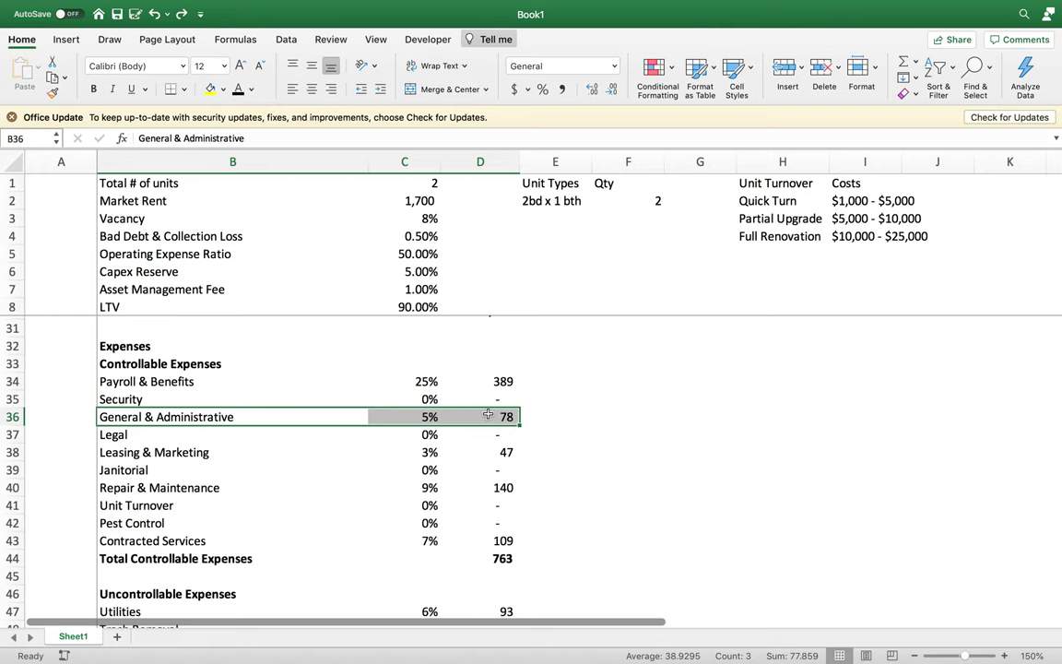
{"action": "left_click", "coordinate": [476, 417]}
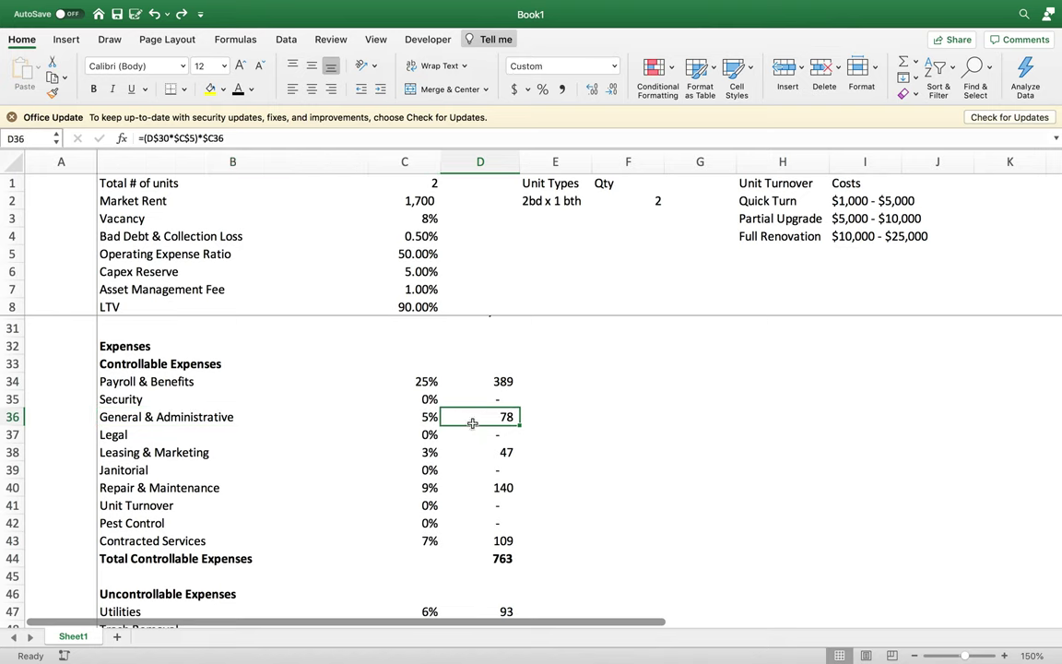
{"action": "left_click", "coordinate": [420, 417]}
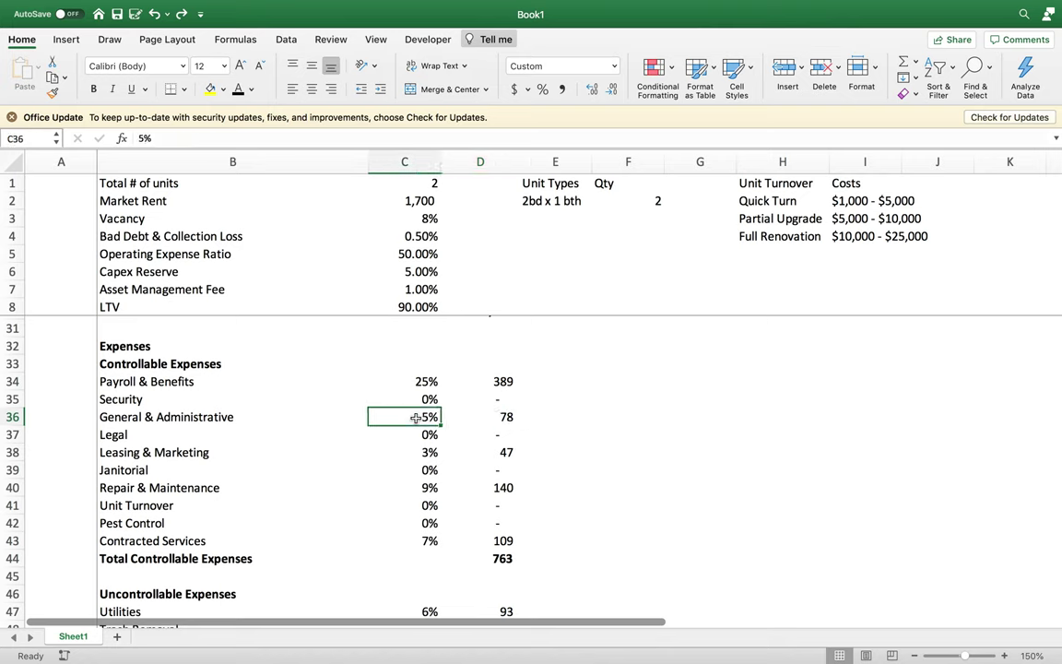
{"action": "left_click", "coordinate": [479, 417]}
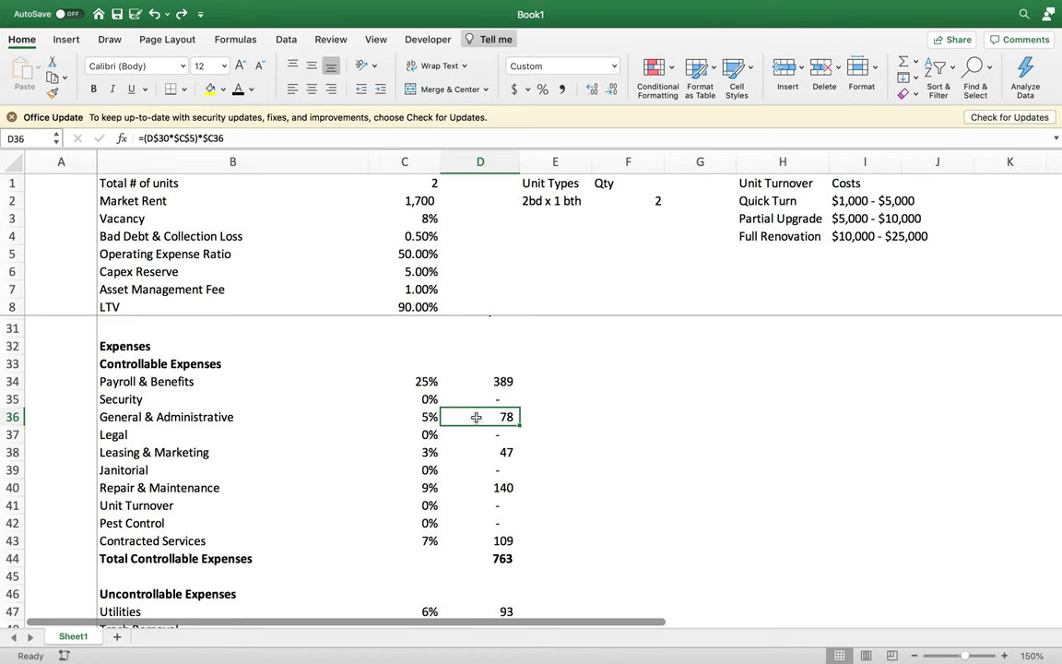
{"action": "left_click_drag", "start_coordinate": [261, 417], "coordinate": [483, 417]}
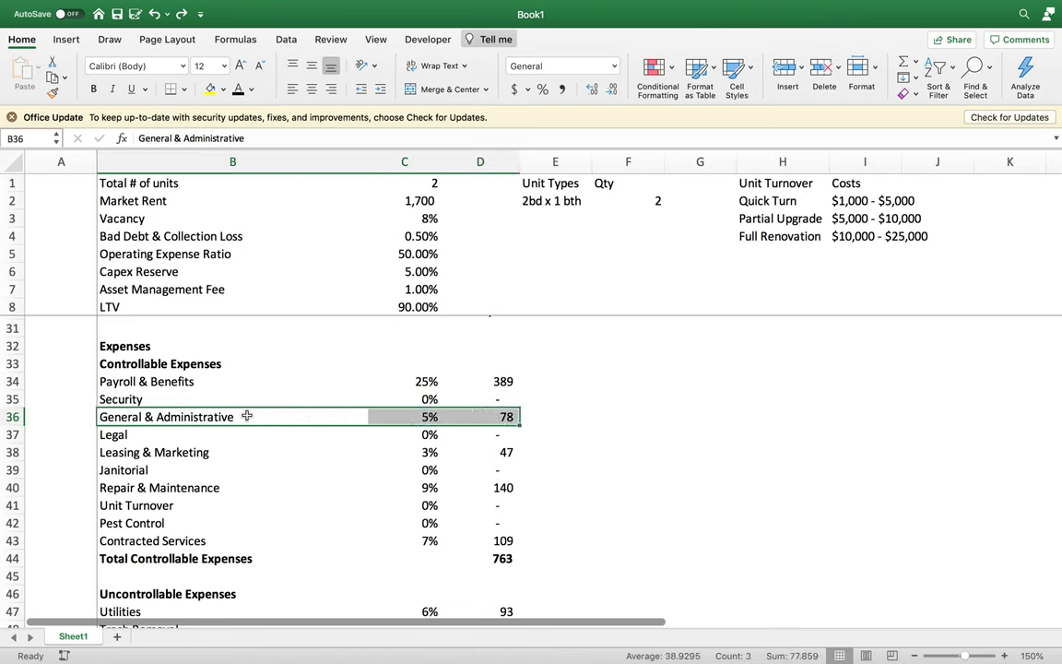
- Examine the Legal line under Controllable Expenses, including its percentage and Month 1 formula
{"action": "left_click", "coordinate": [199, 434]}
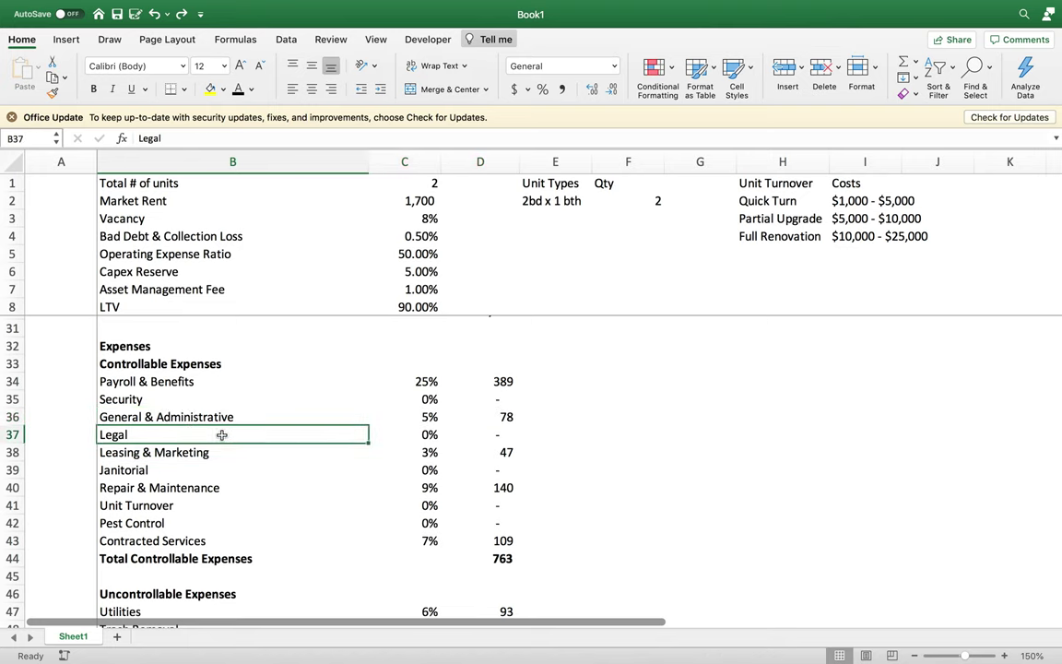
{"action": "left_click", "coordinate": [496, 432]}
{"action": "left_click_drag", "start_coordinate": [113, 436], "coordinate": [481, 434]}
{"action": "left_click_drag", "start_coordinate": [501, 436], "coordinate": [236, 436]}
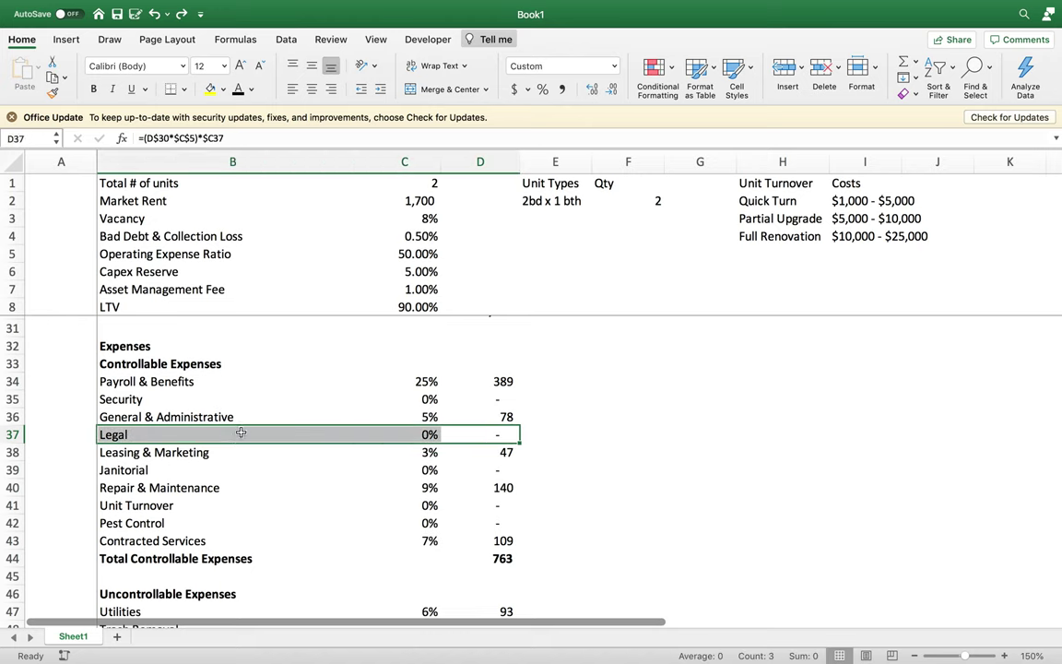
{"action": "left_click", "coordinate": [478, 436]}
{"action": "left_click", "coordinate": [164, 436]}
{"action": "left_click_drag", "start_coordinate": [494, 434], "coordinate": [139, 434]}
- Fill the Net Operating Income row from its label through Month 1 with the lightest green theme color
{"action": "scroll", "coordinate": [139, 434], "scroll_direction": "up", "scroll_amount": 1}
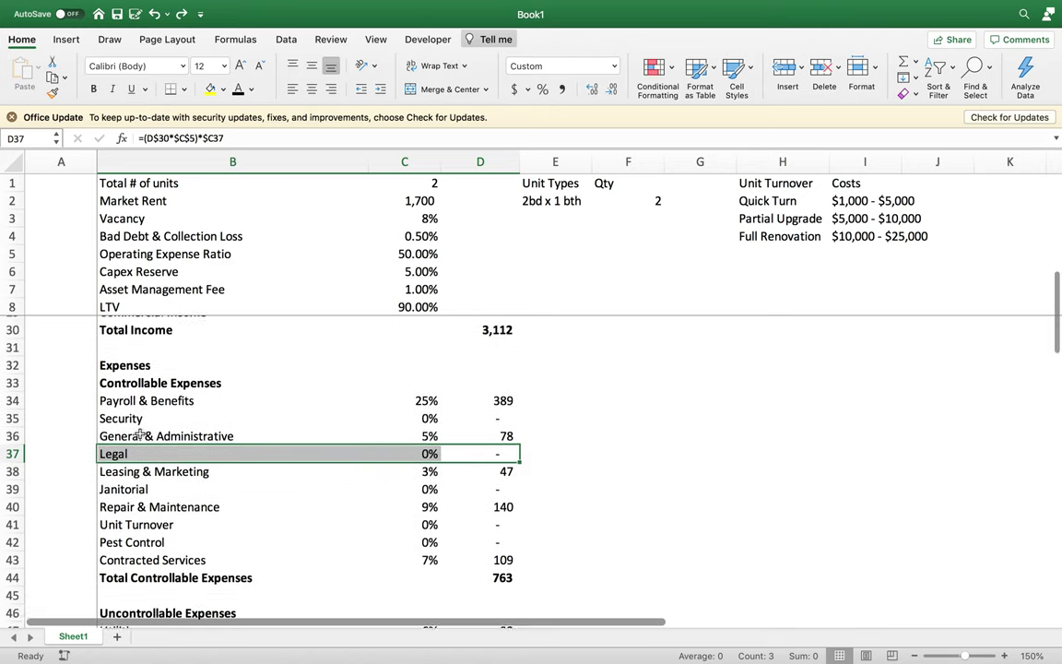
{"action": "scroll", "coordinate": [139, 434], "scroll_direction": "down", "scroll_amount": 5}
{"action": "left_click_drag", "start_coordinate": [203, 540], "coordinate": [461, 541]}
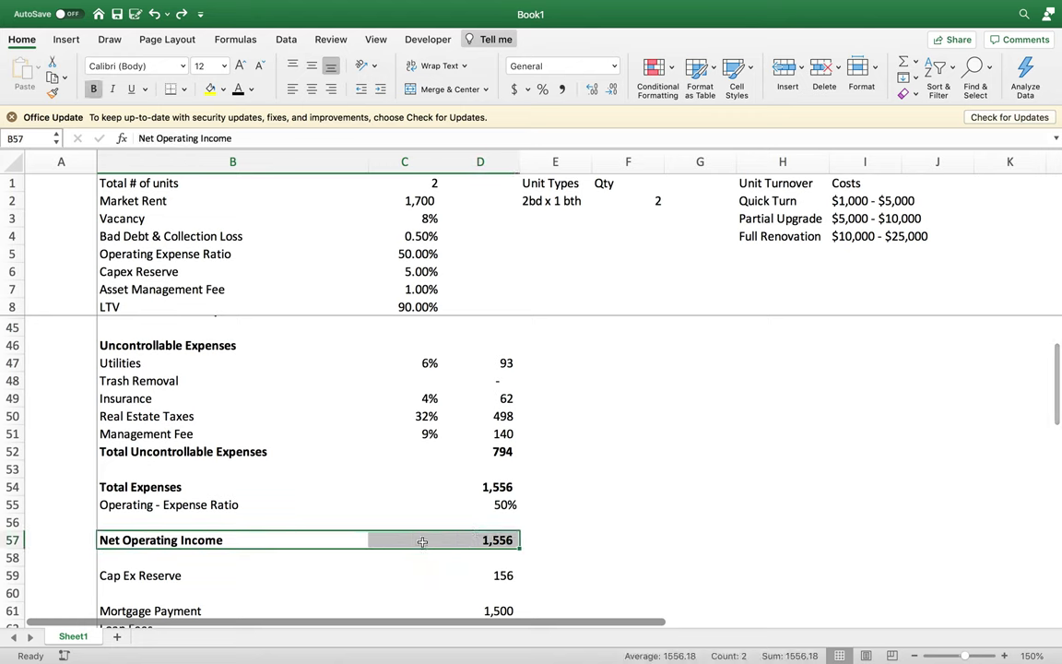
{"action": "left_click", "coordinate": [222, 91]}
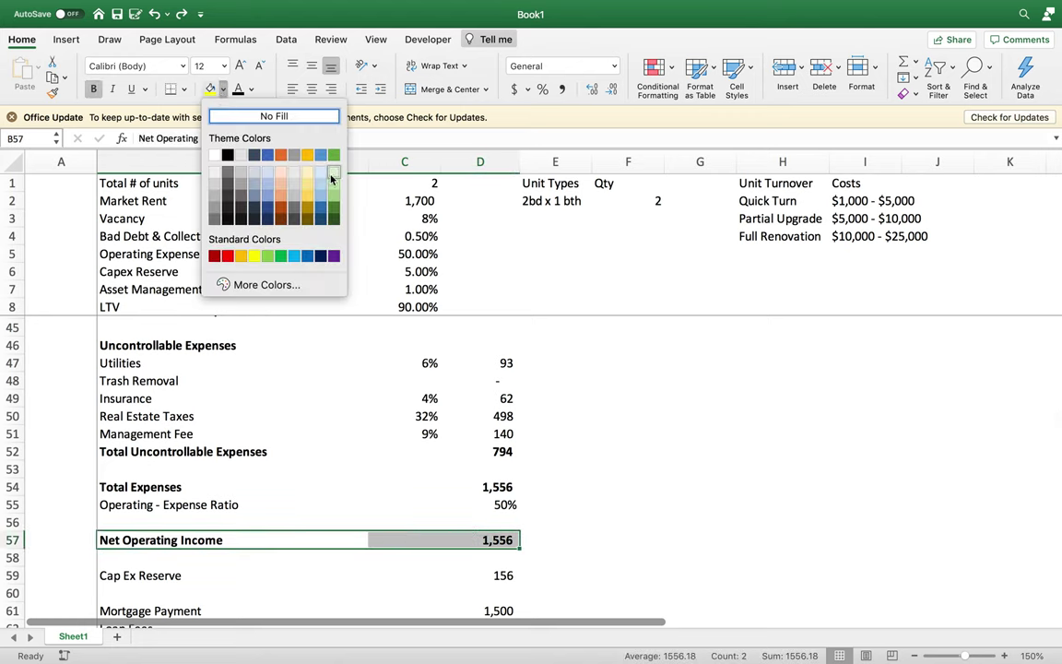
{"action": "left_click", "coordinate": [333, 171]}
{"action": "left_click", "coordinate": [415, 416]}
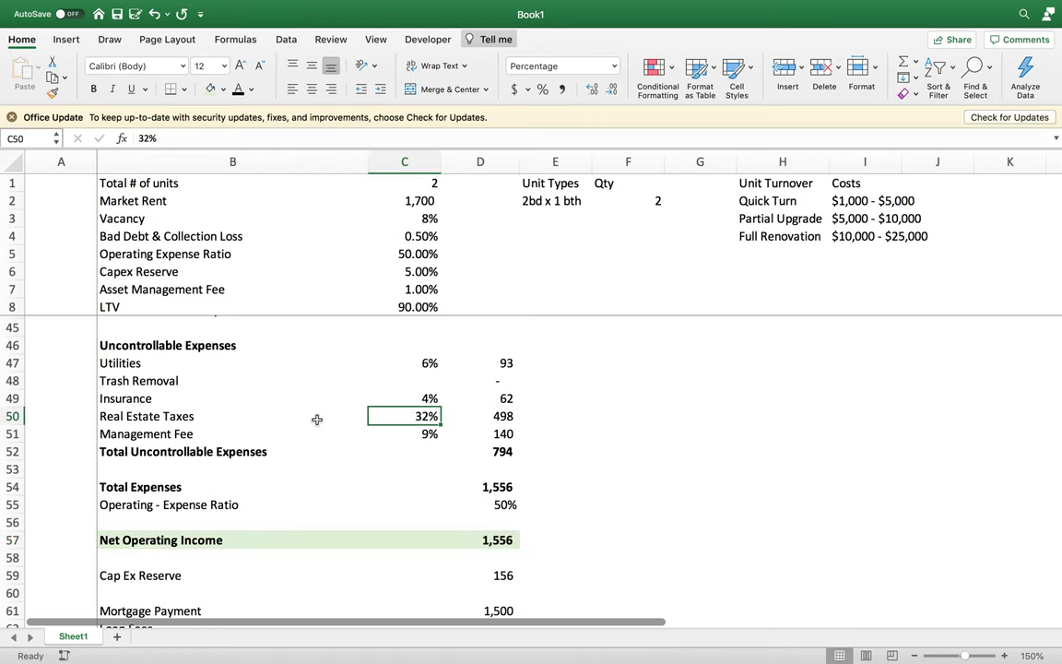
- Examine the Net Operating Income row and the Month 1 formula behind it
{"action": "left_click", "coordinate": [201, 540]}
{"action": "left_click_drag", "start_coordinate": [201, 540], "coordinate": [464, 539]}
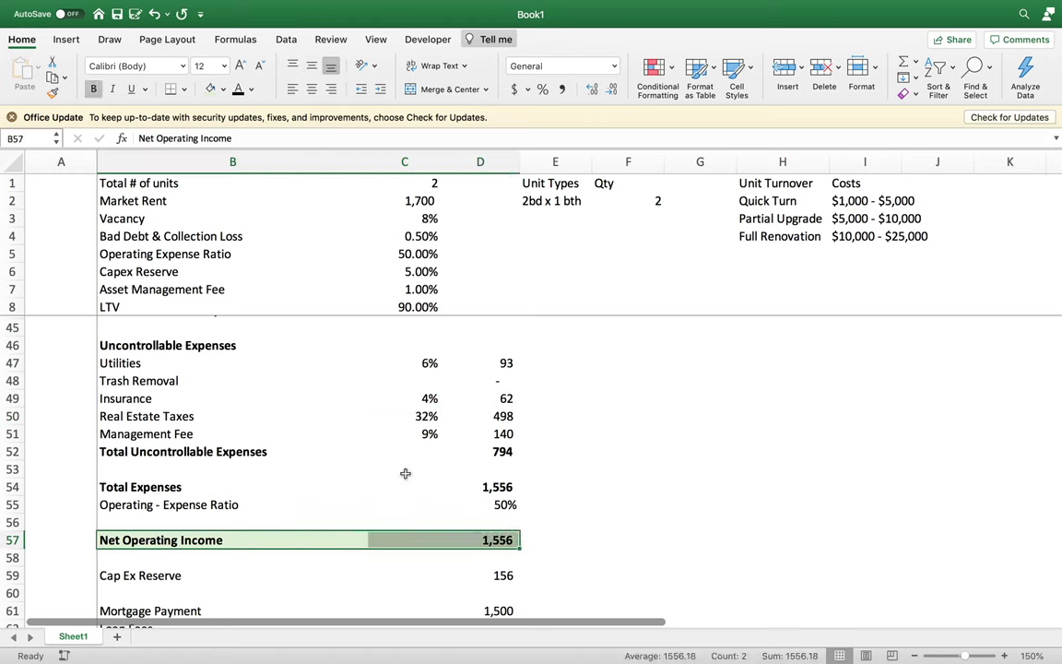
{"action": "scroll", "coordinate": [373, 449], "scroll_direction": "up", "scroll_amount": 1}
{"action": "scroll", "coordinate": [372, 451], "scroll_direction": "down", "scroll_amount": 3}
{"action": "scroll", "coordinate": [372, 451], "scroll_direction": "down", "scroll_amount": 2}
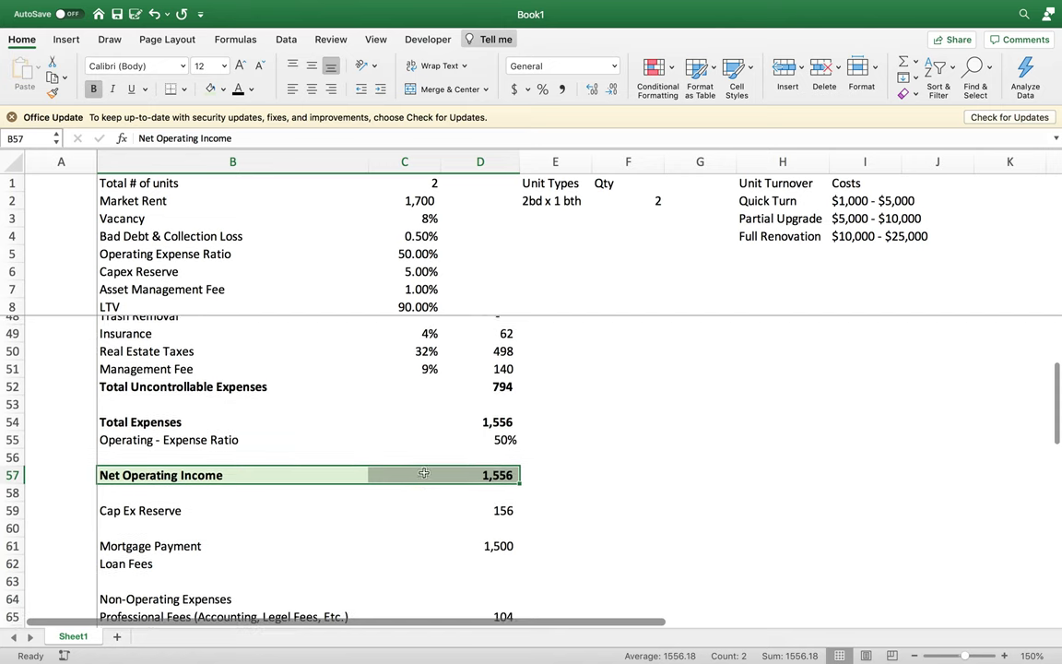
{"action": "left_click", "coordinate": [506, 471]}
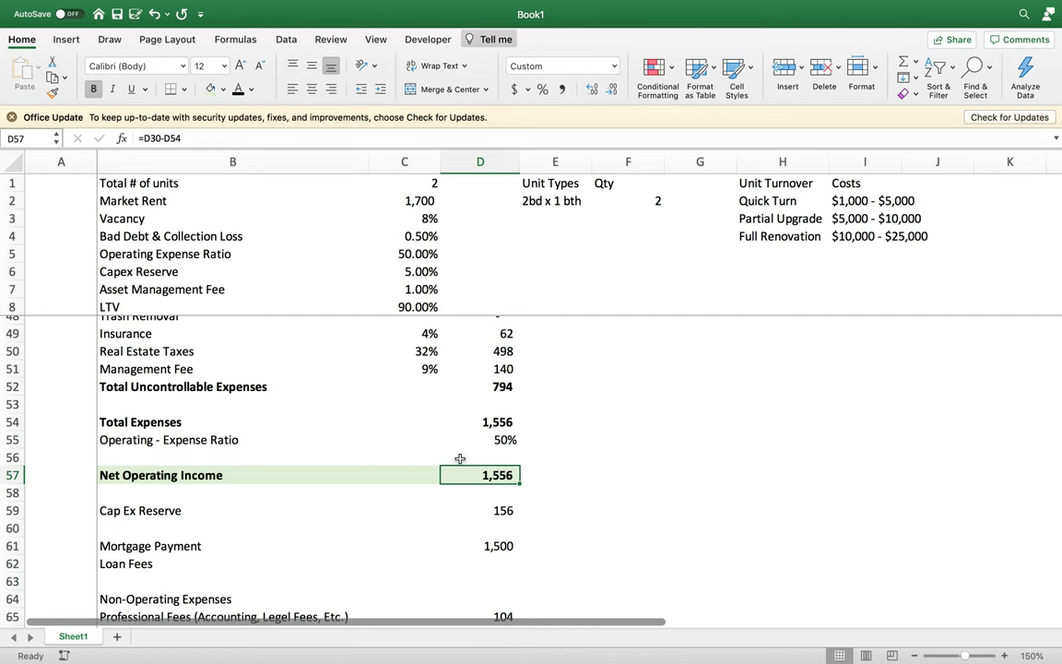
{"action": "scroll", "coordinate": [459, 457], "scroll_direction": "down", "scroll_amount": 2}
- Try a Month 1 Legal amount of 100, check its effect on Net Operating Income, and undo it
{"action": "scroll", "coordinate": [460, 458], "scroll_direction": "up", "scroll_amount": 3}
{"action": "scroll", "coordinate": [460, 458], "scroll_direction": "up", "scroll_amount": 5}
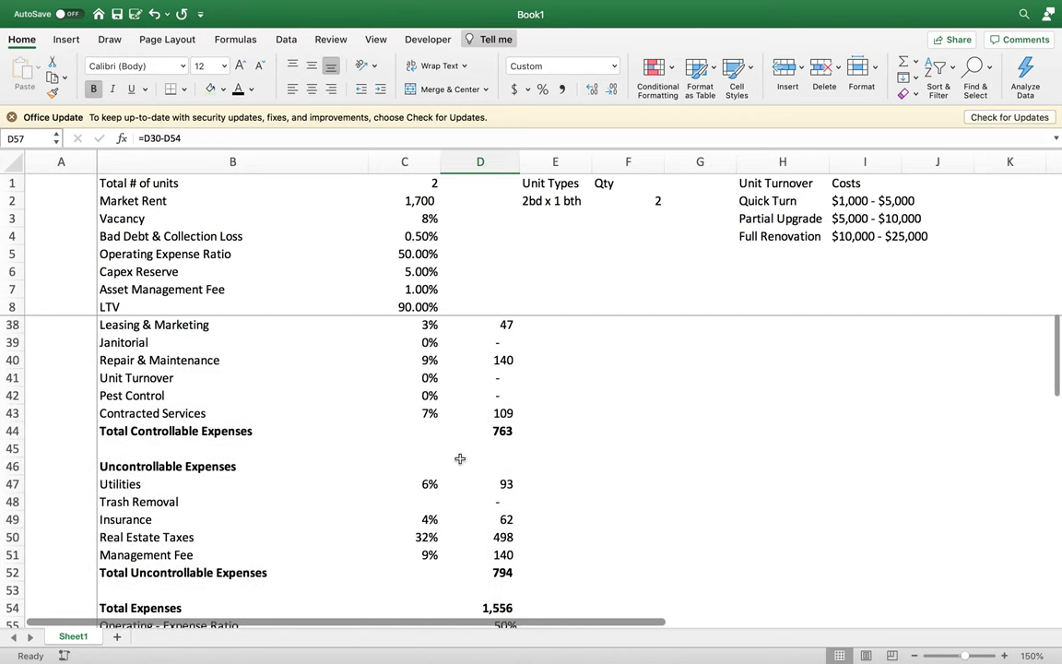
{"action": "scroll", "coordinate": [450, 451], "scroll_direction": "up", "scroll_amount": 2}
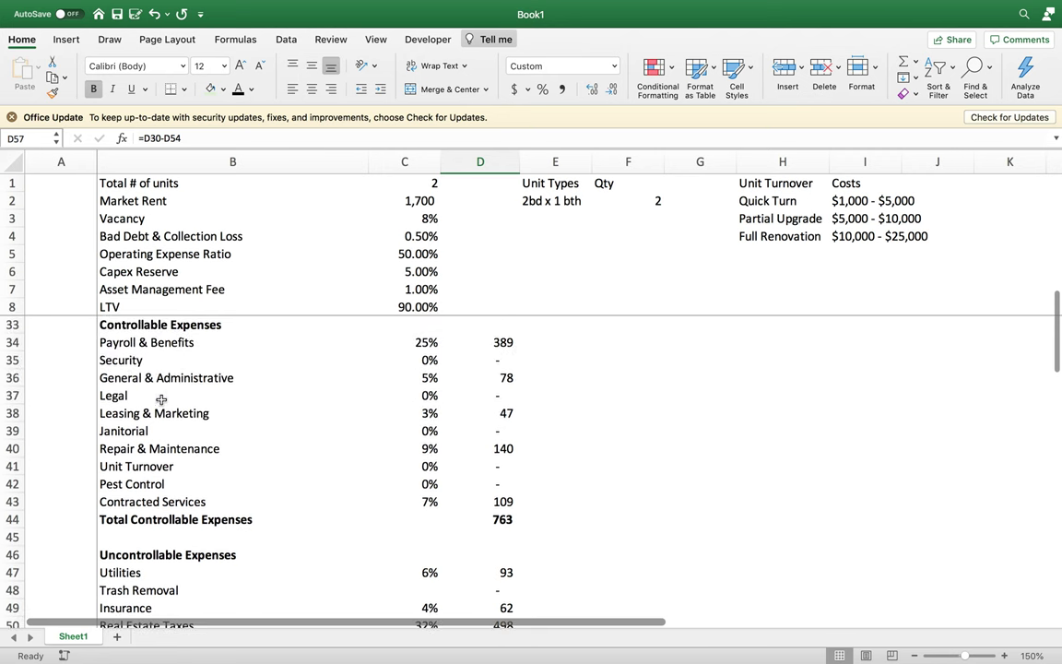
{"action": "left_click", "coordinate": [506, 395]}
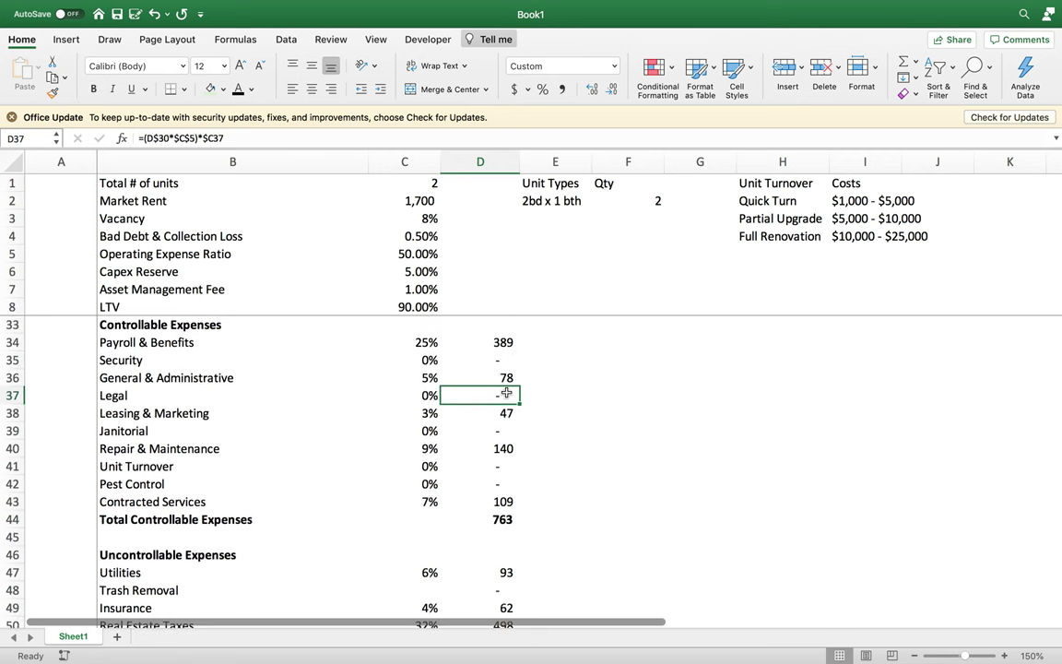
{"action": "type", "text": "100"}
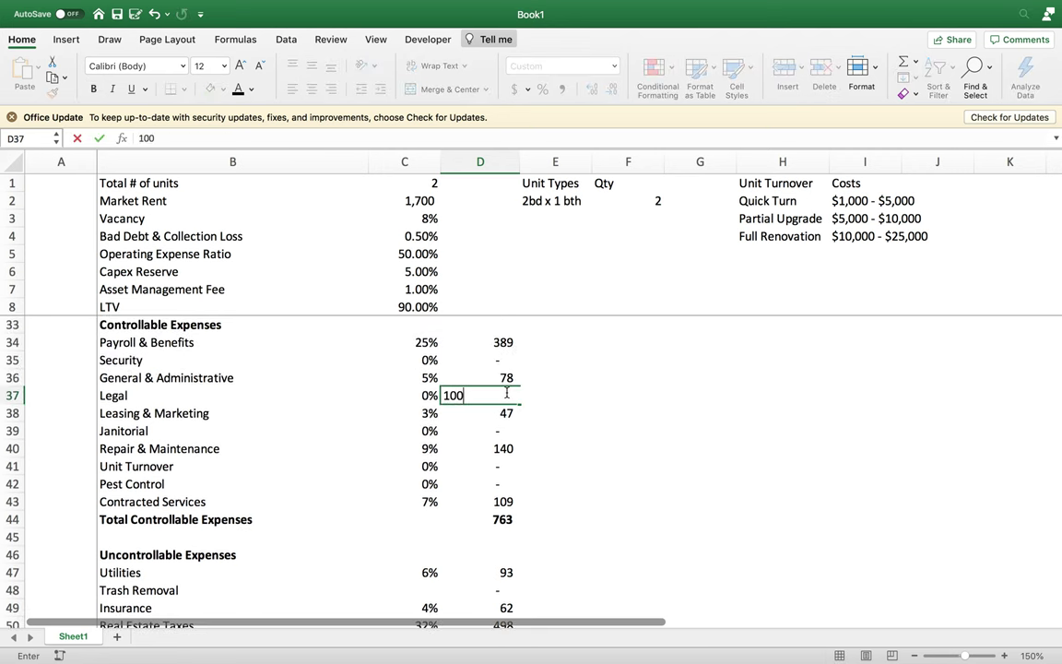
{"action": "key", "text": "Return"}
{"action": "scroll", "coordinate": [493, 427], "scroll_direction": "down", "scroll_amount": 5}
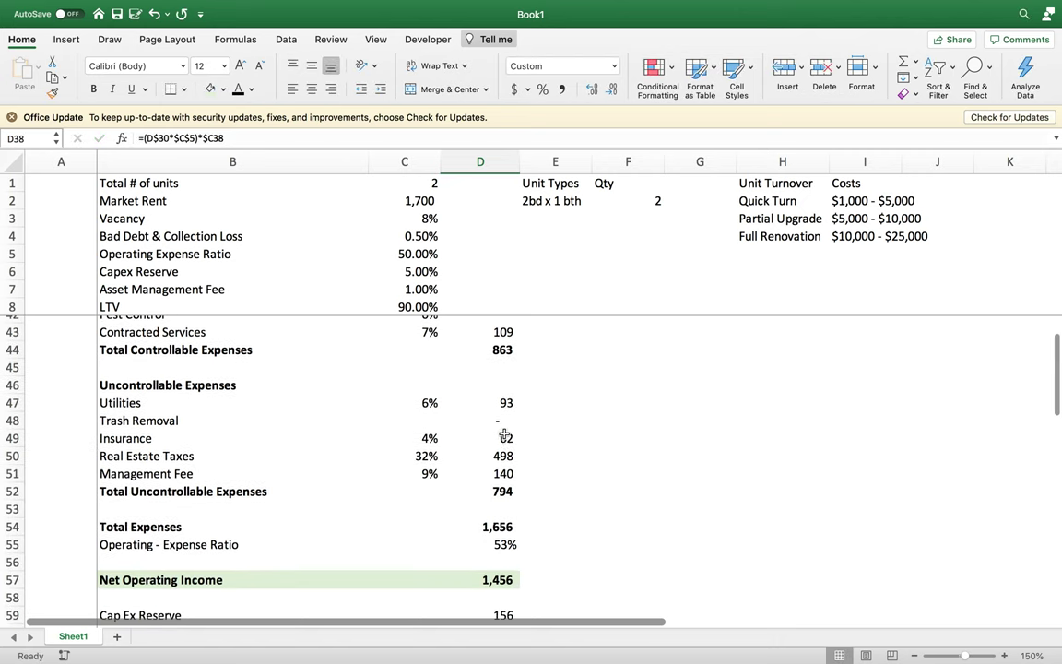
{"action": "left_click", "coordinate": [451, 579]}
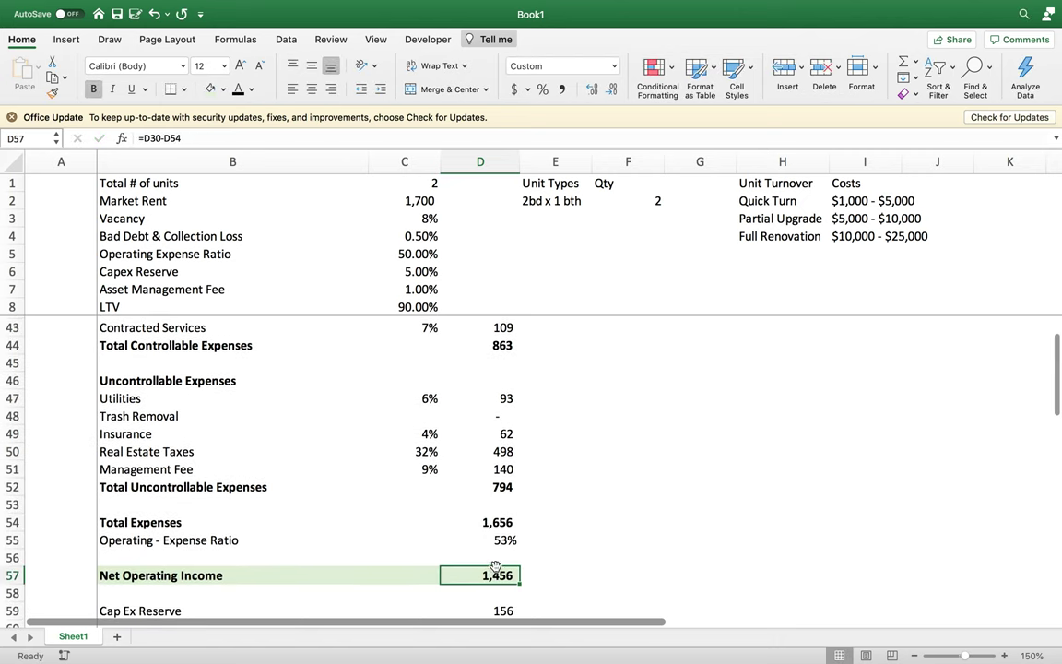
{"action": "key", "text": "ctrl+z"}
{"action": "scroll", "coordinate": [470, 505], "scroll_direction": "down", "scroll_amount": 1}
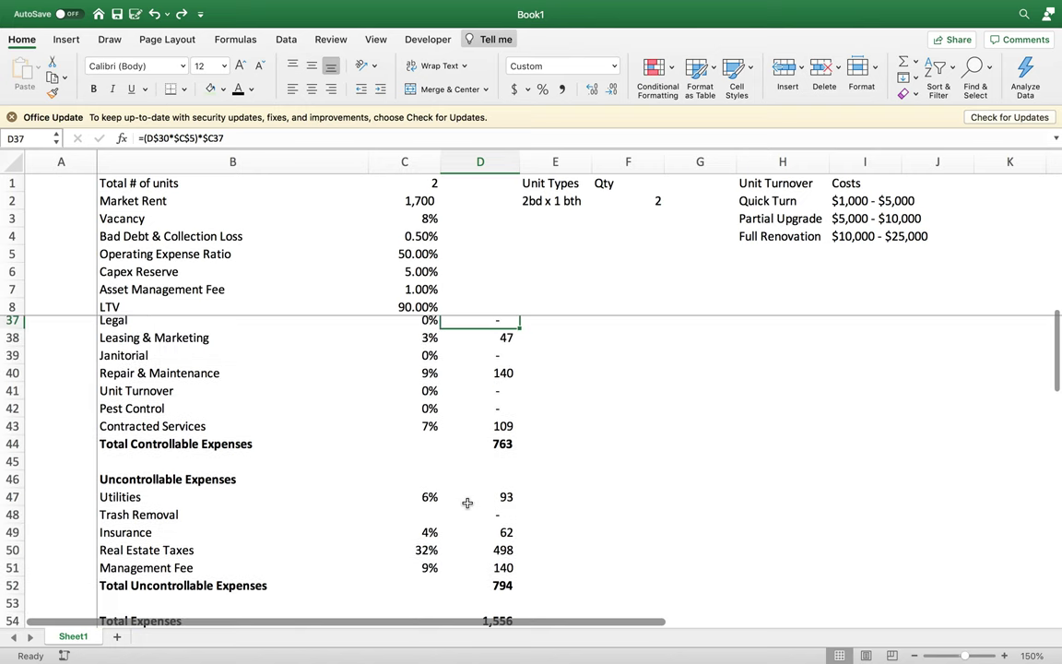
{"action": "scroll", "coordinate": [467, 503], "scroll_direction": "up", "scroll_amount": 4}
{"action": "left_click_drag", "start_coordinate": [157, 370], "coordinate": [507, 374]}
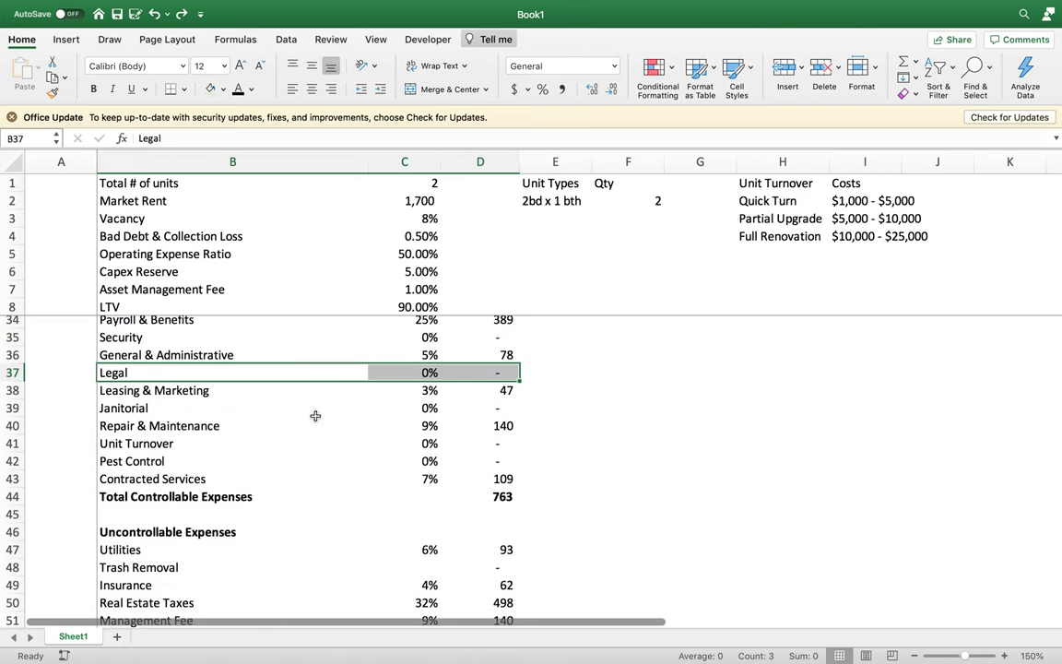
- Examine the Leasing & Marketing line, its percentage and its Month 1 formula
{"action": "left_click", "coordinate": [224, 394]}
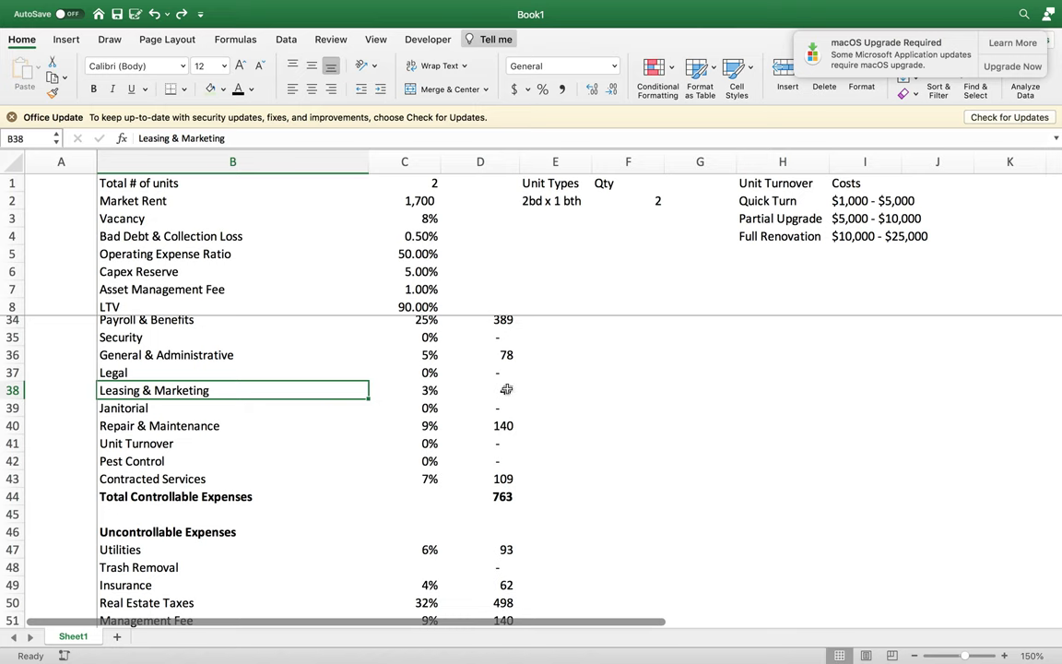
{"action": "left_click_drag", "start_coordinate": [507, 390], "coordinate": [304, 388]}
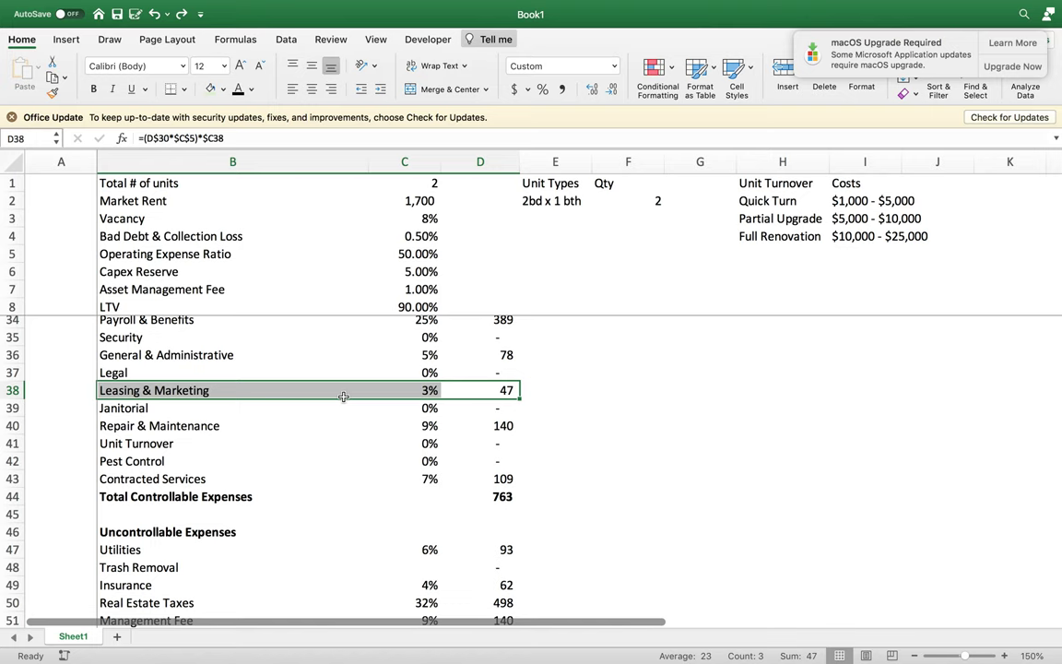
{"action": "left_click", "coordinate": [193, 391]}
{"action": "left_click_drag", "start_coordinate": [507, 390], "coordinate": [407, 391]}
{"action": "left_click", "coordinate": [211, 391]}
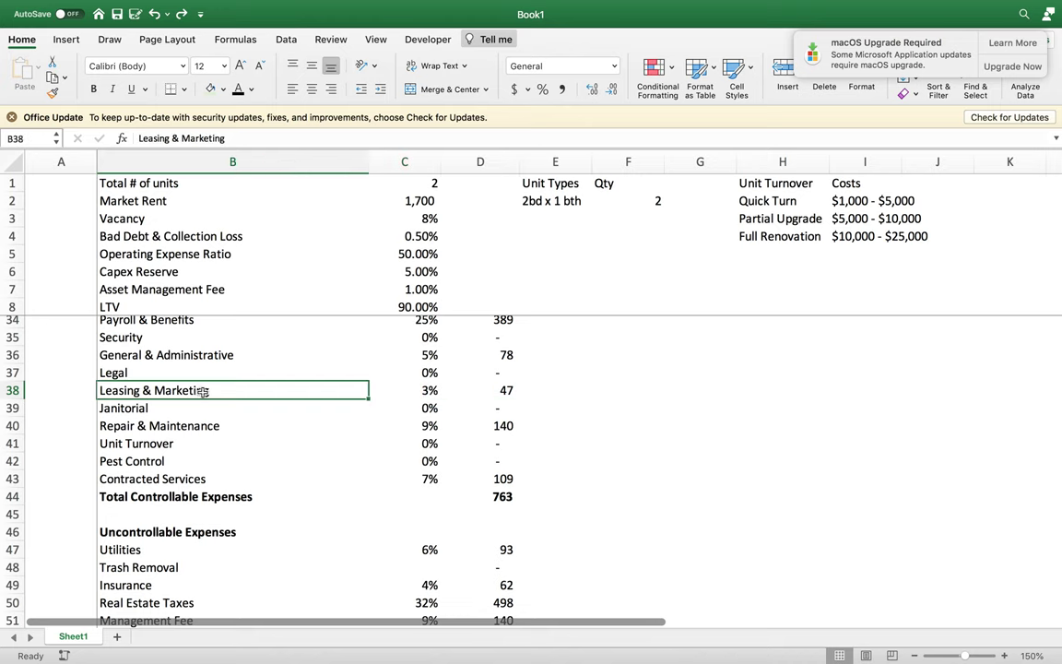
{"action": "left_click", "coordinate": [506, 391]}
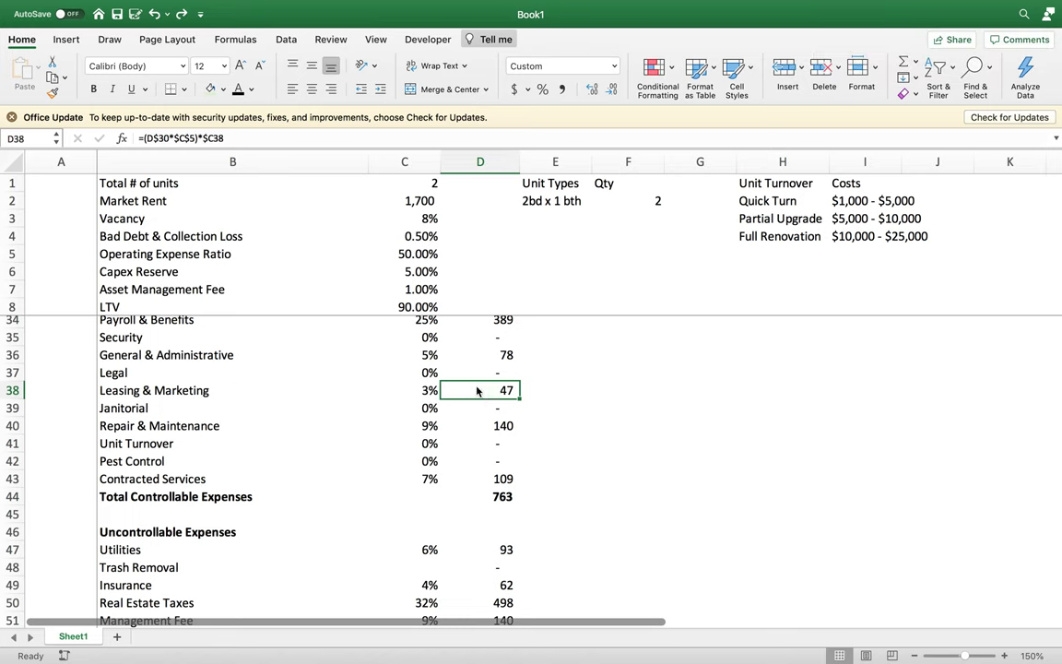
- Examine the Janitorial and Repair & Maintenance lines with their percentages and Month 1 formulas
{"action": "left_click", "coordinate": [155, 411]}
{"action": "left_click_drag", "start_coordinate": [493, 414], "coordinate": [219, 415]}
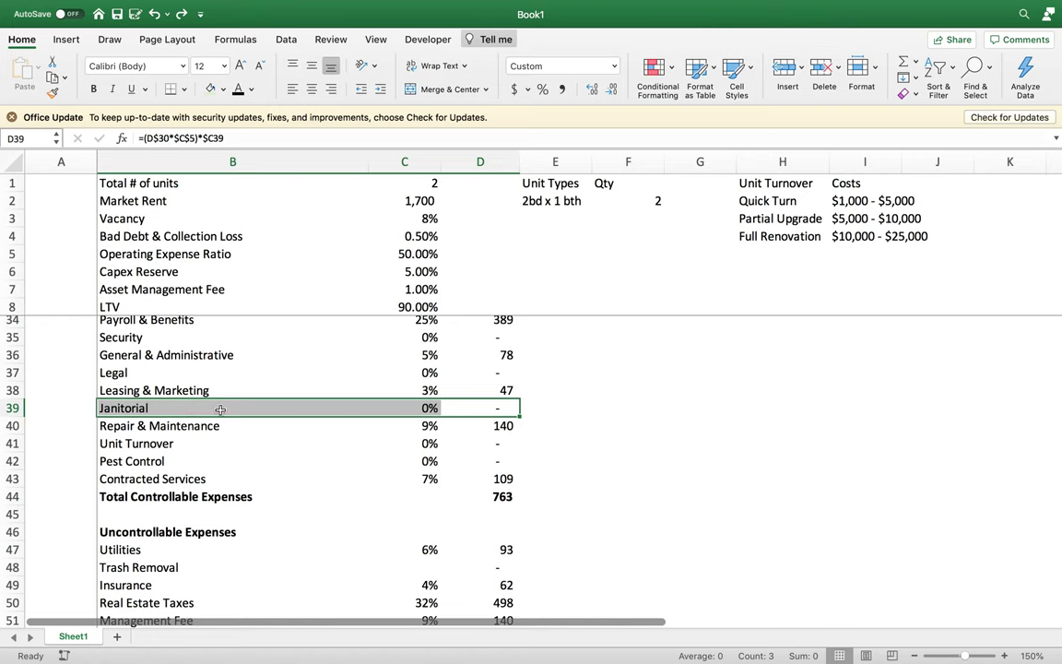
{"action": "left_click_drag", "start_coordinate": [161, 427], "coordinate": [484, 436]}
{"action": "left_click", "coordinate": [485, 430]}
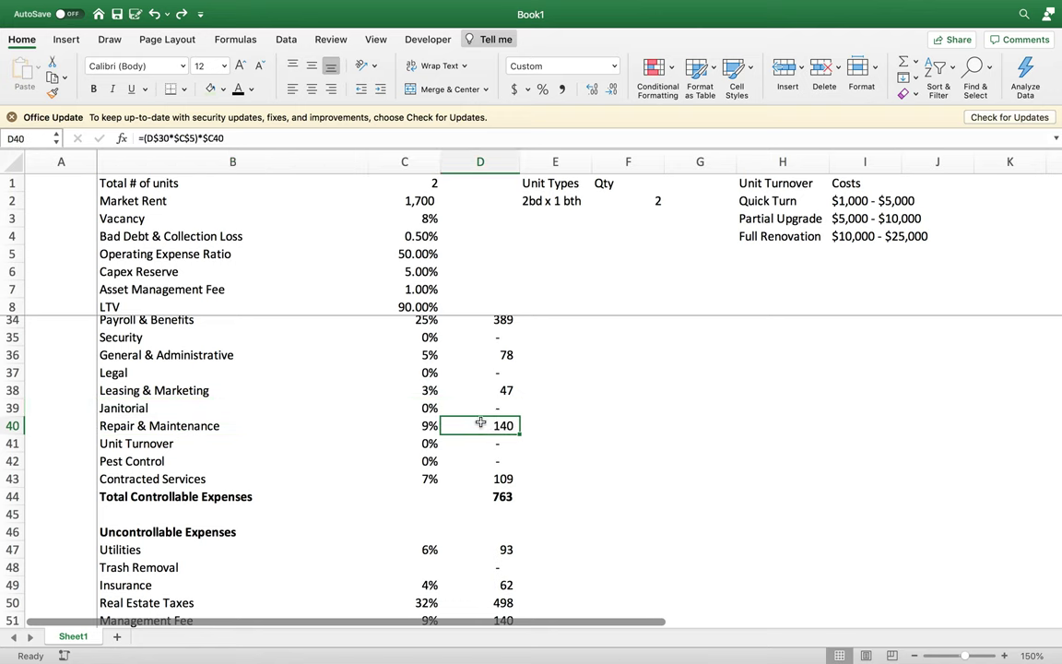
{"action": "left_click_drag", "start_coordinate": [133, 427], "coordinate": [476, 421]}
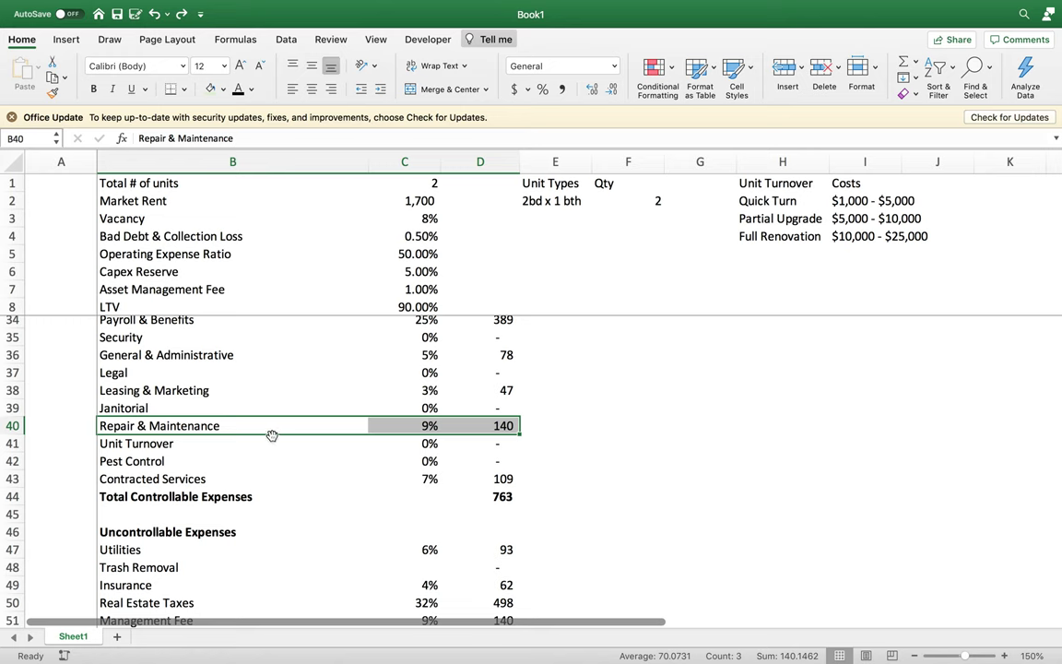
- Examine the Unit Turnover line against the cost table's ranges for Quick Turn, Partial Upgrade and Full Renovation
{"action": "scroll", "coordinate": [271, 433], "scroll_direction": "down", "scroll_amount": 1}
{"action": "left_click_drag", "start_coordinate": [138, 442], "coordinate": [474, 446]}
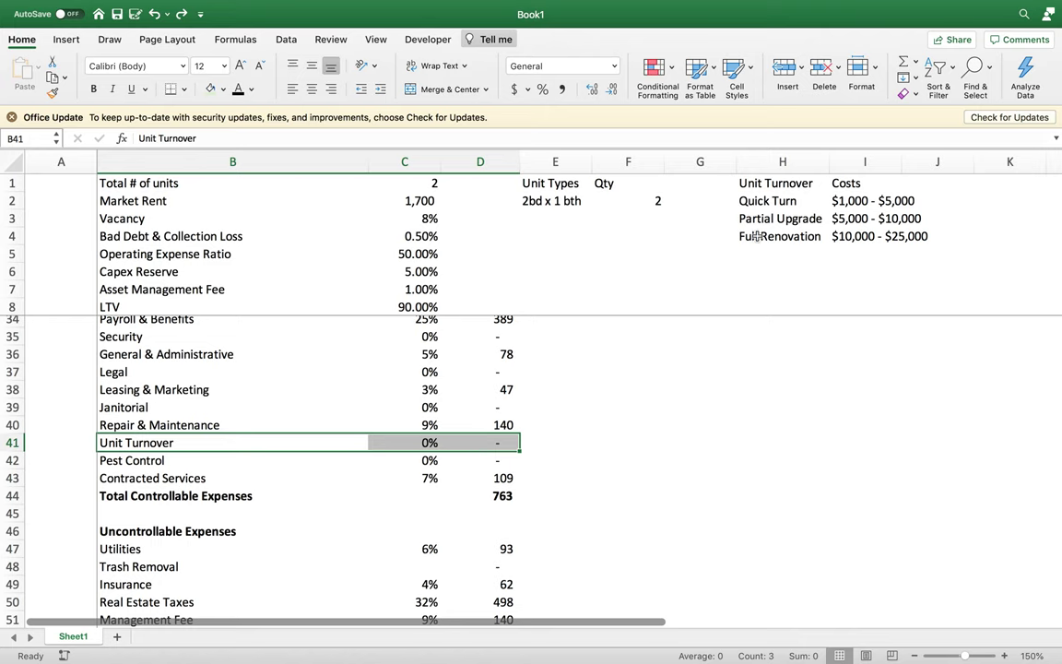
{"action": "left_click", "coordinate": [751, 183]}
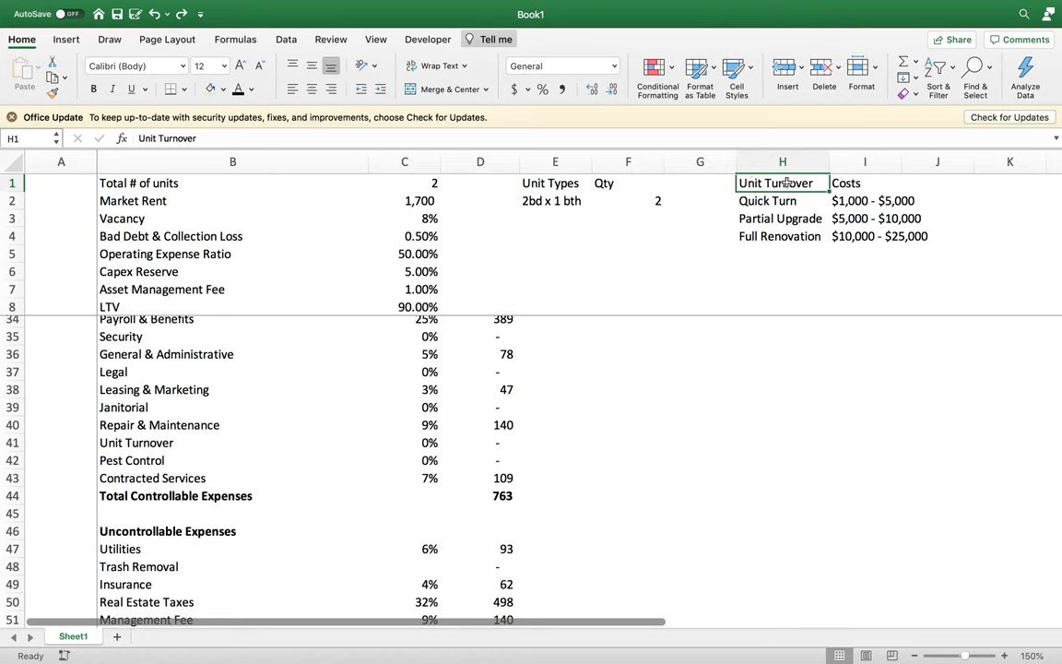
{"action": "left_click", "coordinate": [835, 184]}
{"action": "left_click", "coordinate": [774, 200]}
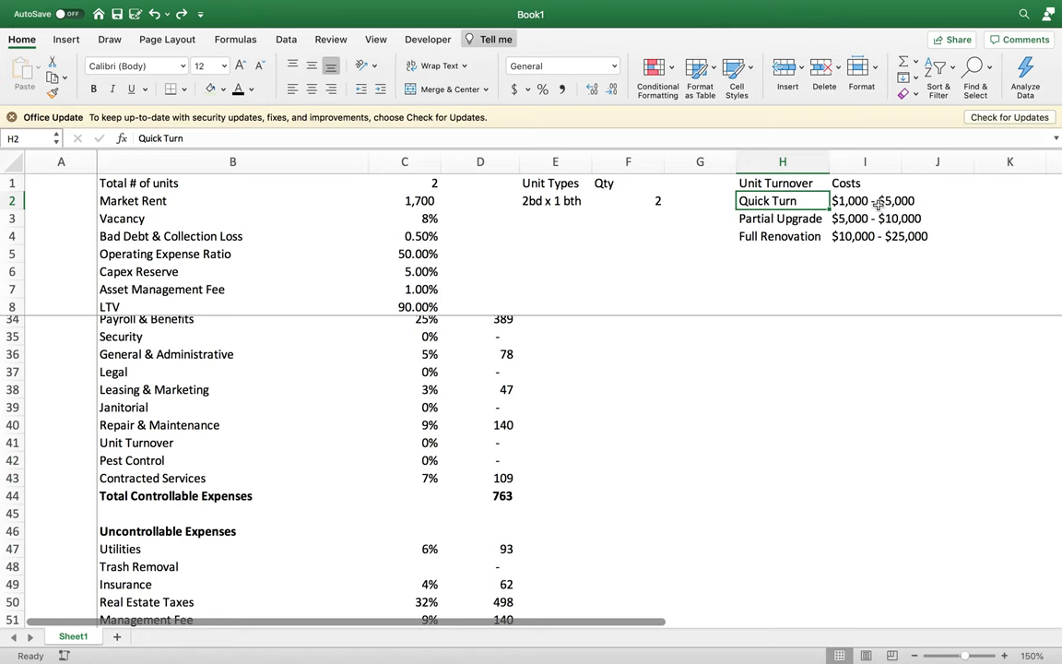
{"action": "left_click", "coordinate": [876, 204]}
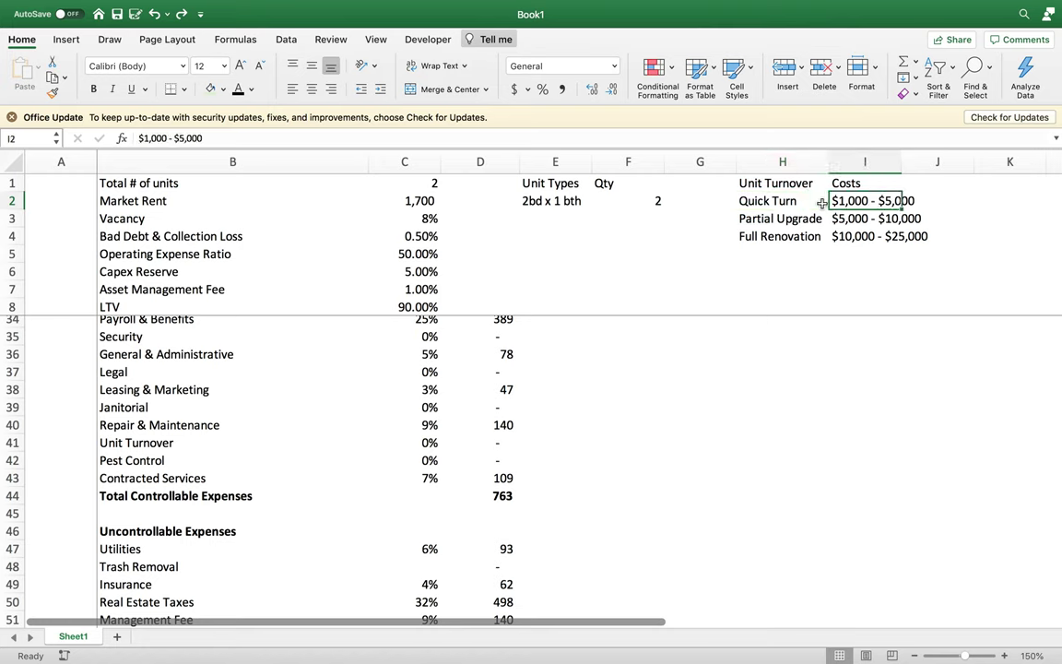
{"action": "key", "text": "Left"}
{"action": "key", "text": "Down"}
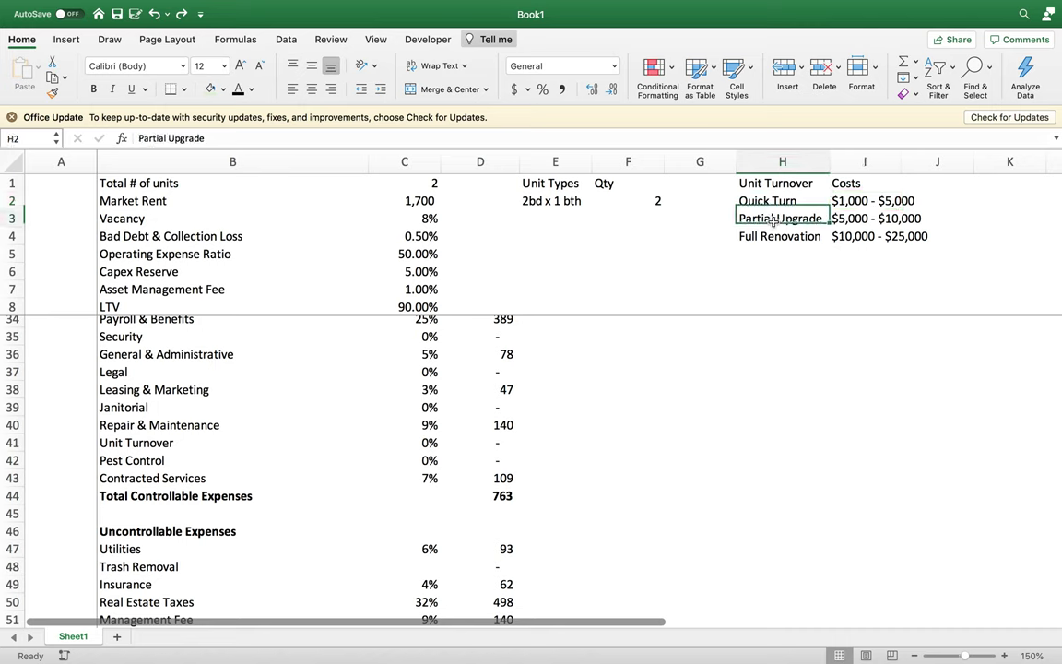
{"action": "key", "text": "Right"}
{"action": "key", "text": "Left"}
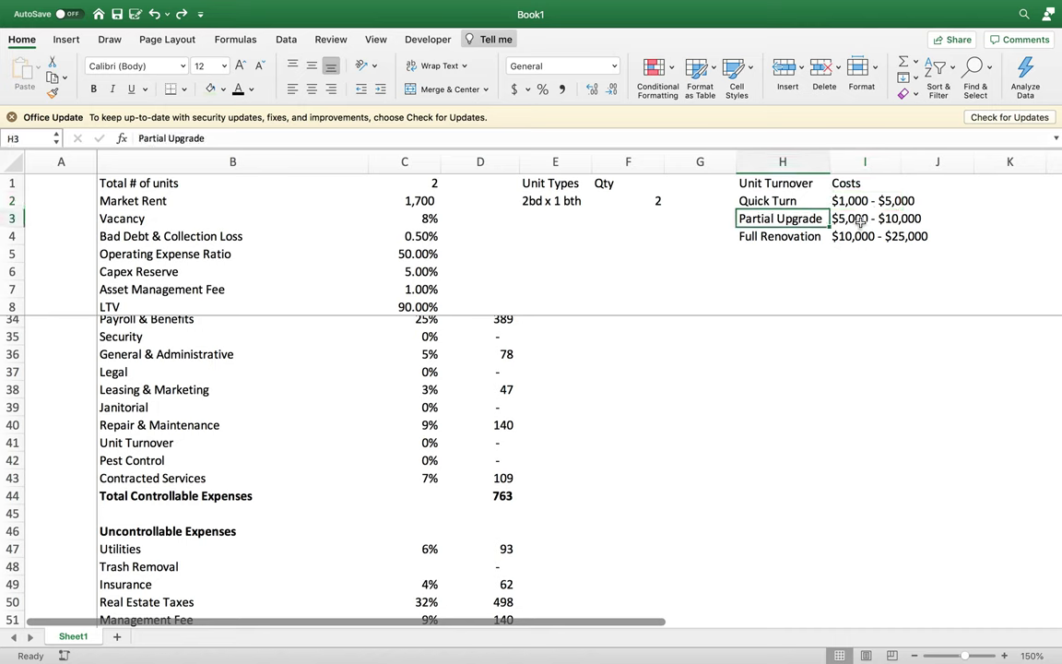
{"action": "key", "text": "Right"}
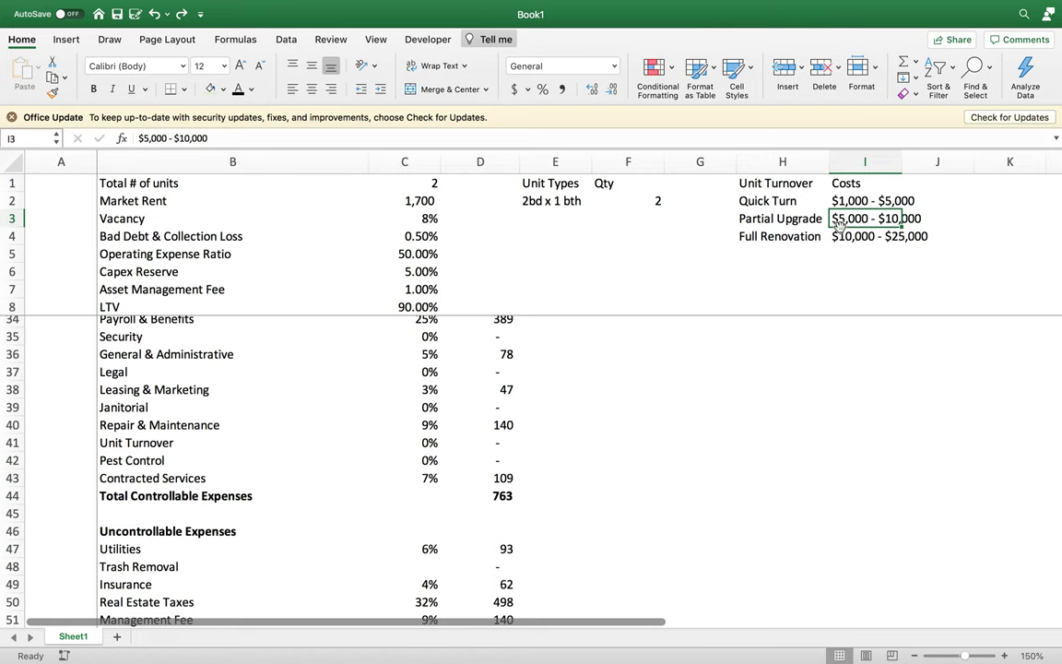
{"action": "left_click", "coordinate": [749, 236]}
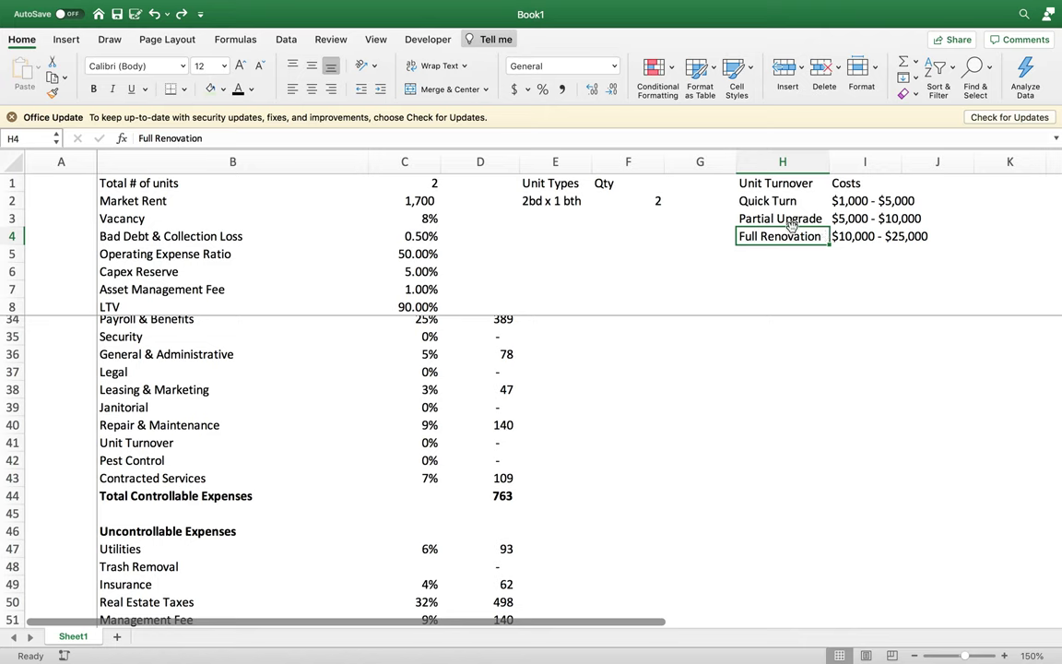
{"action": "key", "text": "Tab"}
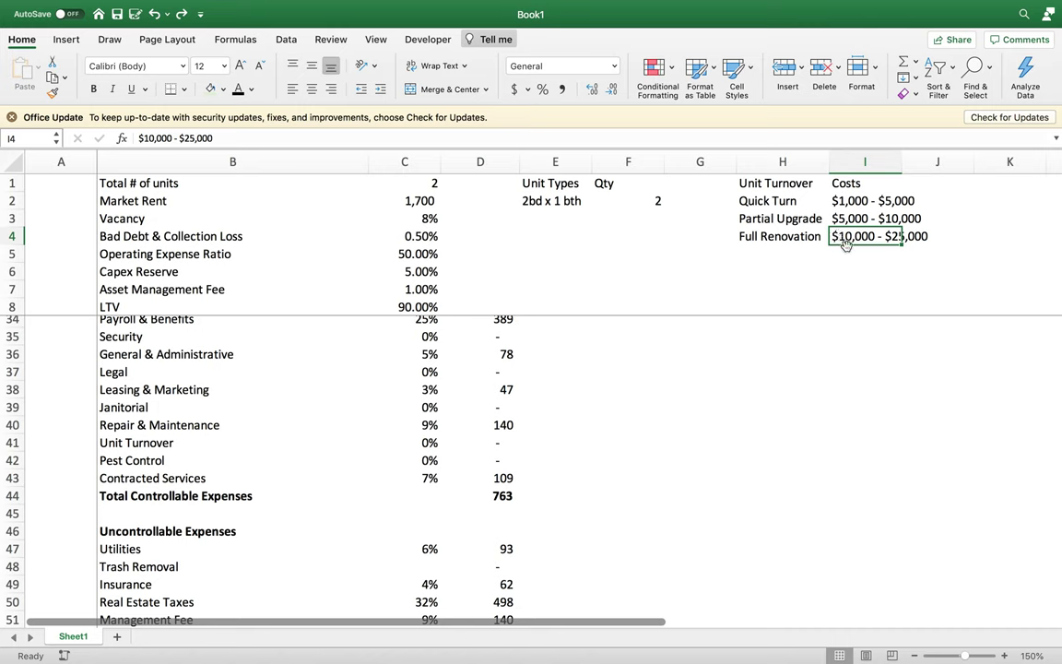
{"action": "left_click", "coordinate": [756, 233]}
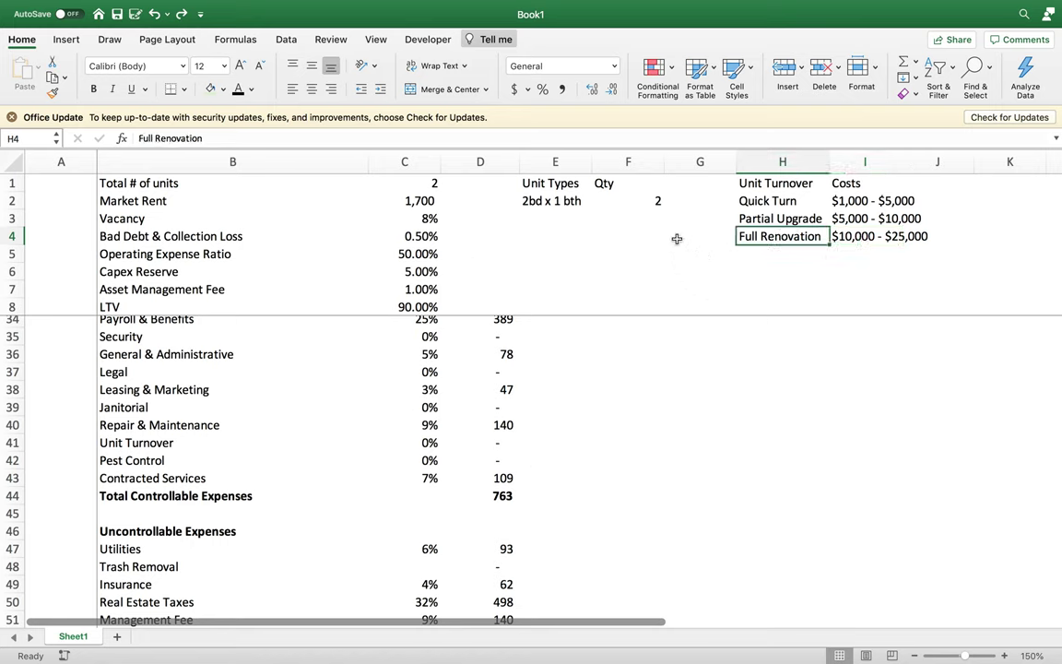
- Examine the Unit Turnover line's percentage and the Month 1 formula behind it
{"action": "left_click", "coordinate": [479, 447]}
{"action": "left_click_drag", "start_coordinate": [112, 444], "coordinate": [468, 444]}
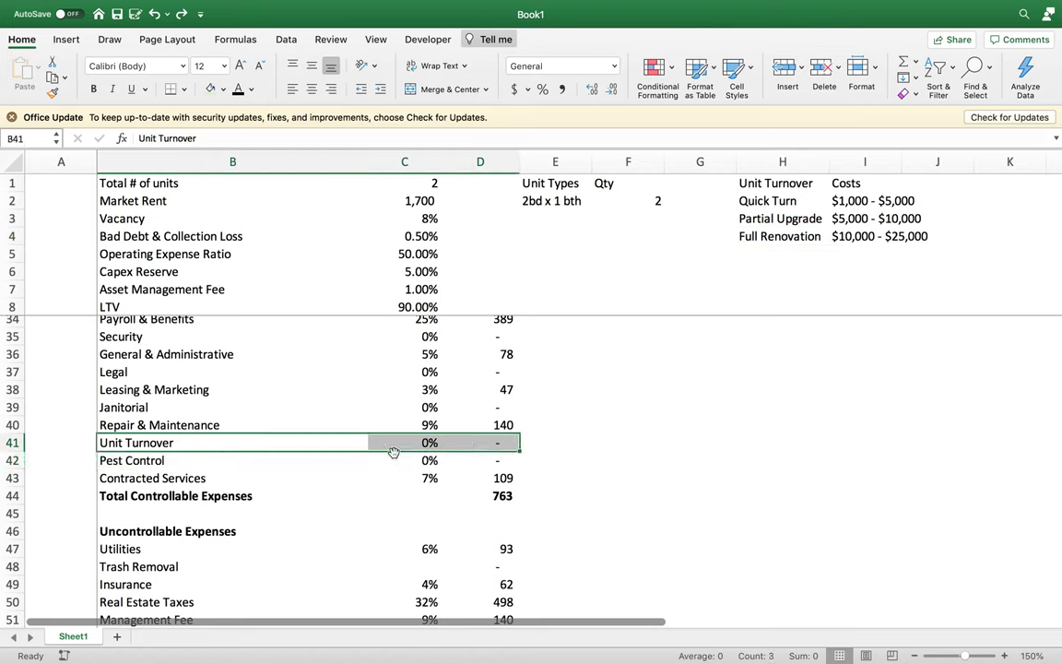
{"action": "left_click", "coordinate": [492, 443]}
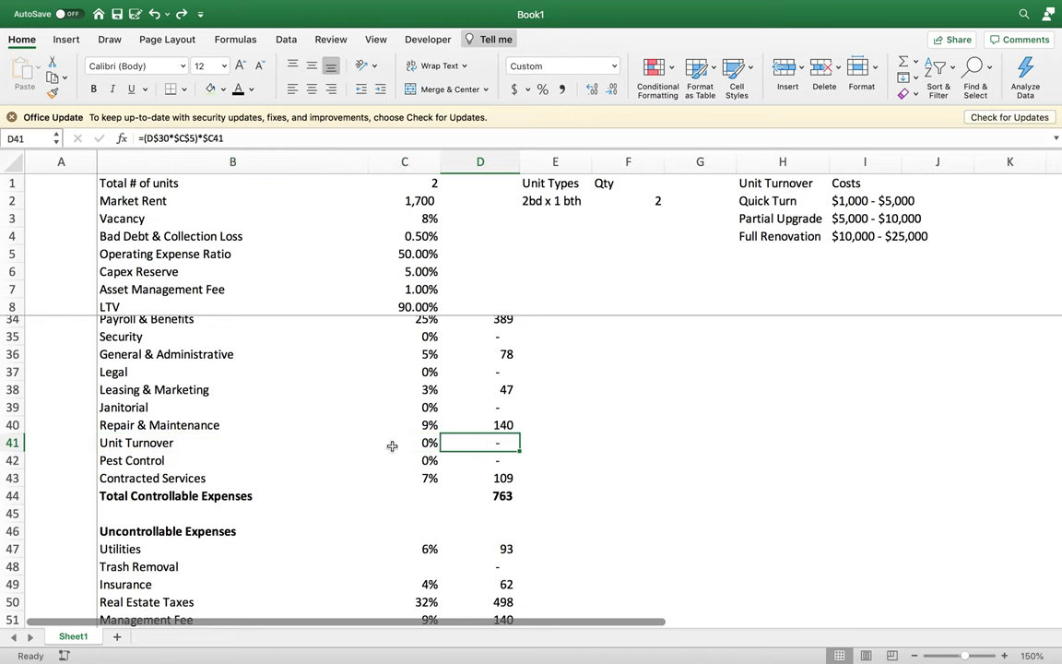
{"action": "left_click_drag", "start_coordinate": [209, 443], "coordinate": [481, 449]}
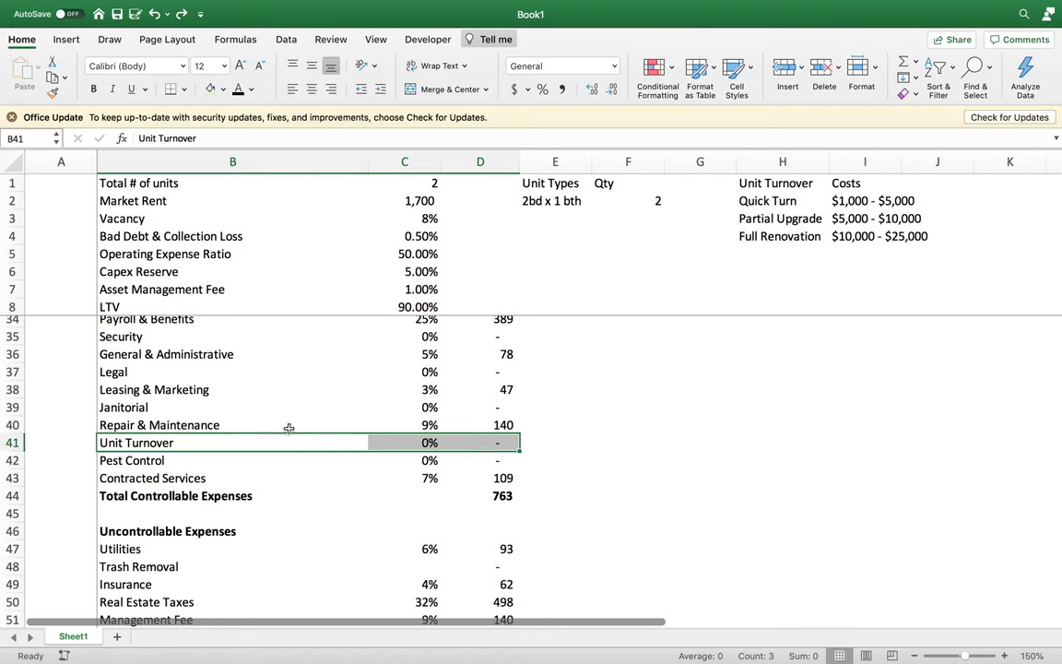
- Examine the Pest Control line alongside Repair & Maintenance, and the Contracted Services line with its Month 1 formula
{"action": "left_click_drag", "start_coordinate": [171, 467], "coordinate": [498, 461]}
{"action": "left_click_drag", "start_coordinate": [214, 425], "coordinate": [498, 426]}
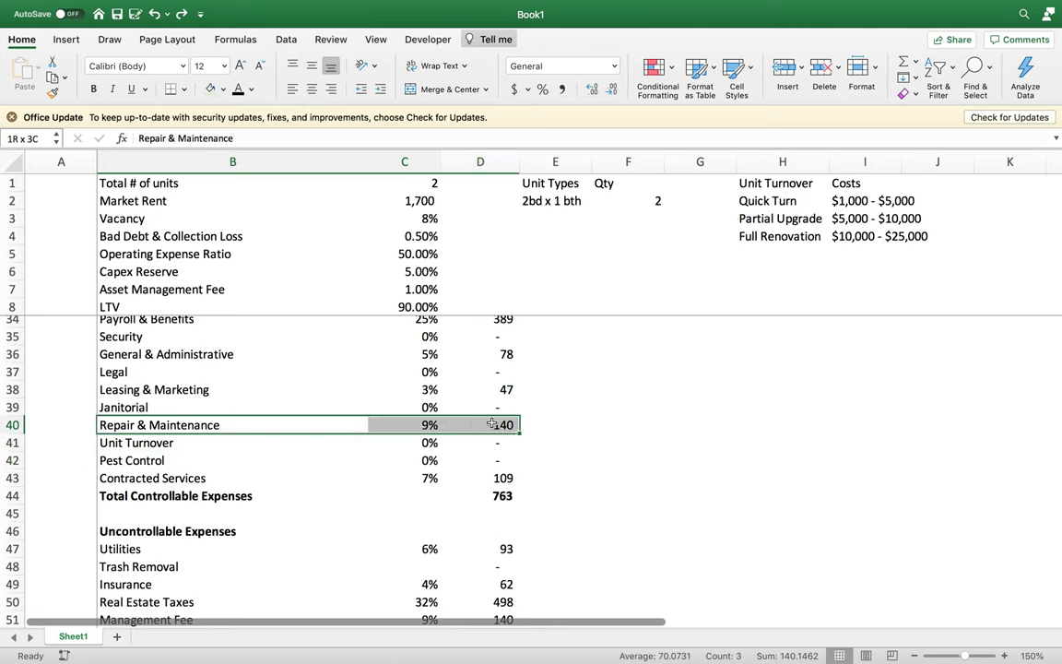
{"action": "left_click_drag", "start_coordinate": [221, 461], "coordinate": [491, 455]}
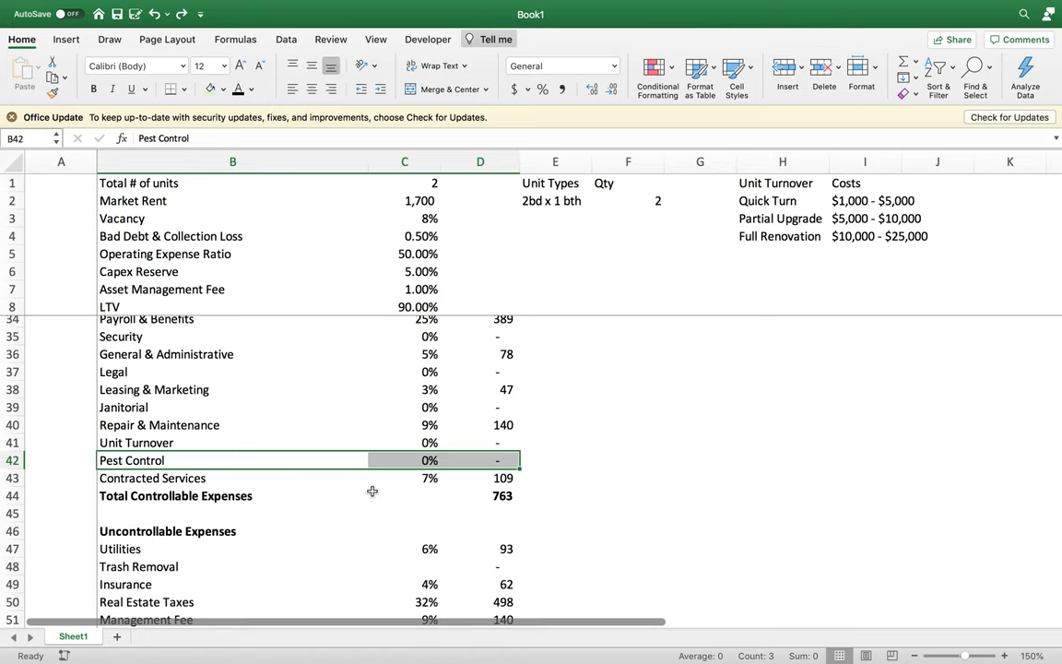
{"action": "left_click_drag", "start_coordinate": [189, 479], "coordinate": [488, 472]}
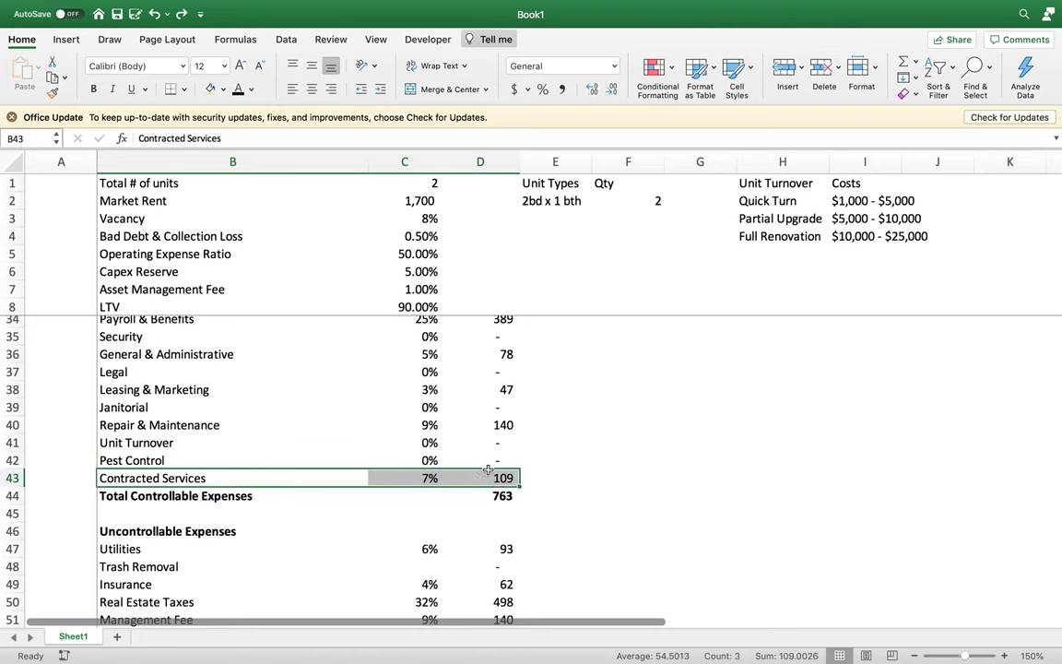
{"action": "left_click", "coordinate": [486, 474]}
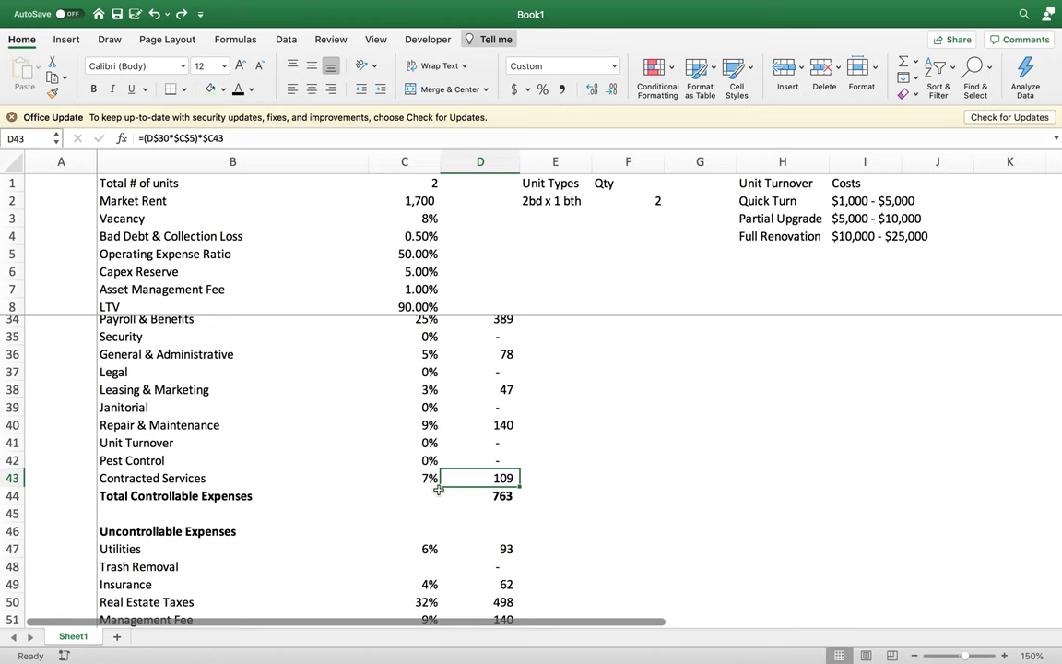
{"action": "left_click_drag", "start_coordinate": [184, 477], "coordinate": [489, 477]}
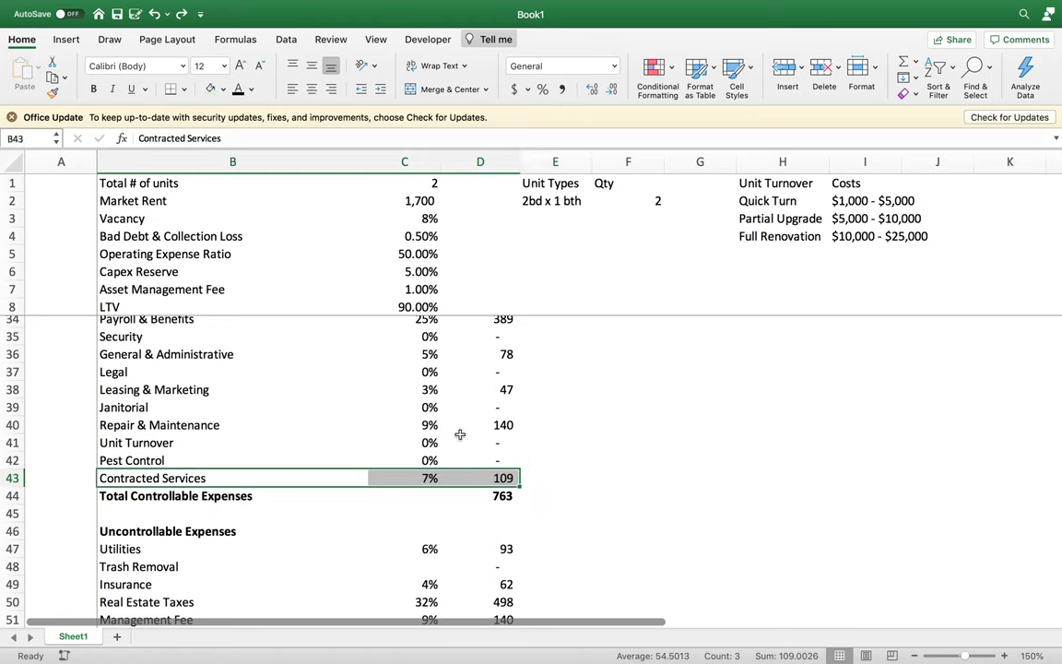
- Examine the Uncontrollable Expenses section's Utilities line, its percentage and its Month 1 formula
{"action": "scroll", "coordinate": [456, 438], "scroll_direction": "down", "scroll_amount": 1}
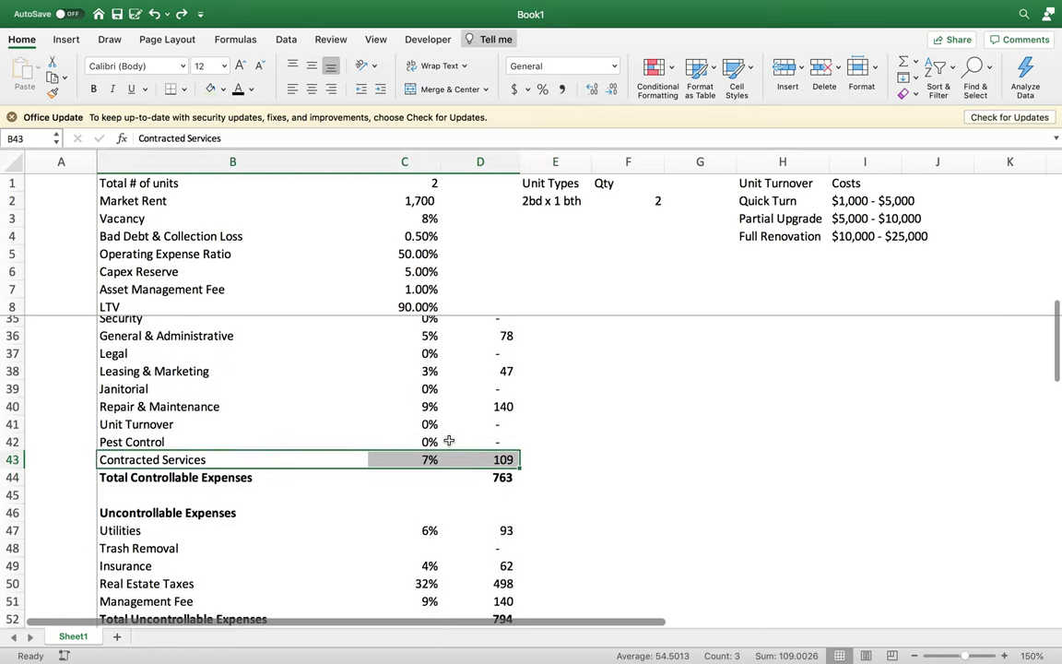
{"action": "scroll", "coordinate": [449, 441], "scroll_direction": "down", "scroll_amount": 5}
{"action": "scroll", "coordinate": [449, 441], "scroll_direction": "down", "scroll_amount": 2}
{"action": "scroll", "coordinate": [447, 442], "scroll_direction": "down", "scroll_amount": 1}
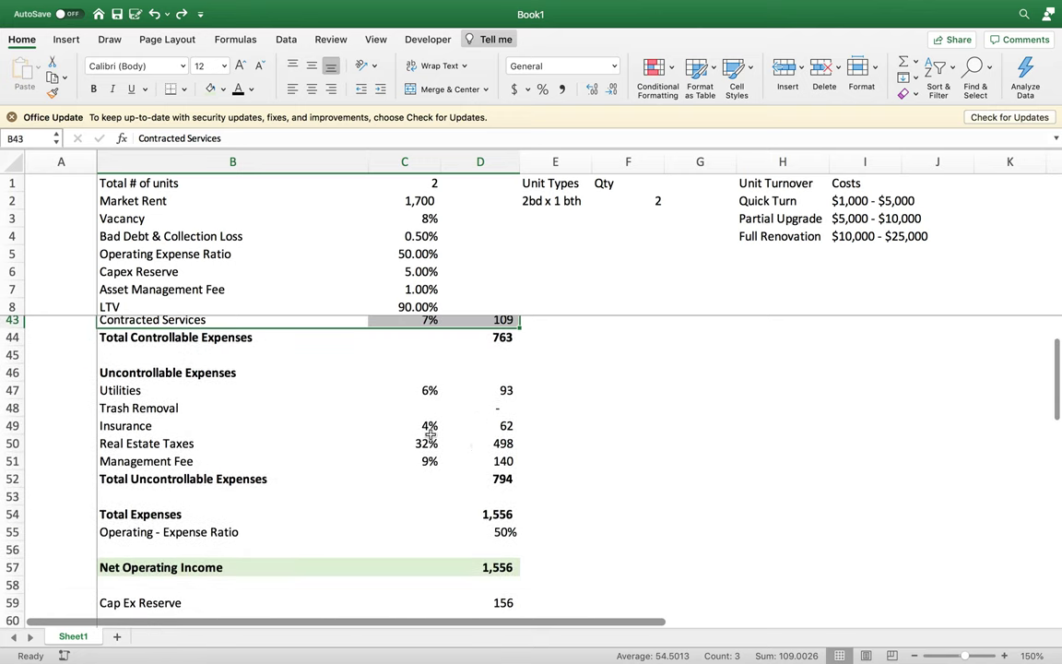
{"action": "left_click", "coordinate": [138, 372]}
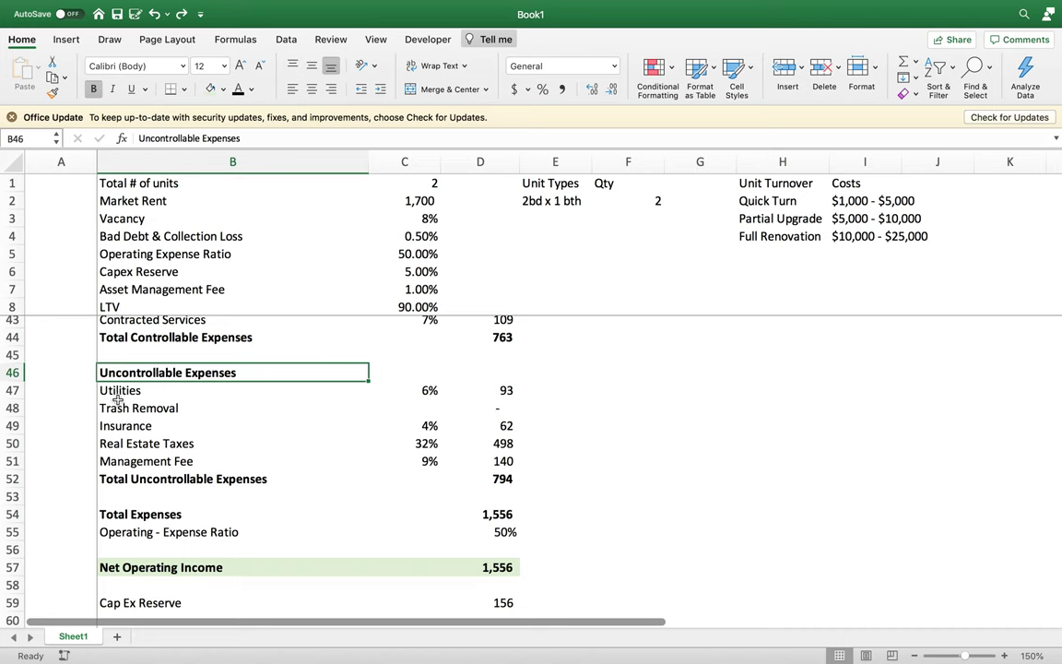
{"action": "left_click_drag", "start_coordinate": [119, 391], "coordinate": [502, 391]}
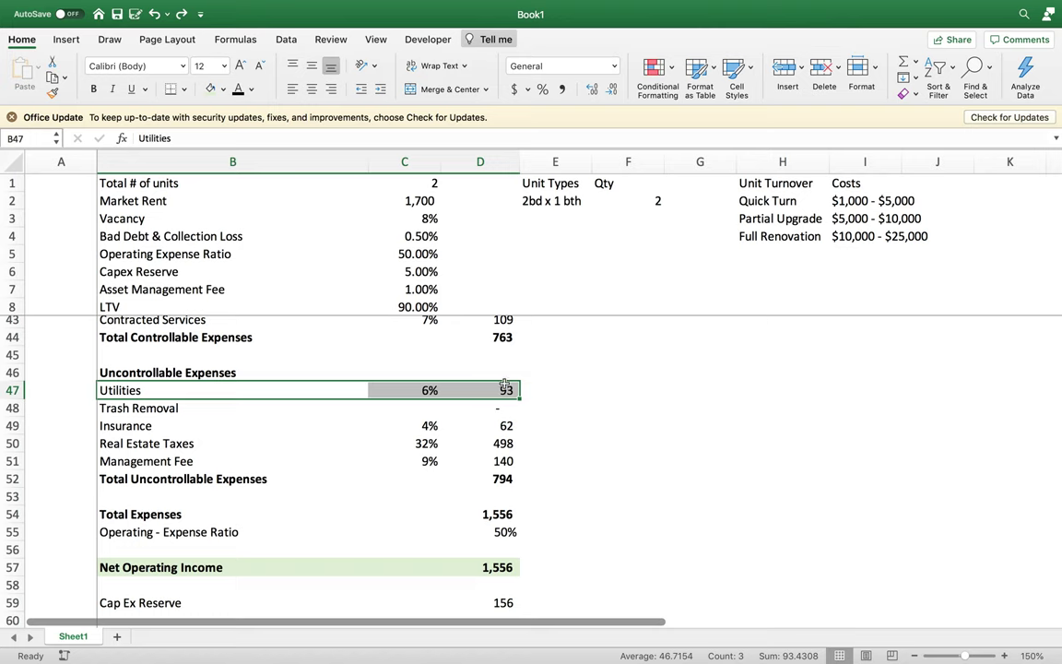
{"action": "left_click", "coordinate": [506, 385]}
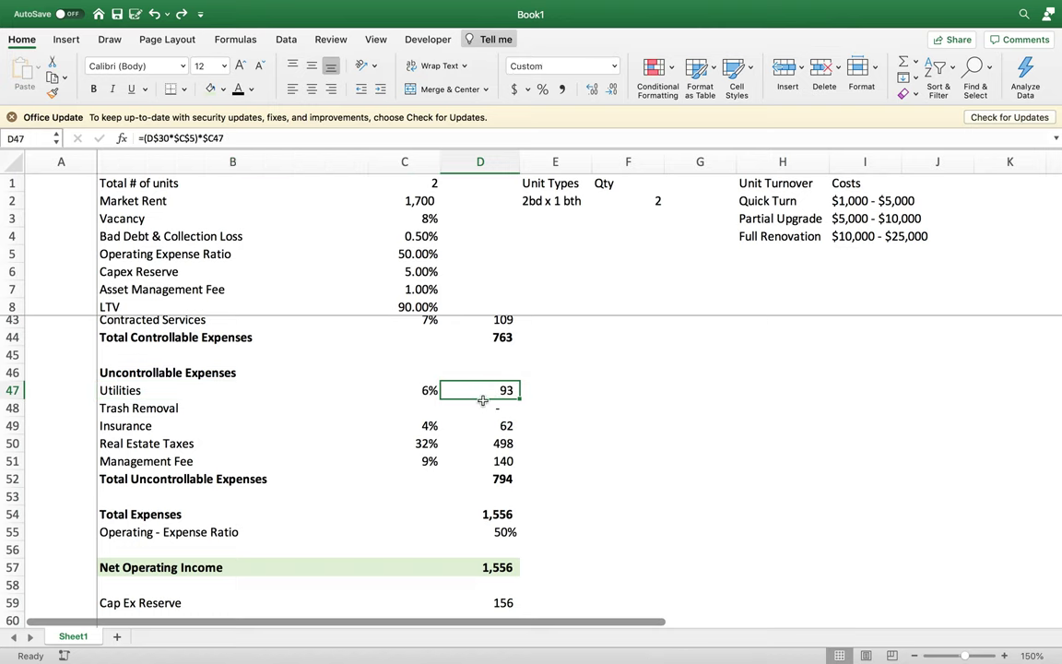
{"action": "left_click", "coordinate": [147, 394]}
{"action": "left_click", "coordinate": [498, 397]}
- Examine the Trash Removal line and compare it with the Utilities line above it
{"action": "left_click_drag", "start_coordinate": [143, 408], "coordinate": [474, 406]}
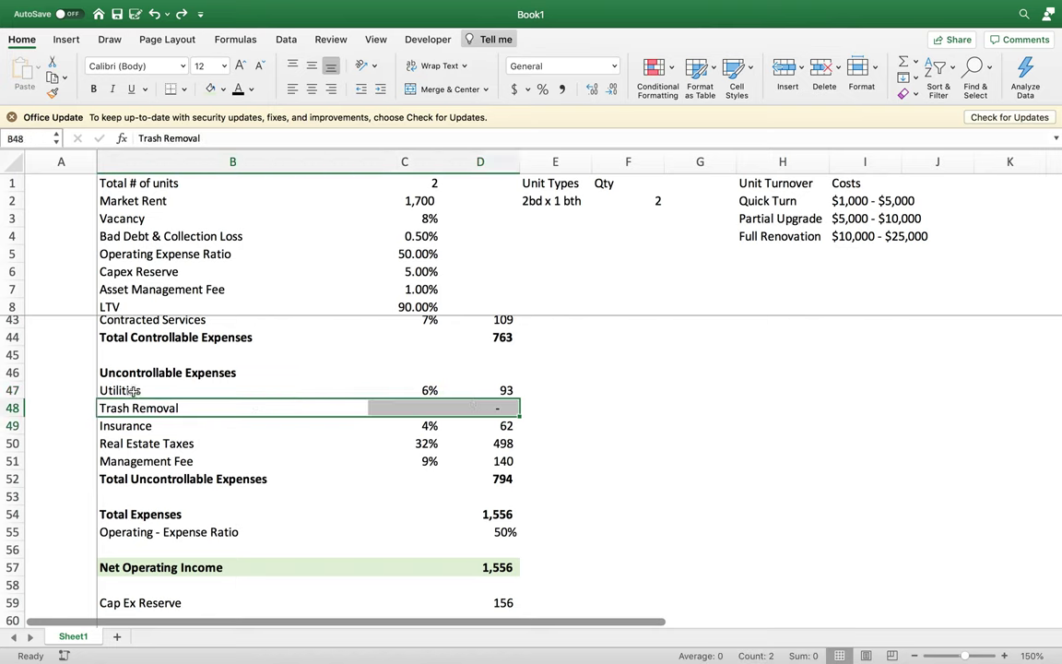
{"action": "left_click_drag", "start_coordinate": [220, 396], "coordinate": [237, 411]}
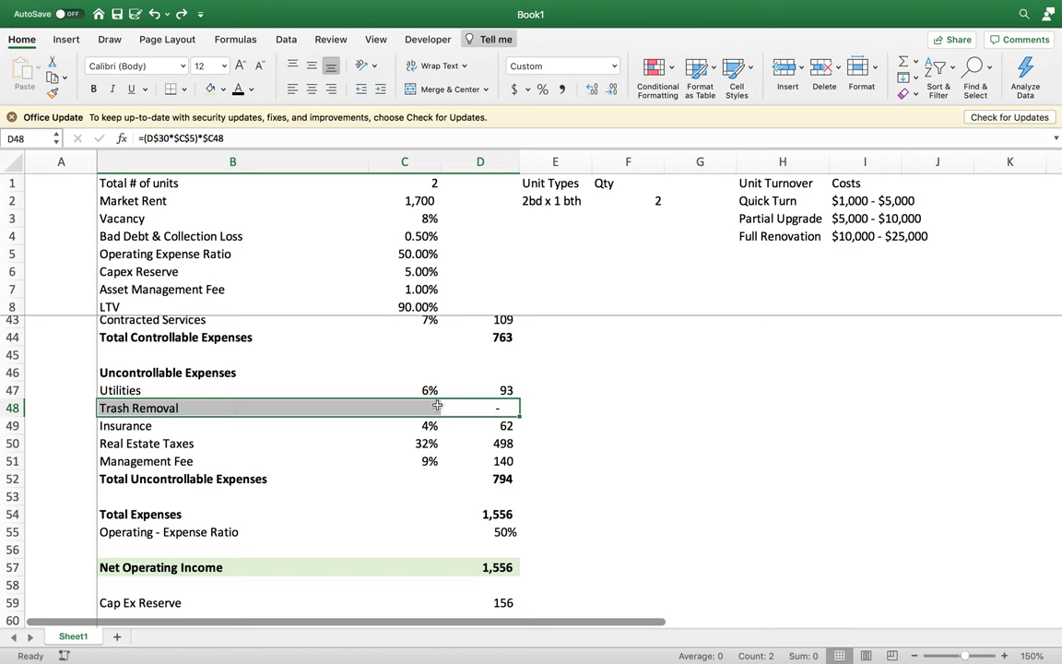
{"action": "left_click", "coordinate": [499, 408]}
{"action": "left_click_drag", "start_coordinate": [143, 408], "coordinate": [422, 392]}
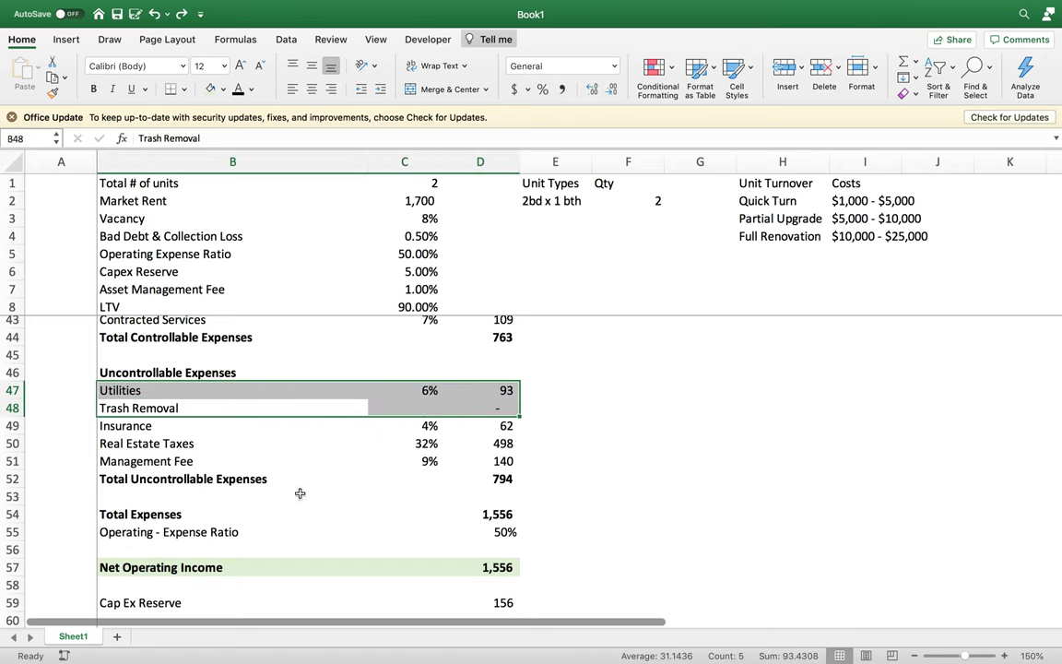
- Examine the Insurance, Real Estate Taxes and Management Fee lines, including the Month 1 Management Fee formula
{"action": "left_click_drag", "start_coordinate": [162, 431], "coordinate": [482, 429]}
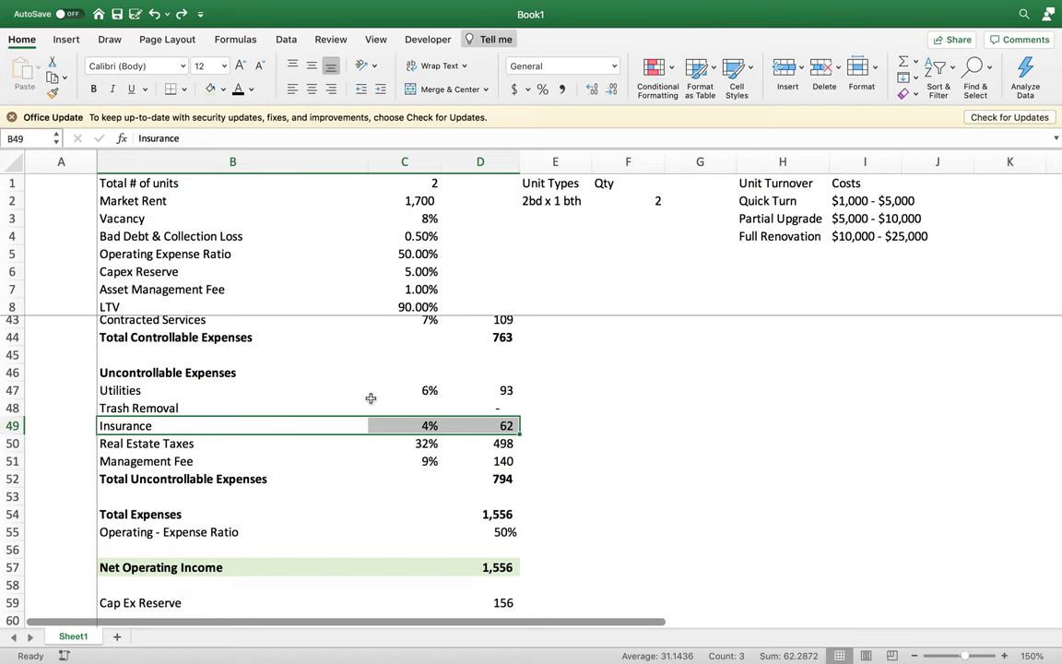
{"action": "left_click", "coordinate": [134, 443]}
{"action": "left_click_drag", "start_coordinate": [135, 443], "coordinate": [507, 445]}
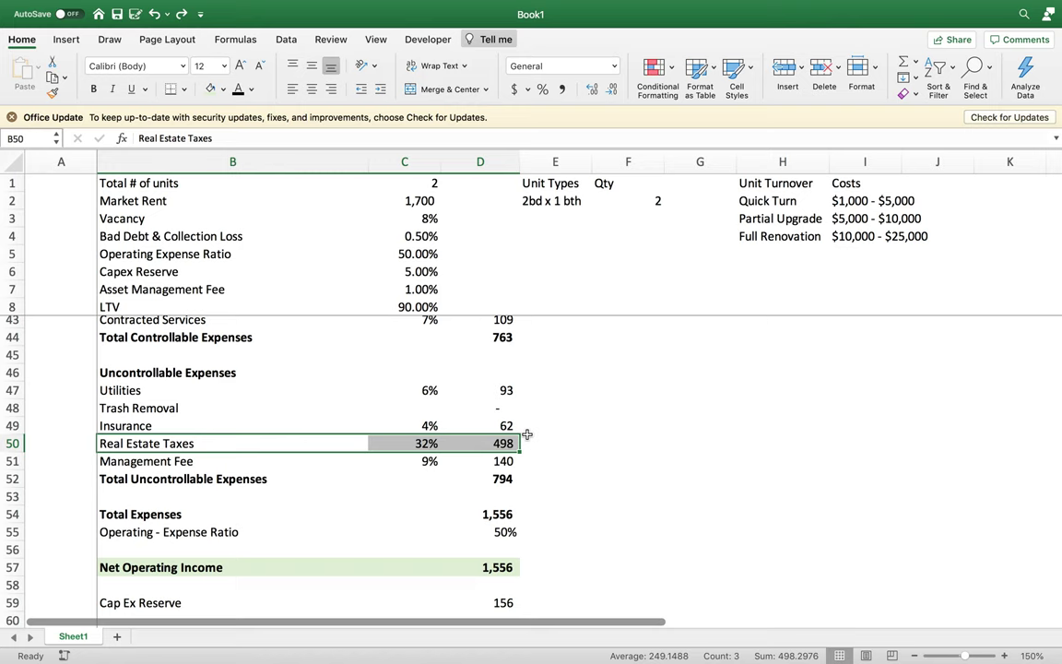
{"action": "left_click_drag", "start_coordinate": [149, 460], "coordinate": [509, 460]}
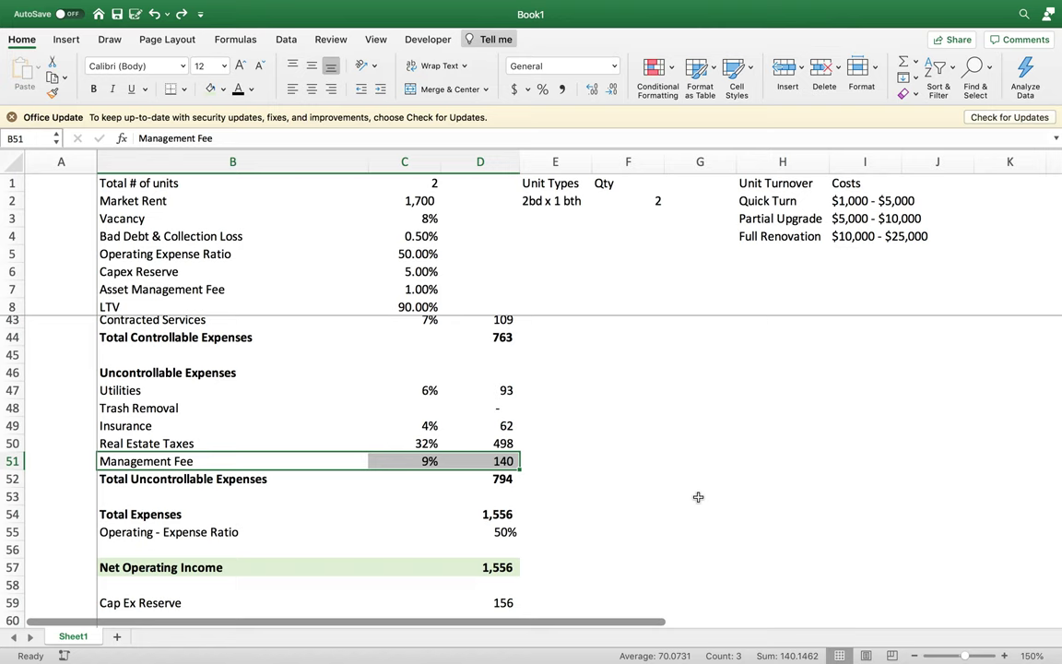
{"action": "left_click", "coordinate": [466, 460]}
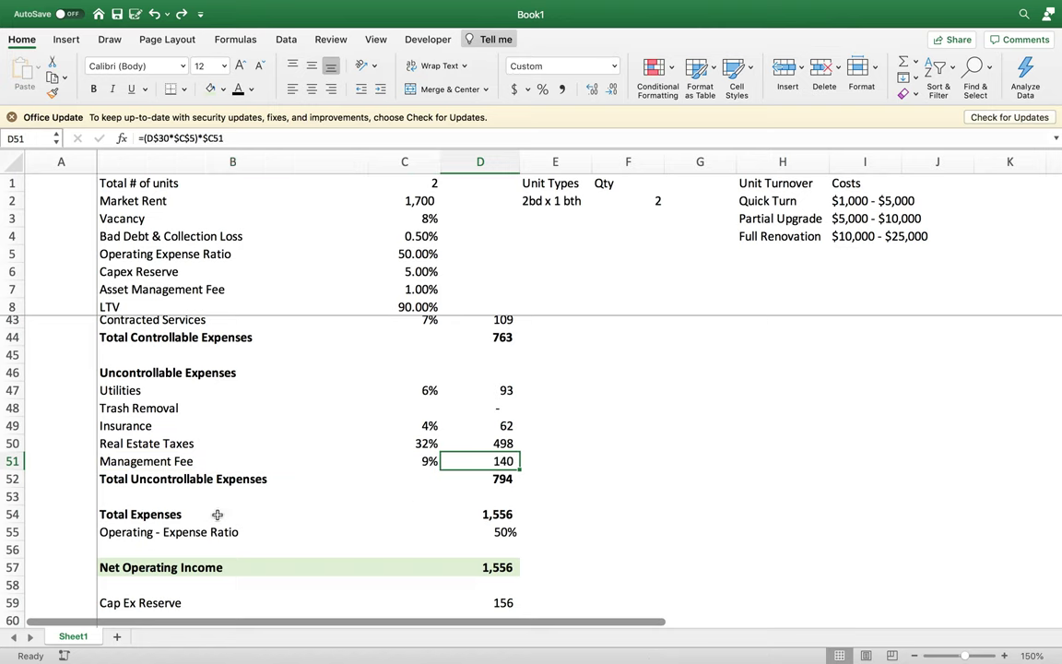
- Examine the Month 1 formulas for Total Expenses and Operating - Expense Ratio, comparing the ratio with the Operating Expense Ratio assumption
{"action": "left_click", "coordinate": [146, 516]}
{"action": "left_click", "coordinate": [490, 515]}
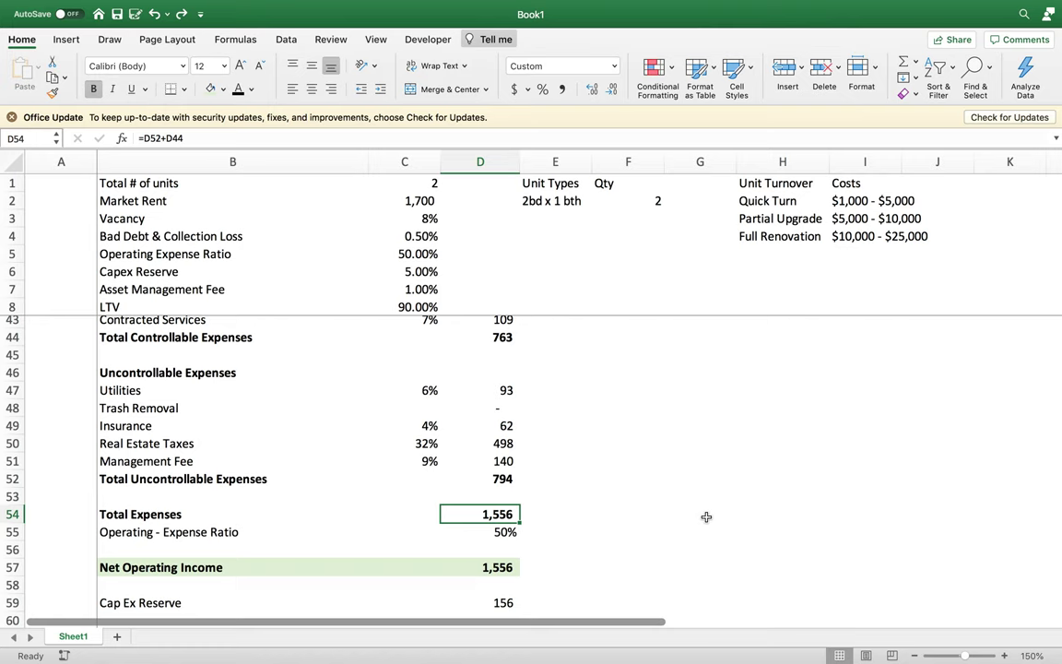
{"action": "key", "text": "Down"}
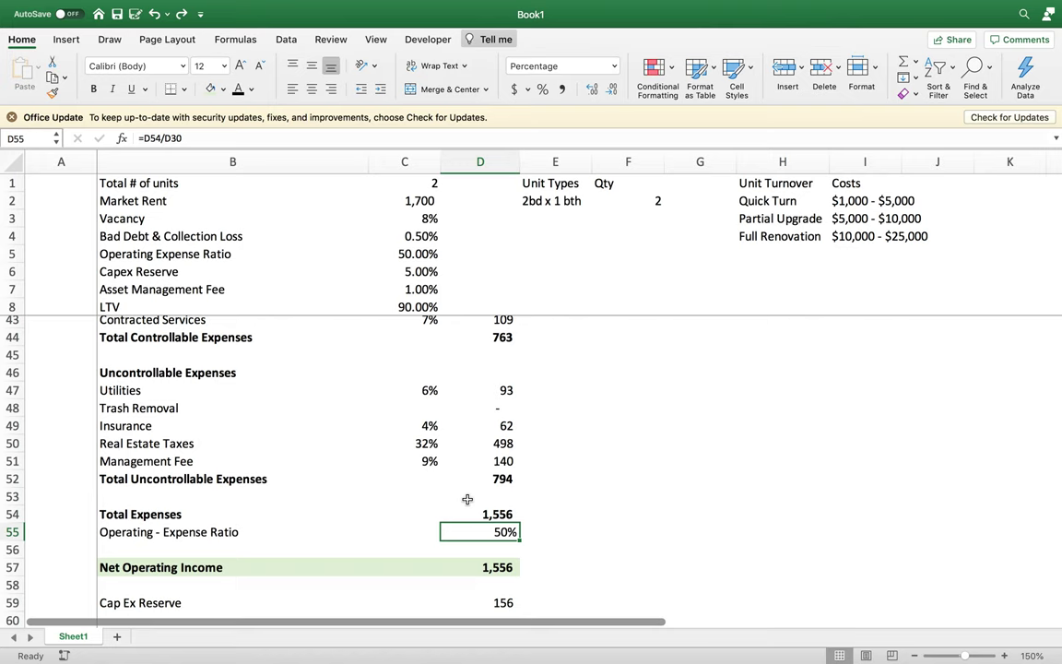
{"action": "left_click", "coordinate": [167, 256]}
{"action": "left_click", "coordinate": [373, 255]}
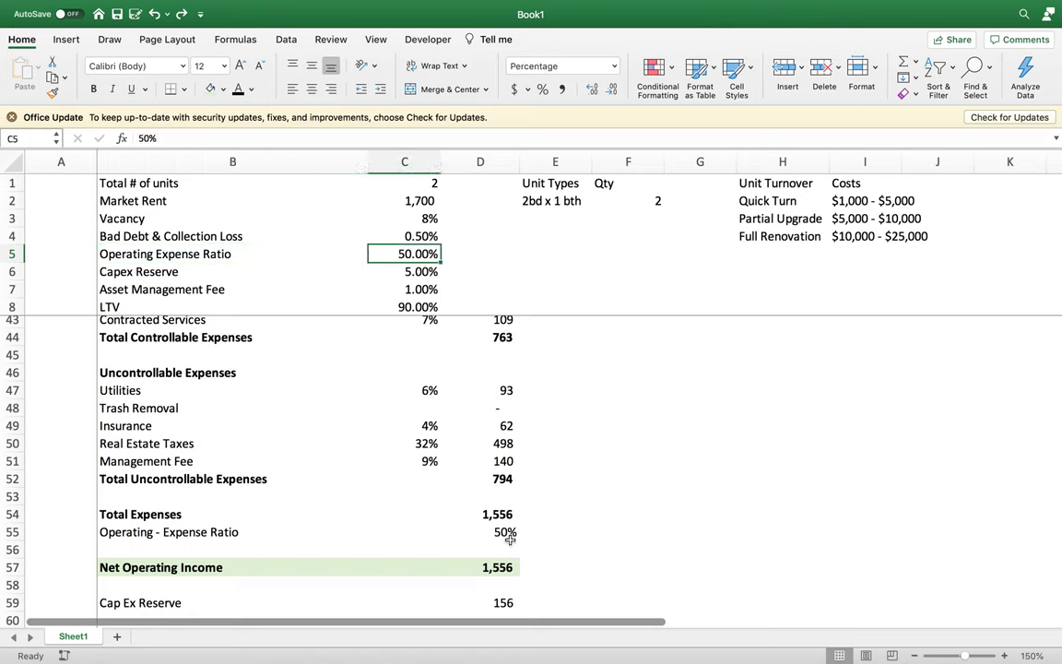
{"action": "left_click_drag", "start_coordinate": [509, 539], "coordinate": [166, 514]}
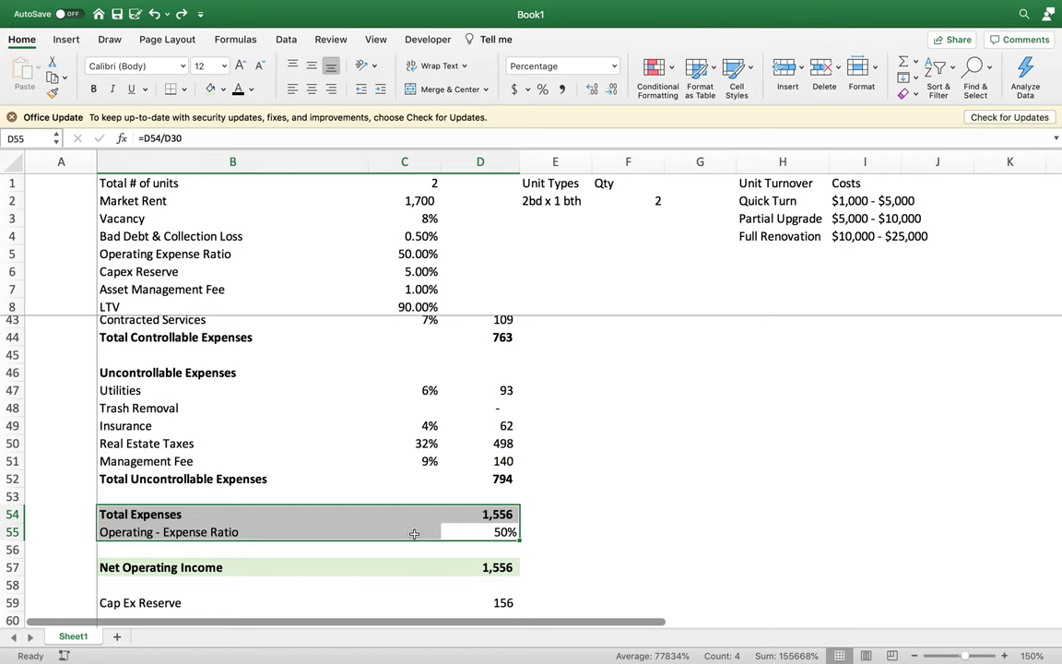
{"action": "left_click", "coordinate": [595, 547]}
{"action": "left_click", "coordinate": [332, 533]}
{"action": "left_click_drag", "start_coordinate": [445, 526], "coordinate": [171, 513]}
{"action": "scroll", "coordinate": [172, 512], "scroll_direction": "down", "scroll_amount": 4}
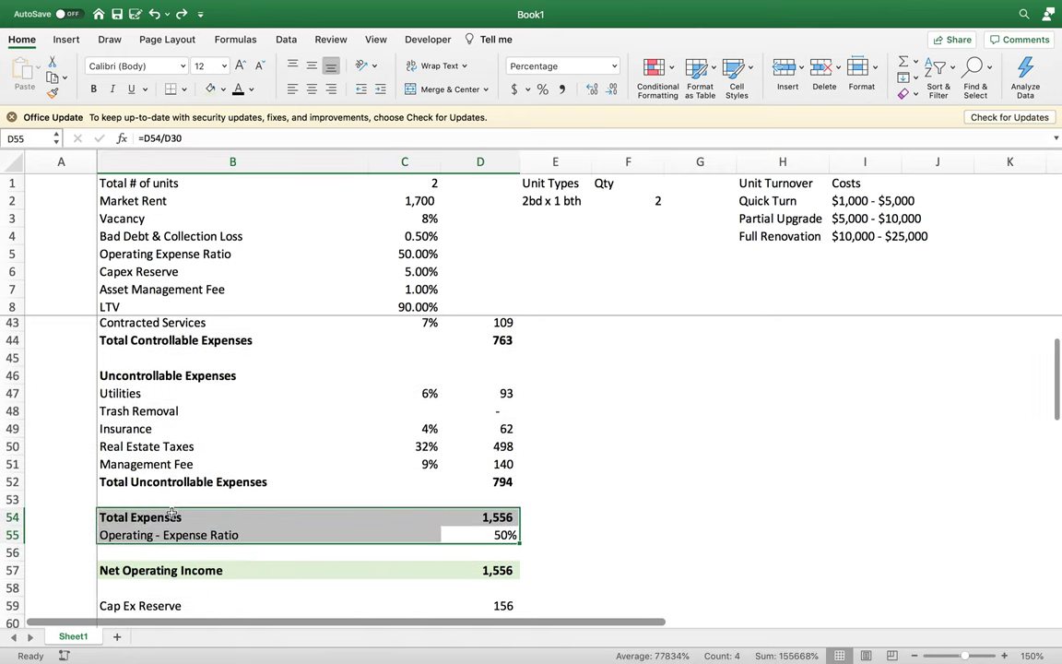
- Examine the Month 1 formulas for Net Operating Income and Cap Ex Reserve
{"action": "left_click", "coordinate": [498, 513]}
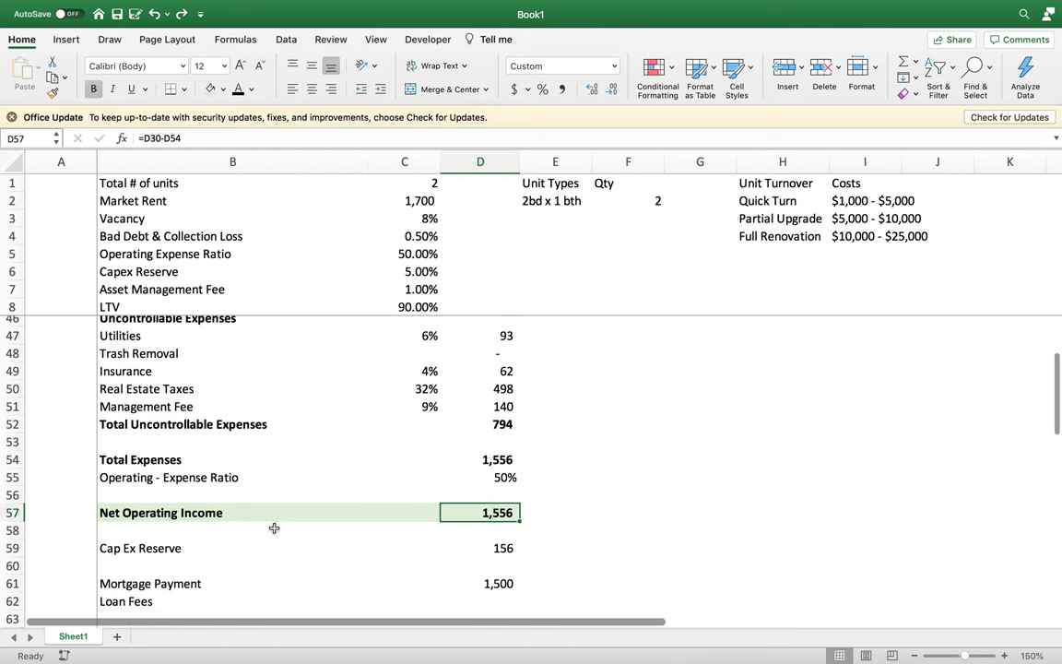
{"action": "scroll", "coordinate": [275, 527], "scroll_direction": "down", "scroll_amount": 3}
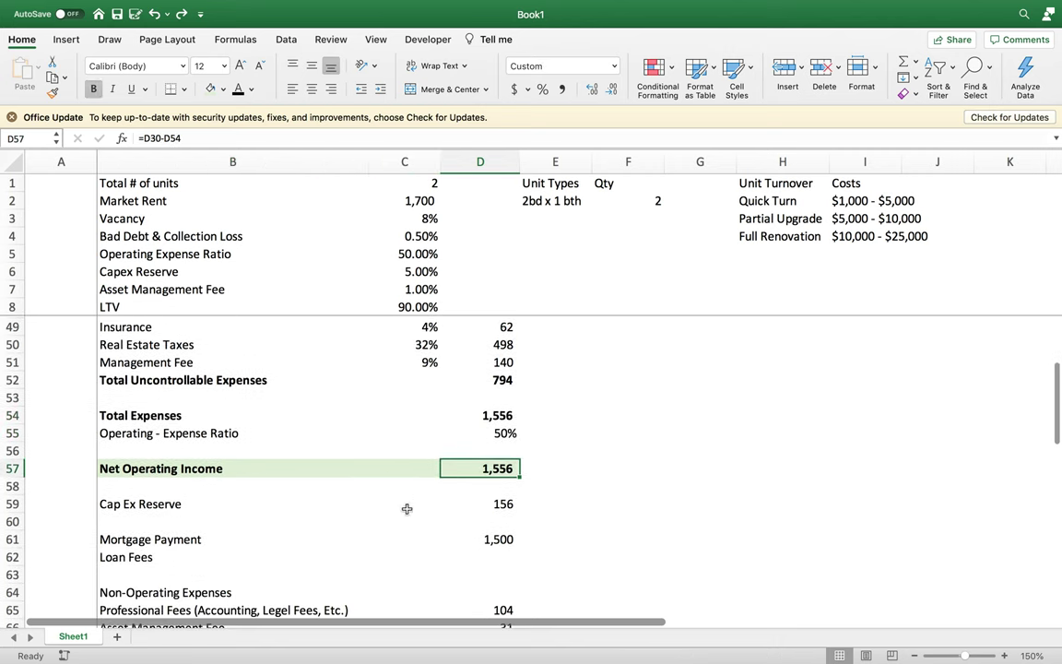
{"action": "scroll", "coordinate": [408, 507], "scroll_direction": "down", "scroll_amount": 3}
{"action": "scroll", "coordinate": [408, 512], "scroll_direction": "down", "scroll_amount": 2}
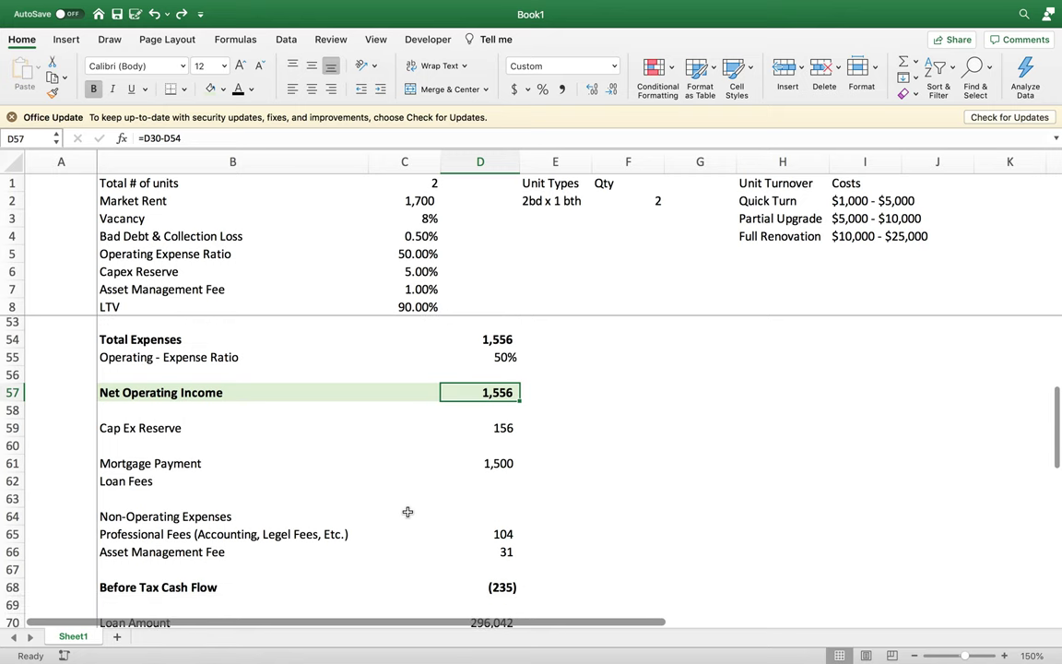
{"action": "scroll", "coordinate": [412, 510], "scroll_direction": "down", "scroll_amount": 2}
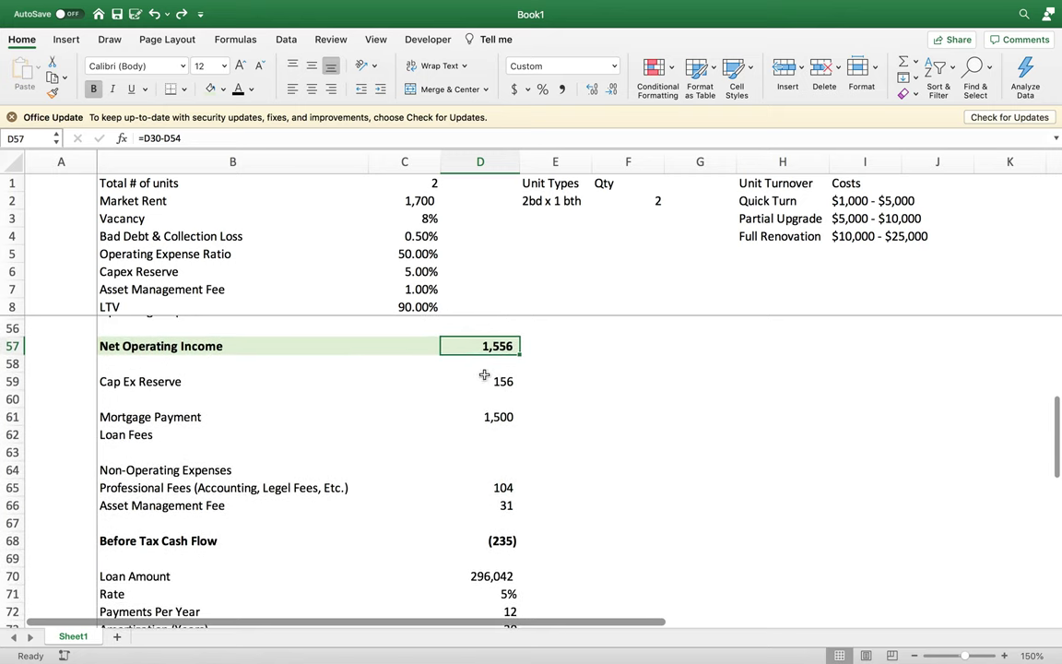
{"action": "left_click", "coordinate": [497, 382]}
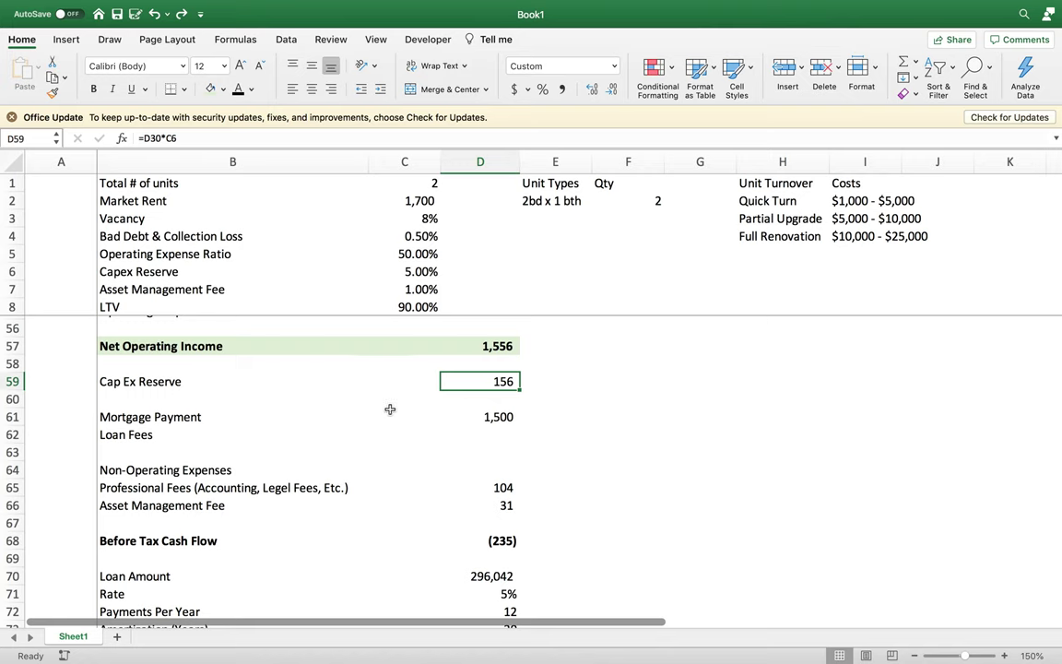
- Examine the Mortgage Payment and Loan Fees lines and the Month 1 Professional Fees formula under Non-Operating Expenses
{"action": "left_click_drag", "start_coordinate": [138, 417], "coordinate": [491, 430]}
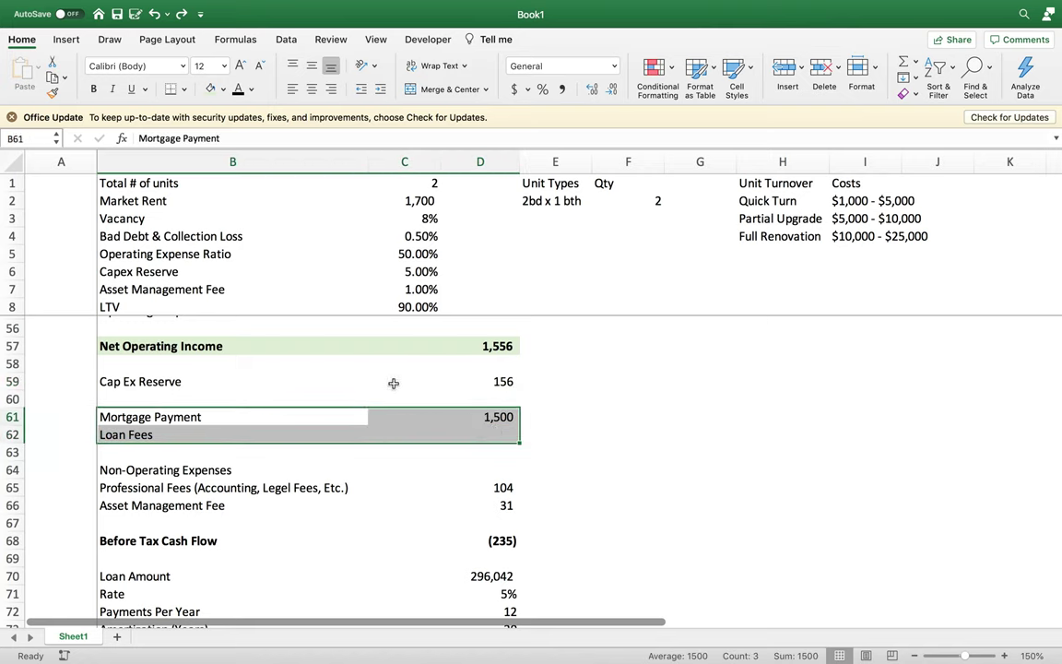
{"action": "left_click", "coordinate": [149, 476]}
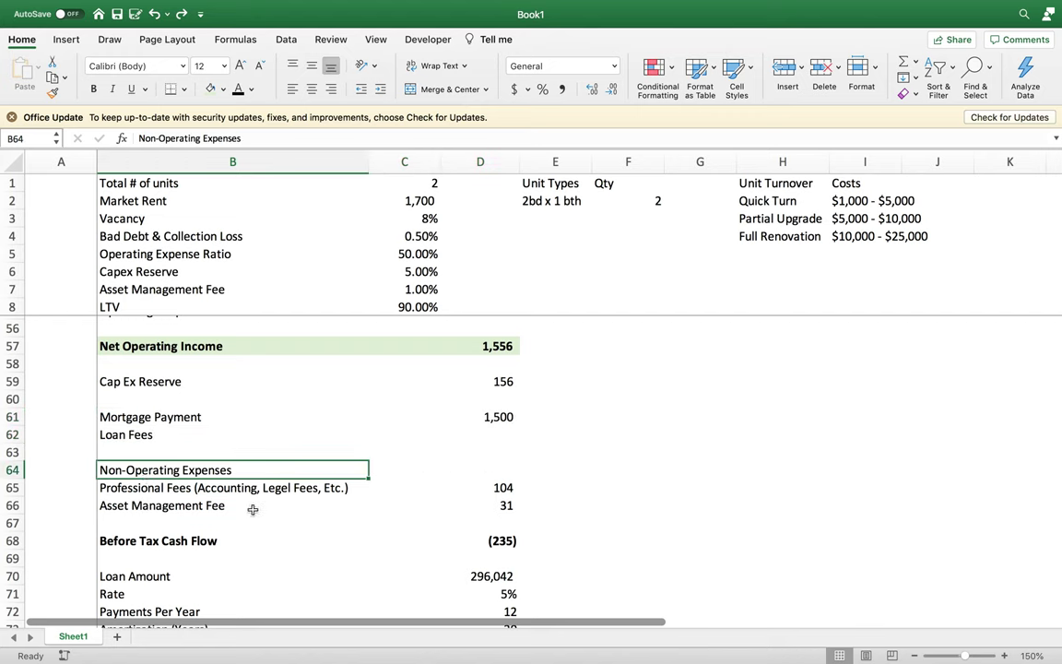
{"action": "left_click", "coordinate": [457, 484]}
{"action": "scroll", "coordinate": [490, 463], "scroll_direction": "down", "scroll_amount": 1}
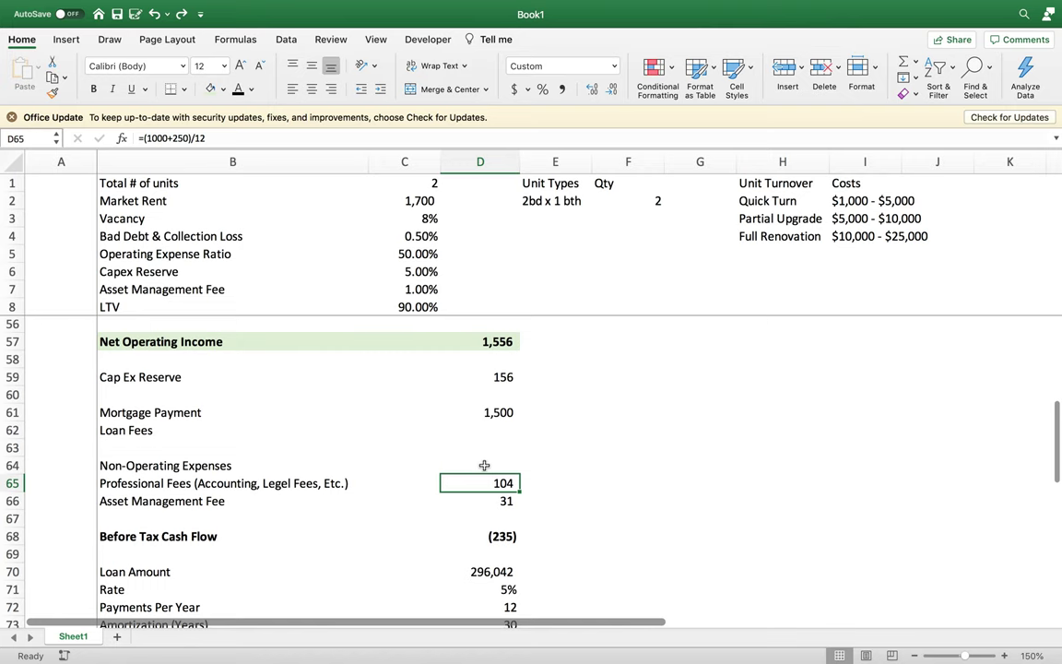
{"action": "left_click", "coordinate": [187, 487]}
{"action": "left_click_drag", "start_coordinate": [187, 487], "coordinate": [506, 498]}
- Examine the Month 1 Asset Management Fee formula and the Asset Management Fee assumption it references
{"action": "left_click", "coordinate": [138, 501]}
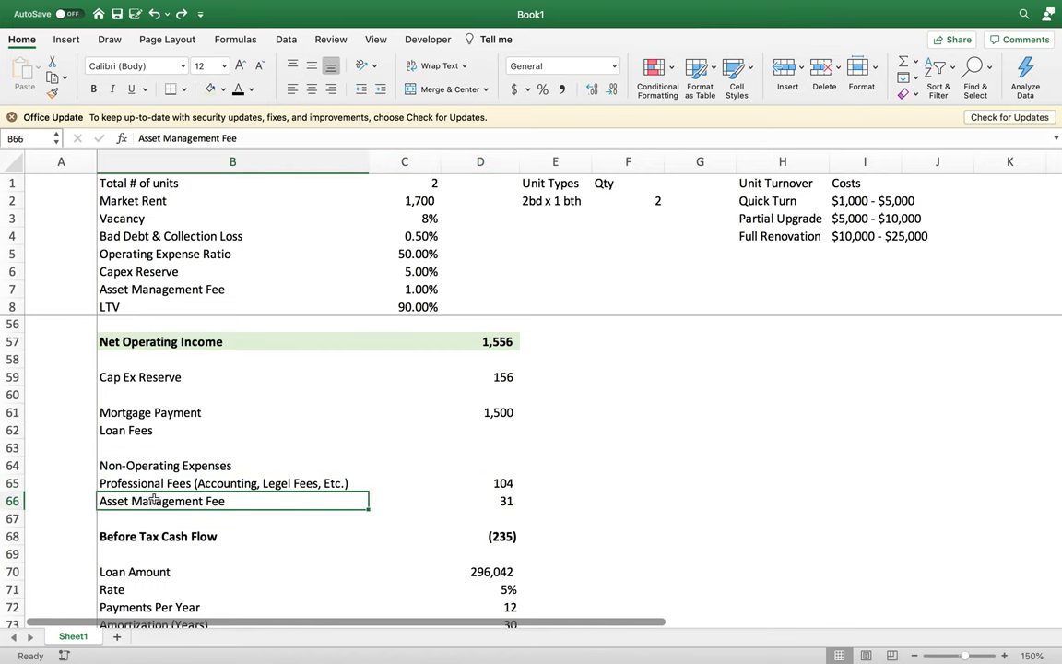
{"action": "left_click", "coordinate": [507, 501]}
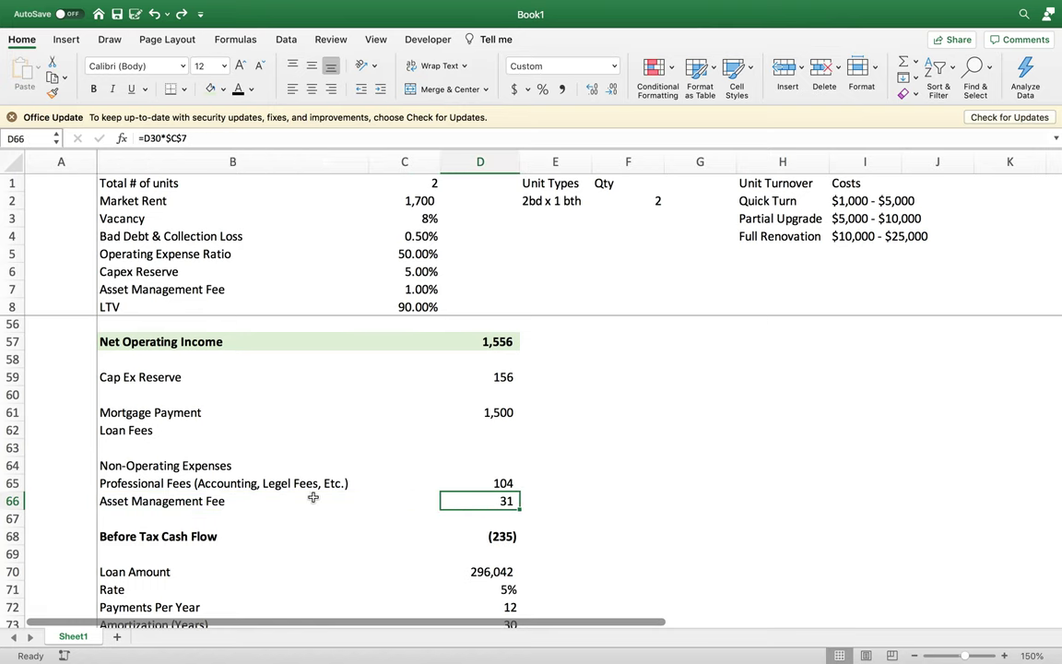
{"action": "left_click", "coordinate": [416, 289]}
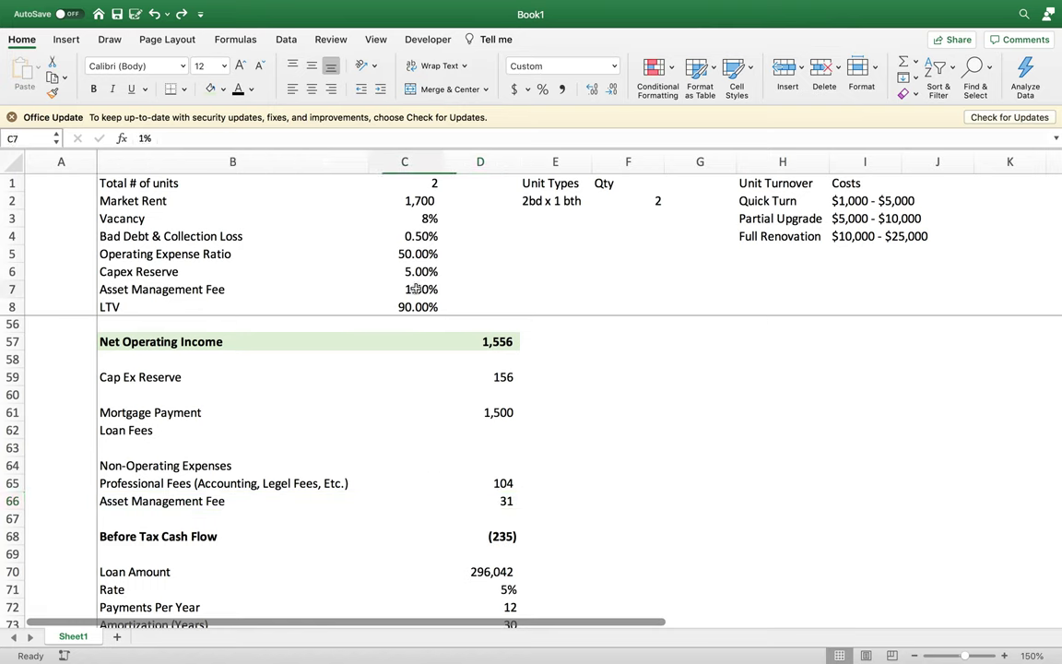
{"action": "left_click", "coordinate": [498, 502]}
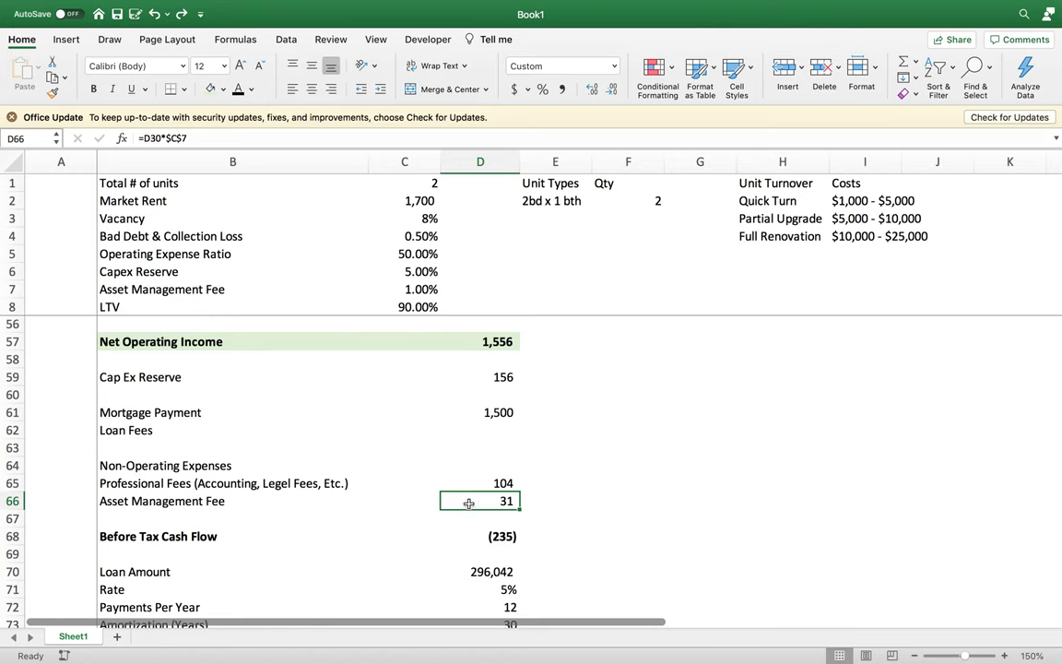
{"action": "left_click_drag", "start_coordinate": [190, 503], "coordinate": [453, 499]}
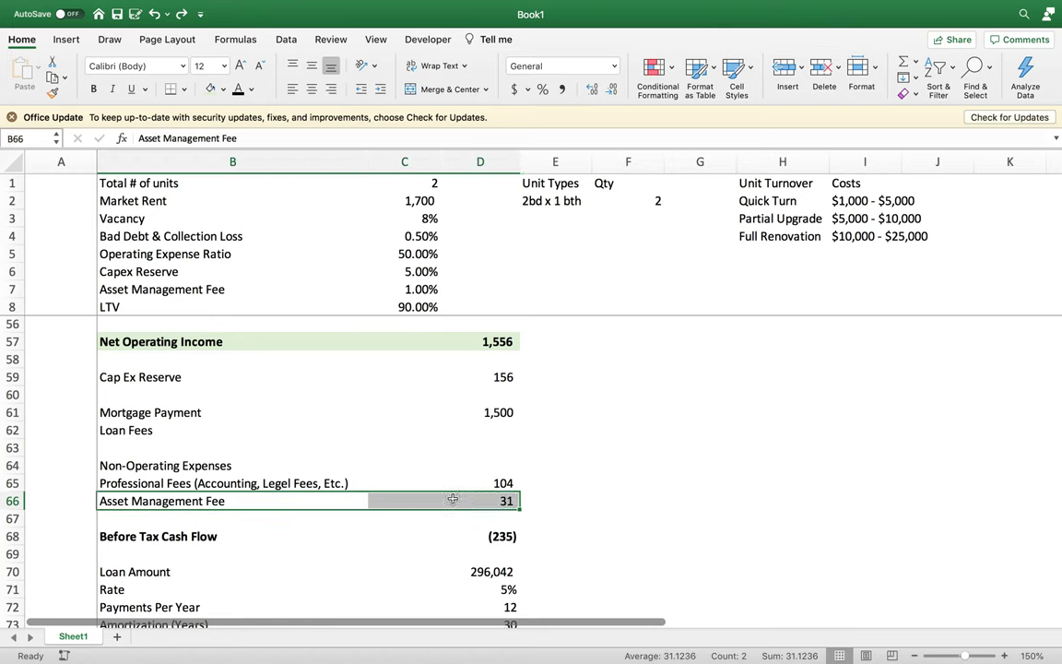
- Set the Asset Management Fee assumption to 2% and check the Month 1 Asset Management Fee
{"action": "left_click", "coordinate": [412, 289]}
{"action": "type", "text": "2"}
{"action": "key", "text": "Return"}
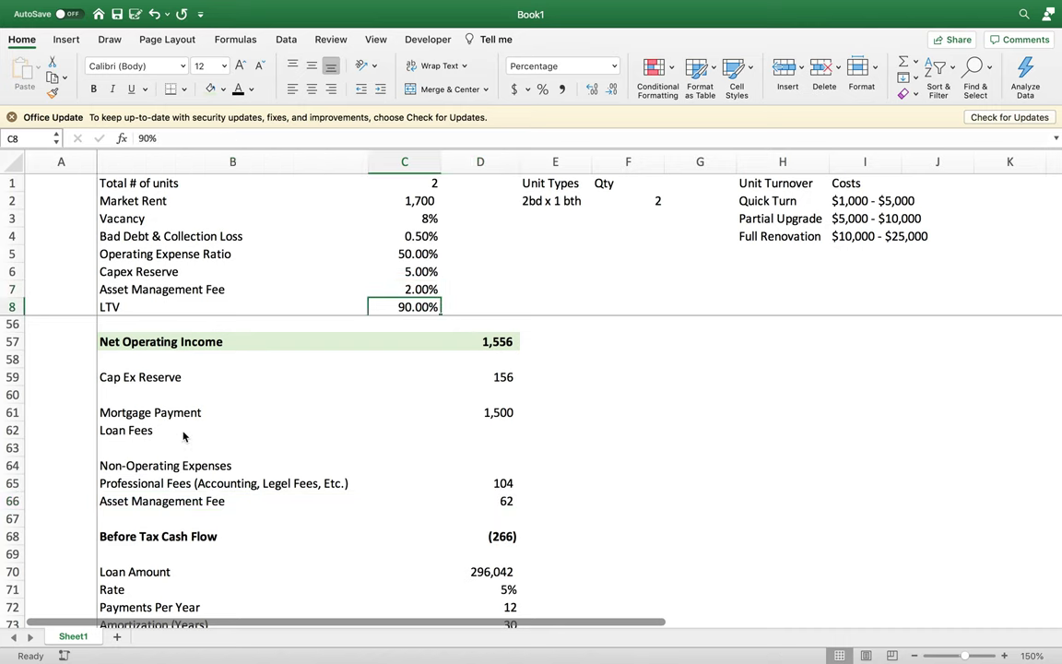
{"action": "left_click", "coordinate": [508, 502]}
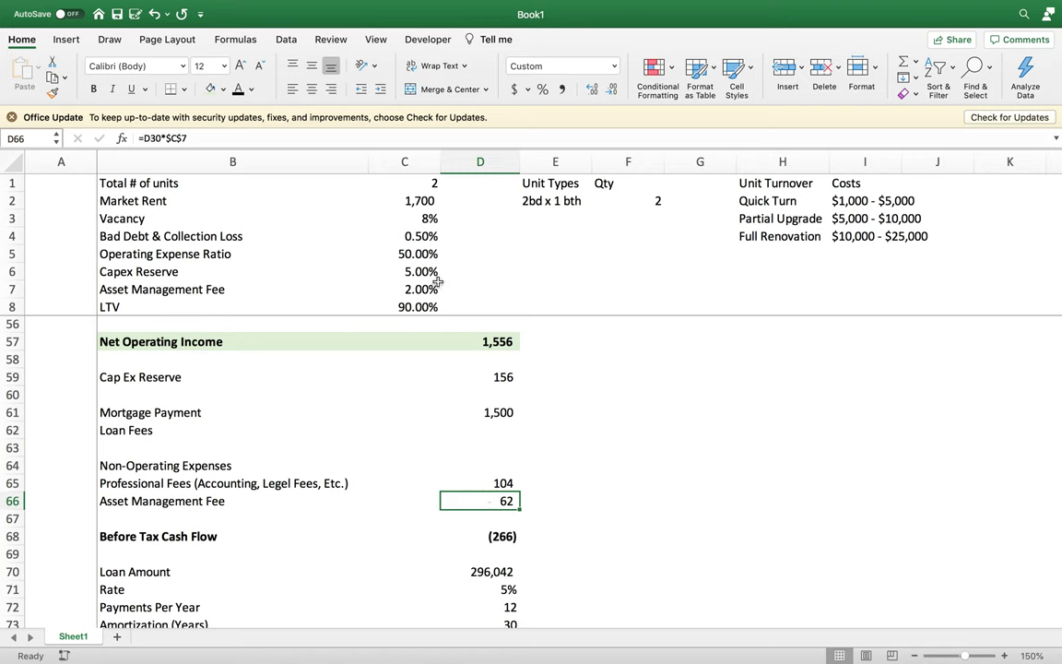
- Set the Asset Management Fee assumption back to 1% and recheck the Month 1 fee
{"action": "left_click", "coordinate": [378, 290]}
{"action": "type", "text": "1"}
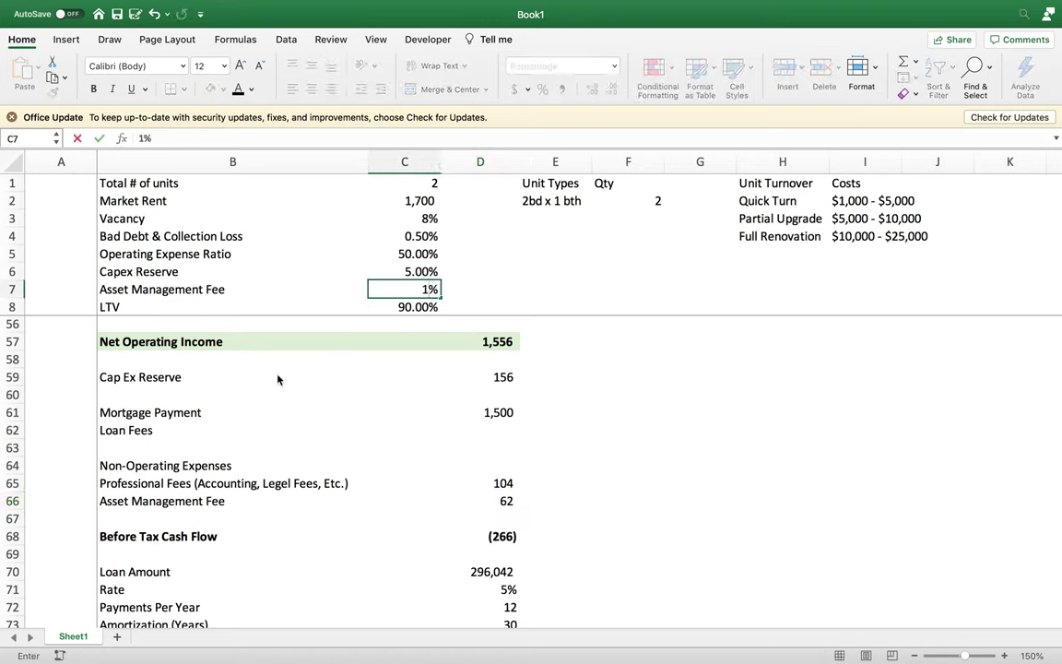
{"action": "key", "text": "Return"}
{"action": "left_click", "coordinate": [423, 287]}
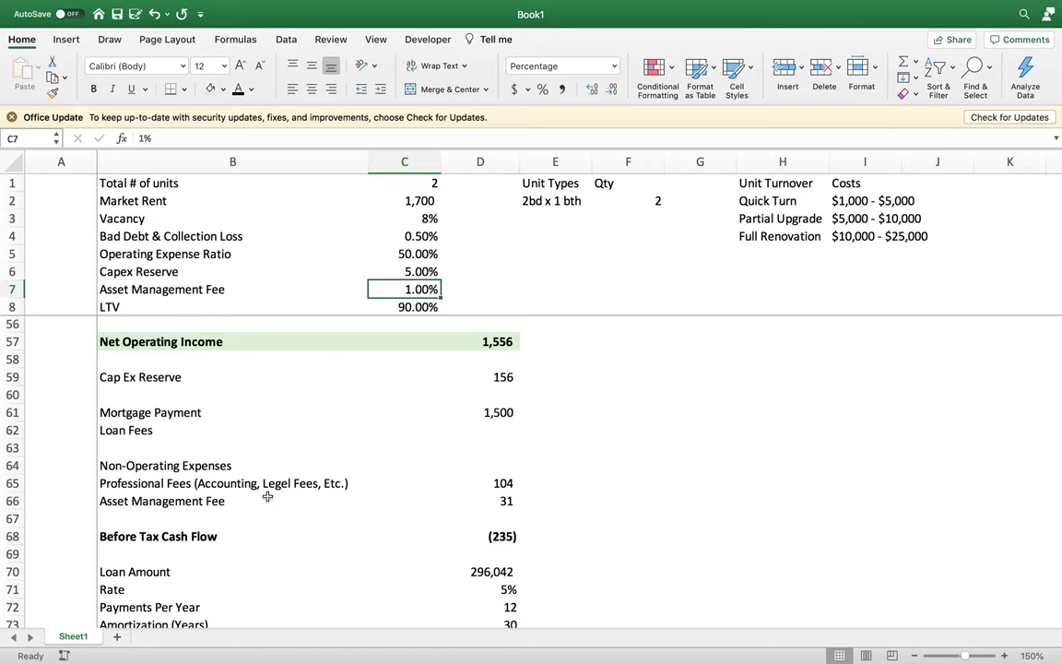
{"action": "left_click", "coordinate": [509, 500]}
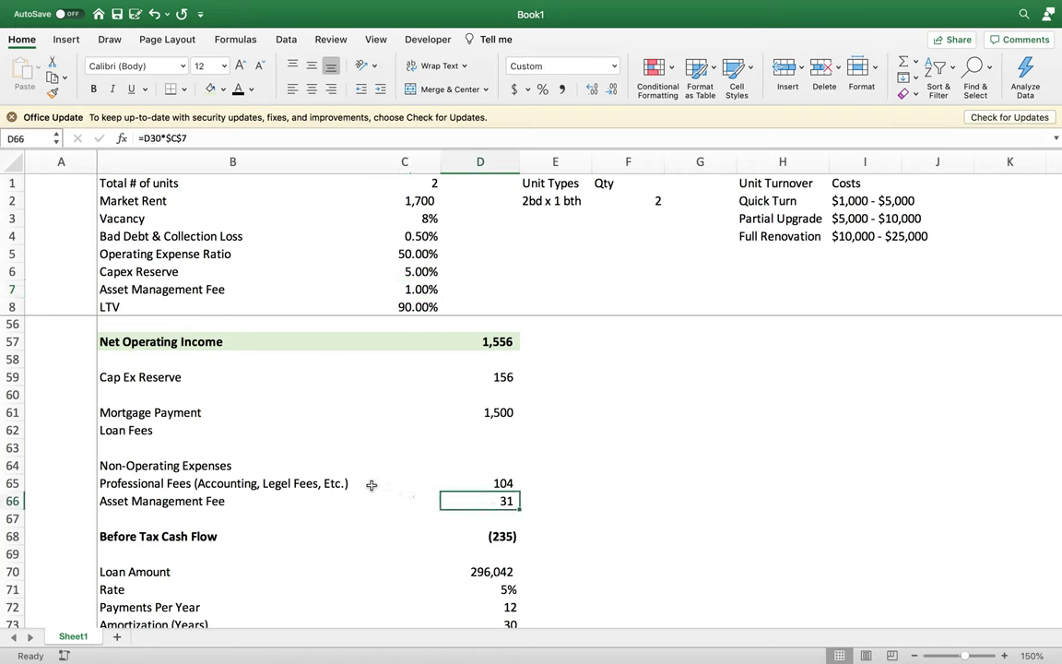
- Examine the Non-Operating Expenses block and the Month 1 Before Tax Cash Flow formula
{"action": "left_click", "coordinate": [162, 483]}
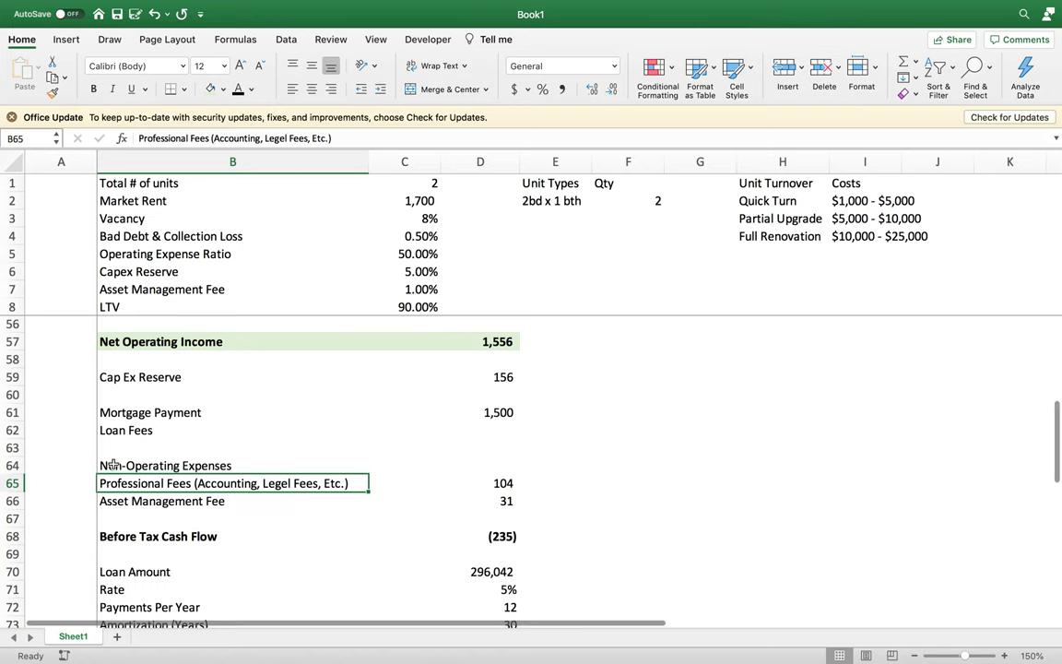
{"action": "left_click_drag", "start_coordinate": [104, 467], "coordinate": [507, 503]}
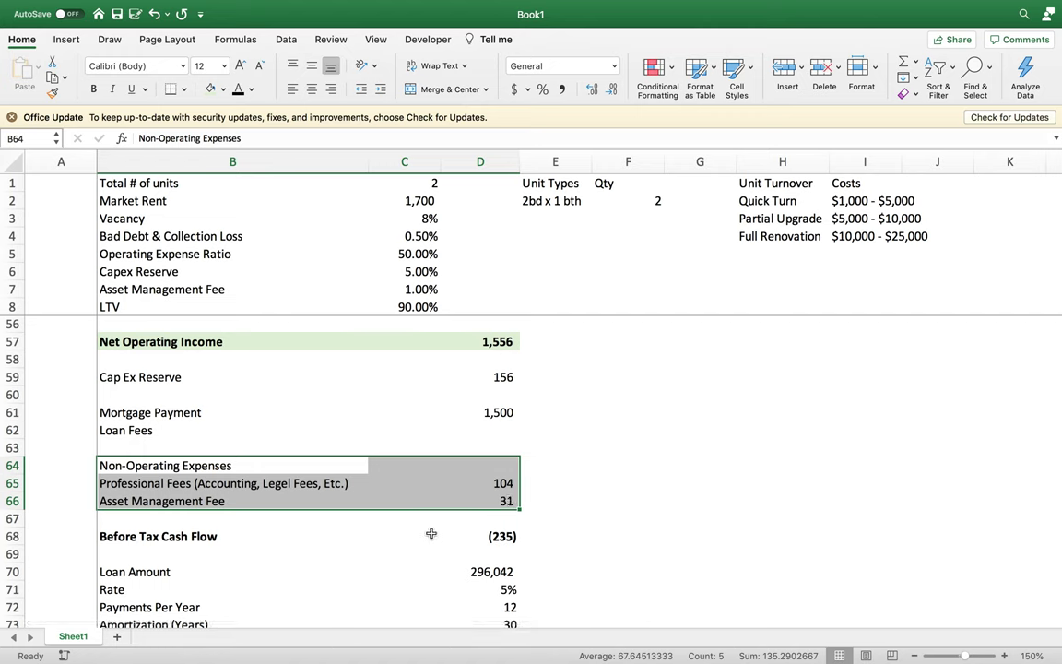
{"action": "left_click", "coordinate": [203, 536]}
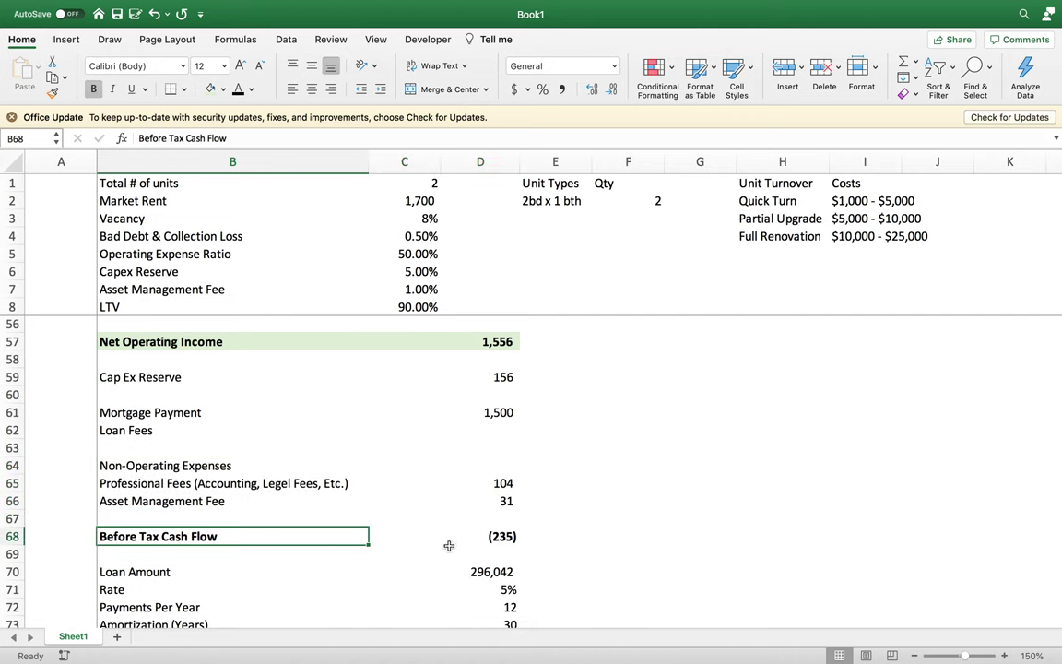
{"action": "left_click", "coordinate": [457, 539]}
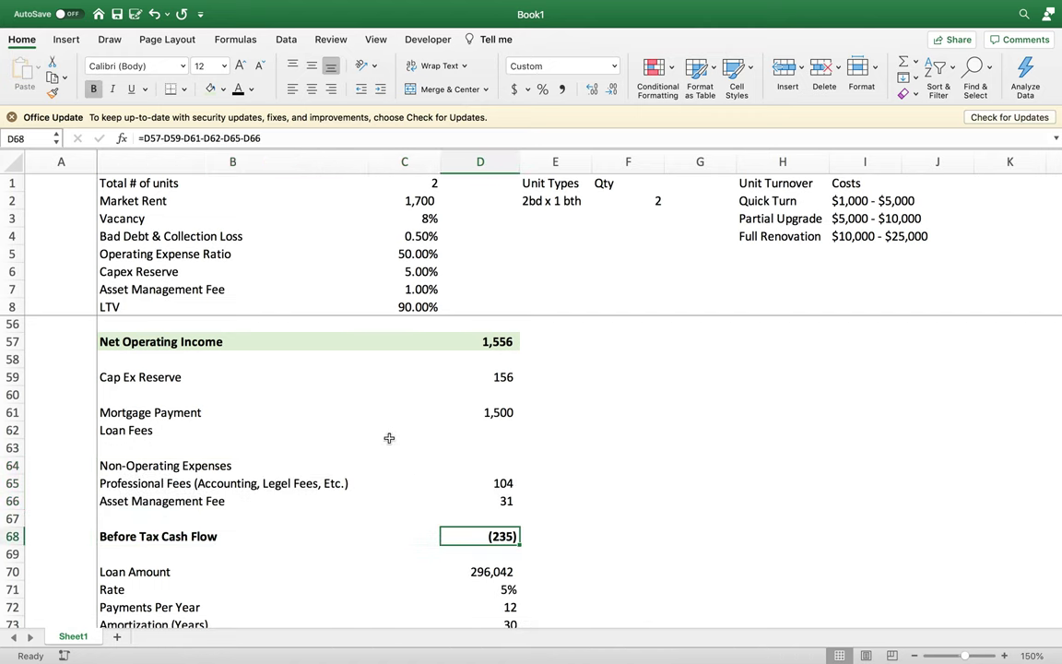
{"action": "scroll", "coordinate": [355, 447], "scroll_direction": "down", "scroll_amount": 2}
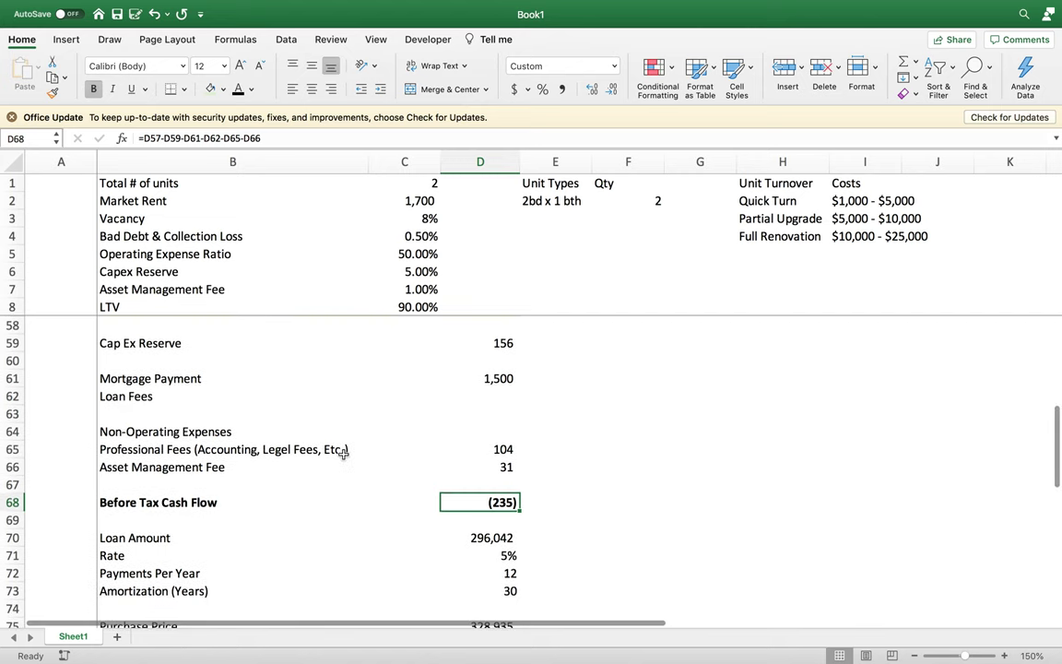
{"action": "left_click", "coordinate": [162, 503]}
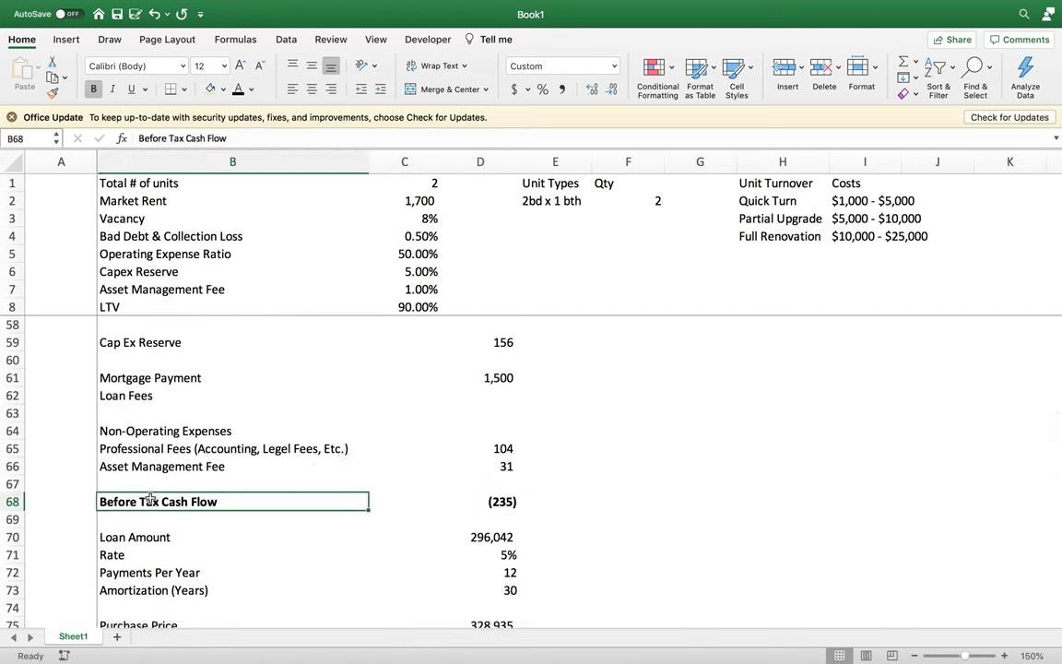
{"action": "left_click", "coordinate": [505, 502]}
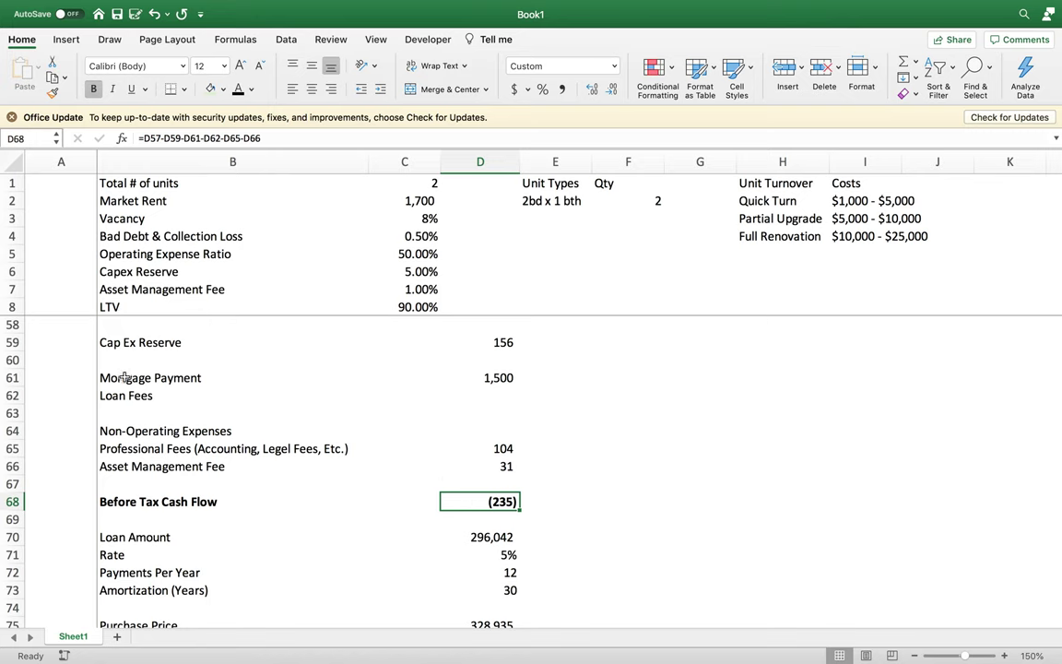
- Compare the Mortgage Payment and Loan Fees lines with the Month 1 Before Tax Cash Flow
{"action": "left_click_drag", "start_coordinate": [115, 378], "coordinate": [423, 398]}
{"action": "left_click", "coordinate": [470, 501]}
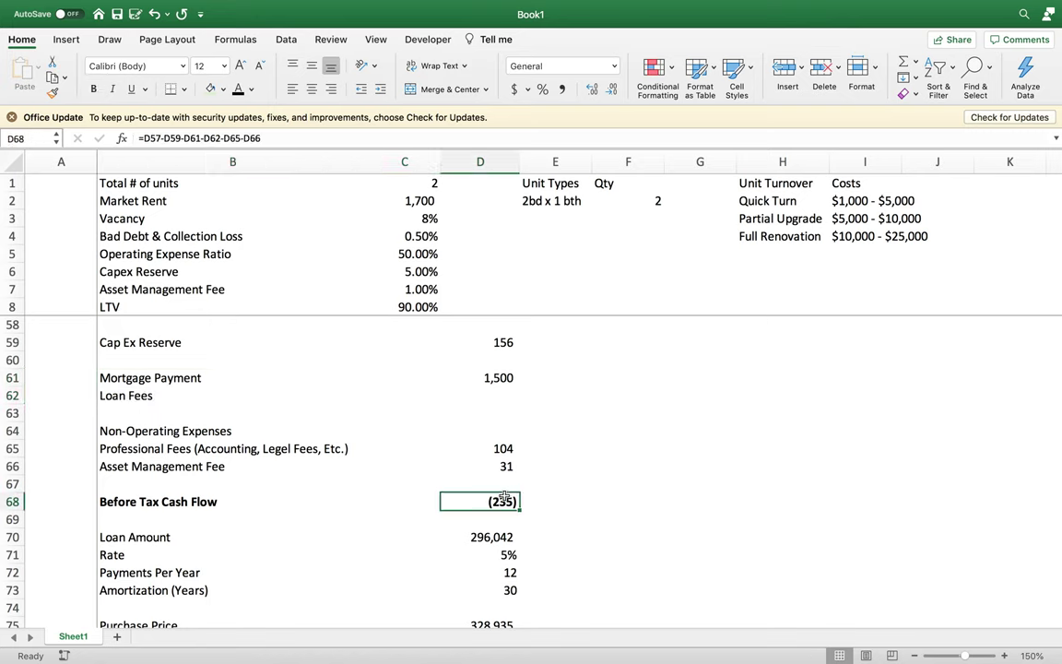
{"action": "scroll", "coordinate": [416, 402], "scroll_direction": "down", "scroll_amount": 1}
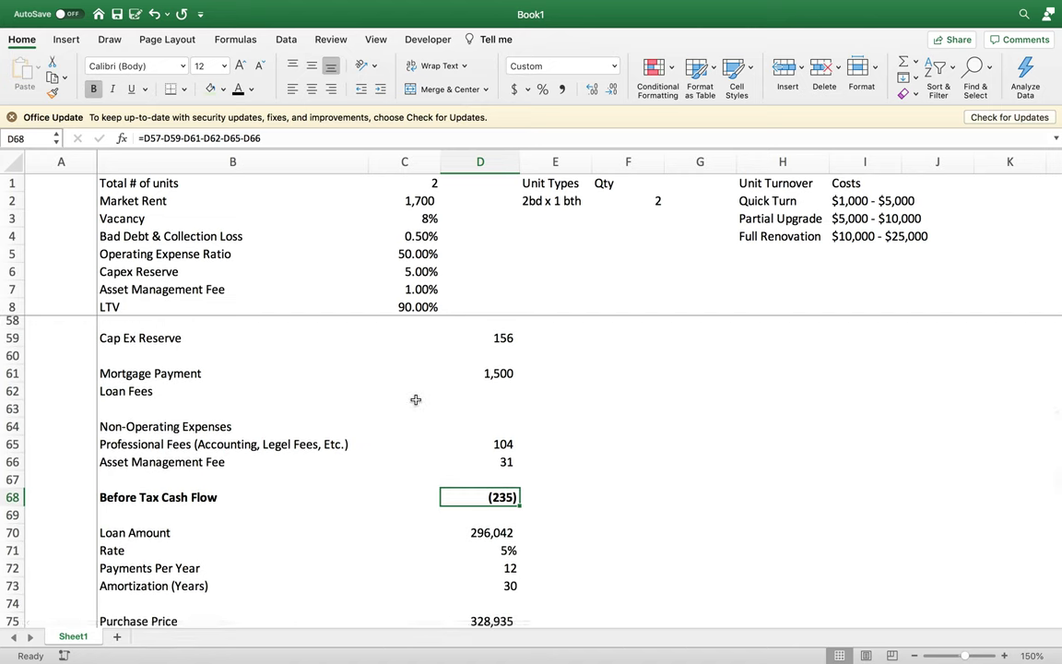
{"action": "left_click", "coordinate": [467, 390]}
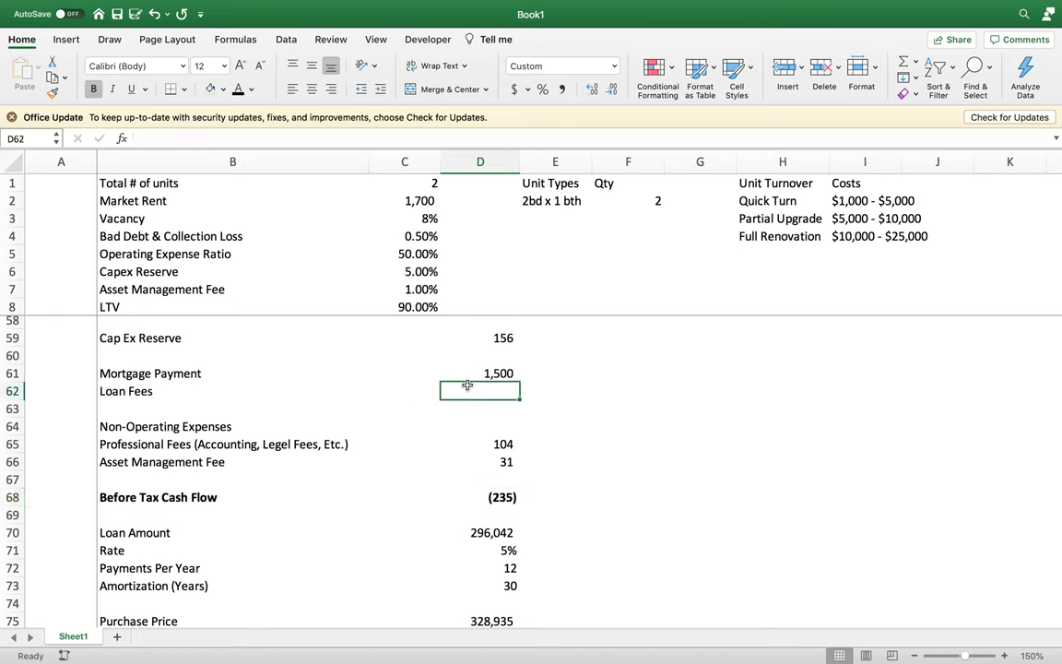
{"action": "left_click", "coordinate": [456, 497]}
- Examine the loan terms, Purchase Price and Down Payment lines, and the Capitalization Rate formula
{"action": "scroll", "coordinate": [416, 450], "scroll_direction": "down", "scroll_amount": 2}
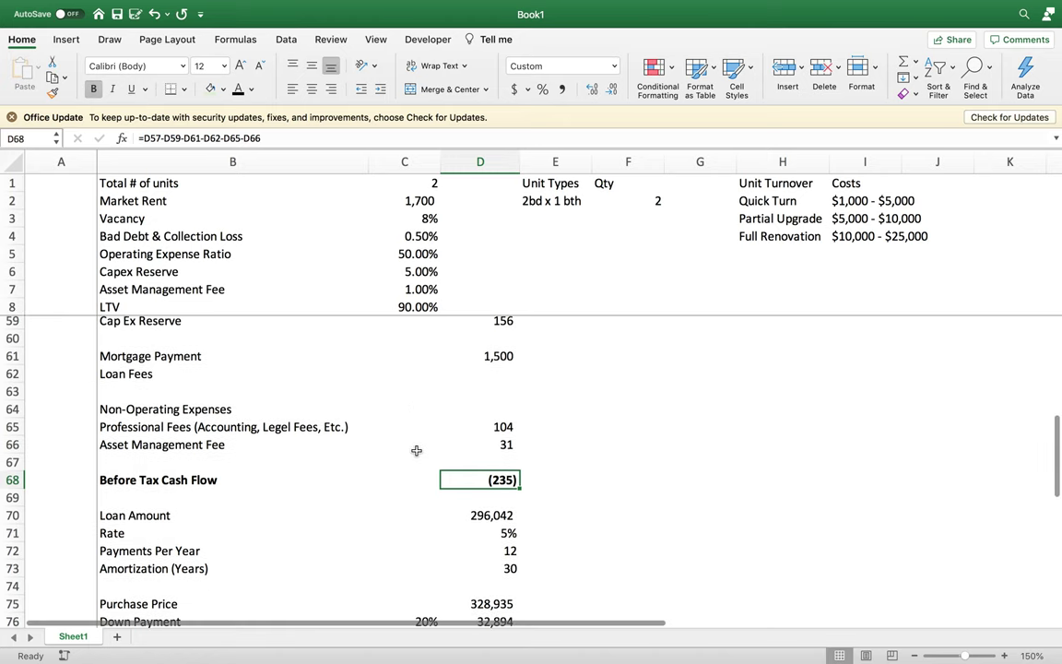
{"action": "scroll", "coordinate": [417, 450], "scroll_direction": "down", "scroll_amount": 1}
{"action": "scroll", "coordinate": [417, 450], "scroll_direction": "down", "scroll_amount": 7}
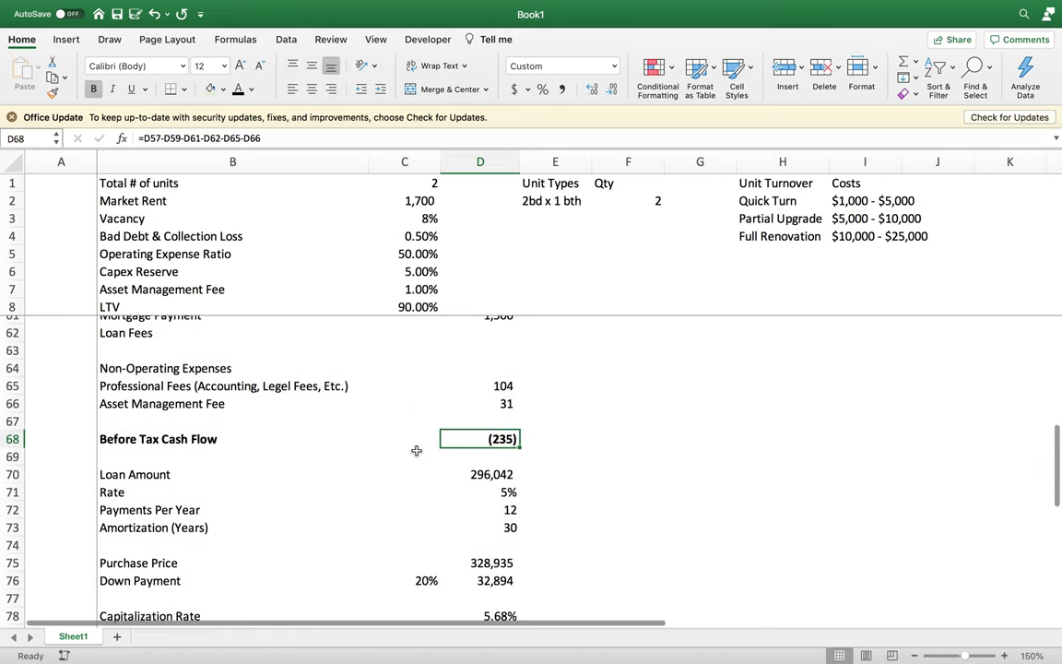
{"action": "scroll", "coordinate": [416, 450], "scroll_direction": "down", "scroll_amount": 1}
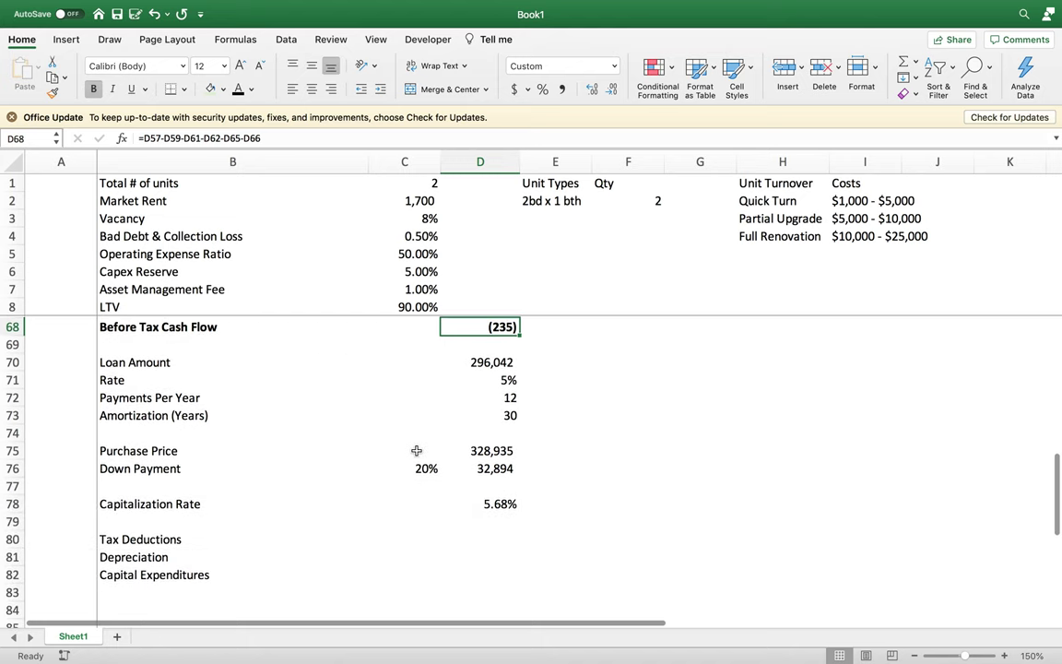
{"action": "left_click", "coordinate": [484, 505]}
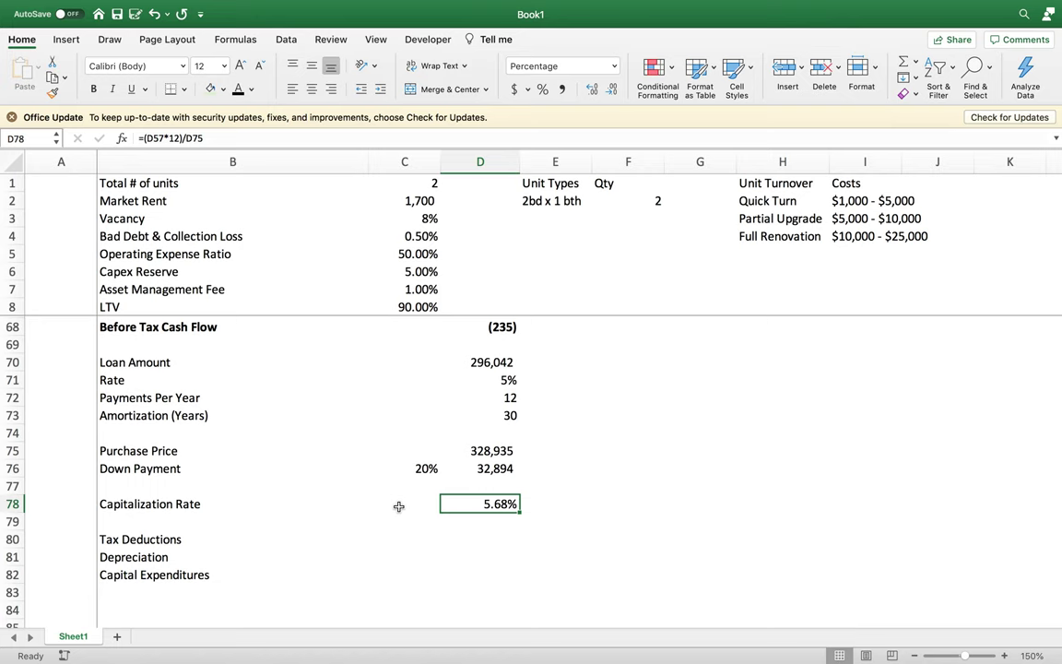
- Enter a comparison rate of 4.5% in cell E78, beside the Capitalization Rate
{"action": "left_click", "coordinate": [557, 489]}
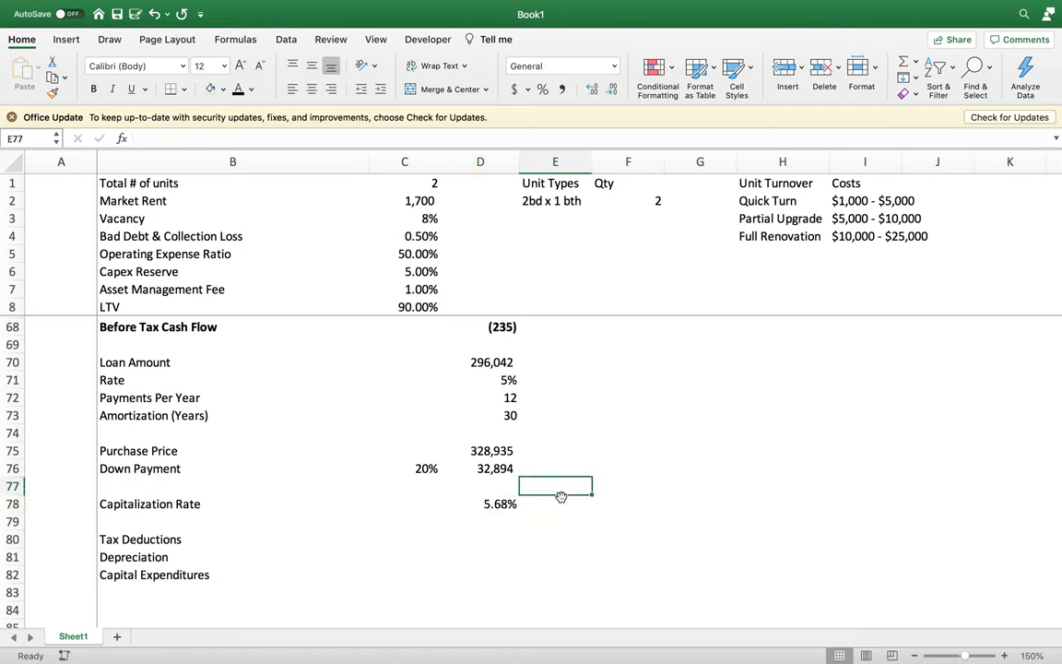
{"action": "left_click", "coordinate": [578, 504]}
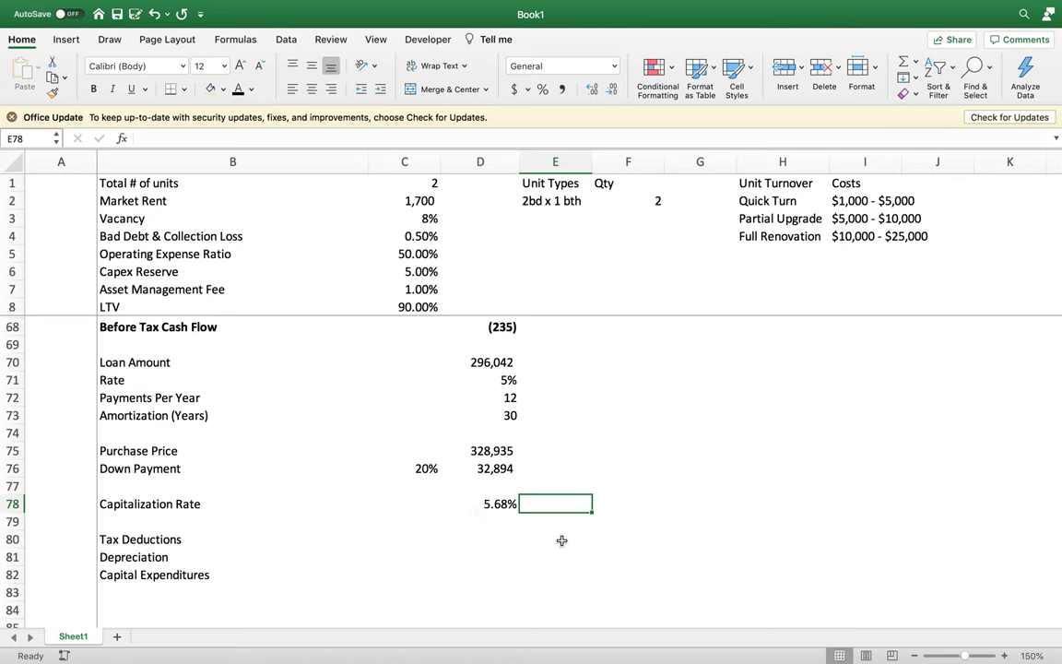
{"action": "left_click", "coordinate": [468, 502]}
{"action": "left_click", "coordinate": [561, 504]}
{"action": "type", "text": "4.5"}
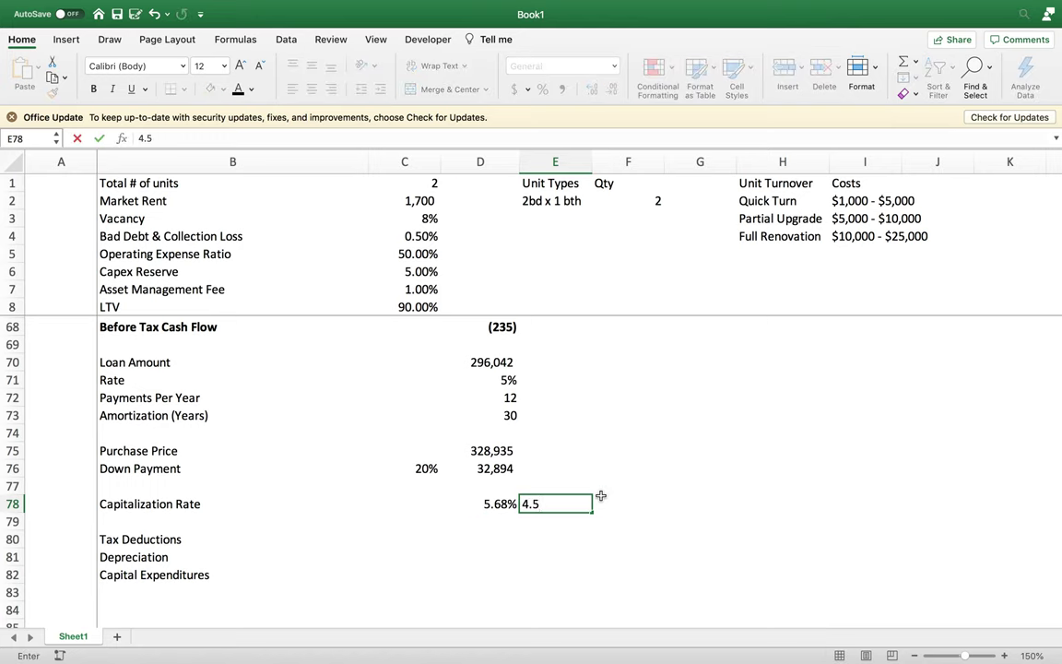
{"action": "key", "text": "Return"}
{"action": "key", "text": "Up"}
- Calculate the spread between the Capitalization Rate and the comparison rate in F78 with =D78-E78
{"action": "key", "text": "Right"}
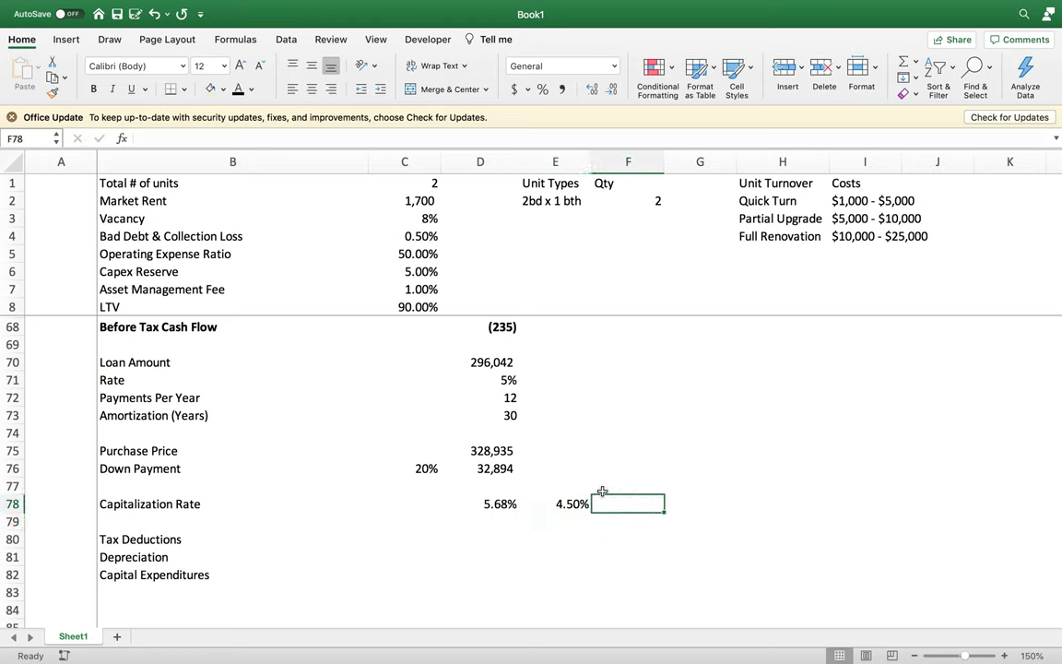
{"action": "type", "text": "="}
{"action": "key", "text": "Left"}
{"action": "key", "text": "Left"}
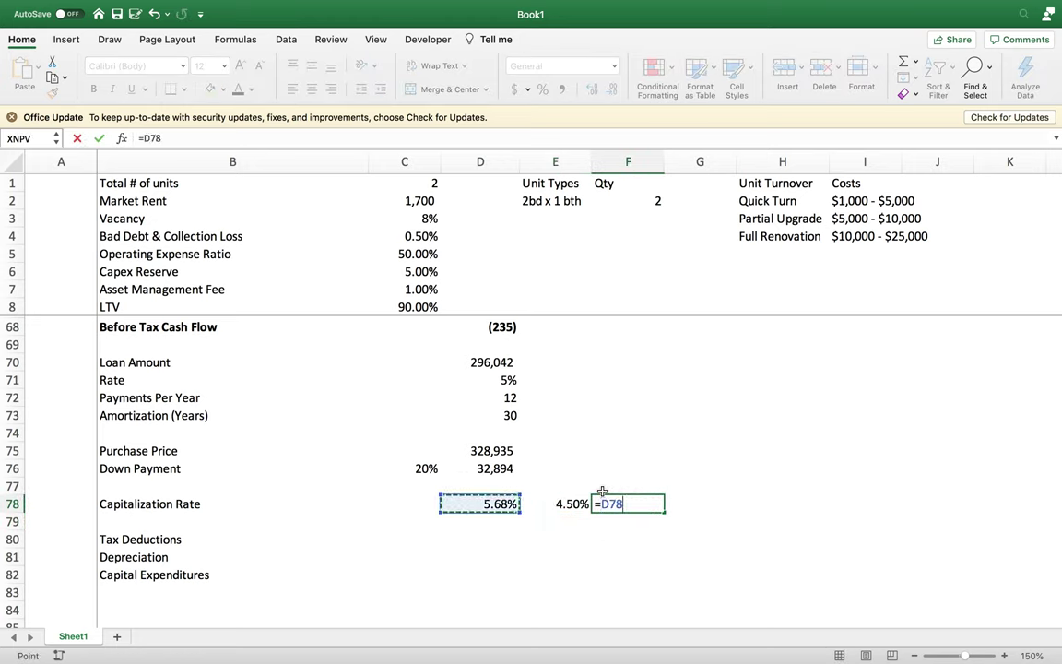
{"action": "type", "text": "-"}
{"action": "key", "text": "Left"}
{"action": "key", "text": "Return"}
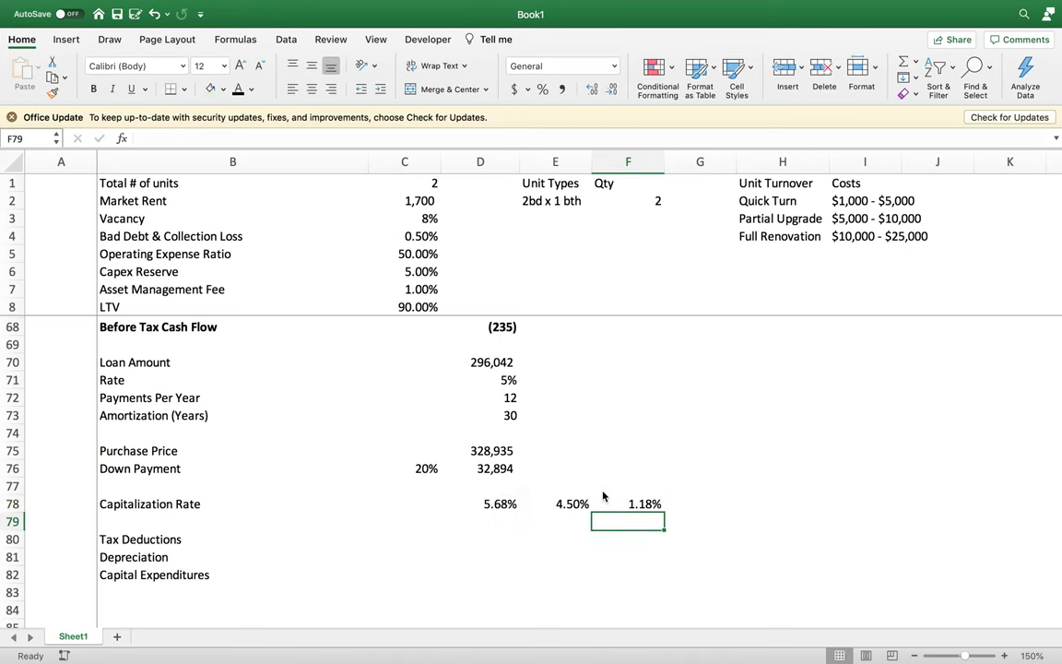
- Examine the Capitalization Rate, comparison rate and spread cells, and the Purchase Price and Down Payment formulas
{"action": "left_click", "coordinate": [612, 503]}
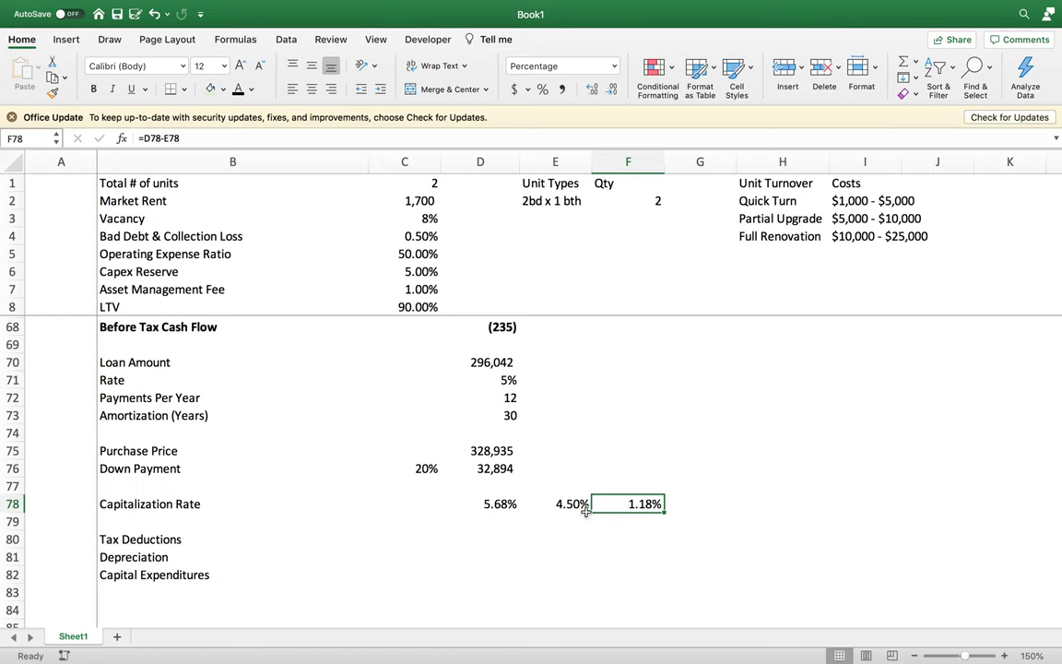
{"action": "left_click", "coordinate": [586, 510]}
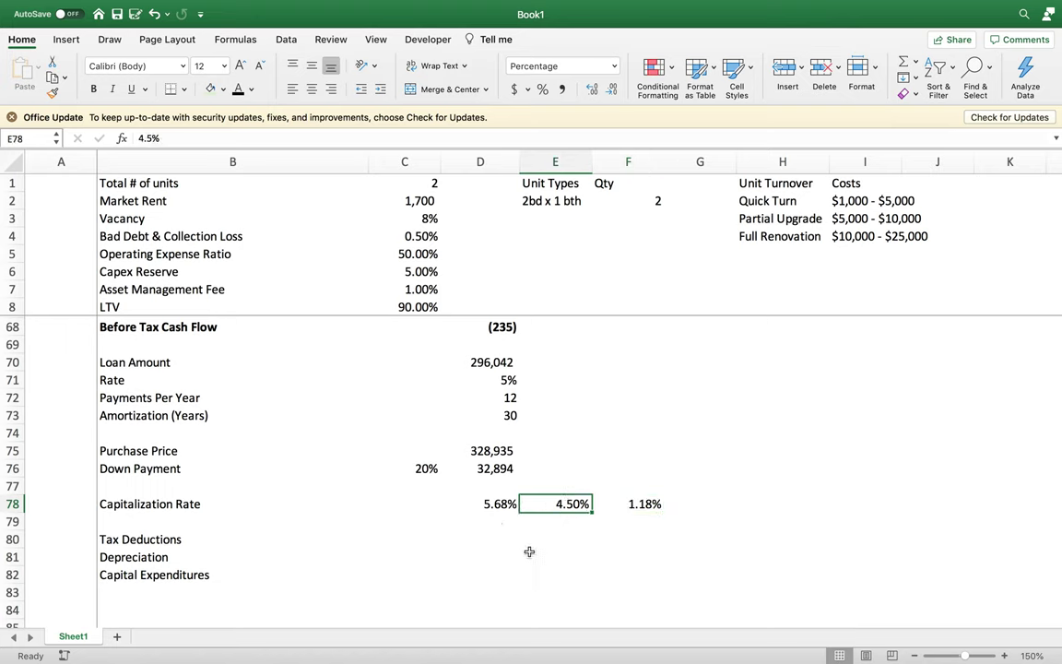
{"action": "left_click", "coordinate": [611, 505]}
{"action": "left_click", "coordinate": [481, 503]}
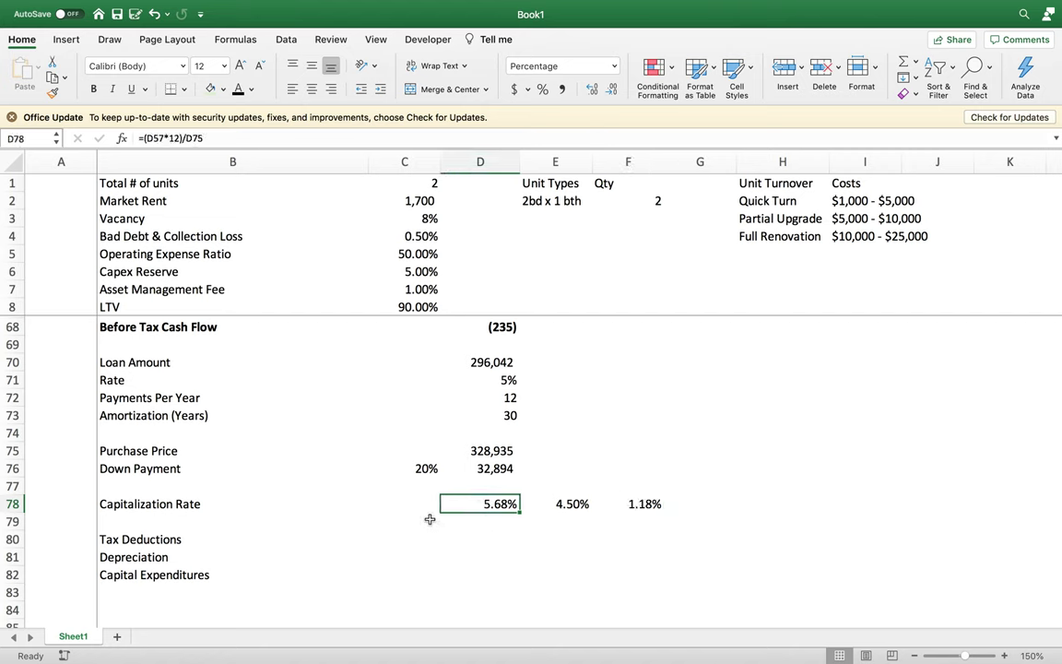
{"action": "scroll", "coordinate": [429, 520], "scroll_direction": "up", "scroll_amount": 1}
{"action": "scroll", "coordinate": [430, 519], "scroll_direction": "up", "scroll_amount": 1}
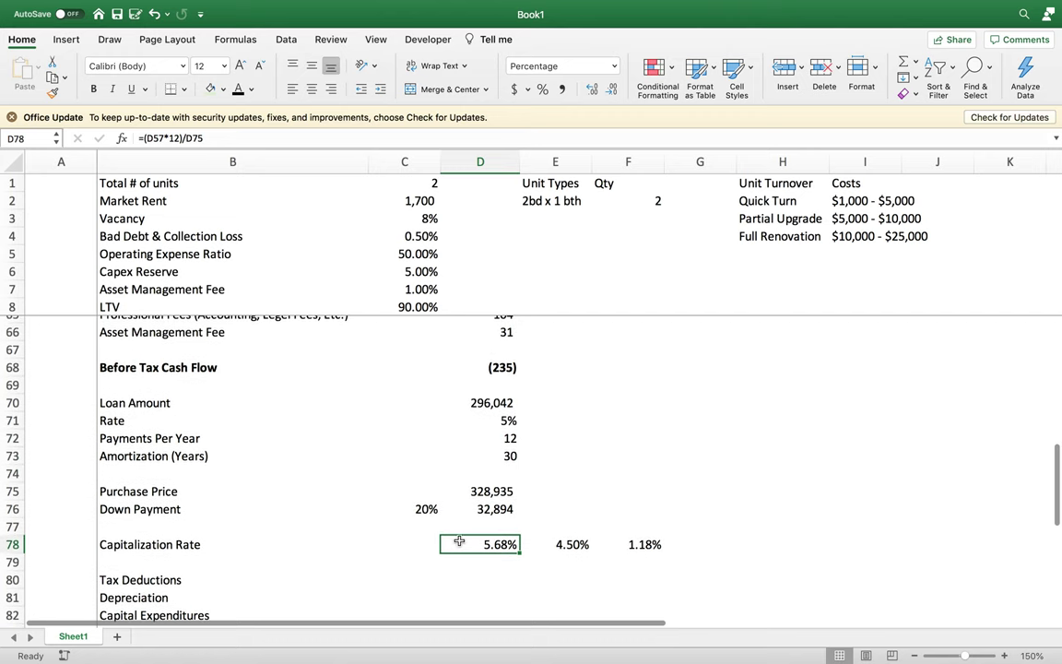
{"action": "scroll", "coordinate": [448, 547], "scroll_direction": "up", "scroll_amount": 1}
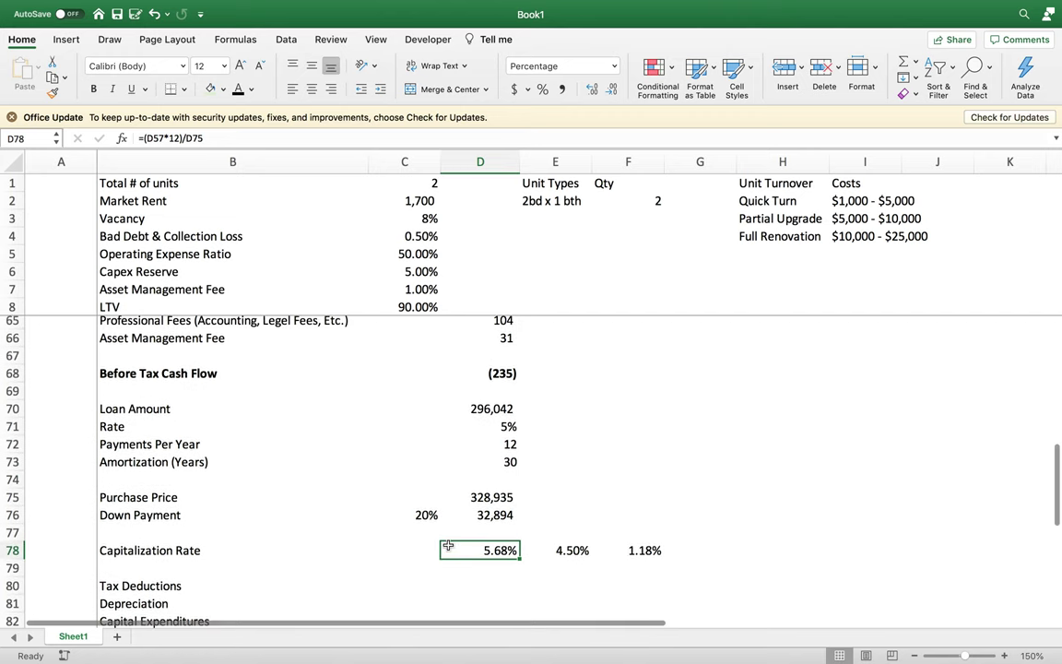
{"action": "scroll", "coordinate": [448, 548], "scroll_direction": "up", "scroll_amount": 1}
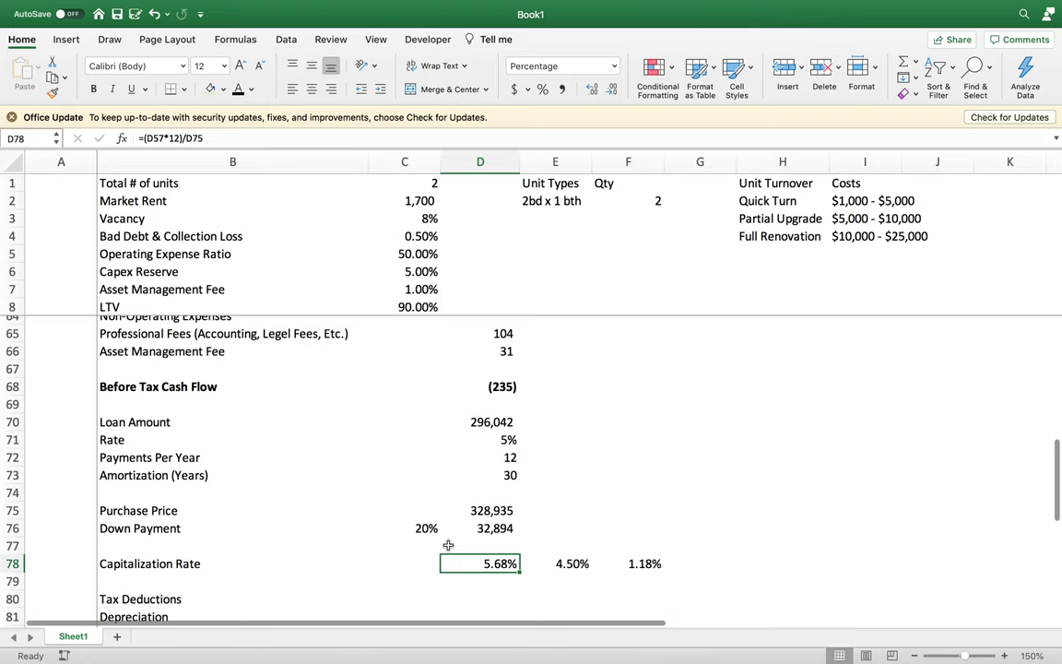
{"action": "left_click", "coordinate": [465, 510]}
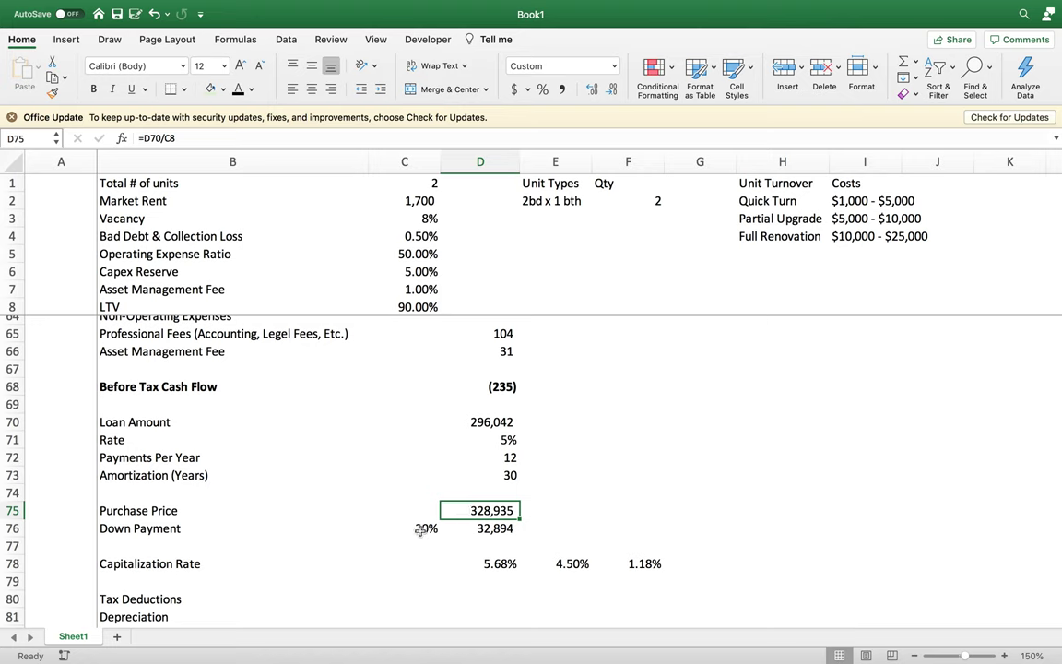
{"action": "left_click", "coordinate": [455, 529]}
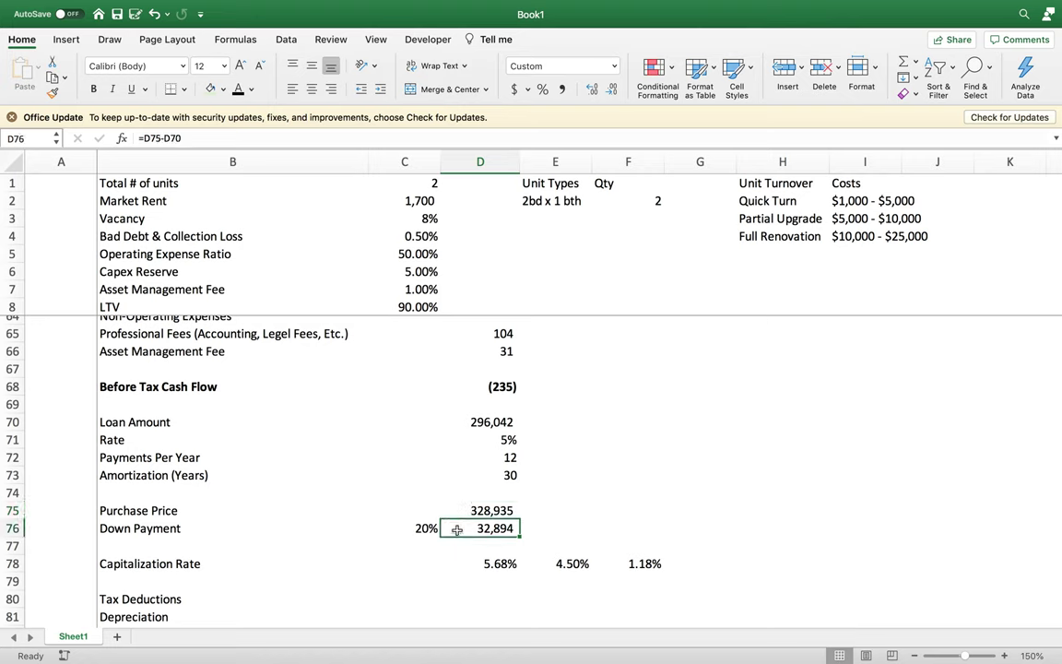
- Set the Down Payment percentage in C76 to 10%
{"action": "left_click", "coordinate": [412, 529]}
{"action": "type", "text": "10"}
{"action": "key", "text": "Return"}
{"action": "key", "text": "Up"}
{"action": "key", "text": "Right"}
- Compare the LTV assumption with the Purchase Price and the Down Payment percentage, ending on cell C76
{"action": "left_click", "coordinate": [383, 298]}
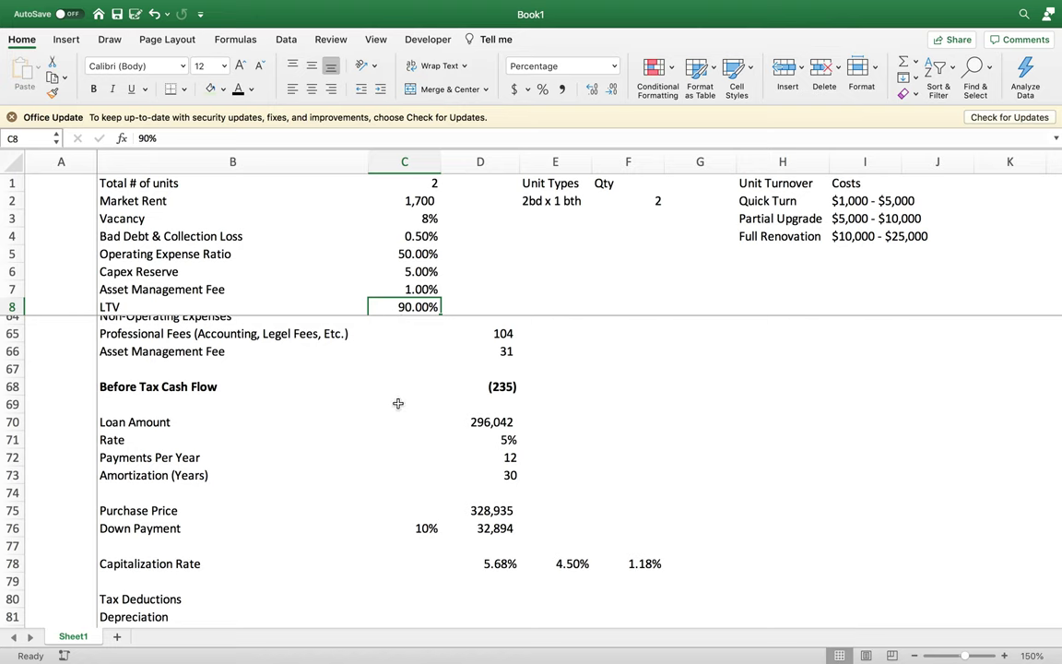
{"action": "left_click", "coordinate": [473, 515]}
{"action": "left_click", "coordinate": [410, 308]}
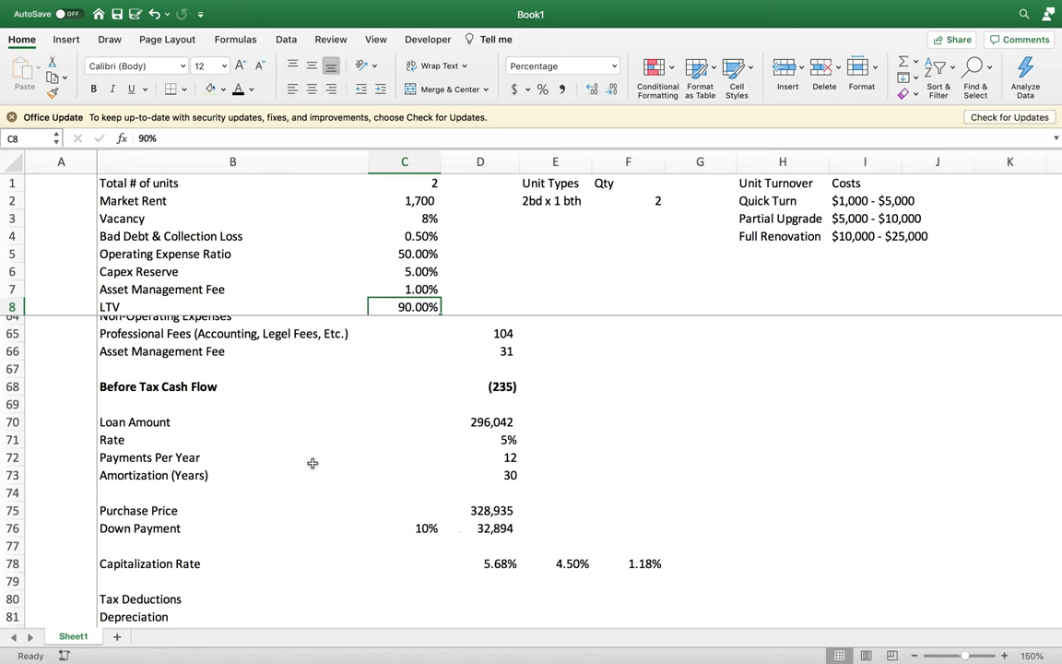
{"action": "left_click", "coordinate": [398, 531]}
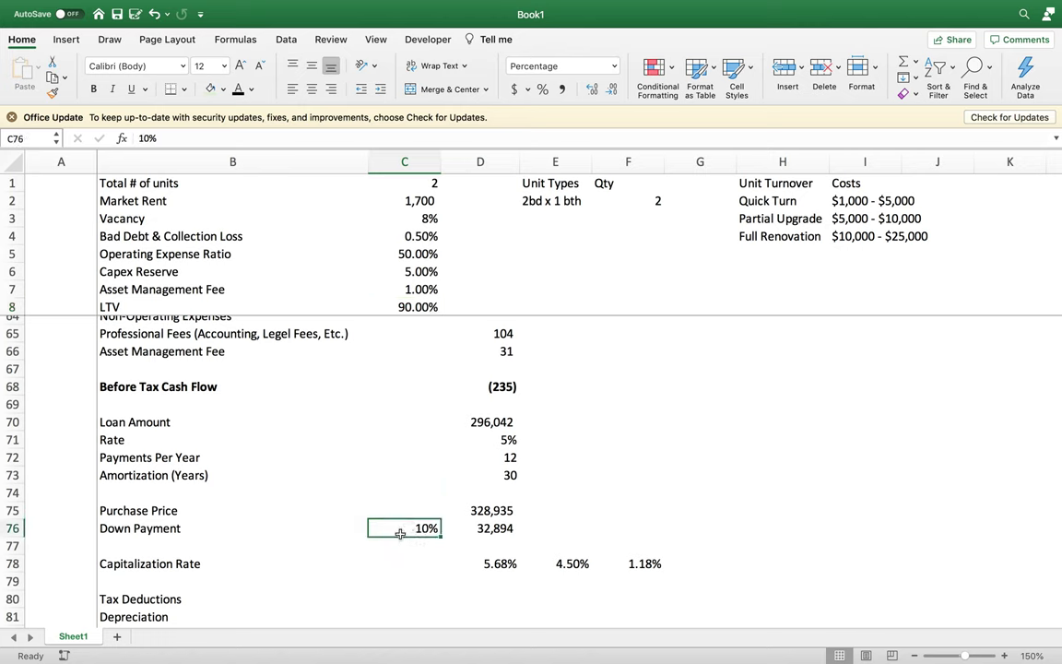
{"action": "type", "text": "0."}
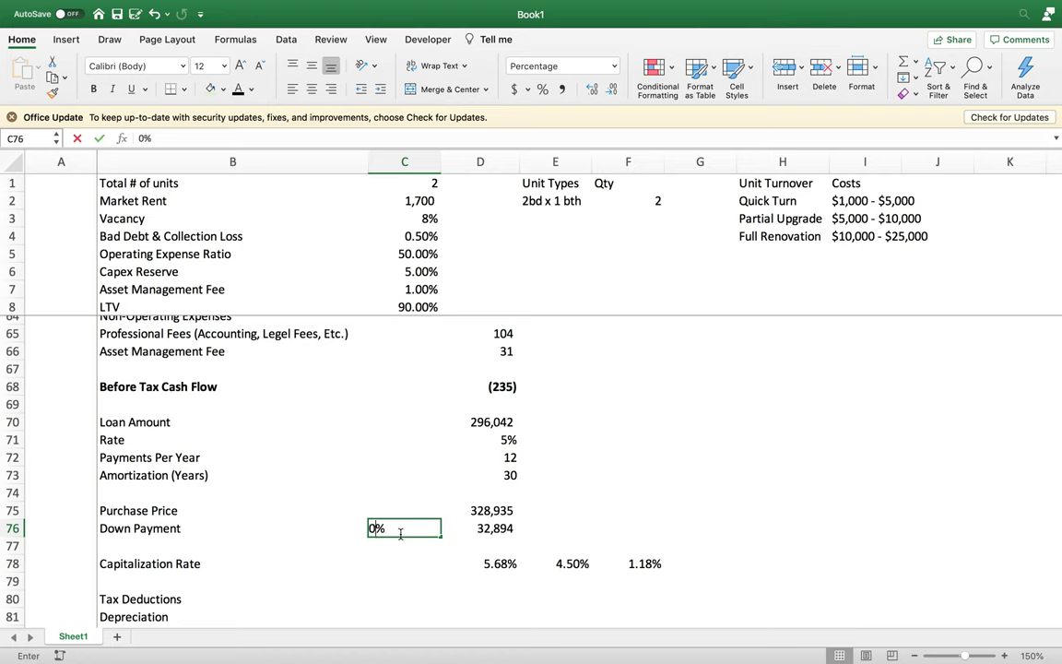
{"action": "key", "text": "BackSpace"}
{"action": "key", "text": "BackSpace"}
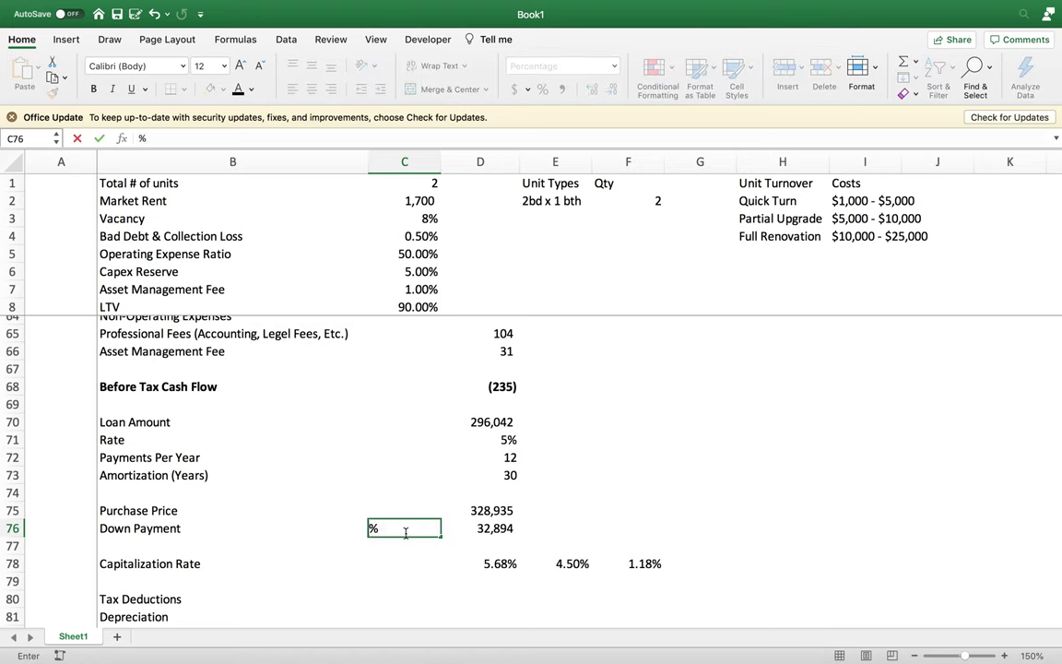
{"action": "key", "text": "Escape"}
- Link the Down Payment percentage in C76 to the LTV assumption with the formula =1-C8
{"action": "type", "text": "="}
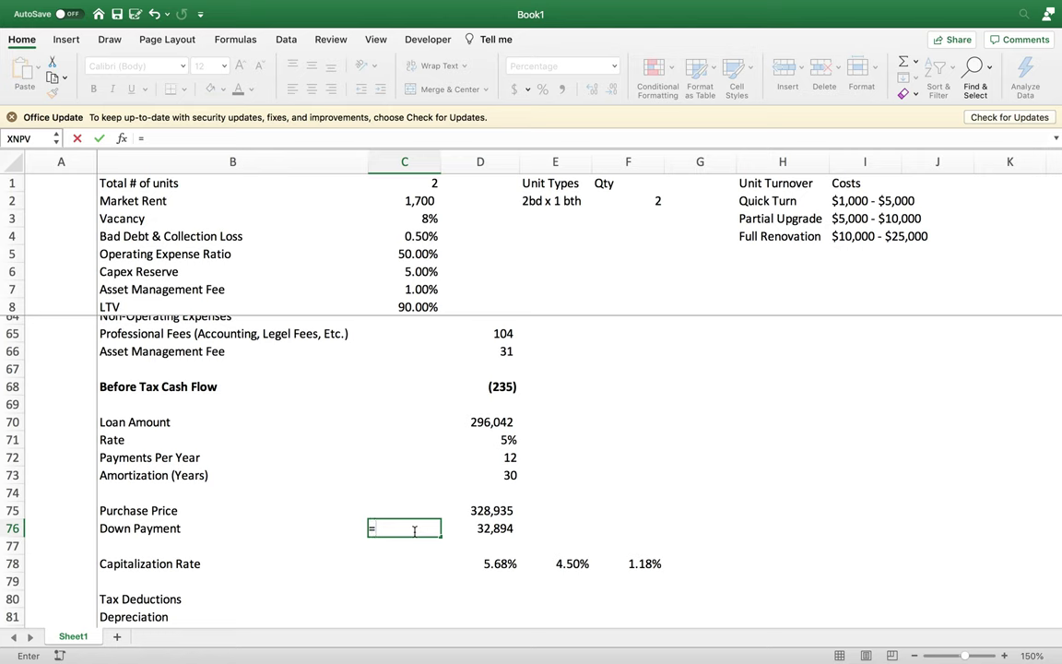
{"action": "type", "text": "1-"}
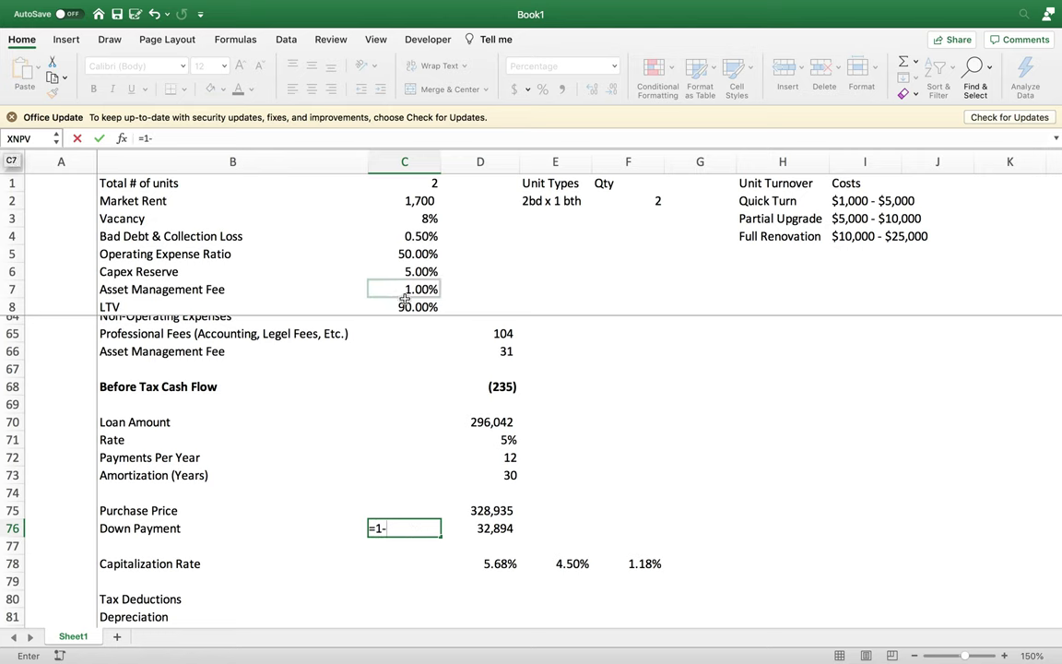
{"action": "left_click", "coordinate": [415, 307]}
{"action": "key", "text": "Return"}
- Set the LTV assumption in C8 to 80%
{"action": "left_click", "coordinate": [413, 308]}
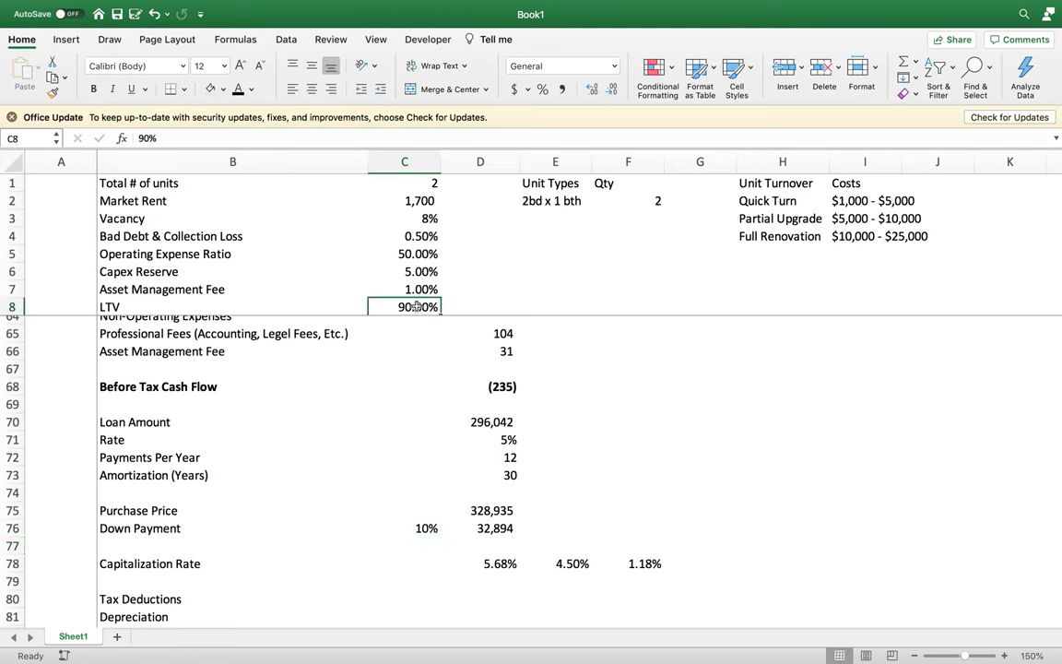
{"action": "type", "text": "80"}
{"action": "key", "text": "Return"}
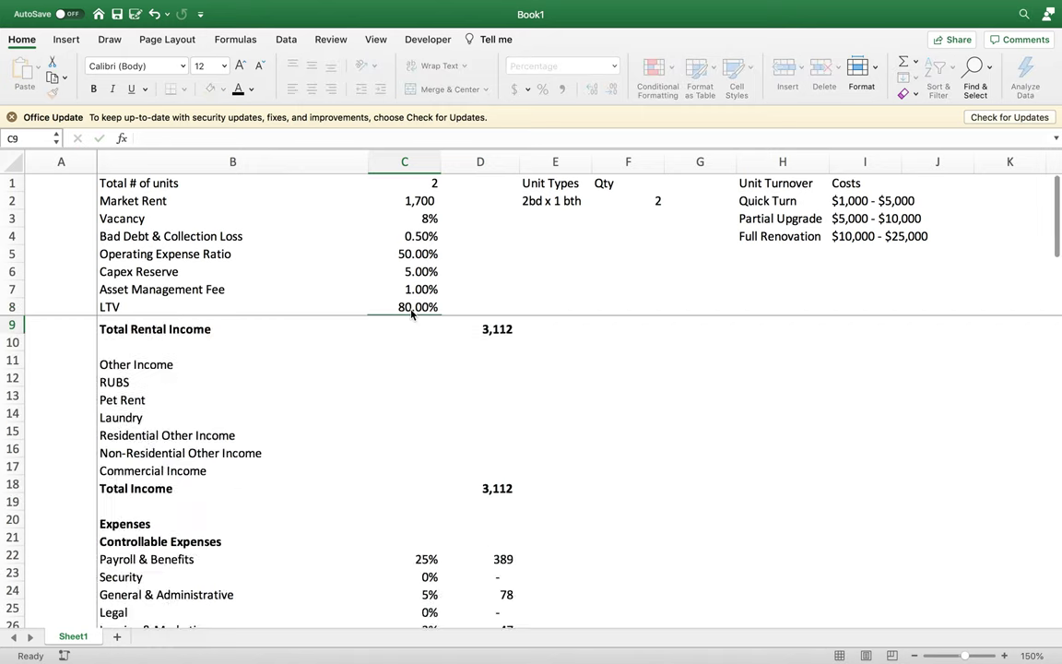
- Check the Purchase Price, Down Payment and Capitalization Rate lines against the changed LTV assumption
{"action": "scroll", "coordinate": [386, 491], "scroll_direction": "down", "scroll_amount": 2}
{"action": "scroll", "coordinate": [385, 490], "scroll_direction": "down", "scroll_amount": 15}
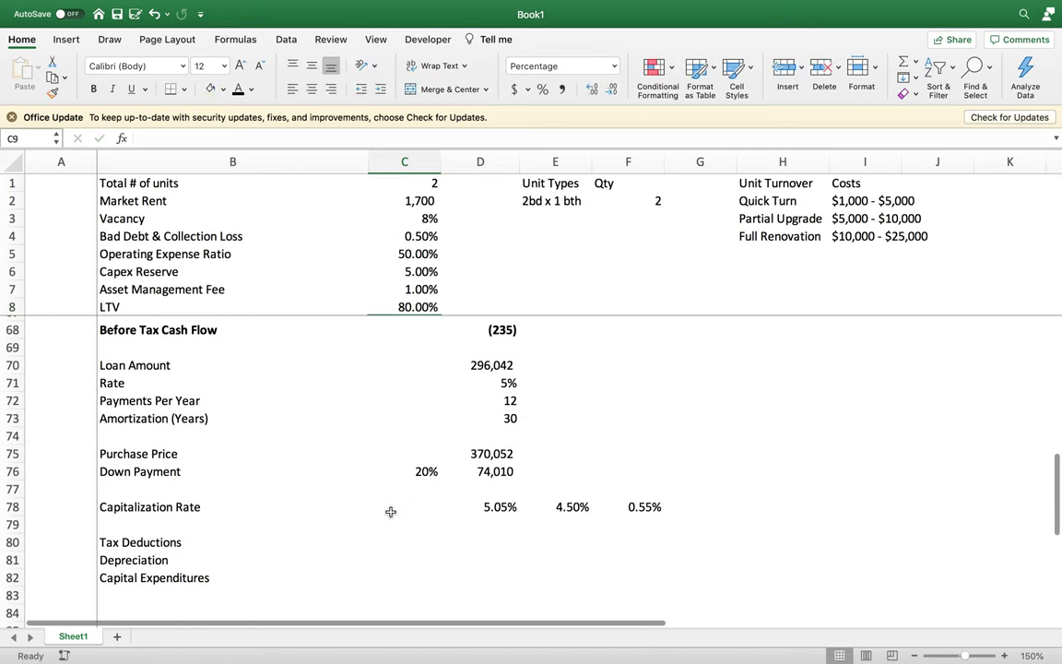
{"action": "left_click", "coordinate": [490, 456]}
{"action": "left_click", "coordinate": [427, 468]}
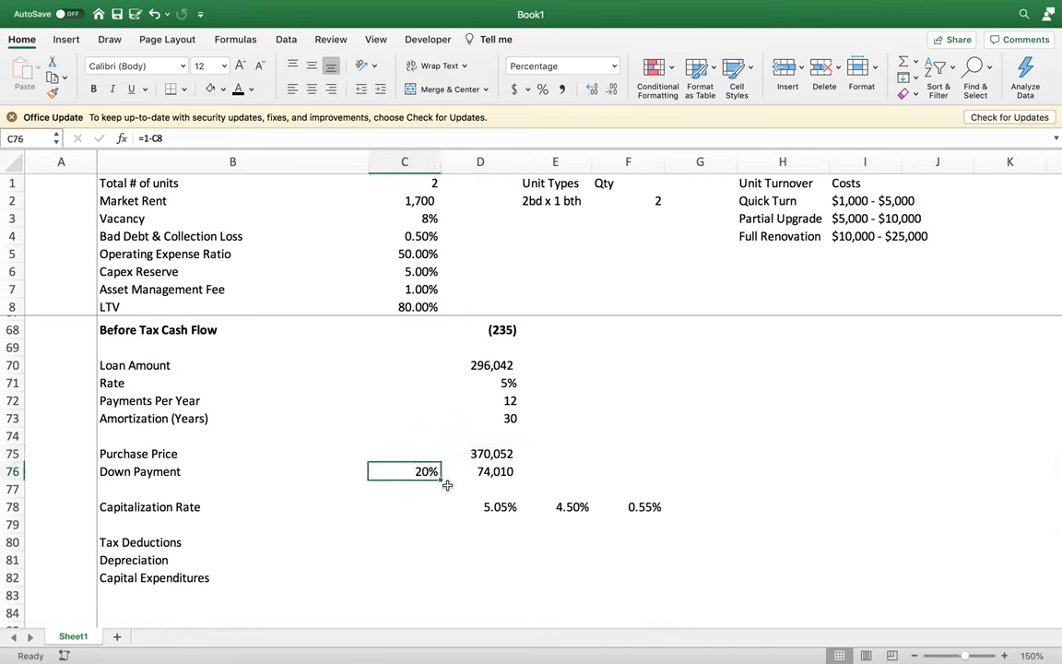
{"action": "key", "text": "Right"}
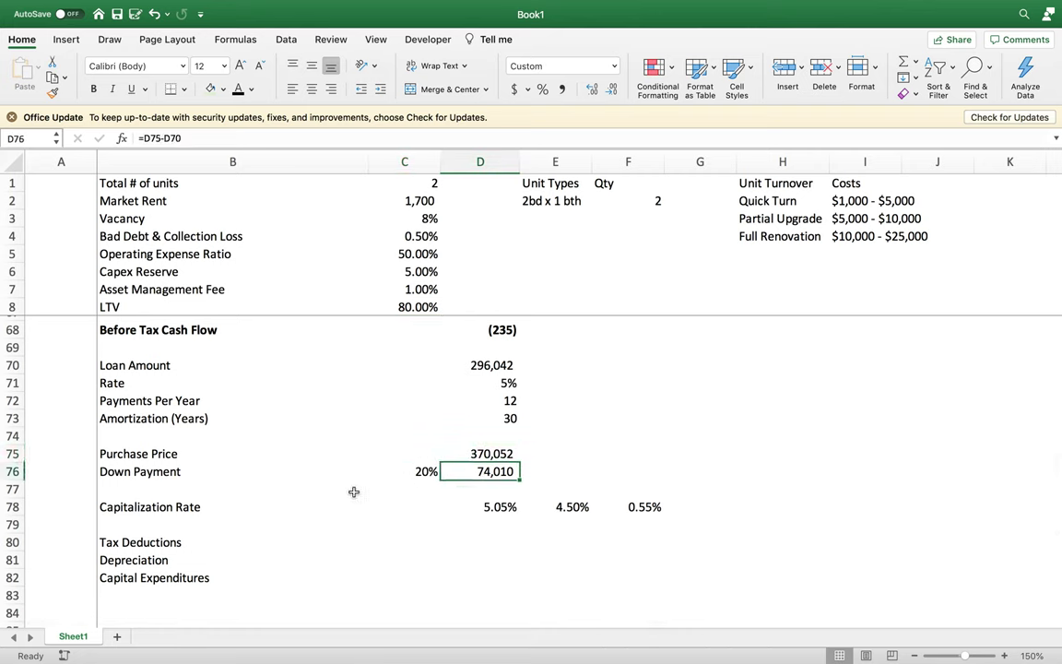
{"action": "left_click", "coordinate": [462, 452]}
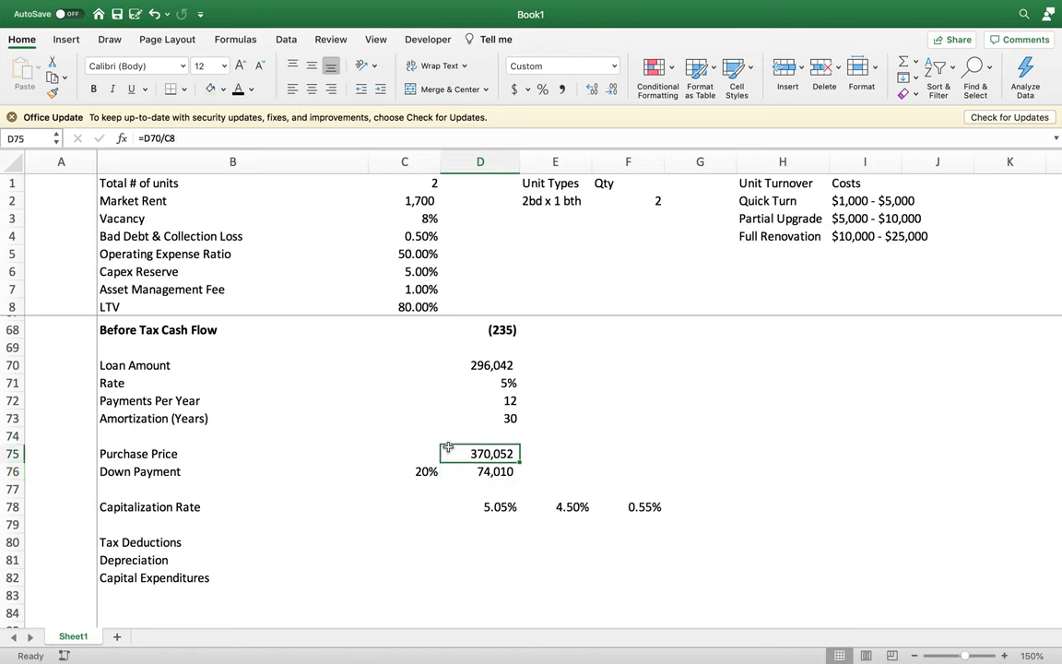
{"action": "left_click", "coordinate": [454, 507]}
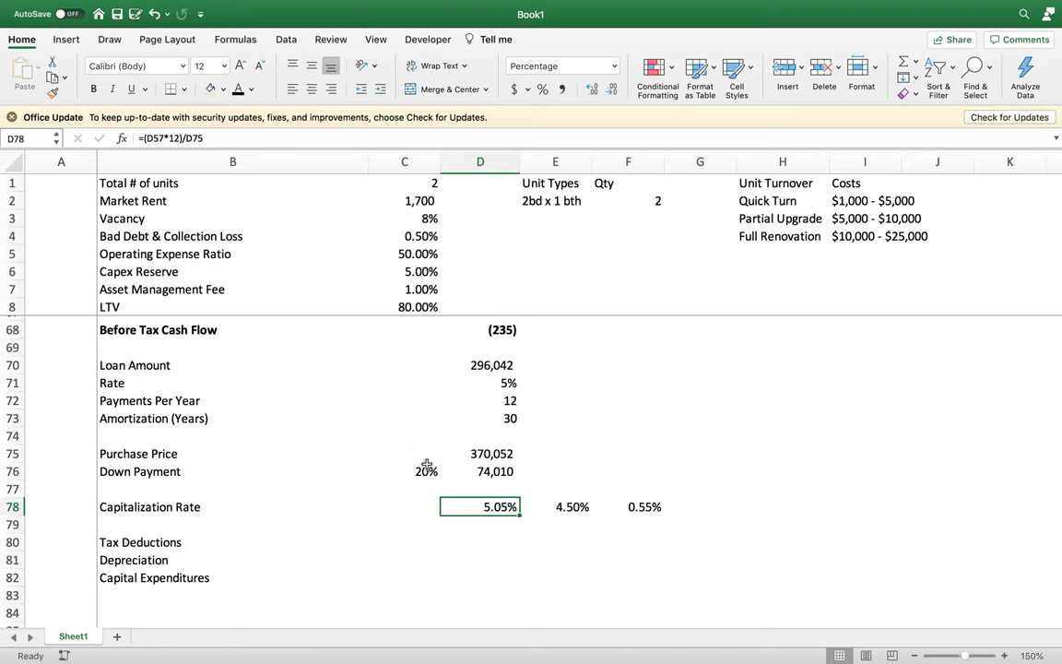
{"action": "left_click", "coordinate": [449, 470]}
- Examine the Mortgage Payment line in relation to Net Operating Income, Before Tax Cash Flow and the loan terms
{"action": "scroll", "coordinate": [448, 468], "scroll_direction": "up", "scroll_amount": 1}
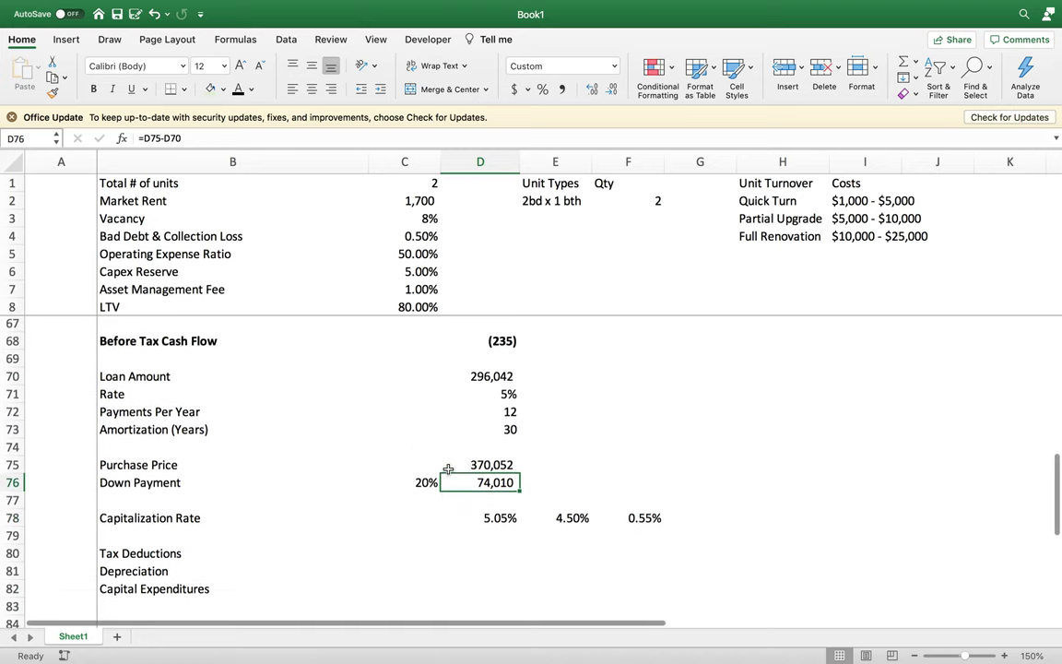
{"action": "scroll", "coordinate": [448, 468], "scroll_direction": "up", "scroll_amount": 4}
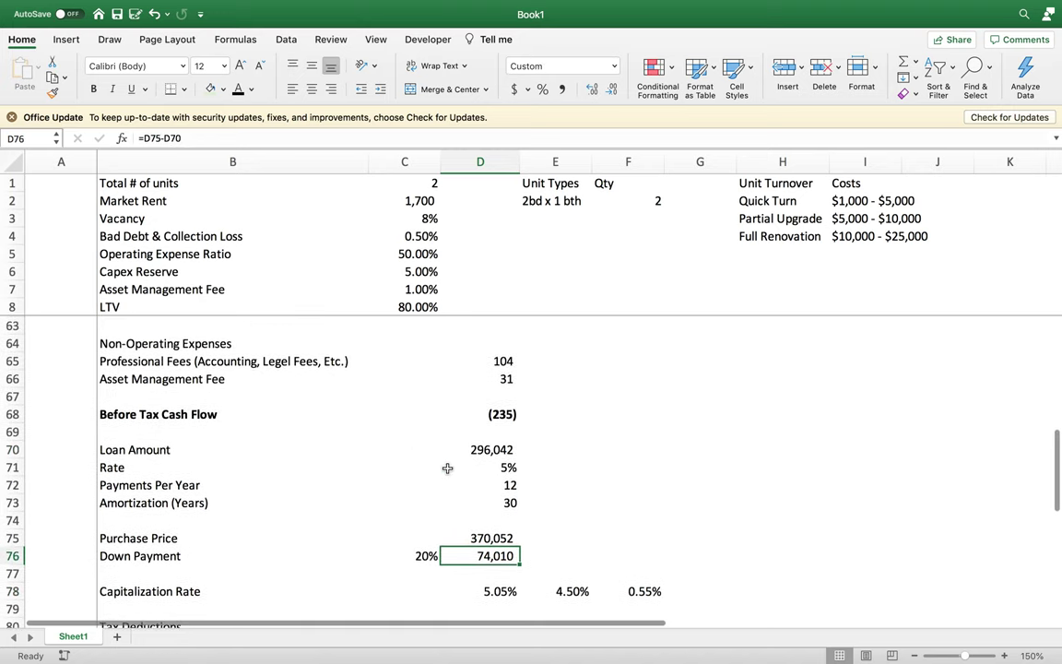
{"action": "scroll", "coordinate": [448, 468], "scroll_direction": "up", "scroll_amount": 5}
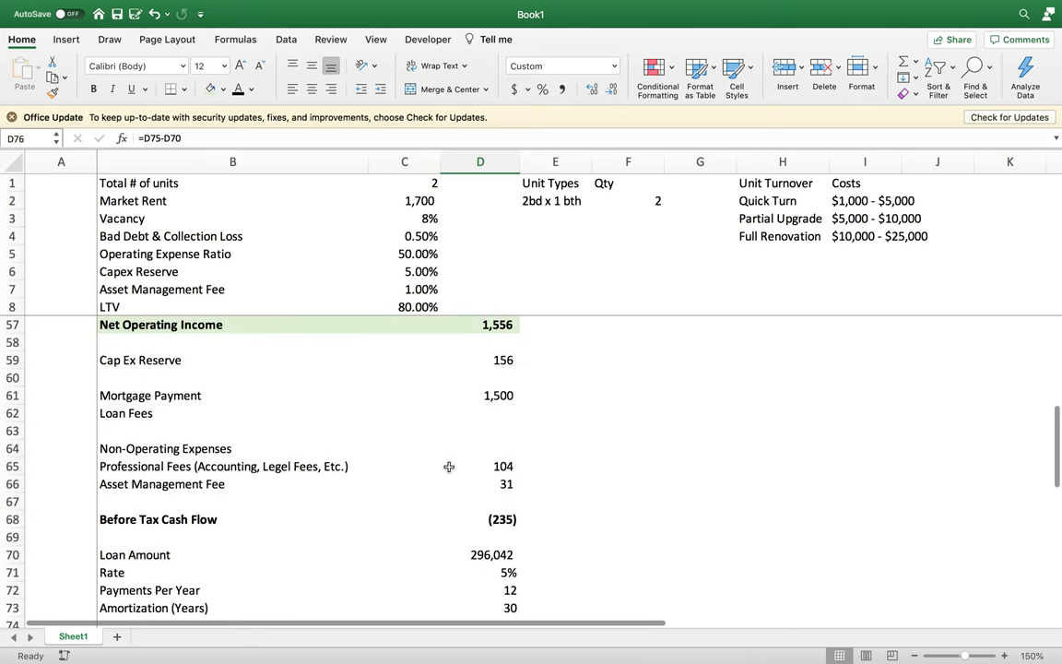
{"action": "left_click", "coordinate": [481, 398]}
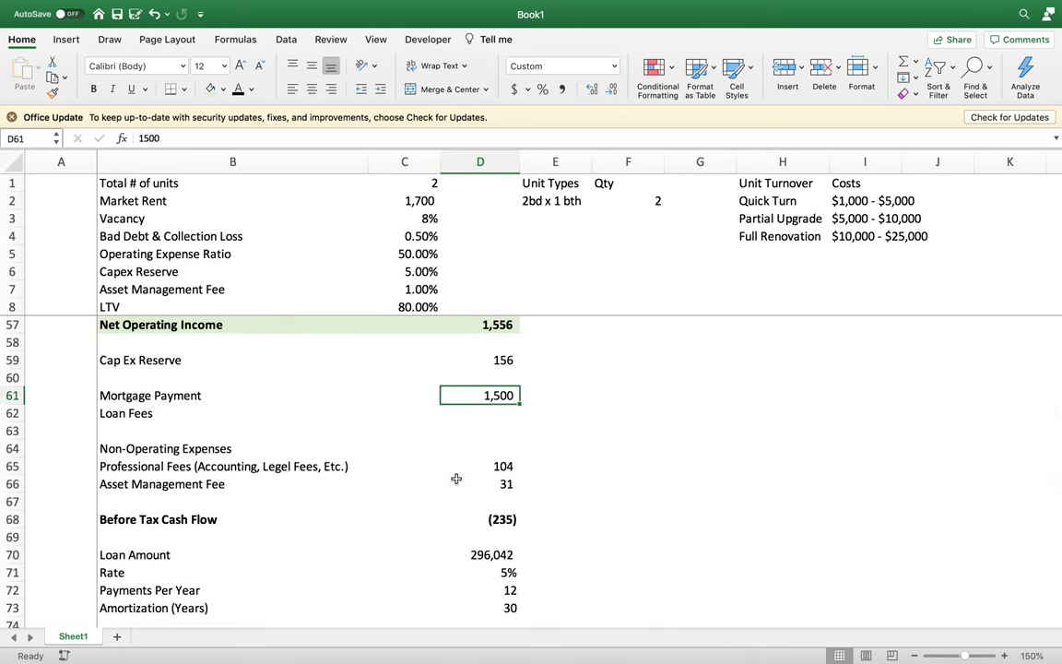
{"action": "scroll", "coordinate": [457, 479], "scroll_direction": "down", "scroll_amount": 4}
{"action": "scroll", "coordinate": [456, 478], "scroll_direction": "up", "scroll_amount": 2}
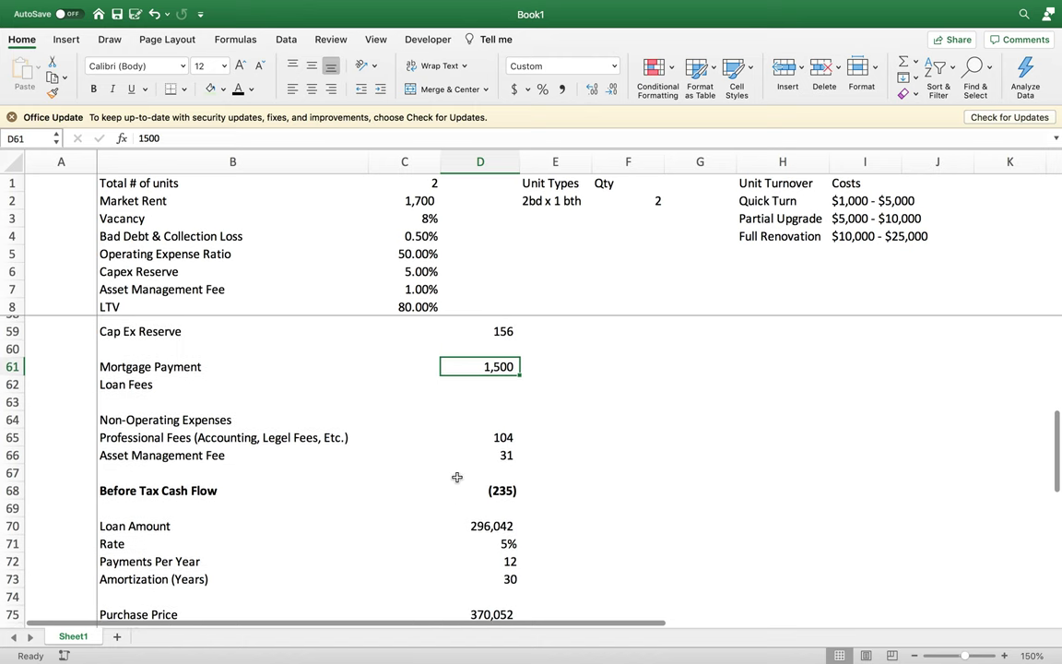
{"action": "scroll", "coordinate": [458, 461], "scroll_direction": "up", "scroll_amount": 2}
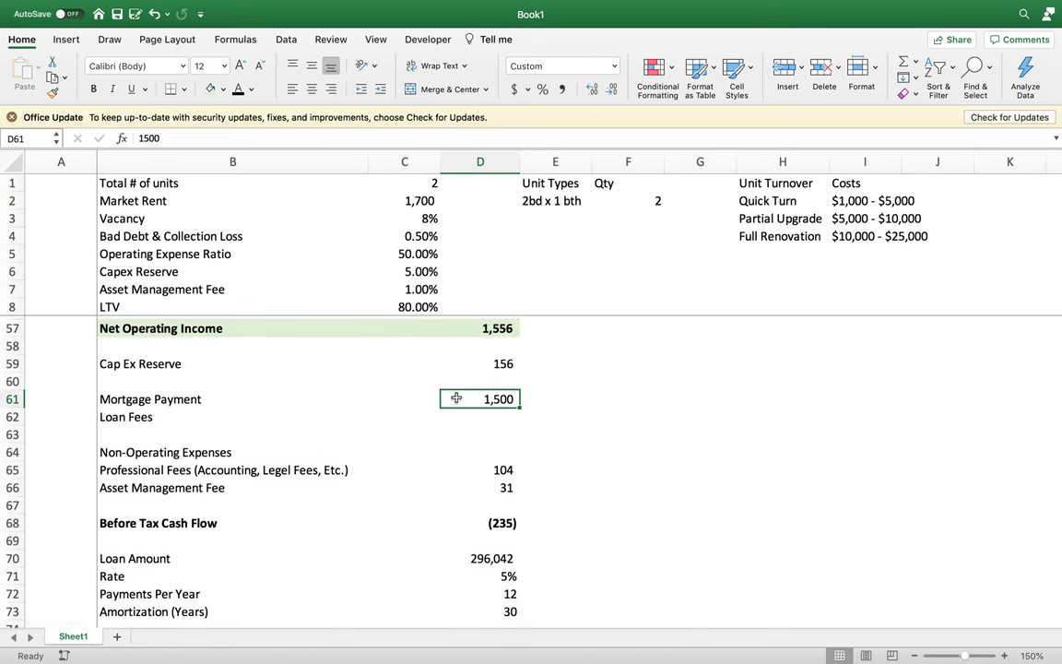
{"action": "scroll", "coordinate": [327, 444], "scroll_direction": "down", "scroll_amount": 1}
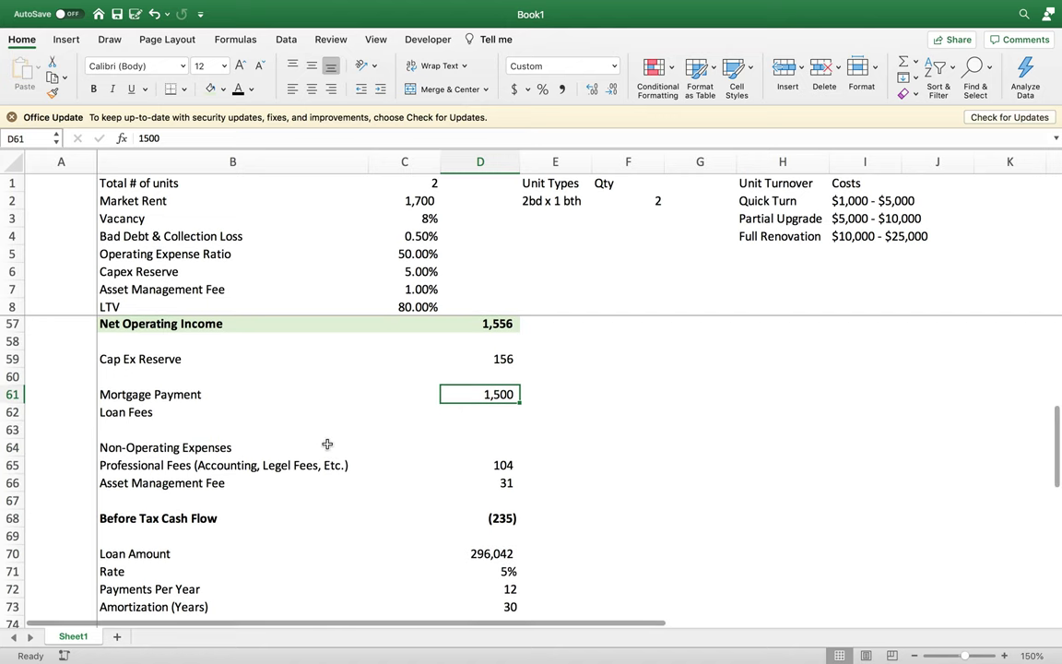
- Examine the Loan Amount formula alongside its Rate, Payments Per Year, Amortization and Mortgage Payment inputs
{"action": "scroll", "coordinate": [327, 445], "scroll_direction": "down", "scroll_amount": 6}
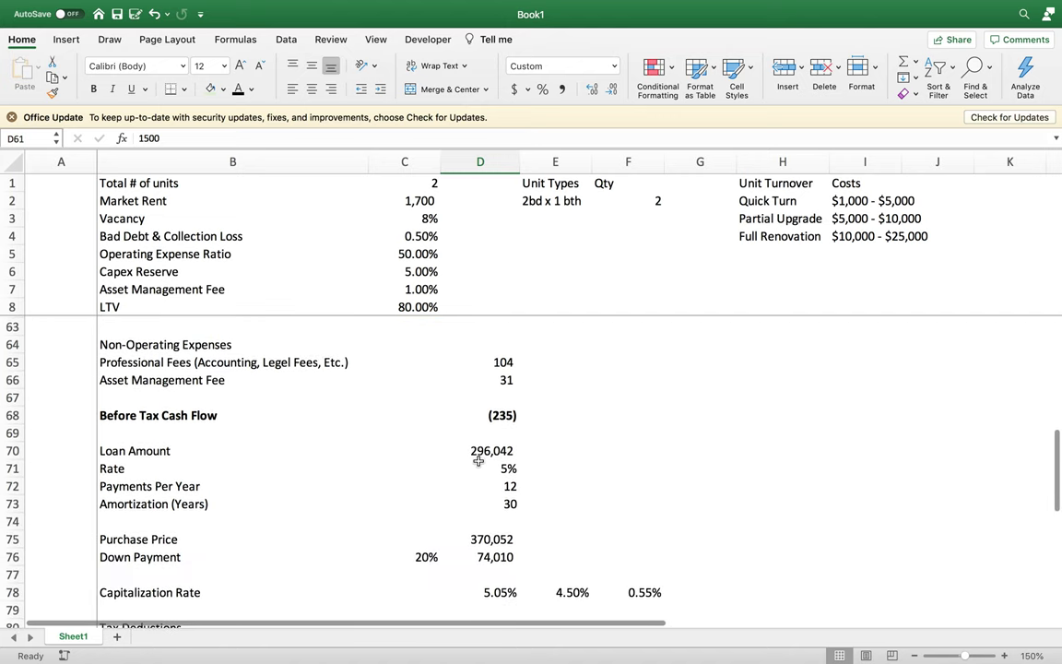
{"action": "left_click", "coordinate": [478, 457]}
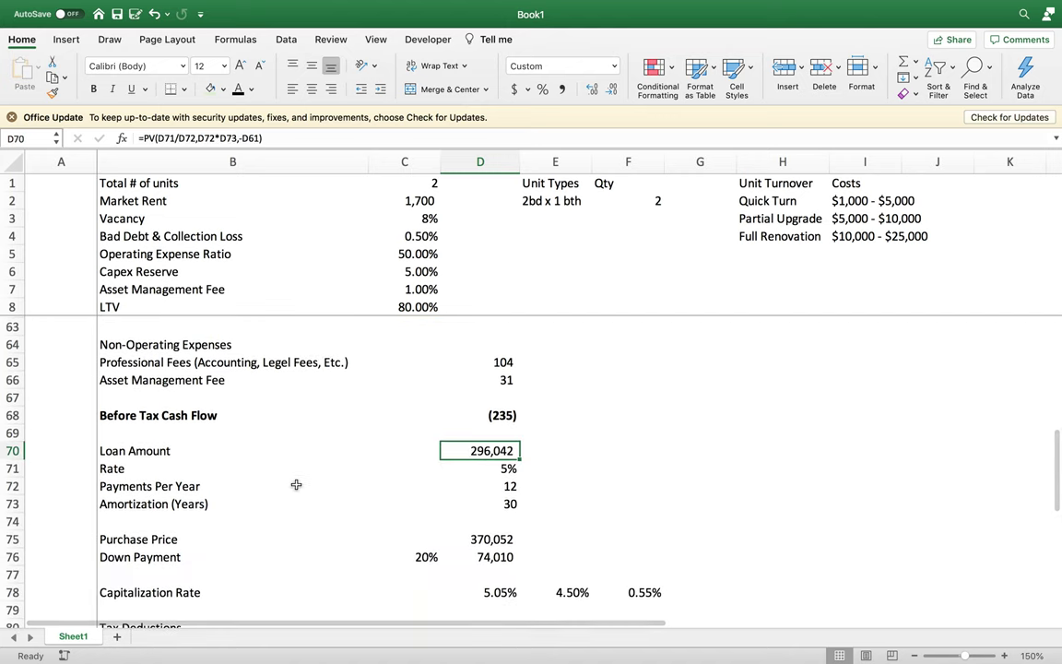
{"action": "left_click", "coordinate": [483, 467]}
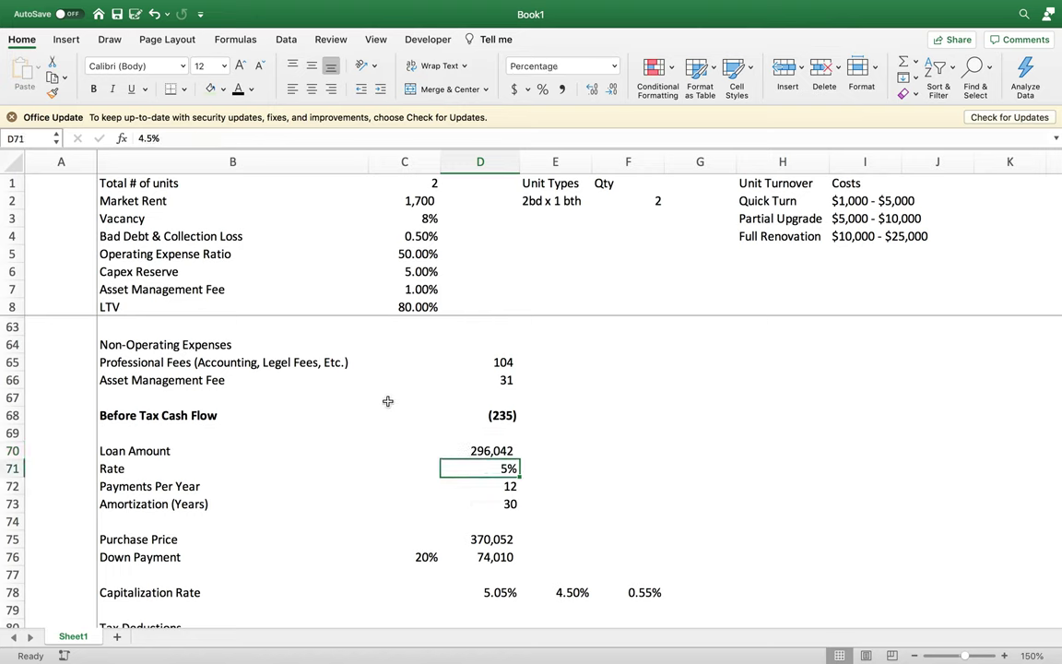
{"action": "left_click_drag", "start_coordinate": [501, 487], "coordinate": [484, 504]}
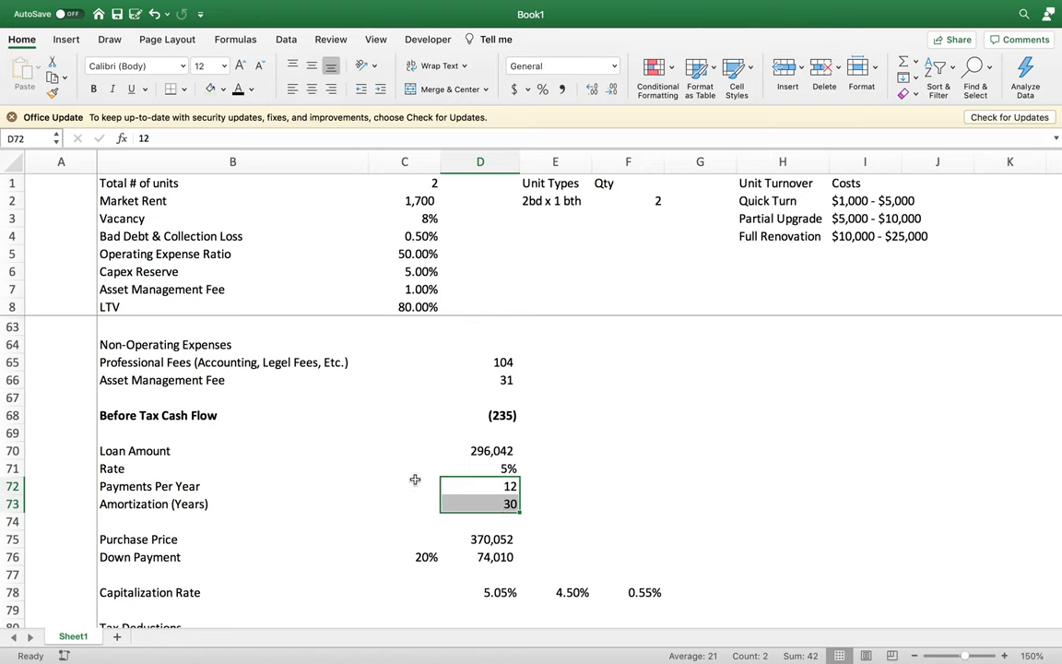
{"action": "left_click", "coordinate": [486, 451]}
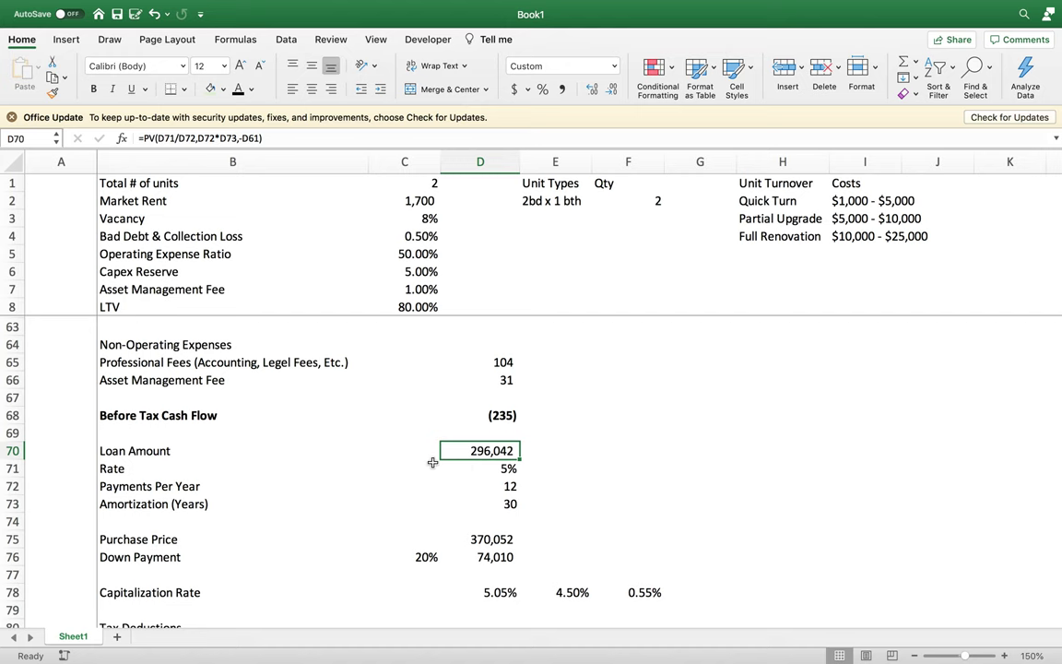
{"action": "scroll", "coordinate": [433, 462], "scroll_direction": "down", "scroll_amount": 3}
{"action": "scroll", "coordinate": [433, 462], "scroll_direction": "up", "scroll_amount": 8}
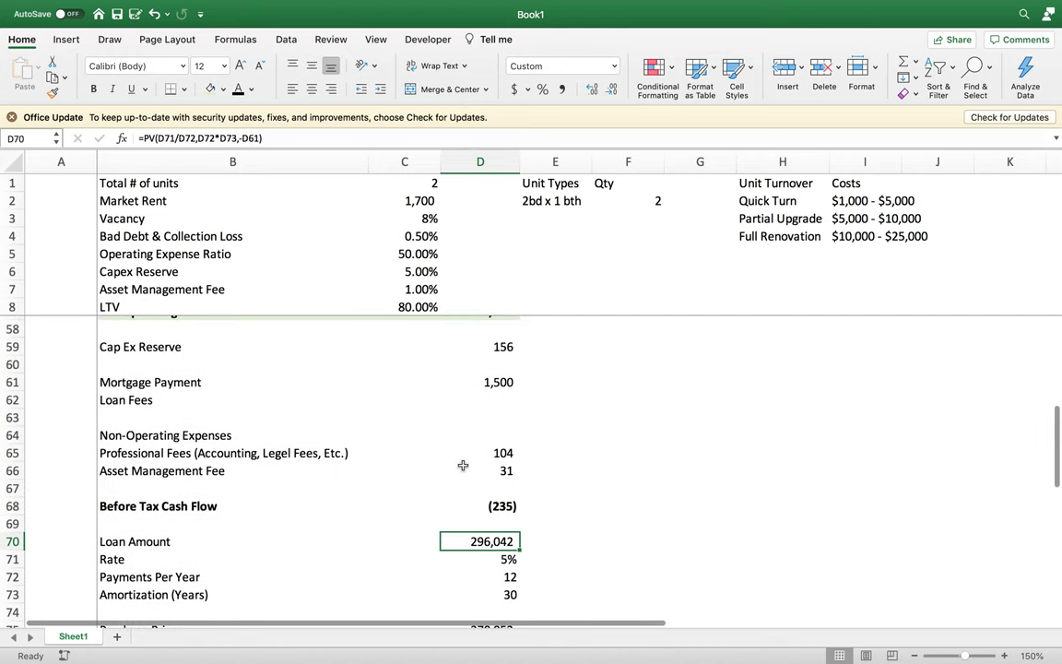
{"action": "left_click", "coordinate": [500, 385]}
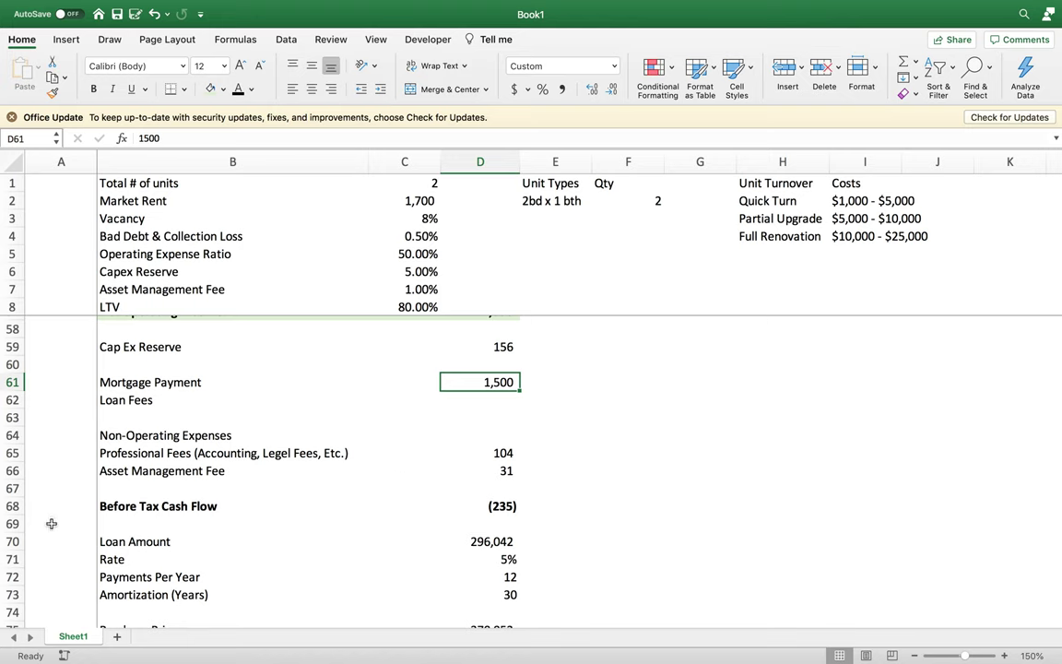
- Examine the Before Tax Cash Flow formula together with the Professional Fees and Cap Ex Reserve lines feeding it
{"action": "left_click_drag", "start_coordinate": [132, 510], "coordinate": [466, 506]}
{"action": "left_click", "coordinate": [455, 503]}
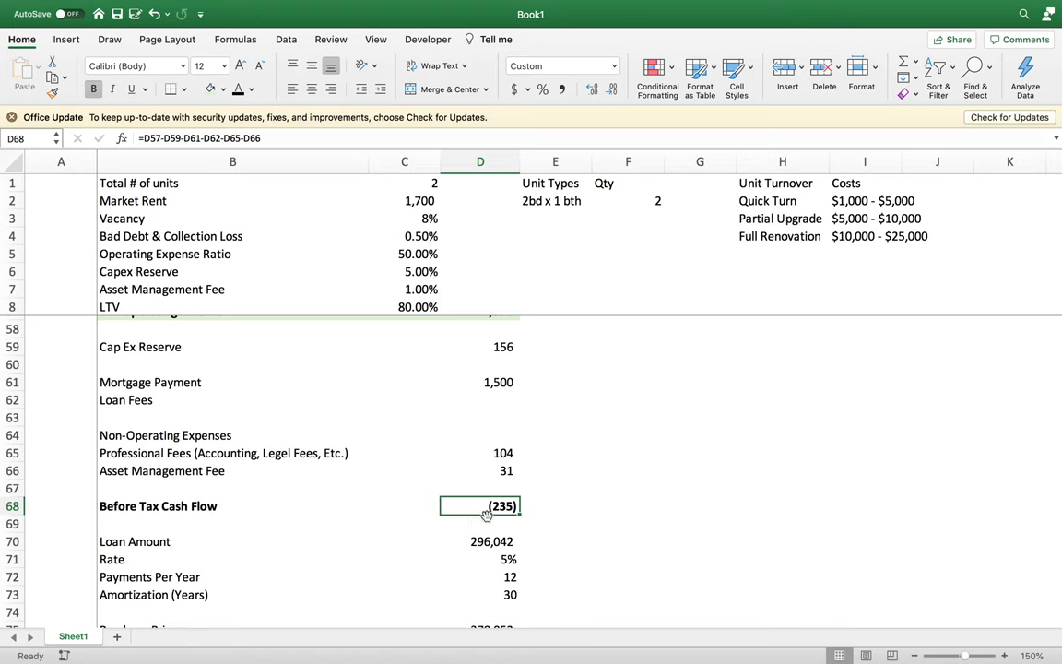
{"action": "left_click", "coordinate": [444, 451]}
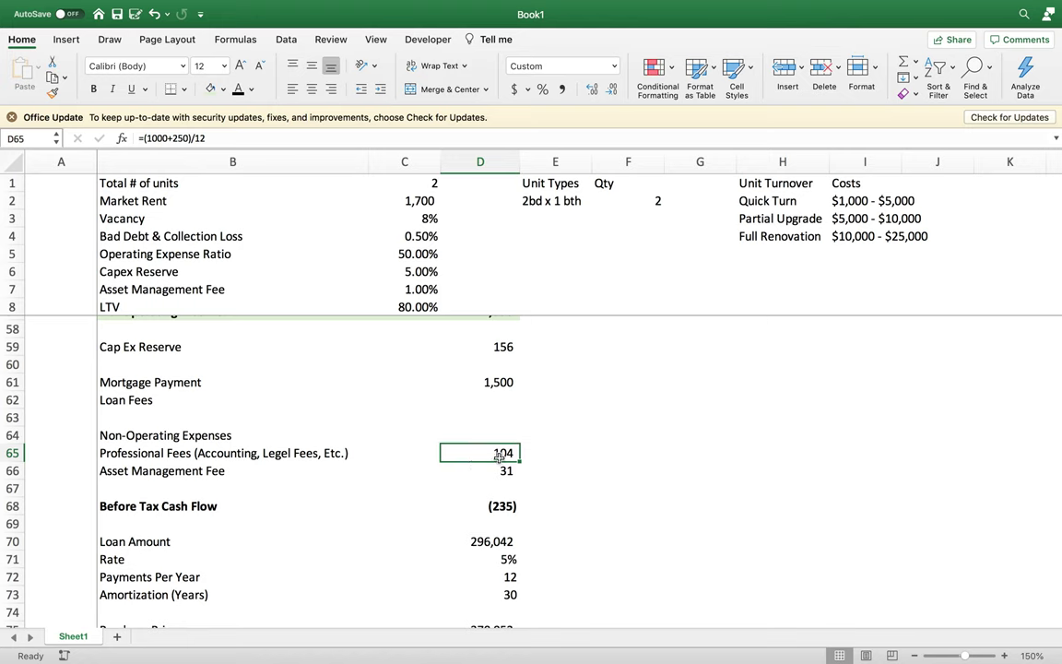
{"action": "scroll", "coordinate": [466, 468], "scroll_direction": "up", "scroll_amount": 1}
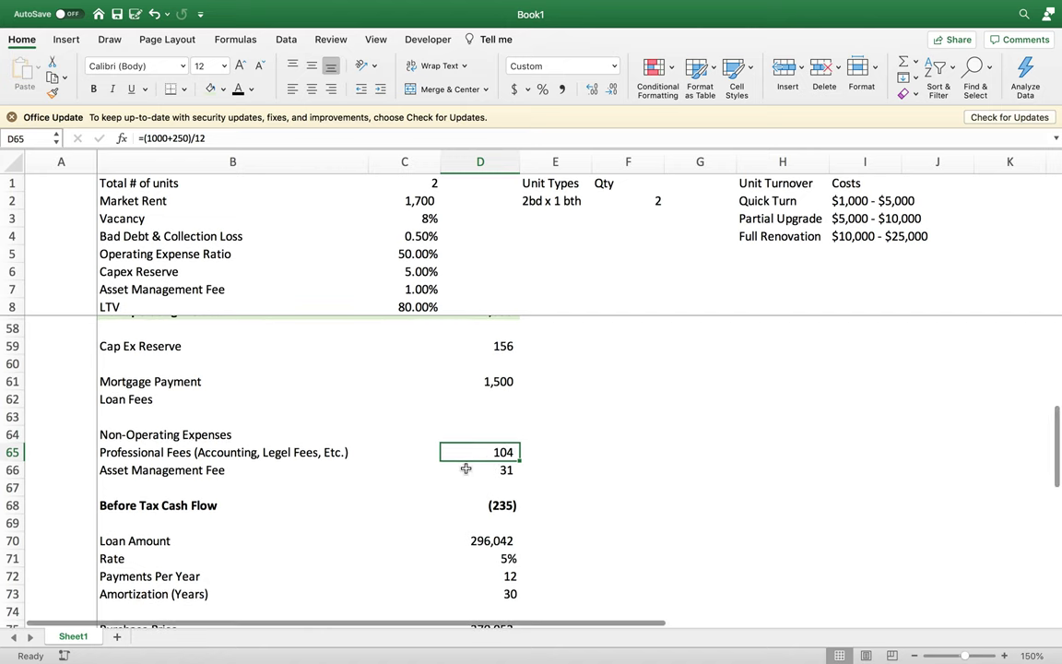
{"action": "left_click", "coordinate": [476, 519]}
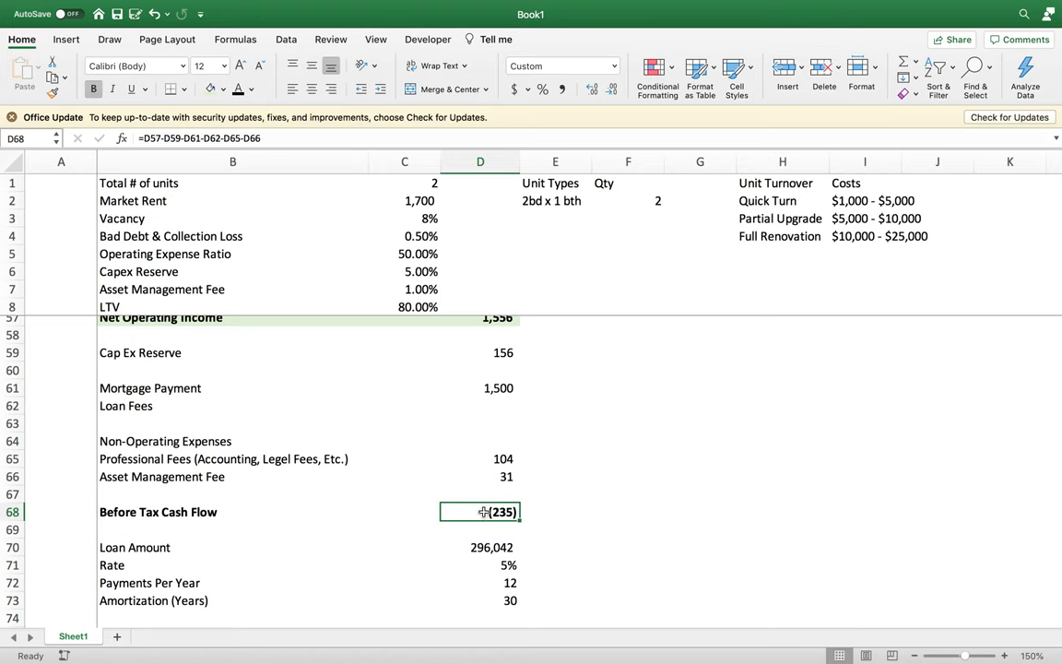
{"action": "key", "text": "Up"}
{"action": "key", "text": "Up"}
{"action": "key", "text": "Up"}
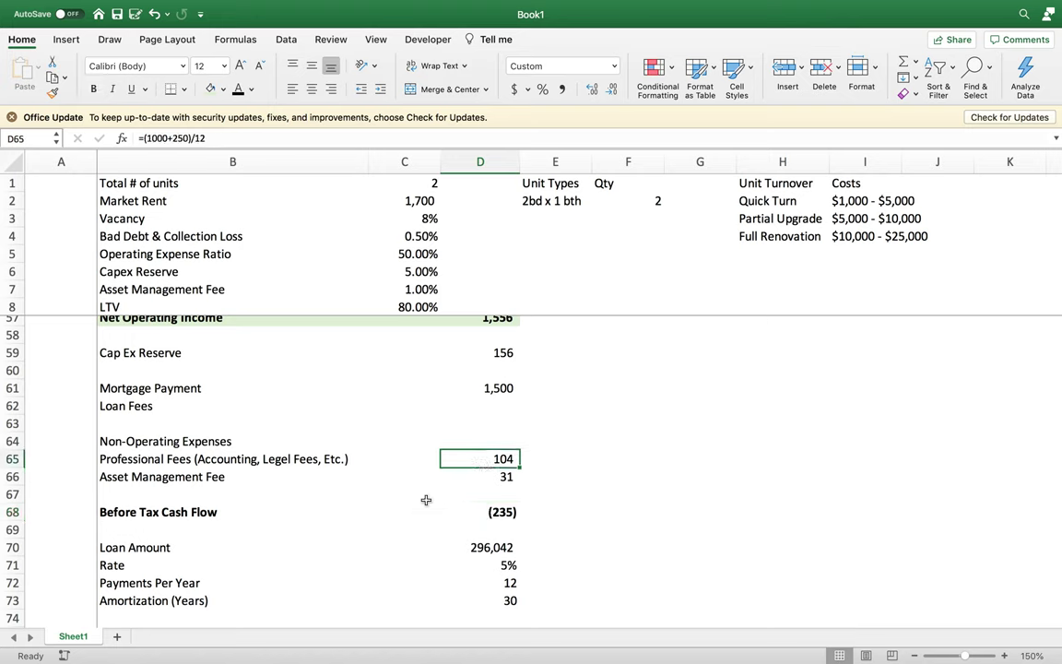
{"action": "left_click", "coordinate": [501, 359]}
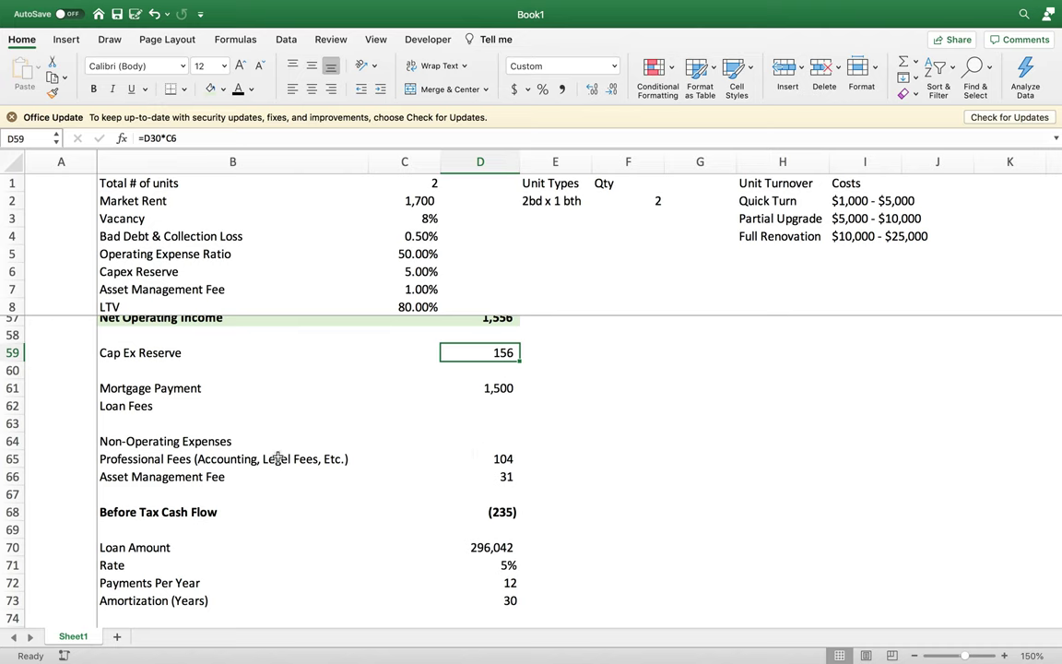
{"action": "left_click", "coordinate": [517, 459]}
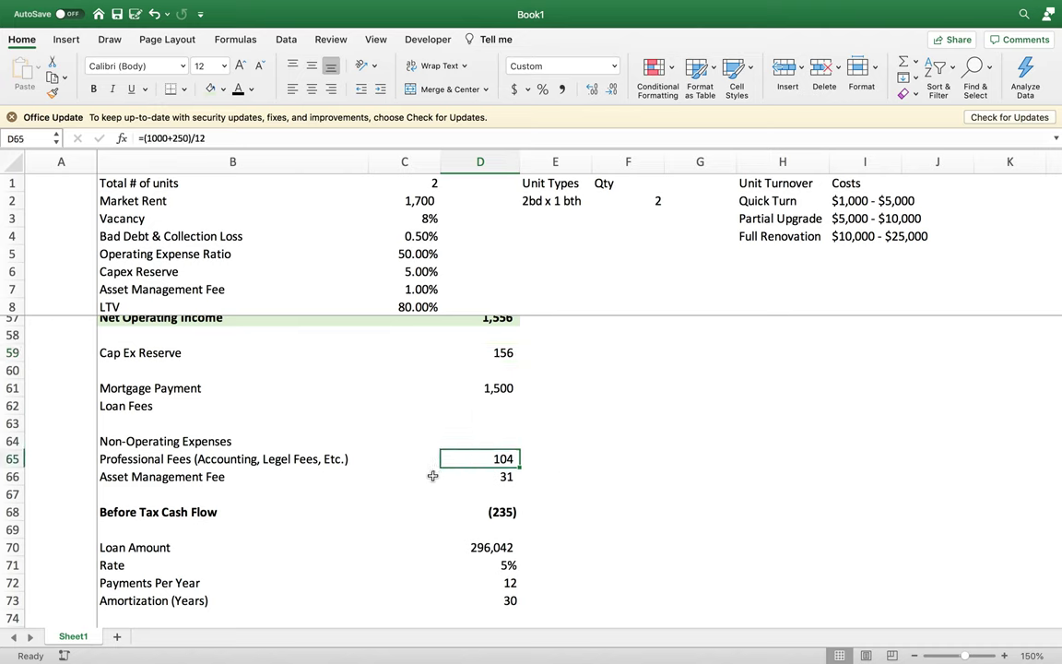
- Inspect the Real Estate Taxes line and its formula under Uncontrollable Expenses, leaving the existing data in place
{"action": "scroll", "coordinate": [433, 476], "scroll_direction": "down", "scroll_amount": 1}
{"action": "scroll", "coordinate": [432, 476], "scroll_direction": "up", "scroll_amount": 3}
{"action": "scroll", "coordinate": [433, 476], "scroll_direction": "up", "scroll_amount": 4}
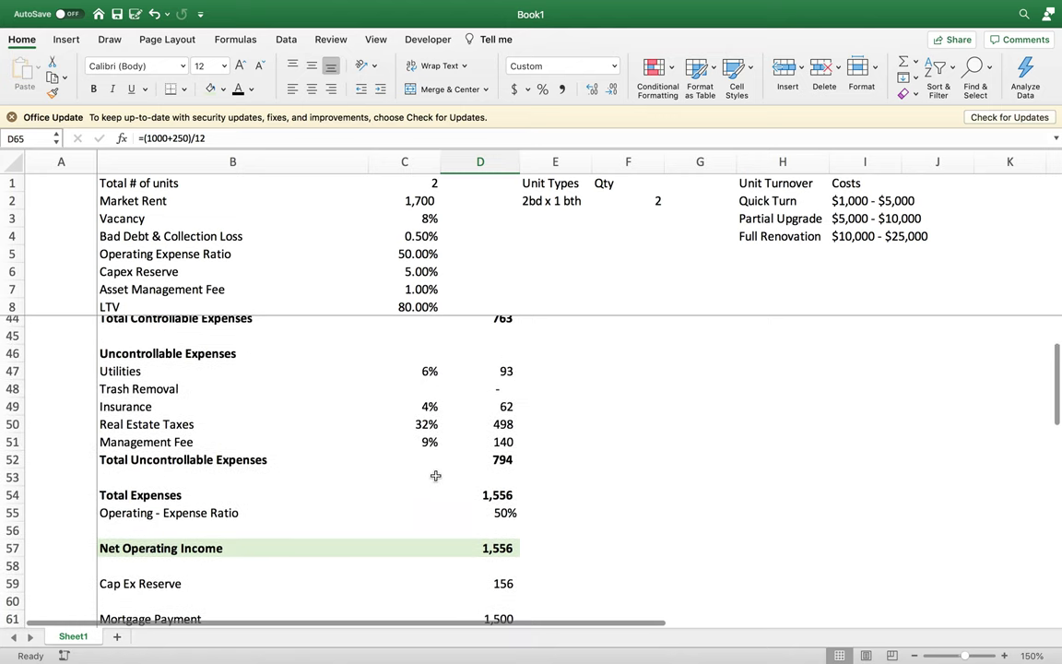
{"action": "scroll", "coordinate": [434, 474], "scroll_direction": "up", "scroll_amount": 2}
{"action": "left_click_drag", "start_coordinate": [155, 458], "coordinate": [498, 461]}
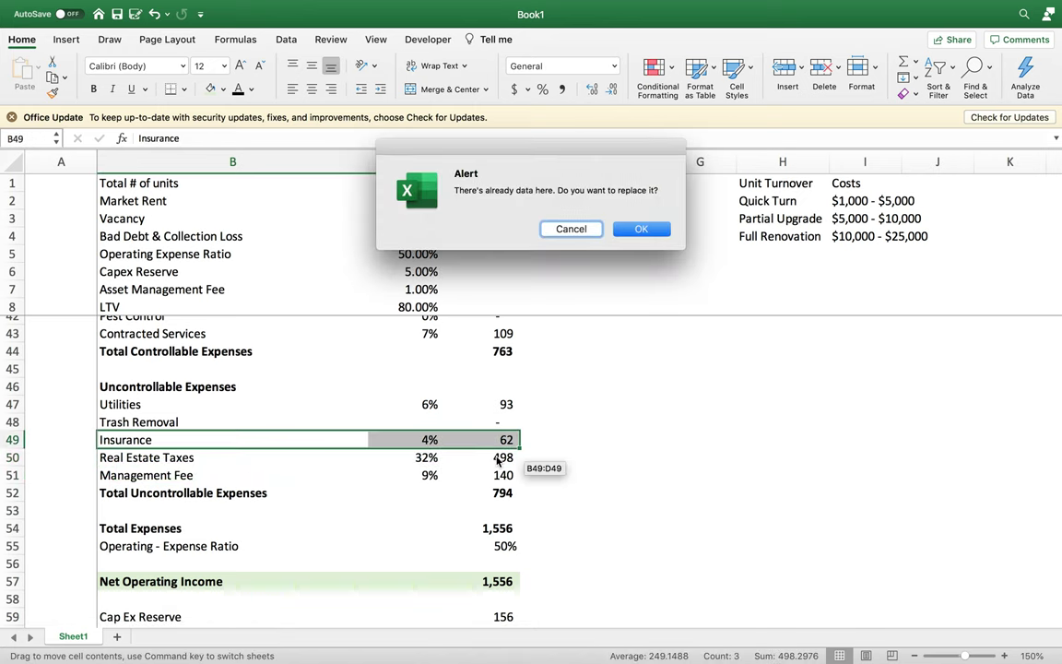
{"action": "left_click", "coordinate": [571, 229]}
{"action": "left_click_drag", "start_coordinate": [295, 457], "coordinate": [500, 458]}
{"action": "left_click", "coordinate": [502, 457]}
{"action": "scroll", "coordinate": [498, 466], "scroll_direction": "up", "scroll_amount": 2}
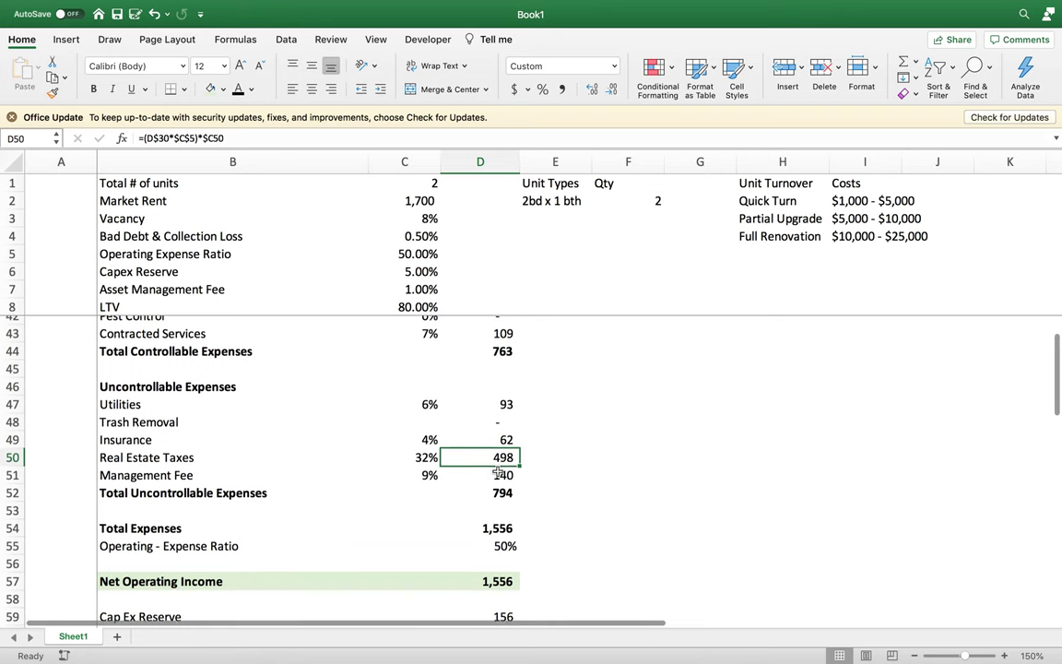
- Inspect the Contracted Services and Payroll & Benefits lines under Controllable Expenses
{"action": "scroll", "coordinate": [498, 470], "scroll_direction": "up", "scroll_amount": 3}
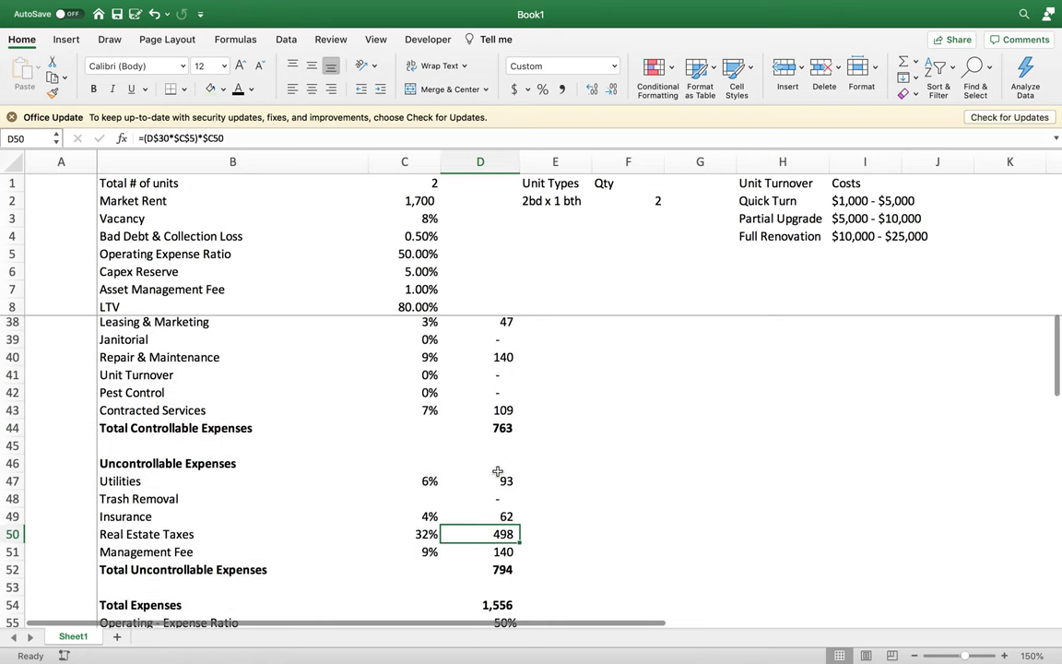
{"action": "left_click", "coordinate": [498, 412]}
{"action": "scroll", "coordinate": [477, 474], "scroll_direction": "up", "scroll_amount": 5}
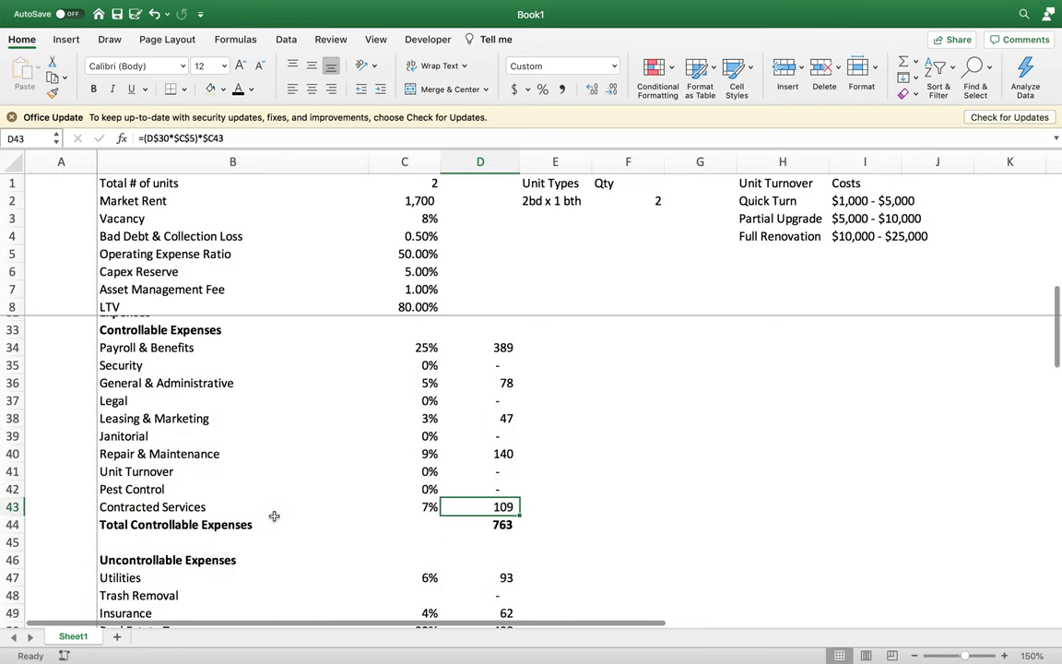
{"action": "left_click_drag", "start_coordinate": [199, 507], "coordinate": [480, 507]}
{"action": "left_click", "coordinate": [479, 507]}
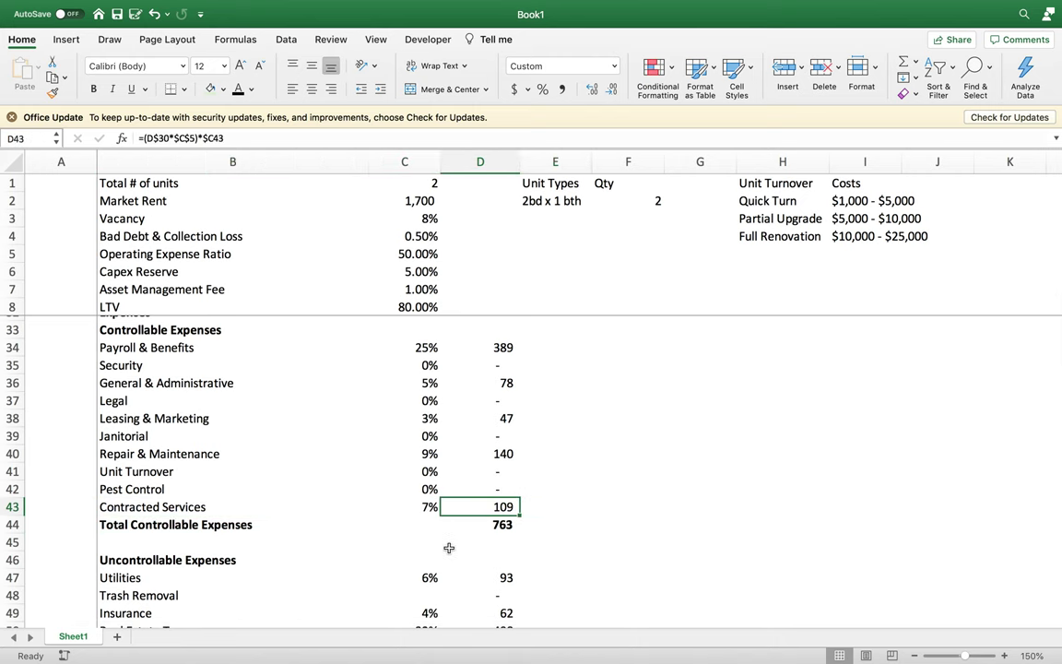
{"action": "scroll", "coordinate": [452, 536], "scroll_direction": "up", "scroll_amount": 1}
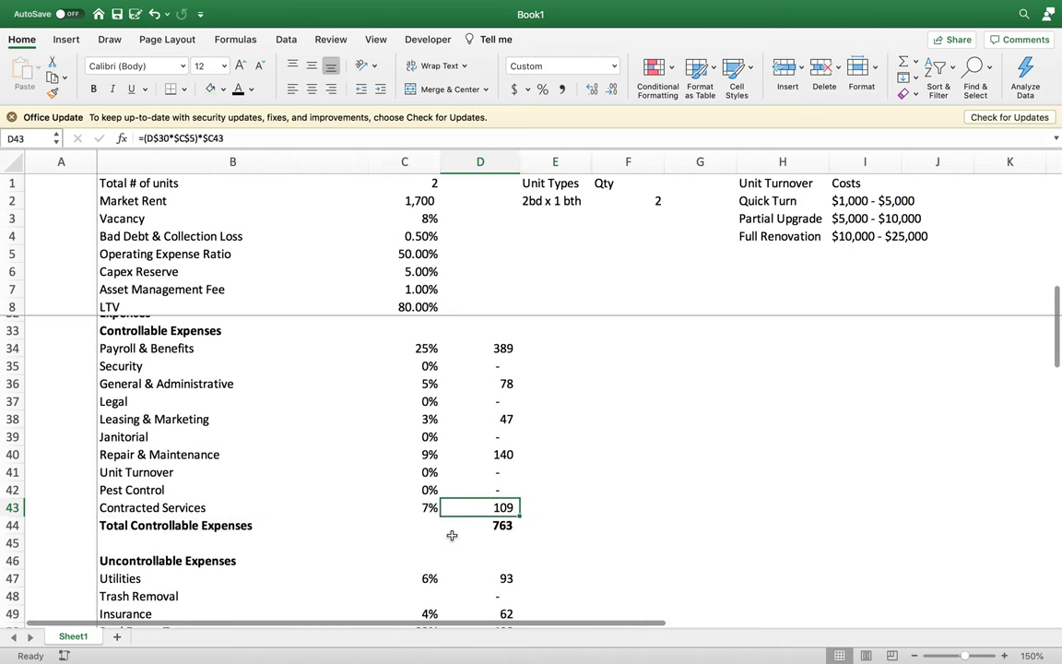
{"action": "scroll", "coordinate": [452, 536], "scroll_direction": "up", "scroll_amount": 1}
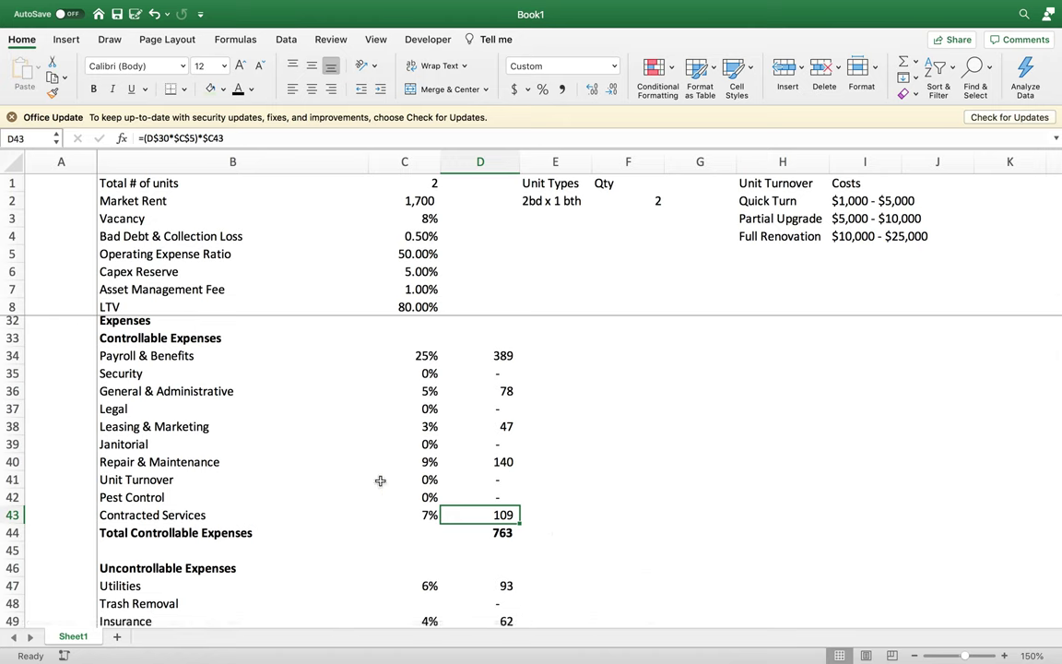
{"action": "left_click", "coordinate": [115, 356]}
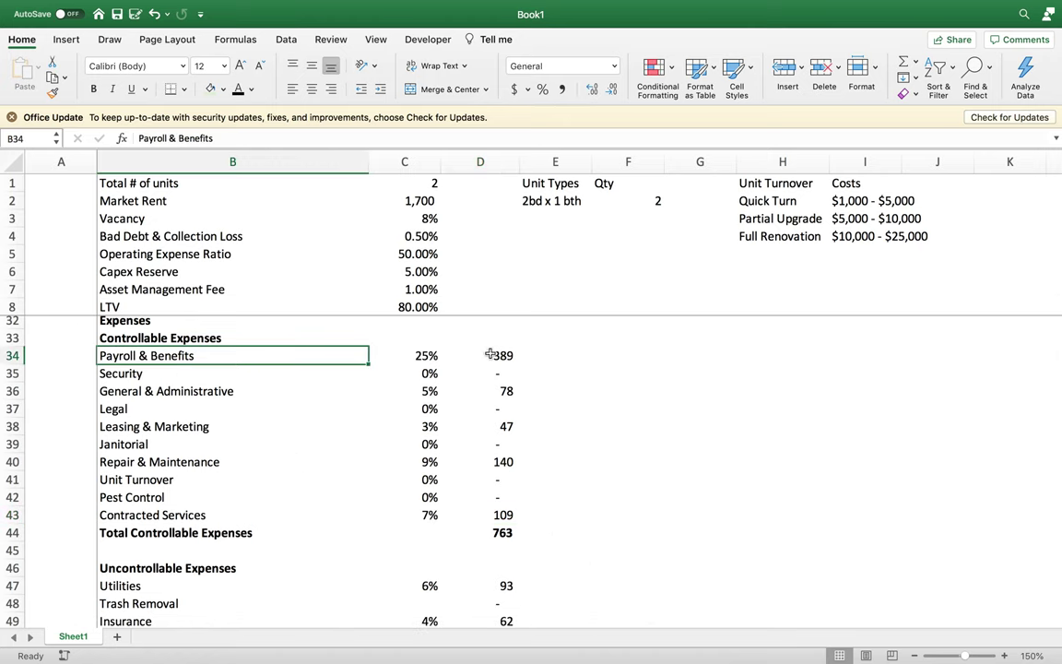
{"action": "left_click_drag", "start_coordinate": [490, 355], "coordinate": [277, 358]}
- Check the Month 1 cells of the RUBS and Pet Rent lines under Other Income
{"action": "scroll", "coordinate": [295, 427], "scroll_direction": "up", "scroll_amount": 6}
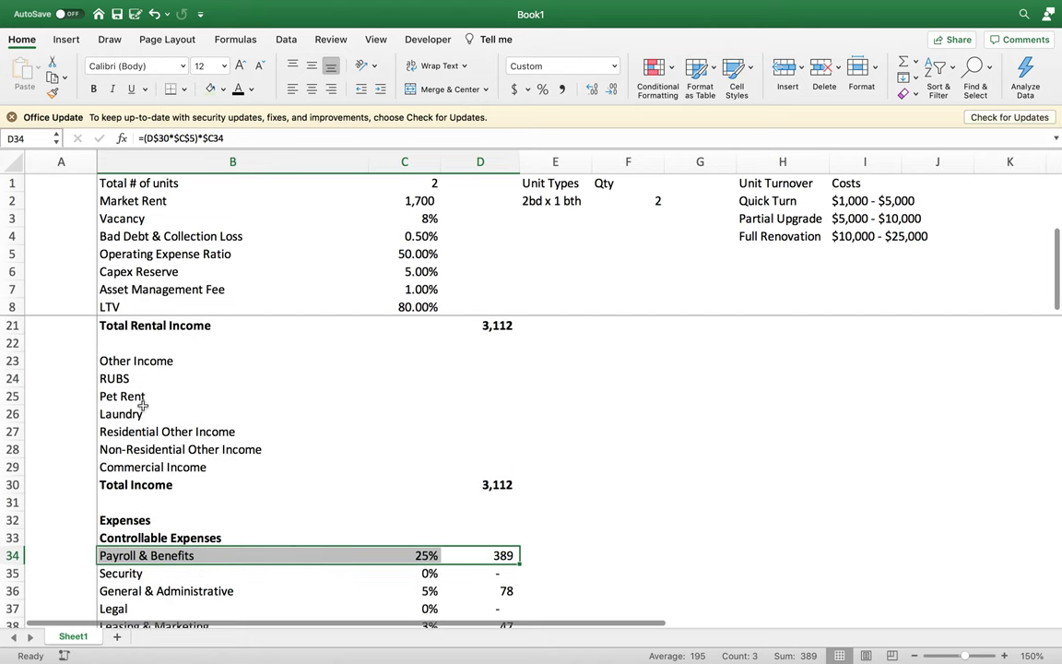
{"action": "left_click_drag", "start_coordinate": [114, 380], "coordinate": [500, 385]}
{"action": "left_click", "coordinate": [500, 384]}
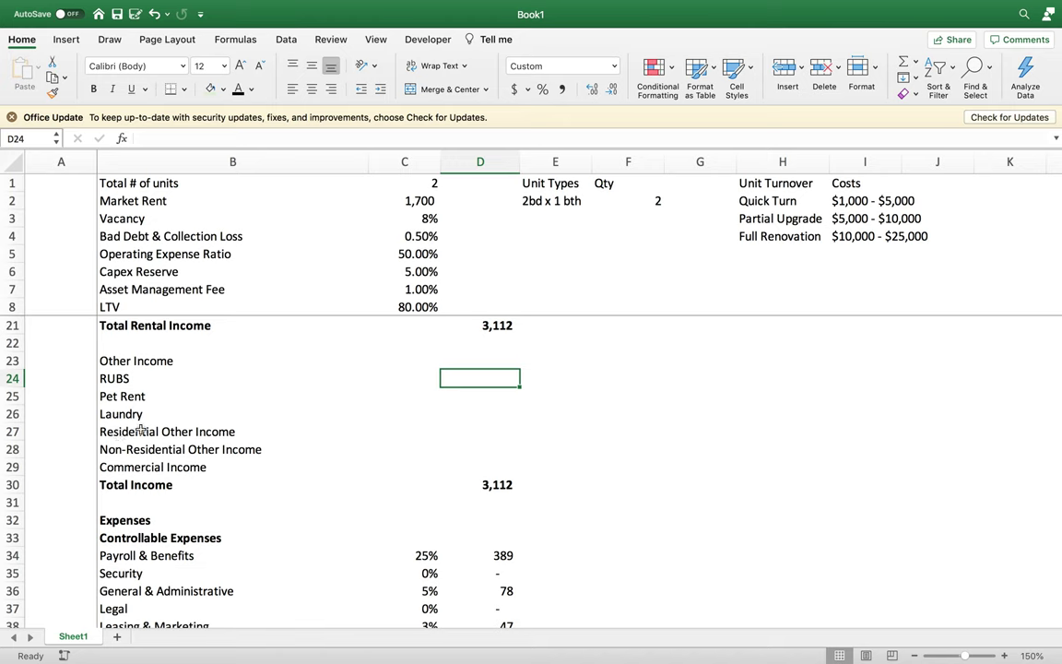
{"action": "left_click", "coordinate": [494, 395]}
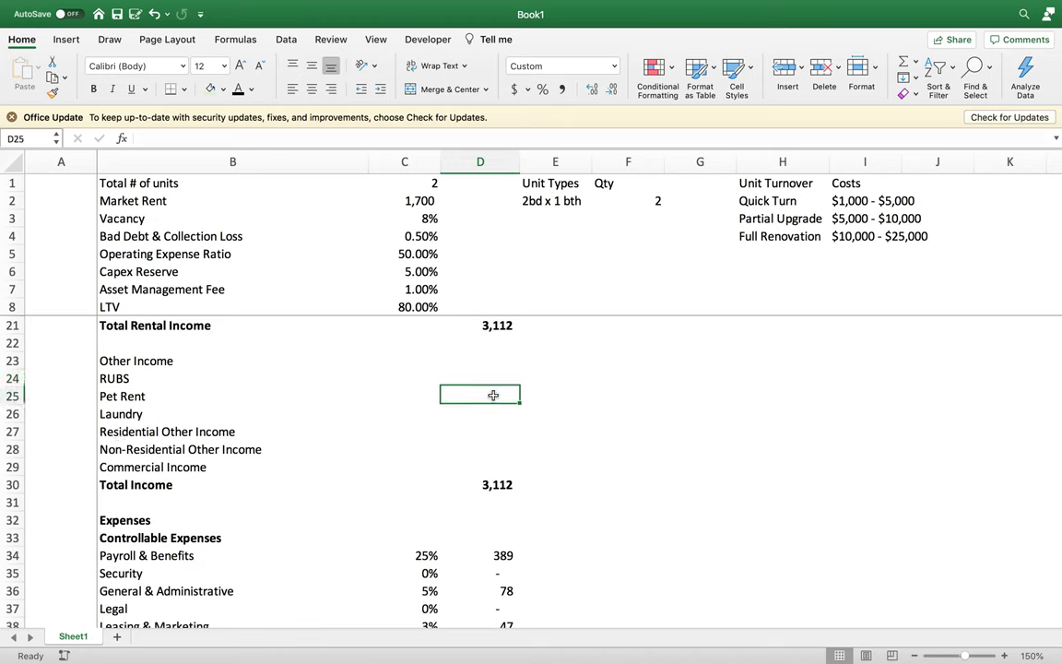
- Review the Vacancy line under Rent Loss in relation to Gross Potential Rent and Total Rental Income
{"action": "scroll", "coordinate": [344, 493], "scroll_direction": "up", "scroll_amount": 5}
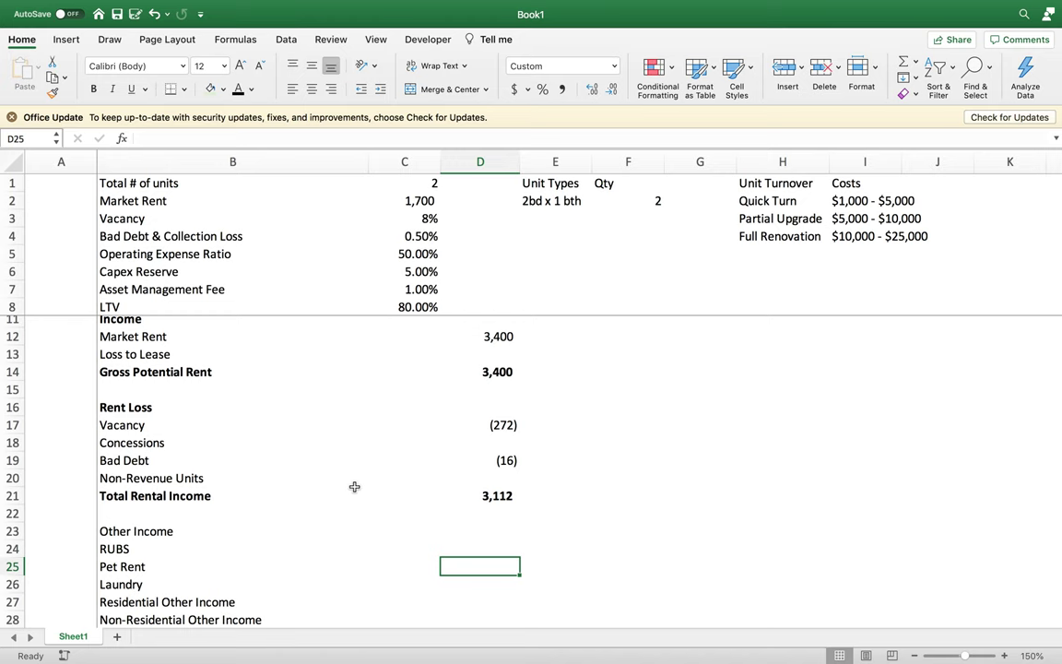
{"action": "scroll", "coordinate": [354, 487], "scroll_direction": "up", "scroll_amount": 1}
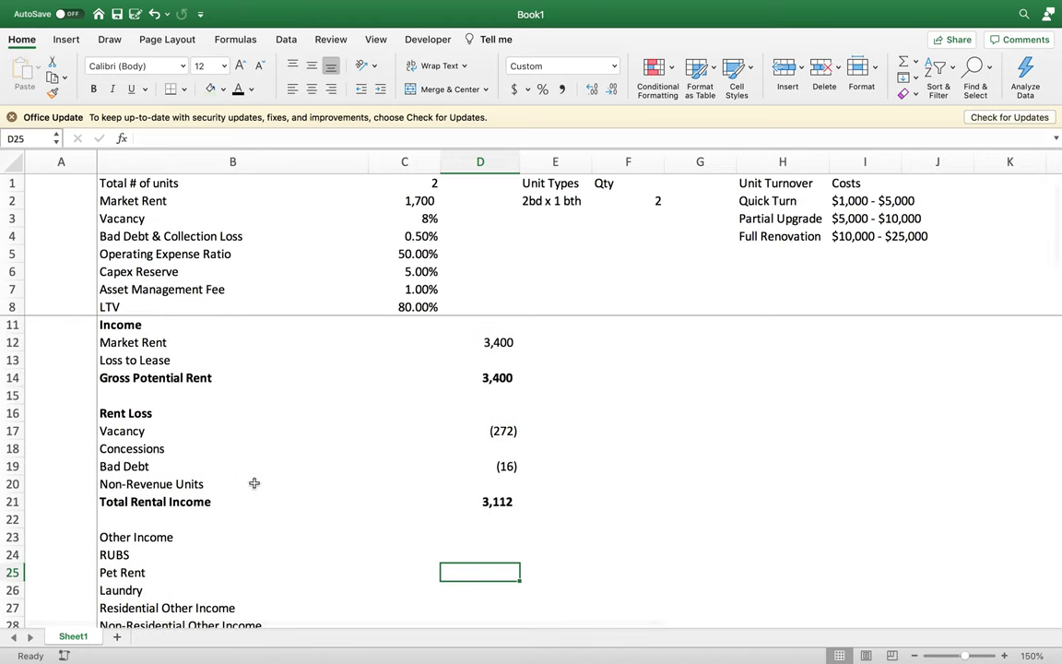
{"action": "left_click_drag", "start_coordinate": [105, 431], "coordinate": [481, 430]}
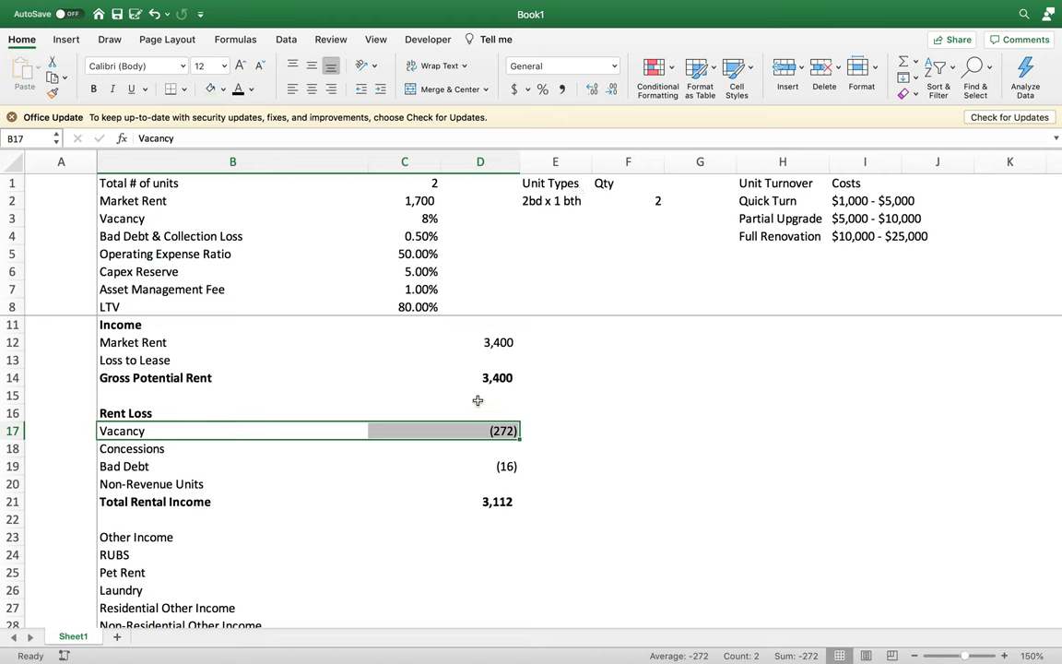
{"action": "scroll", "coordinate": [479, 407], "scroll_direction": "up", "scroll_amount": 1}
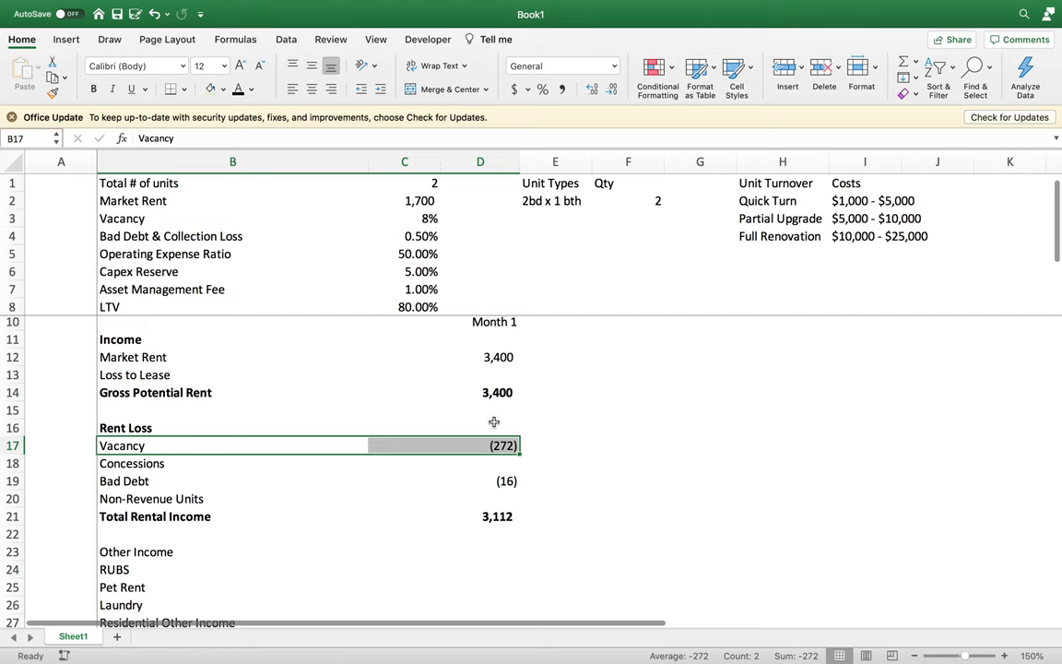
- Review the Month 1 lines from Net Operating Income through Before Tax Cash Flow to the loan terms and Purchase Price
{"action": "scroll", "coordinate": [494, 421], "scroll_direction": "down", "scroll_amount": 14}
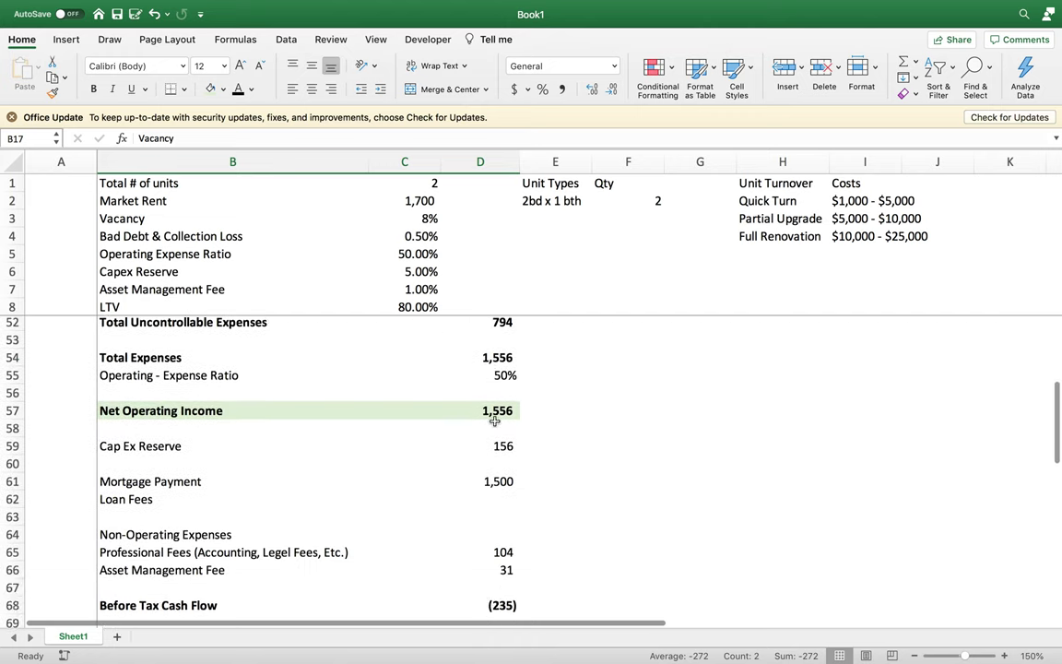
{"action": "scroll", "coordinate": [494, 421], "scroll_direction": "down", "scroll_amount": 3}
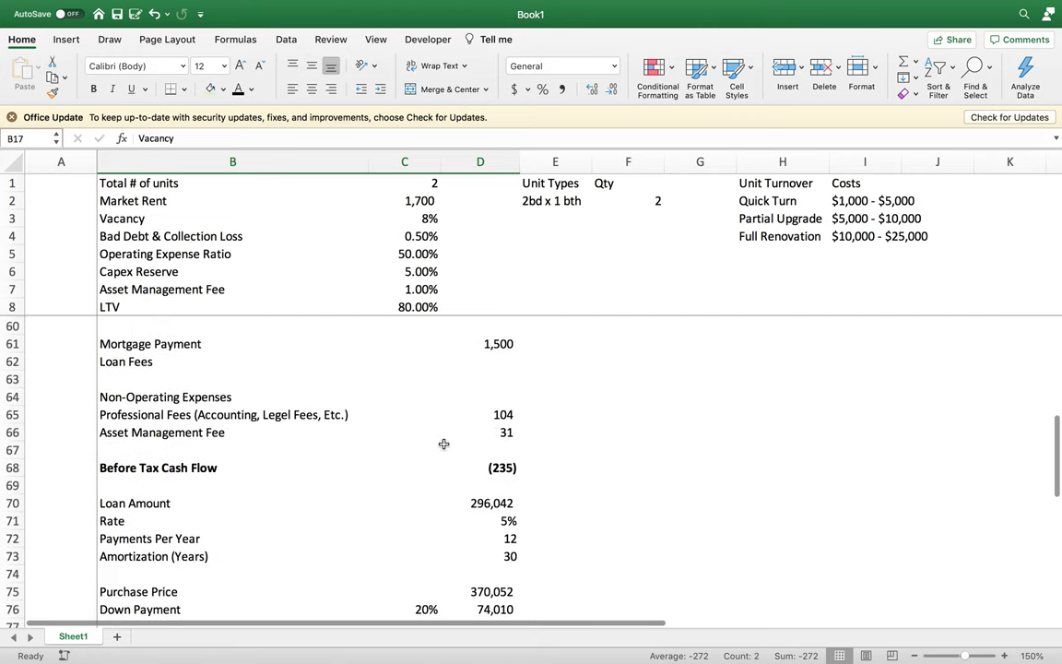
{"action": "scroll", "coordinate": [461, 438], "scroll_direction": "down", "scroll_amount": 1}
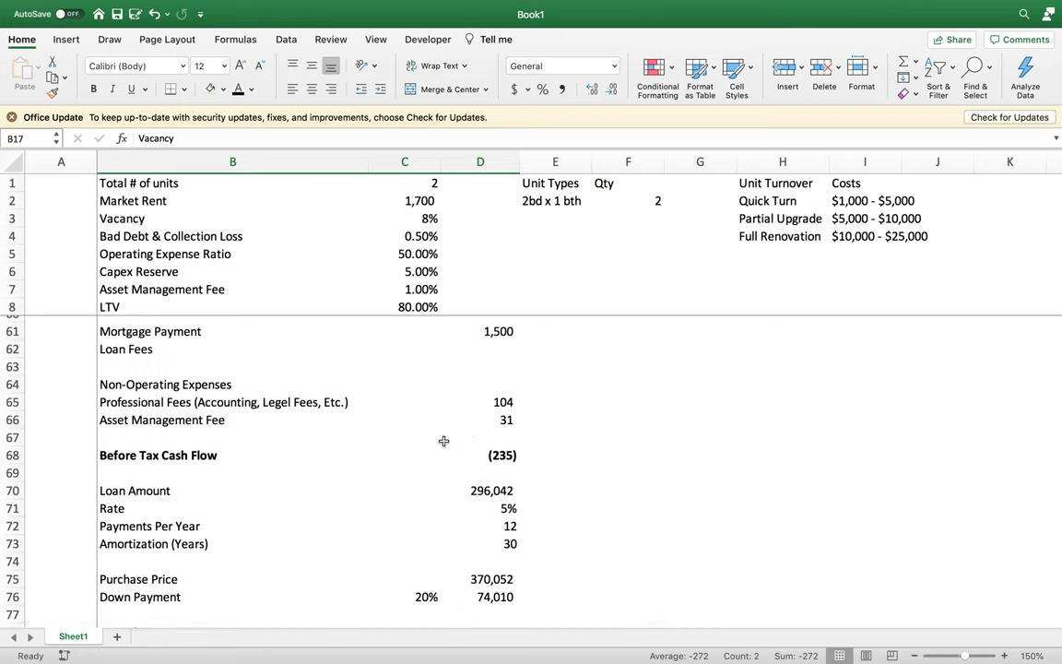
{"action": "scroll", "coordinate": [461, 461], "scroll_direction": "down", "scroll_amount": 1}
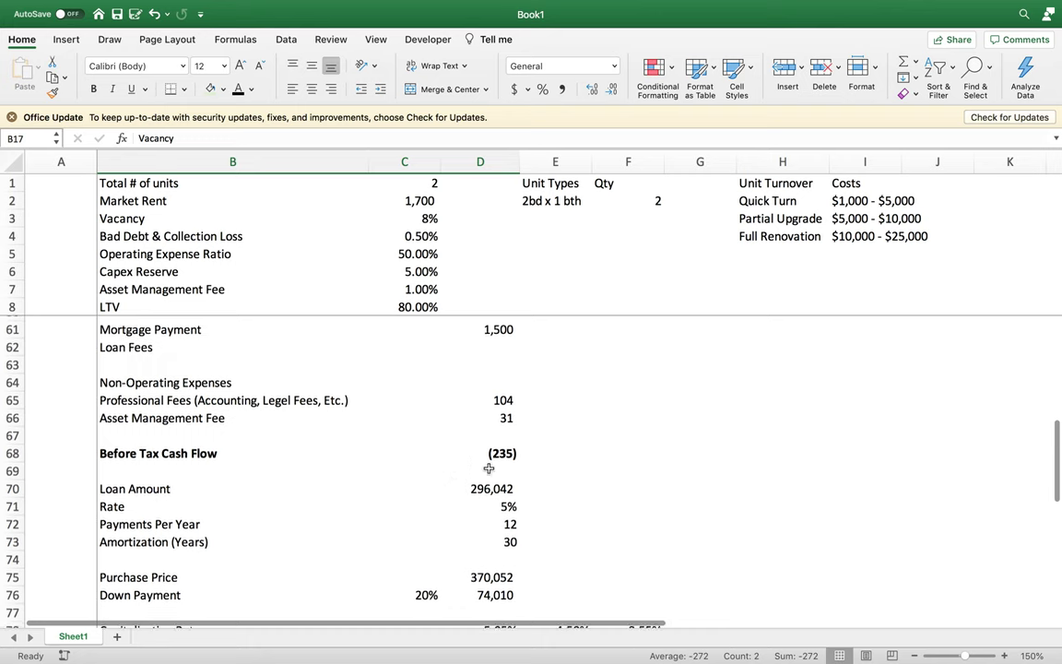
{"action": "scroll", "coordinate": [489, 468], "scroll_direction": "down", "scroll_amount": 1}
{"action": "scroll", "coordinate": [489, 468], "scroll_direction": "up", "scroll_amount": 2}
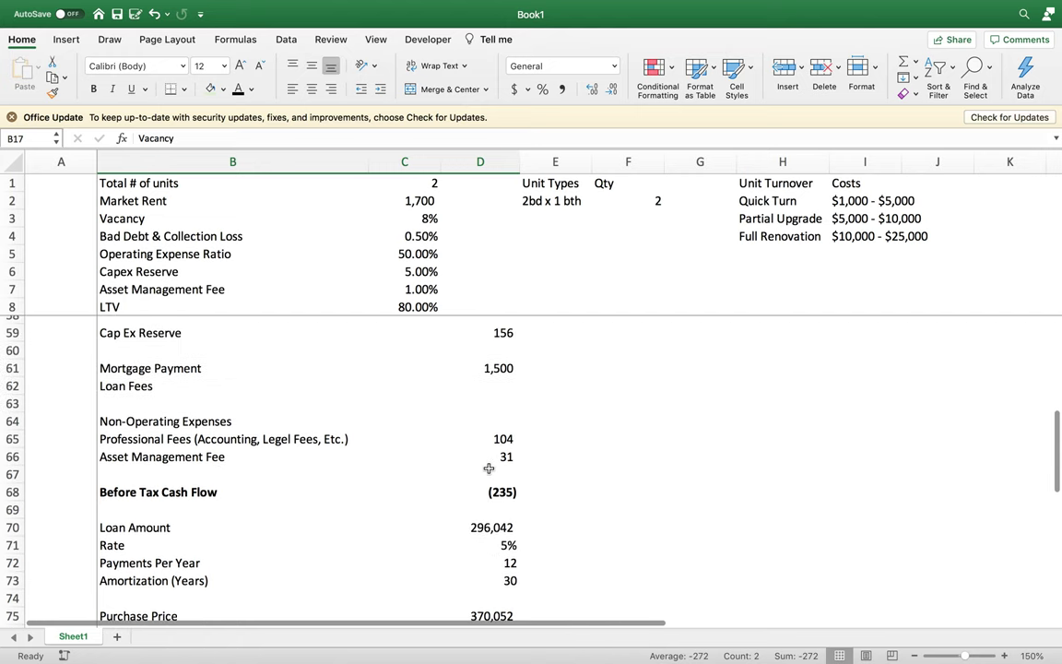
- Examine the Month 1 Mortgage Payment in relation to the Before Tax Cash Flow line and its formula
{"action": "left_click", "coordinate": [484, 367]}
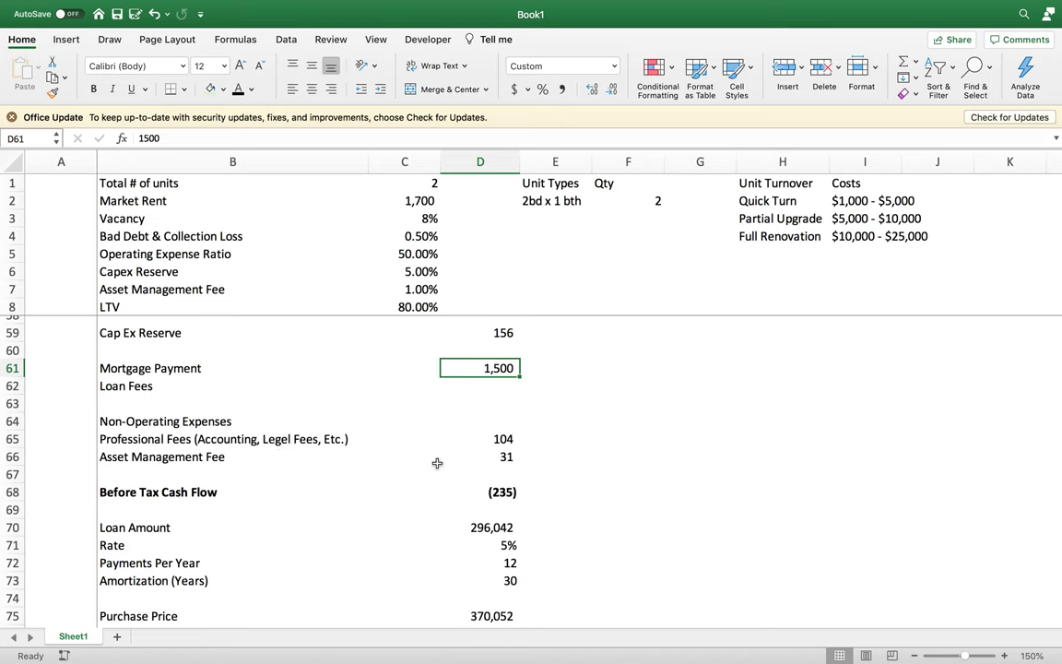
{"action": "scroll", "coordinate": [458, 472], "scroll_direction": "down", "scroll_amount": 1}
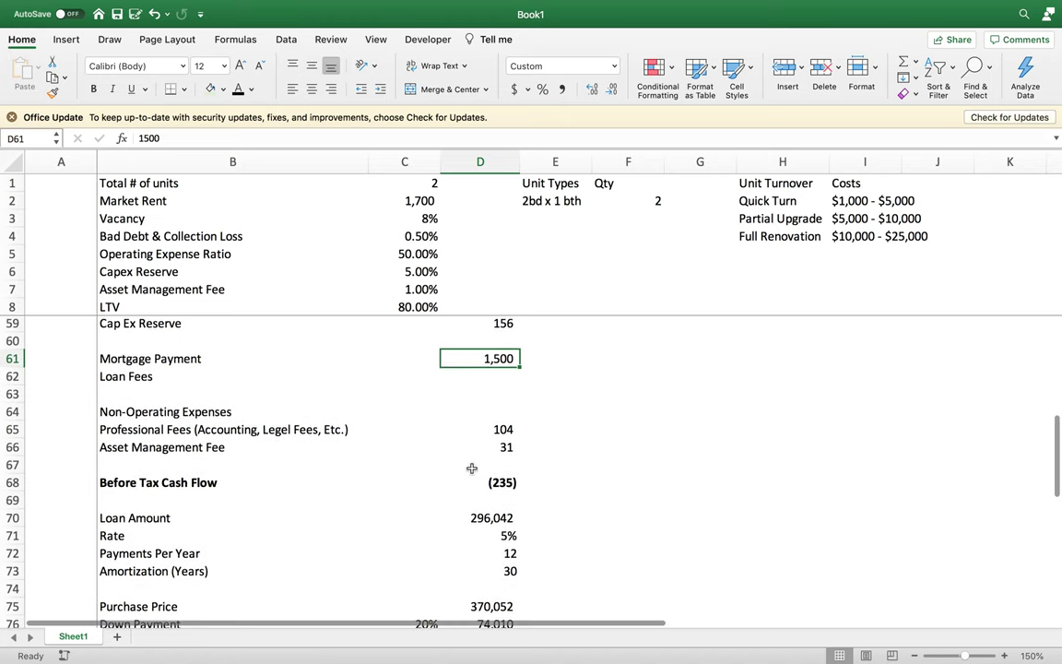
{"action": "left_click", "coordinate": [509, 459]}
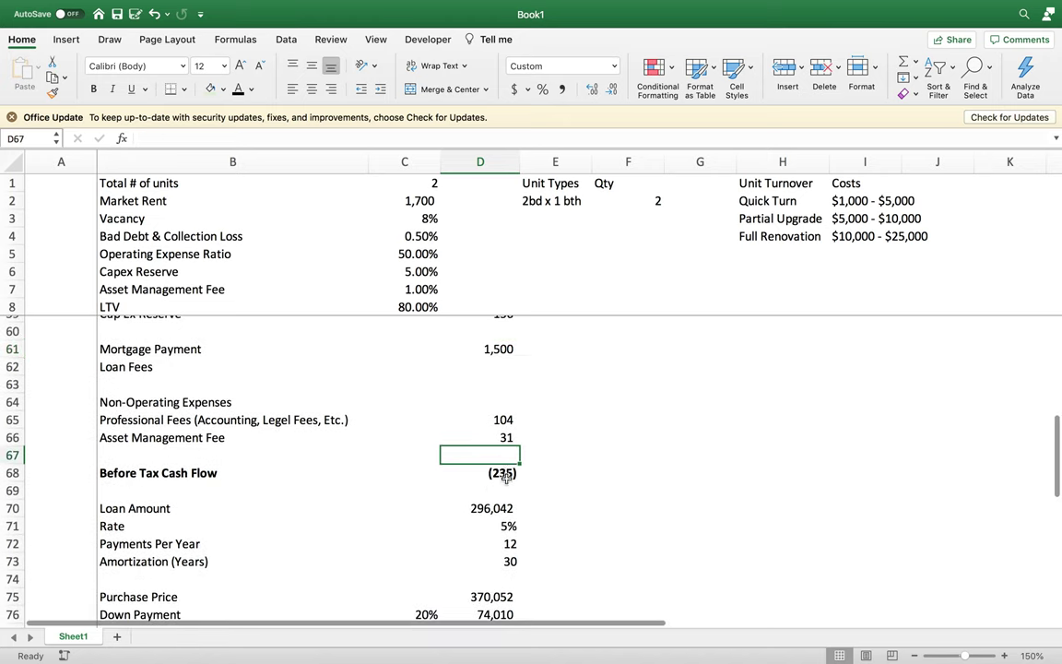
{"action": "left_click_drag", "start_coordinate": [505, 470], "coordinate": [109, 475]}
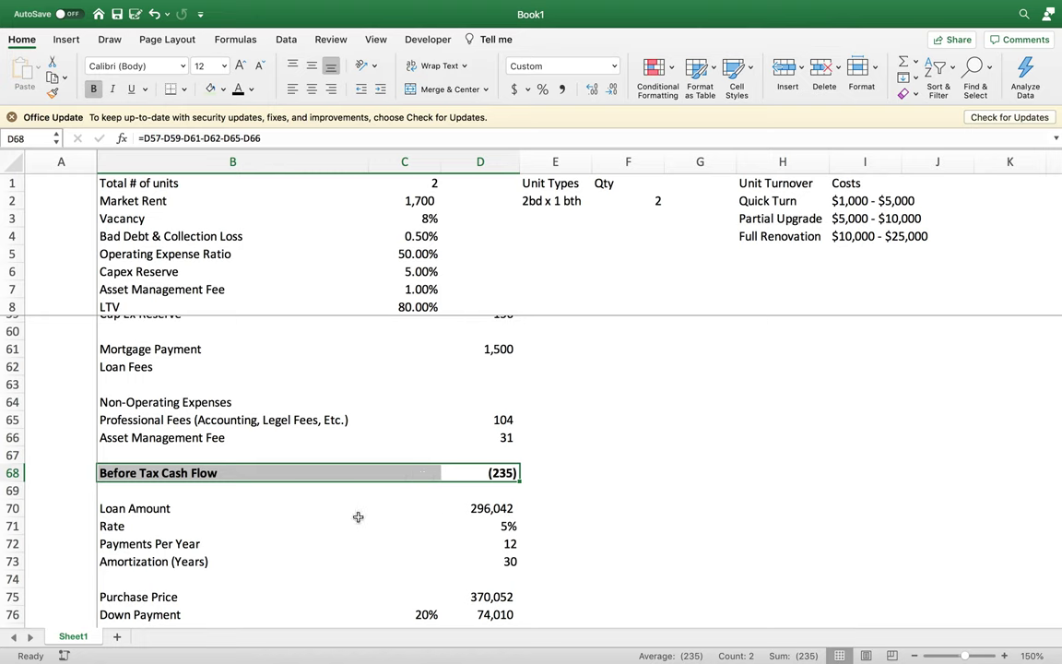
{"action": "left_click", "coordinate": [261, 522]}
{"action": "left_click", "coordinate": [364, 505]}
{"action": "left_click", "coordinate": [447, 491]}
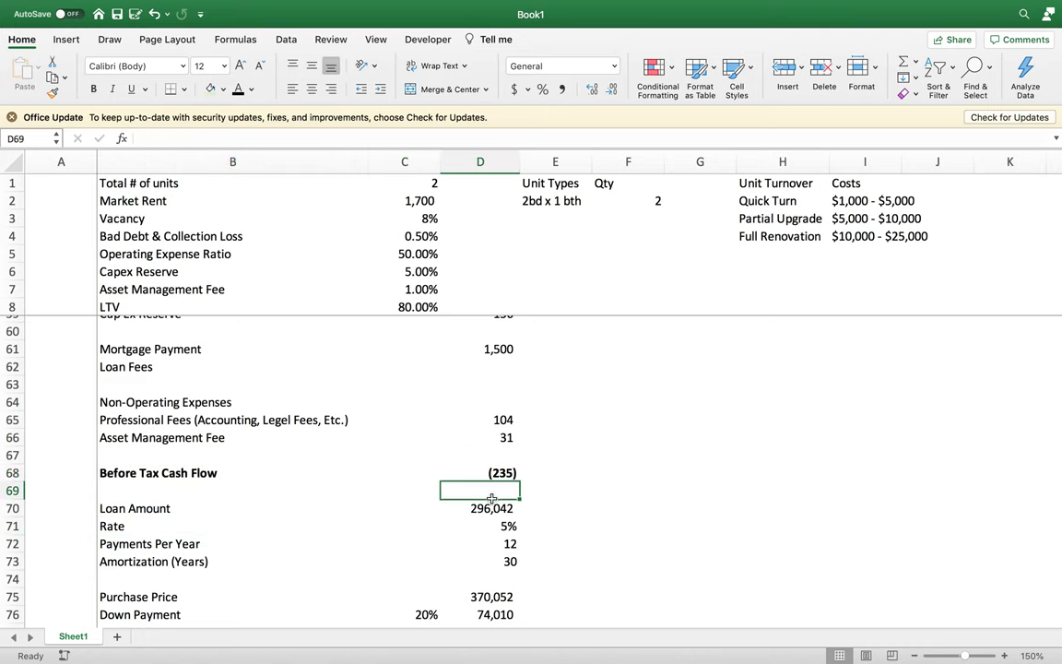
{"action": "left_click", "coordinate": [91, 471]}
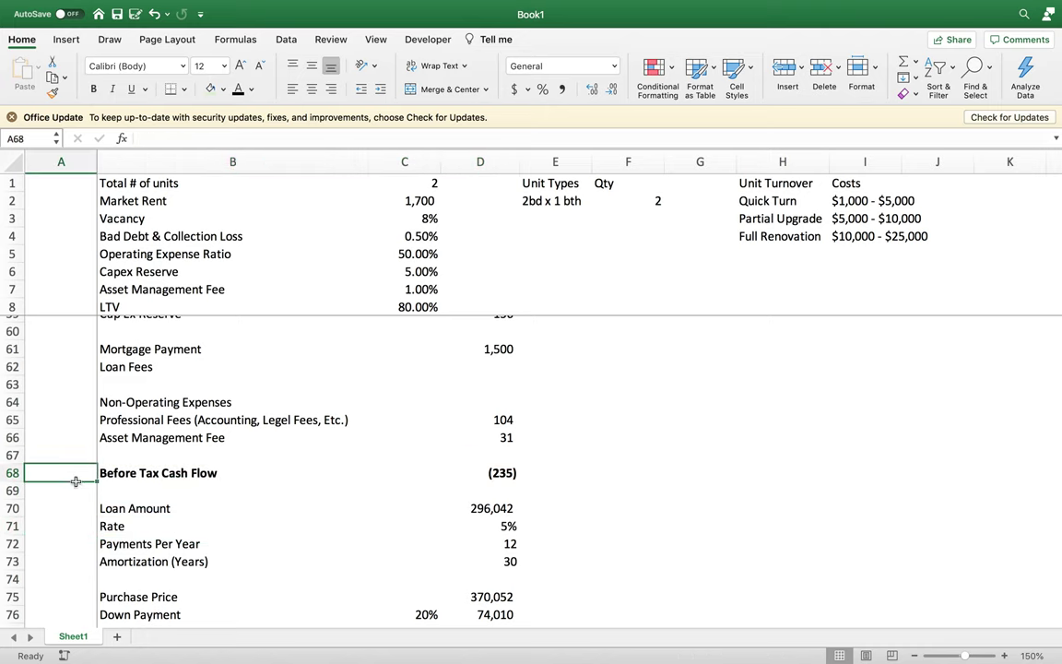